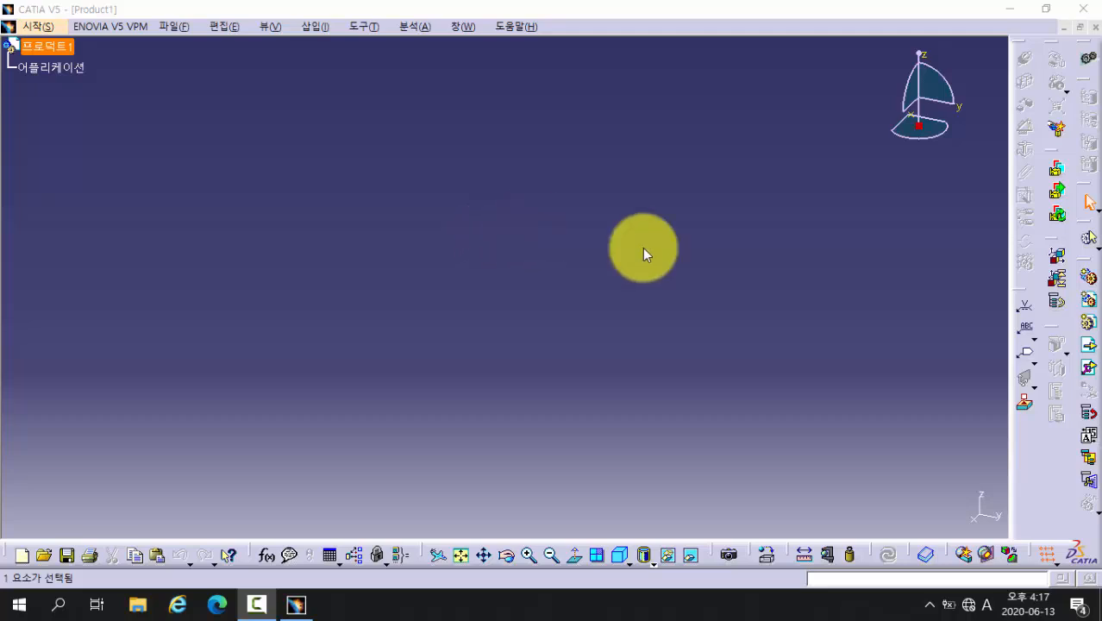
- Close the empty product document and create a new part in Part Design with the default name and options
{"action": "left_click", "coordinate": [1091, 27]}
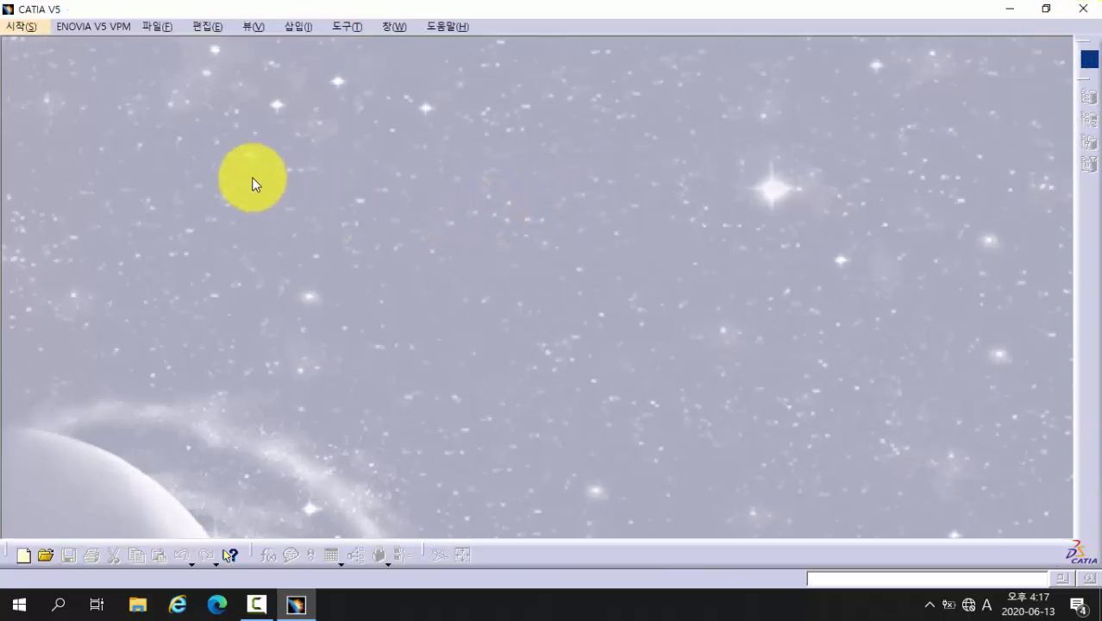
{"action": "left_click", "coordinate": [23, 29]}
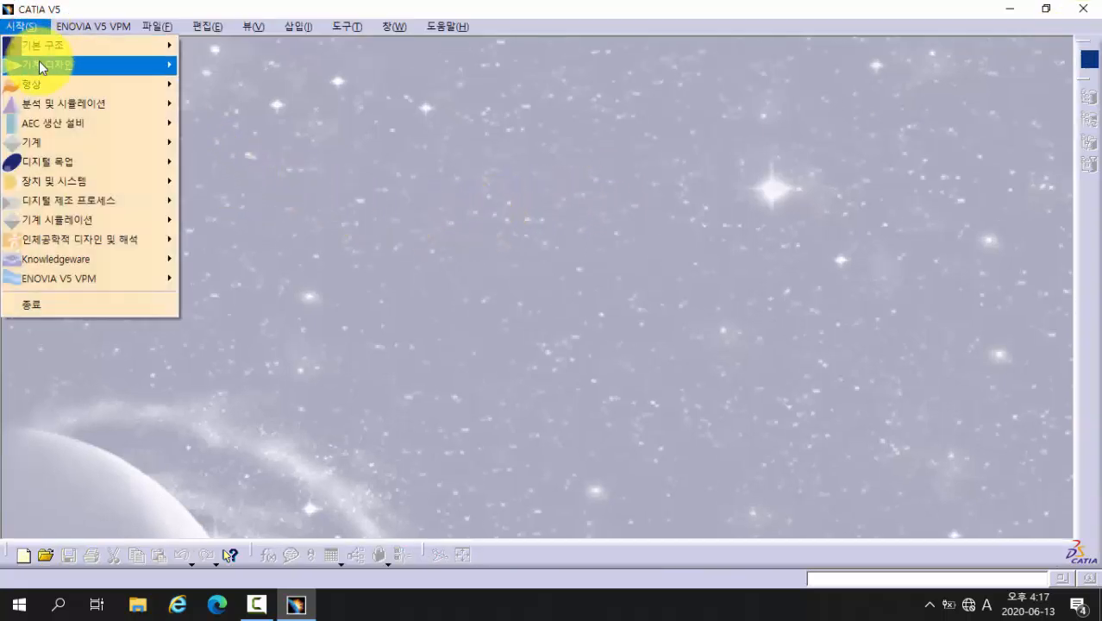
{"action": "mouse_move", "coordinate": [41, 64]}
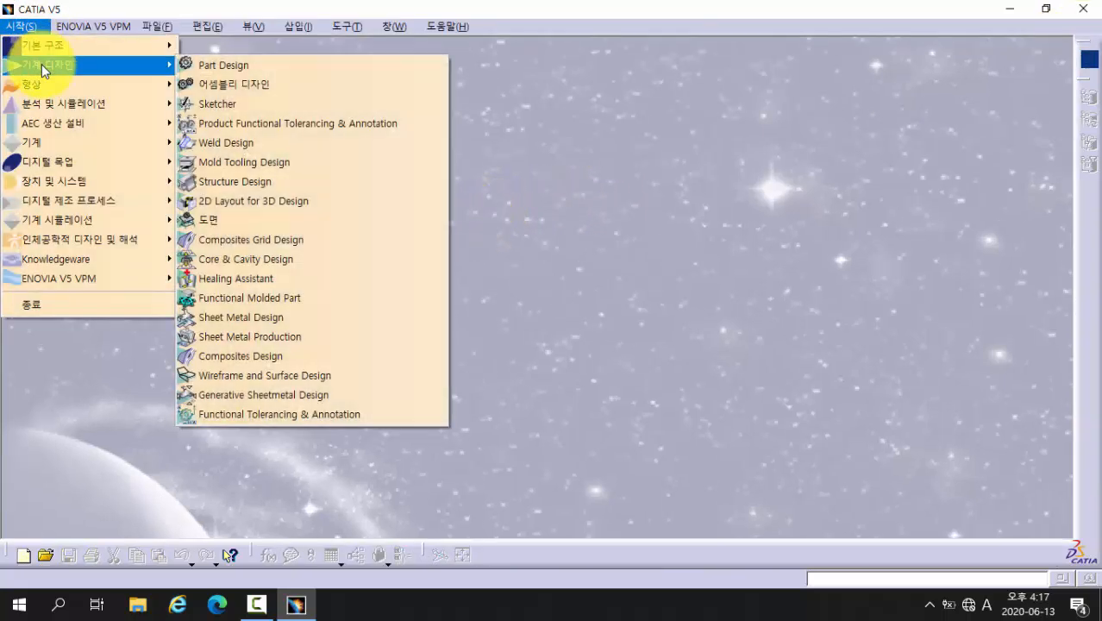
{"action": "left_click", "coordinate": [260, 65]}
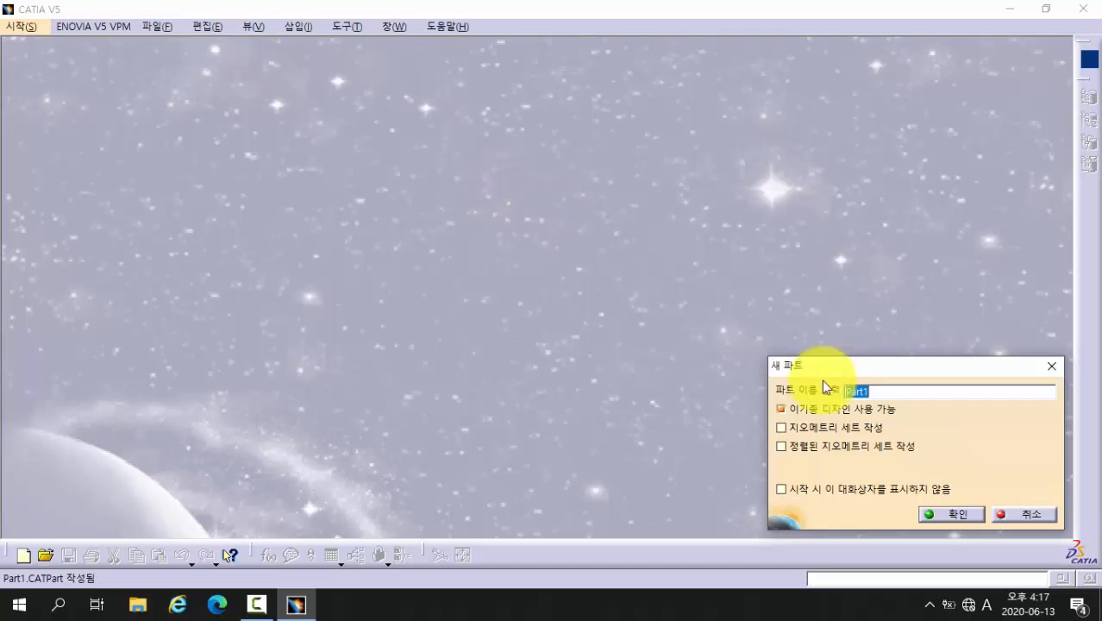
{"action": "left_click", "coordinate": [961, 515]}
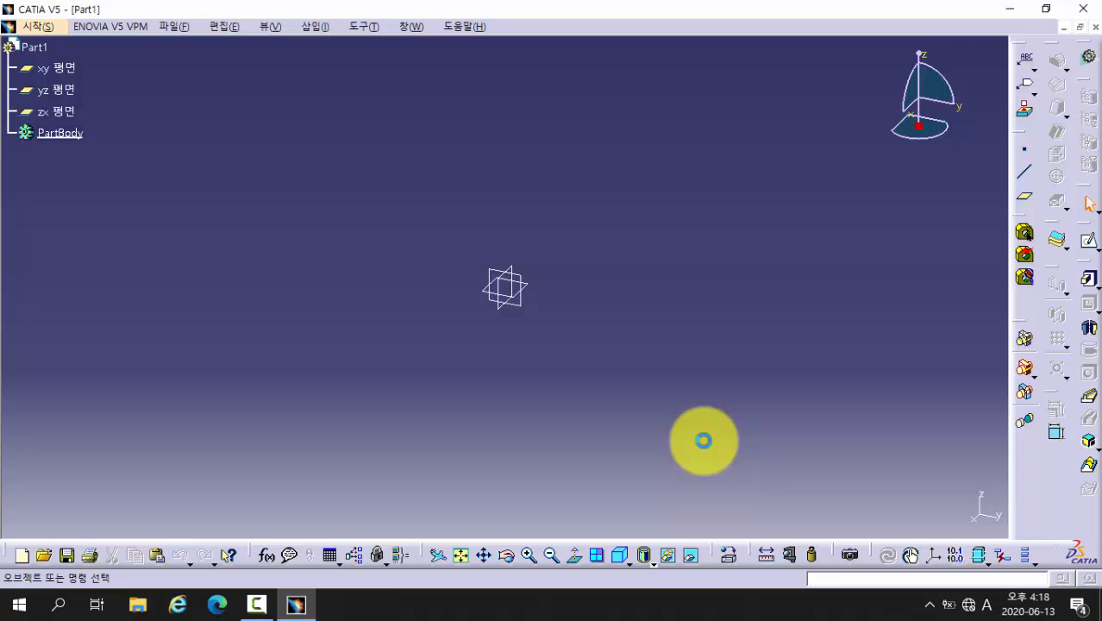
{"action": "key", "text": "Hangul"}
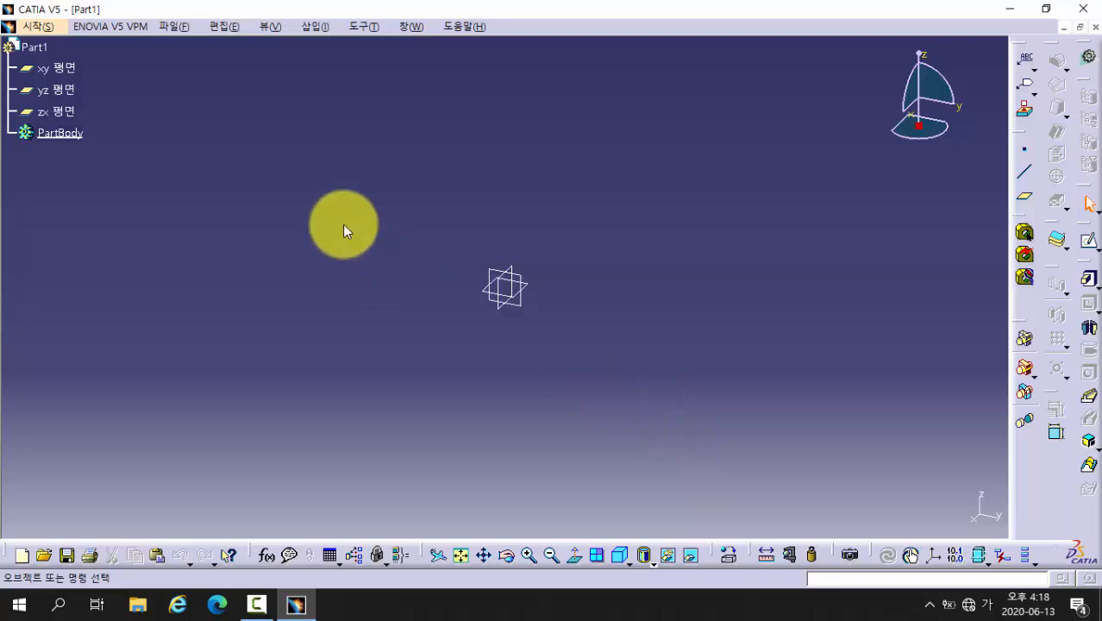
- Sketch a rectangle about 129 mm wide and 47 mm high on the xy plane, with its lower-left corner at the origin
{"action": "left_click", "coordinate": [1088, 241]}
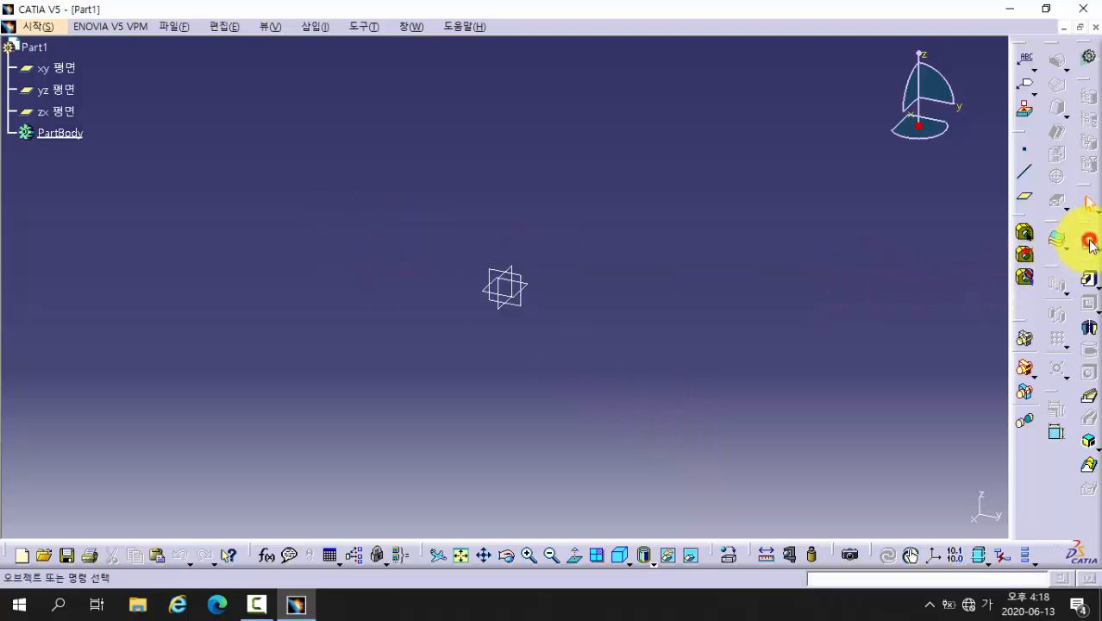
{"action": "left_click", "coordinate": [72, 67]}
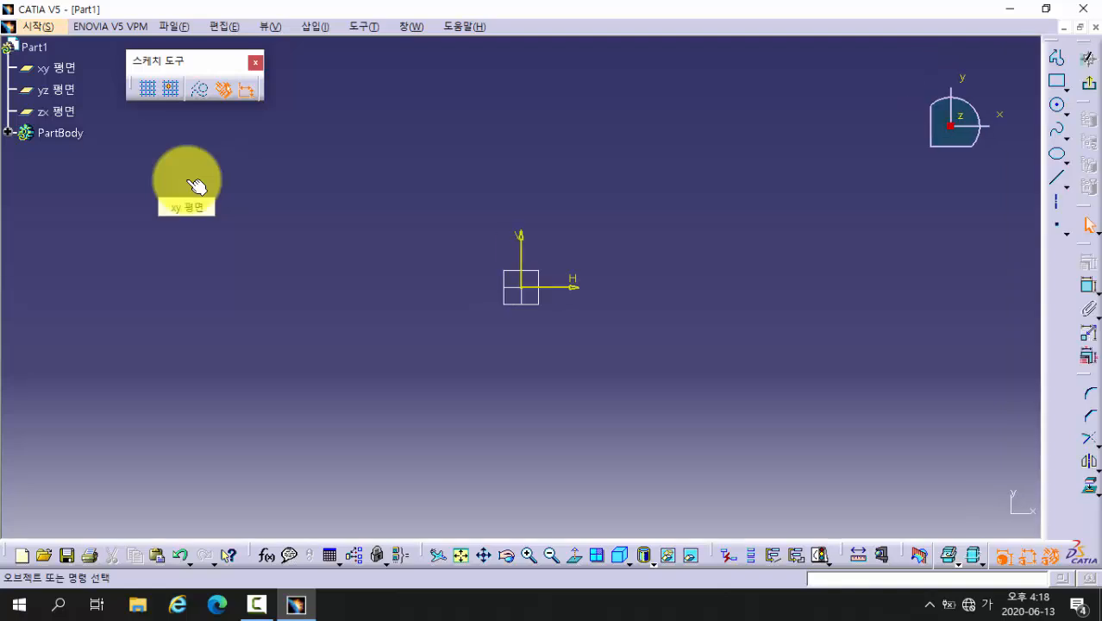
{"action": "left_click", "coordinate": [1058, 81]}
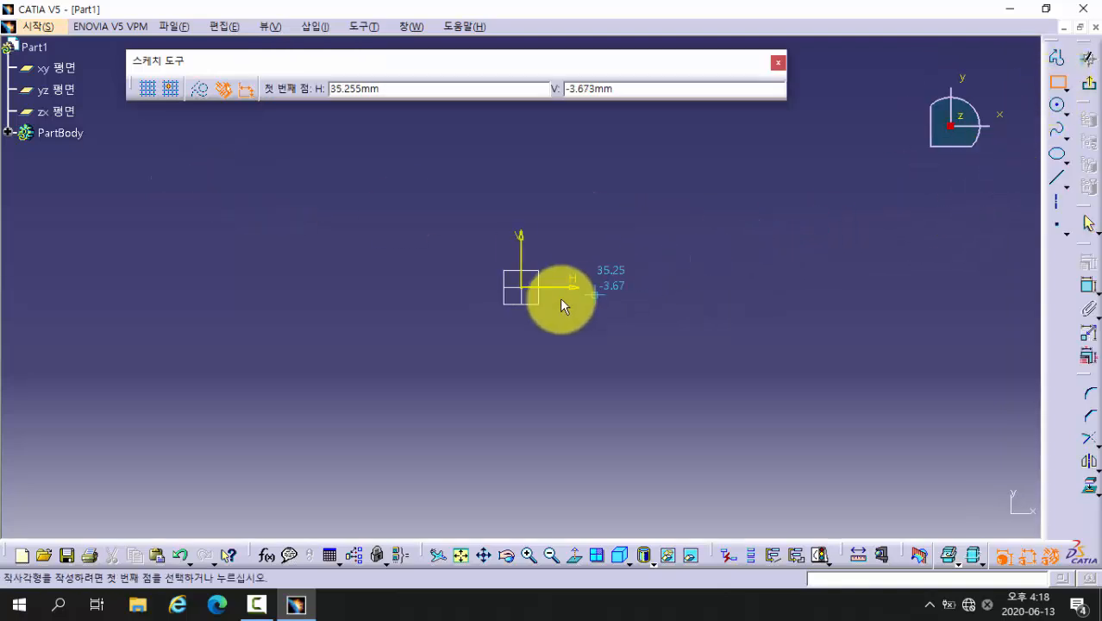
{"action": "left_click", "coordinate": [523, 287]}
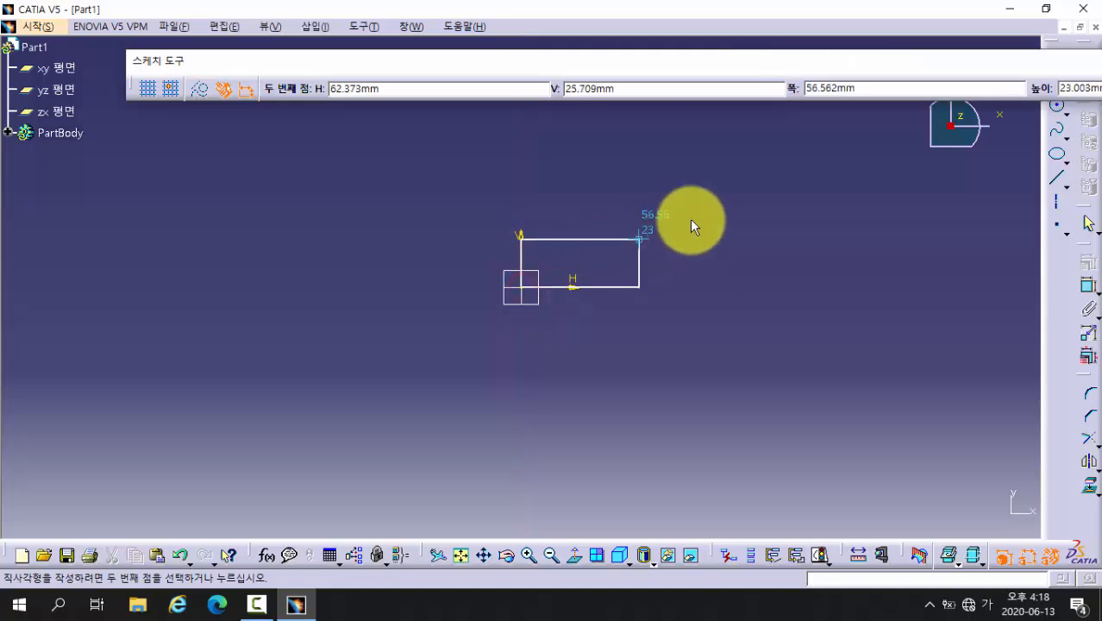
{"action": "left_click", "coordinate": [791, 190]}
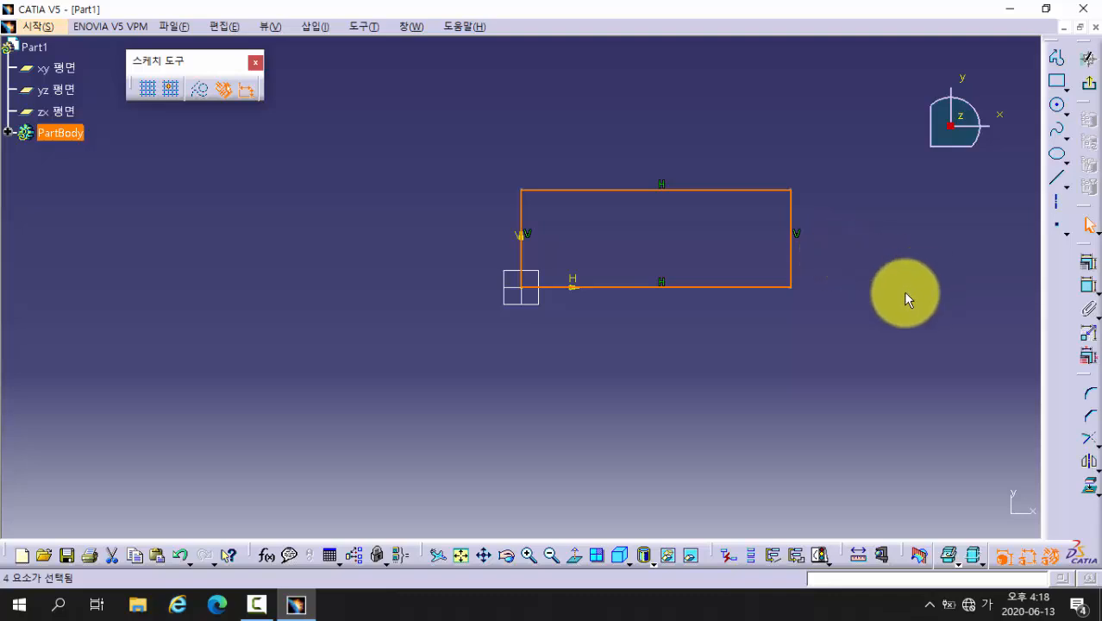
{"action": "left_click", "coordinate": [914, 297]}
- Dimension the rectangle's width between its two vertical sides and set it to 60 mm
{"action": "left_click", "coordinate": [1085, 289]}
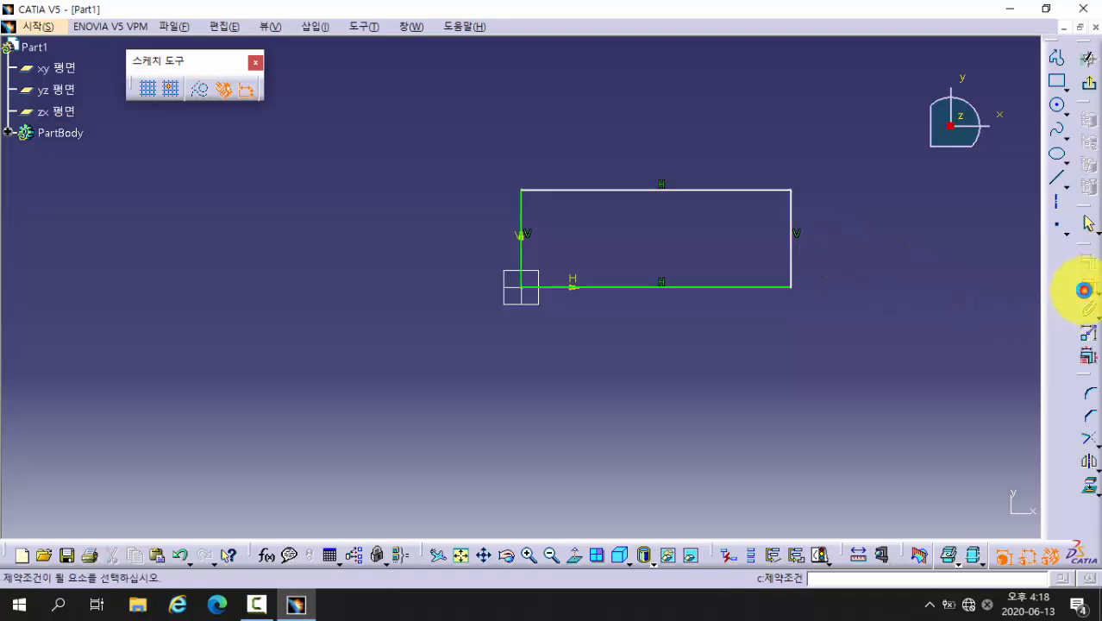
{"action": "left_click", "coordinate": [520, 214]}
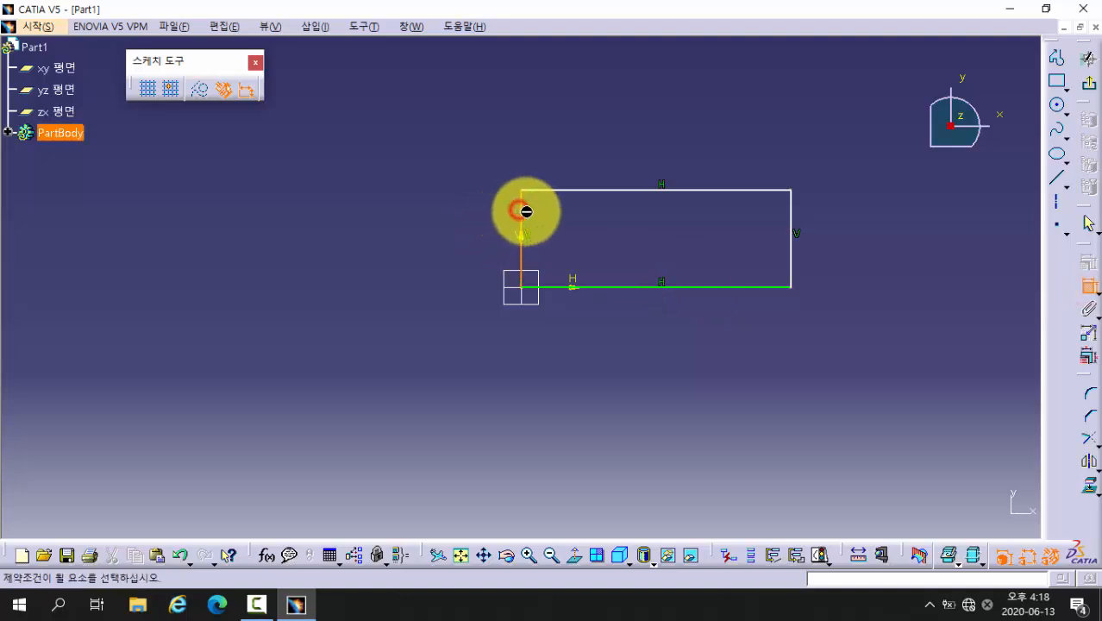
{"action": "left_click", "coordinate": [791, 218]}
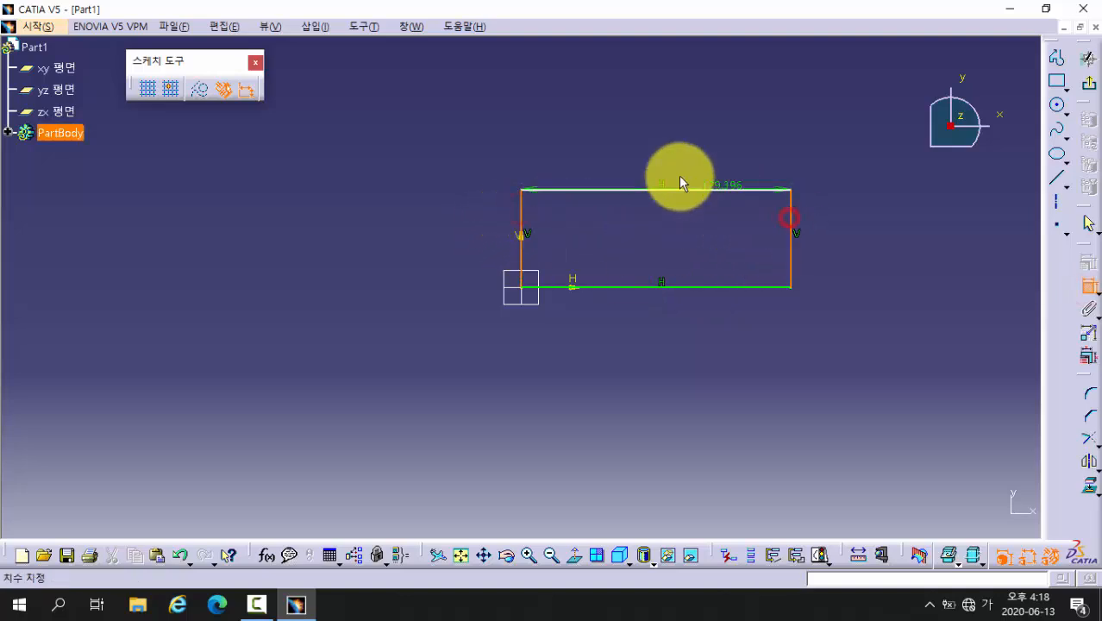
{"action": "left_click", "coordinate": [665, 150]}
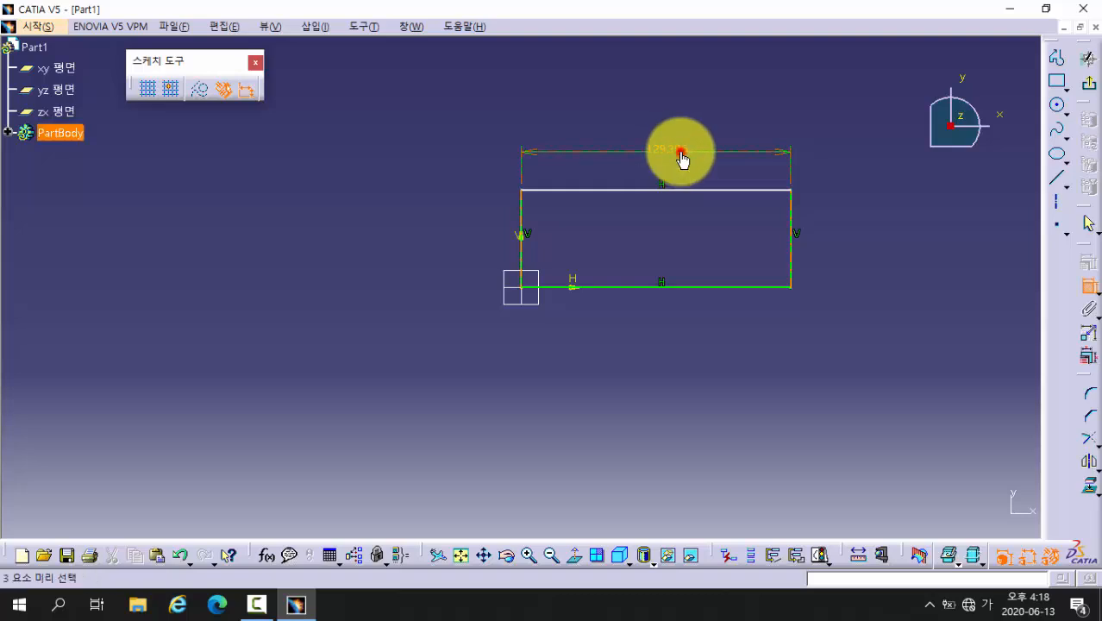
{"action": "double_click", "coordinate": [678, 151]}
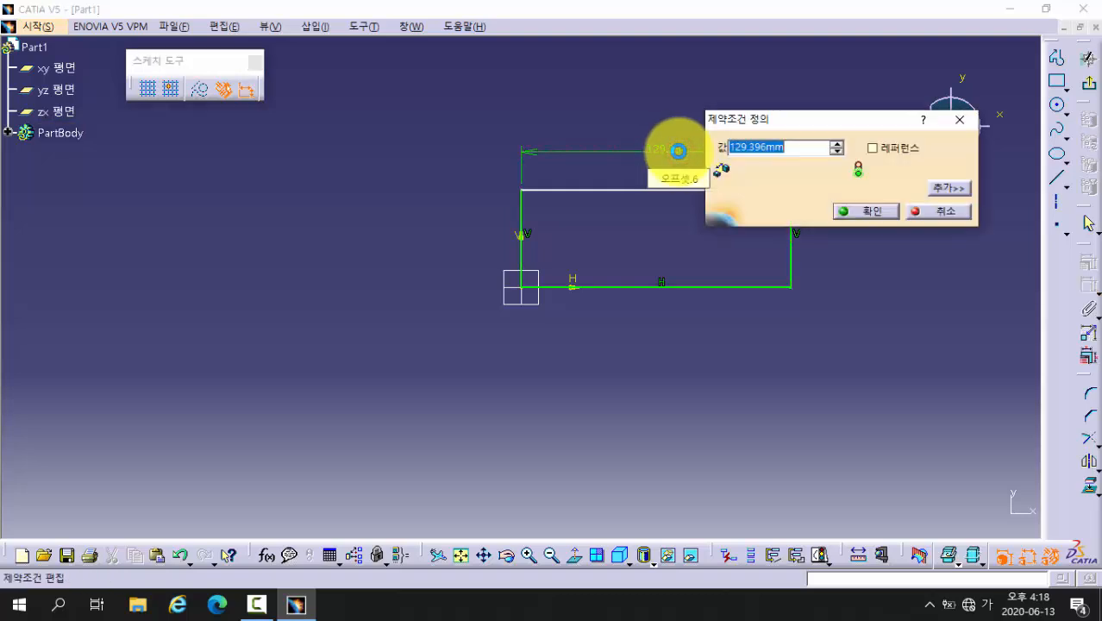
{"action": "type", "text": "60"}
{"action": "key", "text": "Return"}
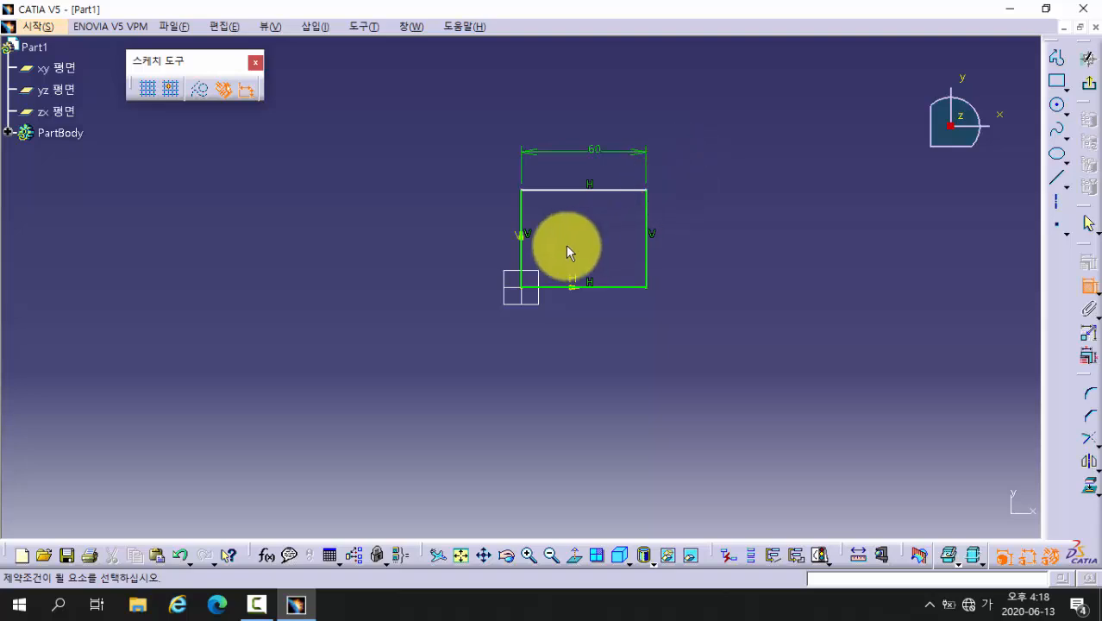
- Dimension the rectangle's height between its two horizontal sides and set it to 18 mm
{"action": "left_click", "coordinate": [549, 190]}
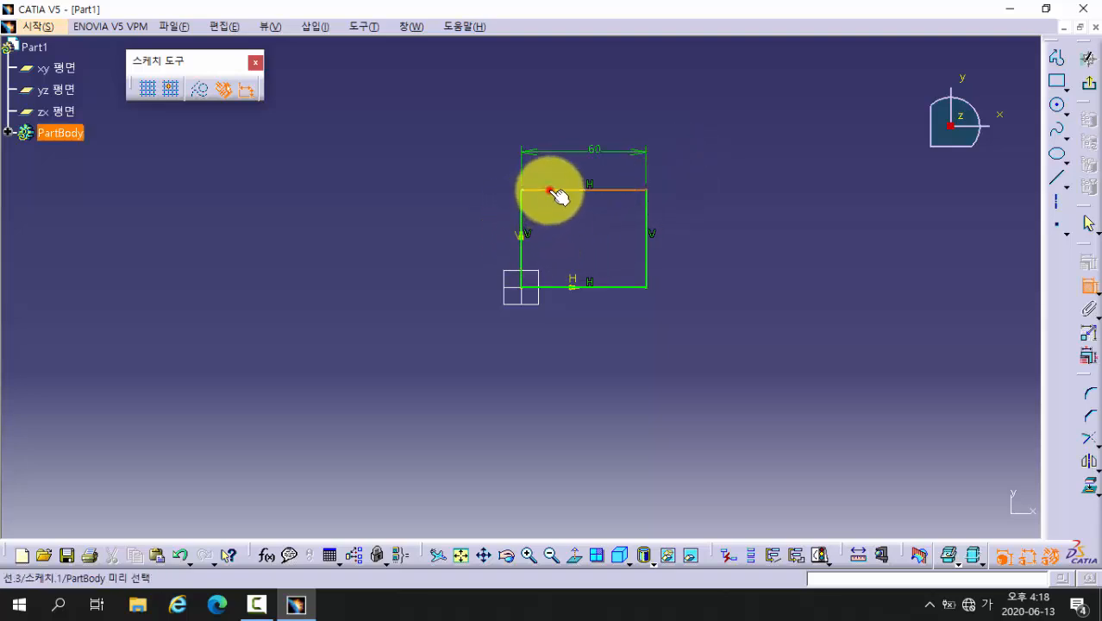
{"action": "left_click", "coordinate": [560, 286]}
{"action": "left_click", "coordinate": [465, 248]}
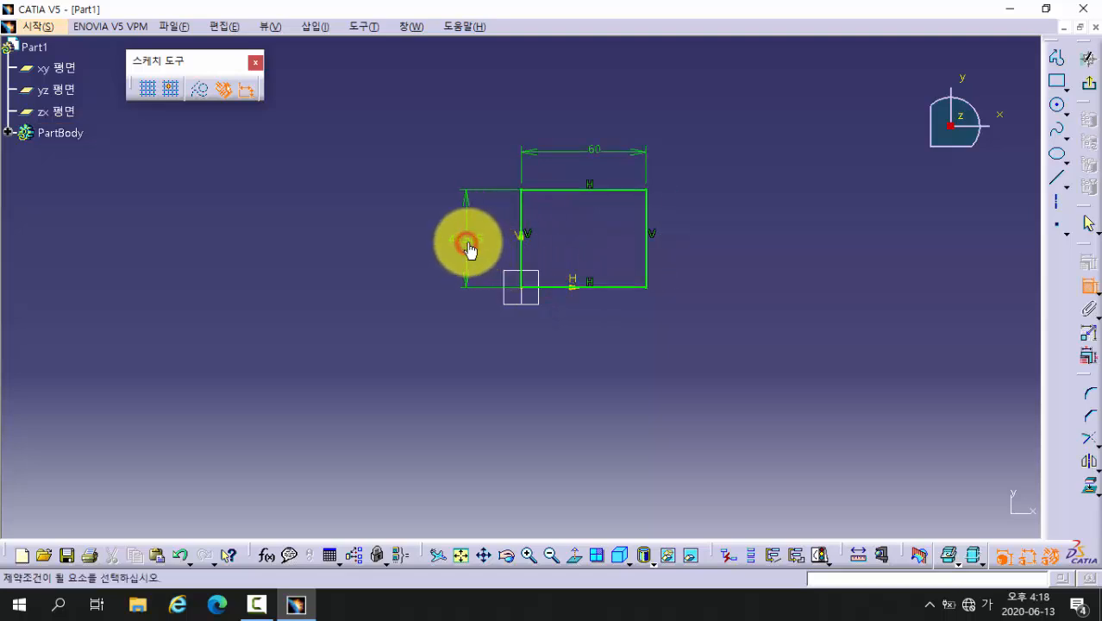
{"action": "type", "text": "18"}
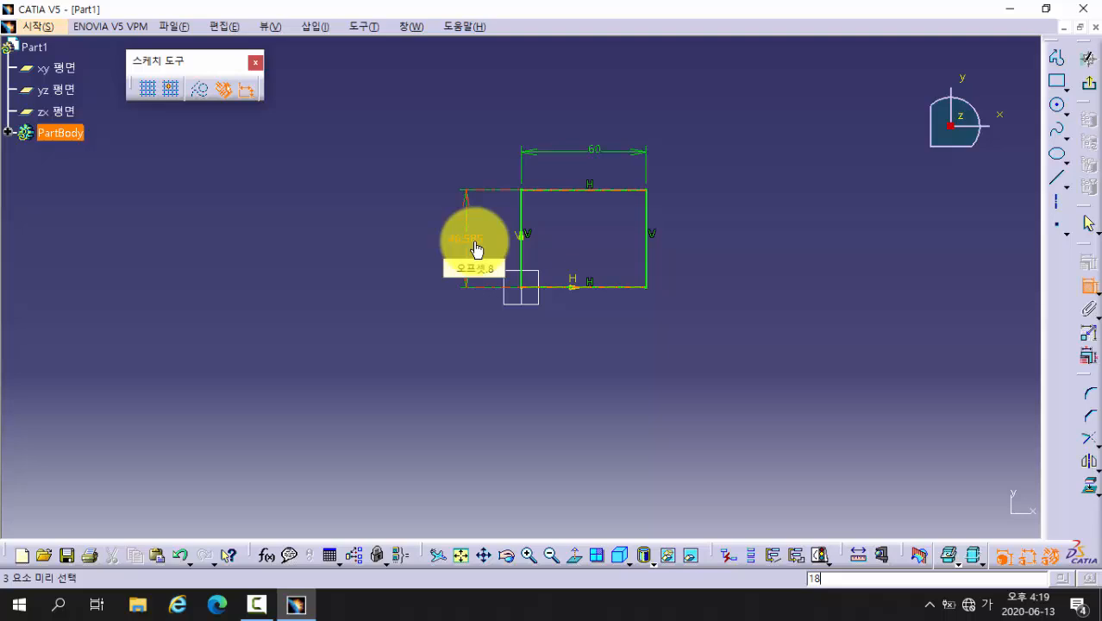
{"action": "key", "text": "Return"}
{"action": "left_click", "coordinate": [579, 332]}
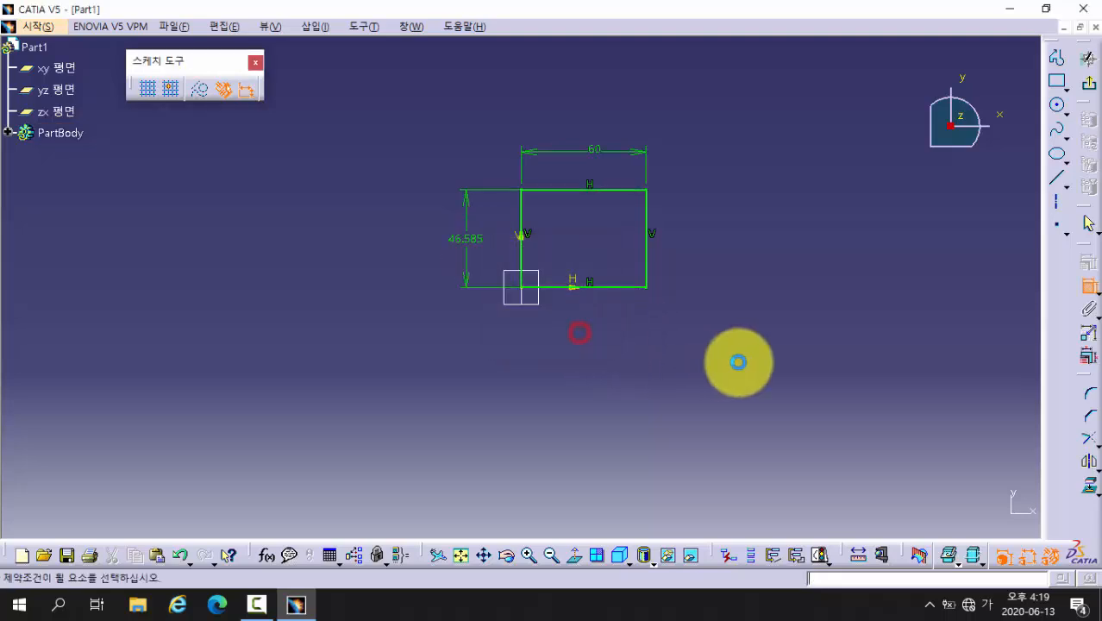
{"action": "double_click", "coordinate": [472, 239]}
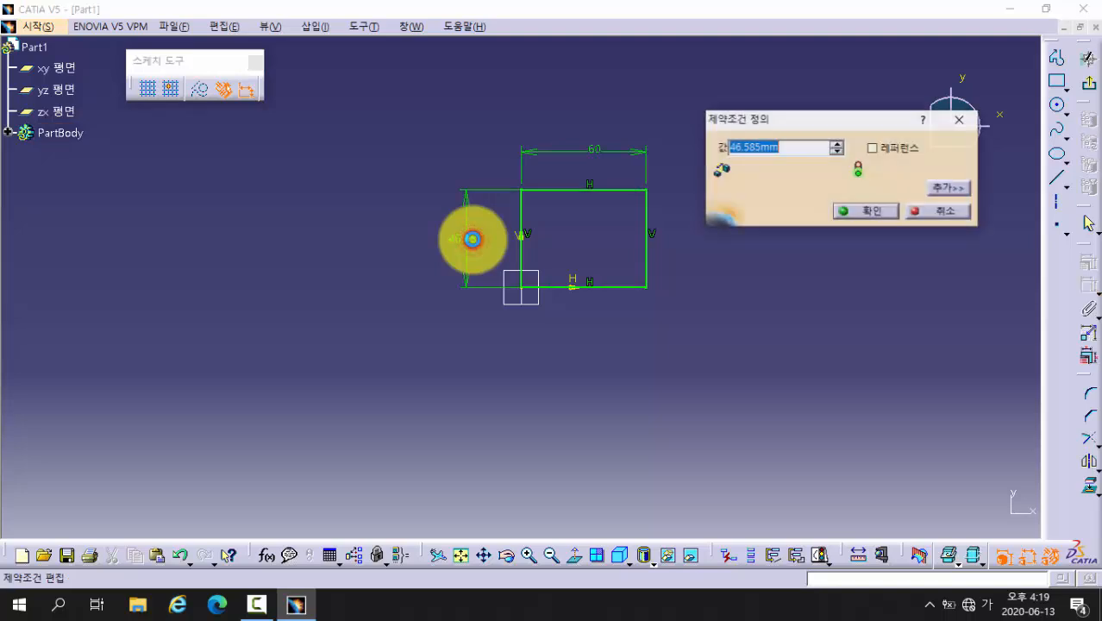
{"action": "type", "text": "18"}
{"action": "key", "text": "Return"}
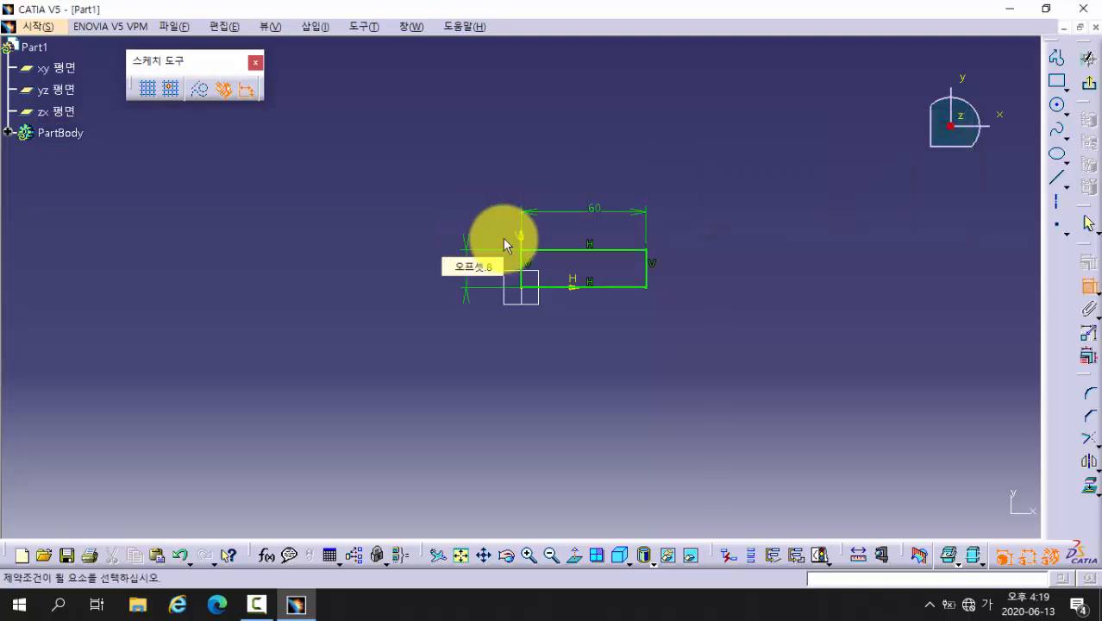
- Exit the sketch and extrude the rectangle into a solid block with a 14 mm Pad
{"action": "mouse_move", "coordinate": [707, 424]}
{"action": "middle_mouse_down"}
{"action": "mouse_move", "coordinate": [603, 342]}
{"action": "mouse_move", "coordinate": [611, 284]}
{"action": "mouse_move", "coordinate": [615, 371]}
{"action": "middle_mouse_up"}
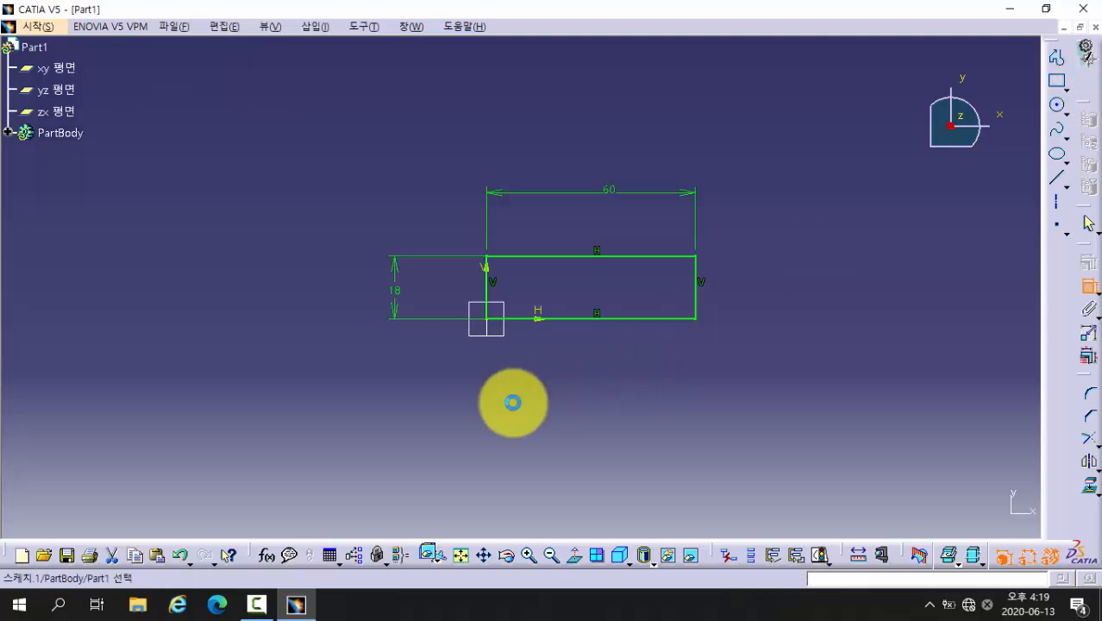
{"action": "mouse_move", "coordinate": [470, 403]}
{"action": "middle_mouse_down"}
{"action": "mouse_move", "coordinate": [656, 330]}
{"action": "mouse_move", "coordinate": [512, 416]}
{"action": "mouse_move", "coordinate": [634, 442]}
{"action": "mouse_move", "coordinate": [640, 381]}
{"action": "middle_mouse_up"}
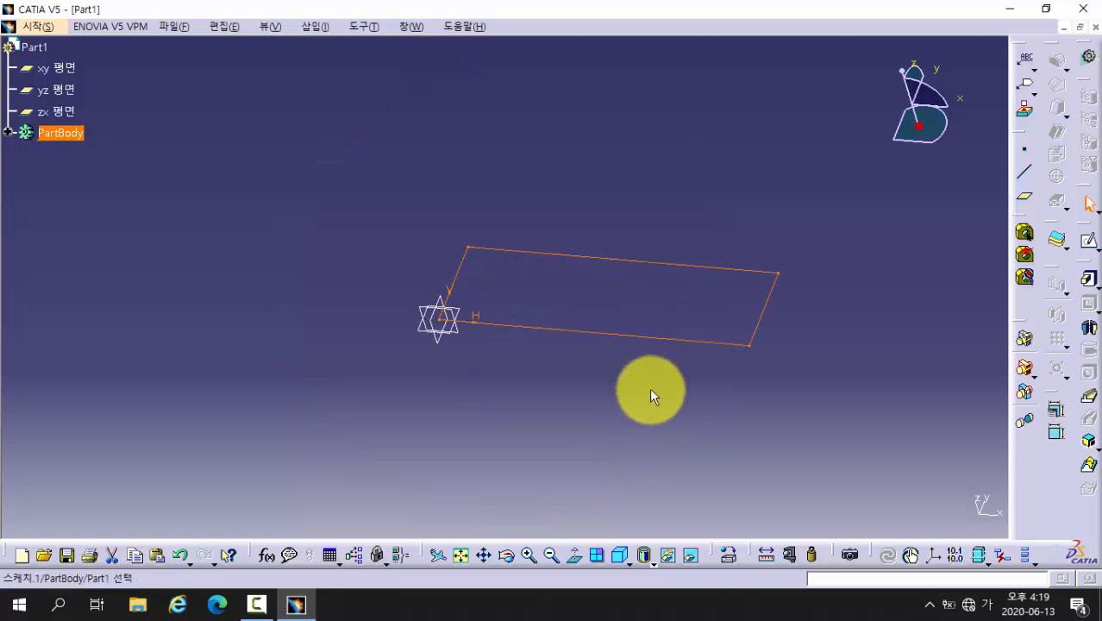
{"action": "left_click", "coordinate": [1088, 281]}
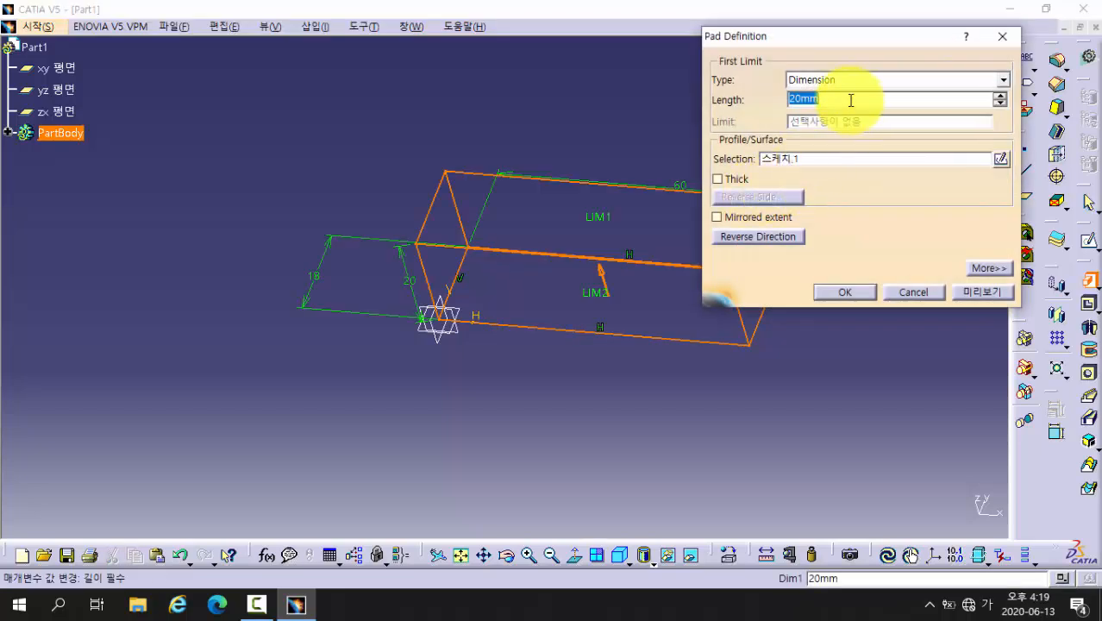
{"action": "type", "text": "14"}
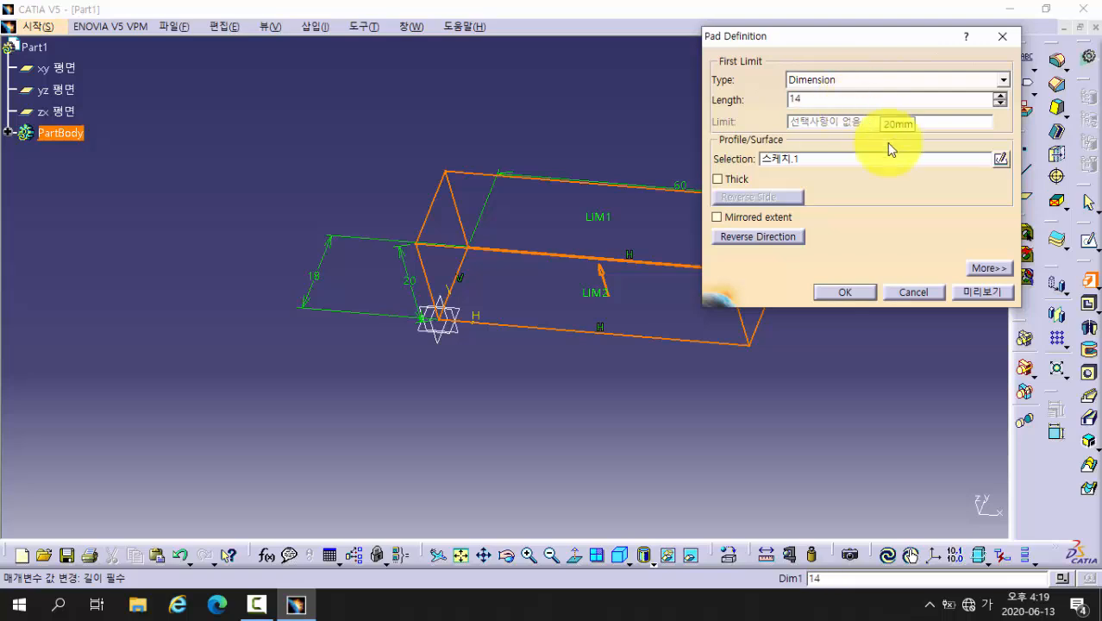
{"action": "left_click", "coordinate": [983, 292]}
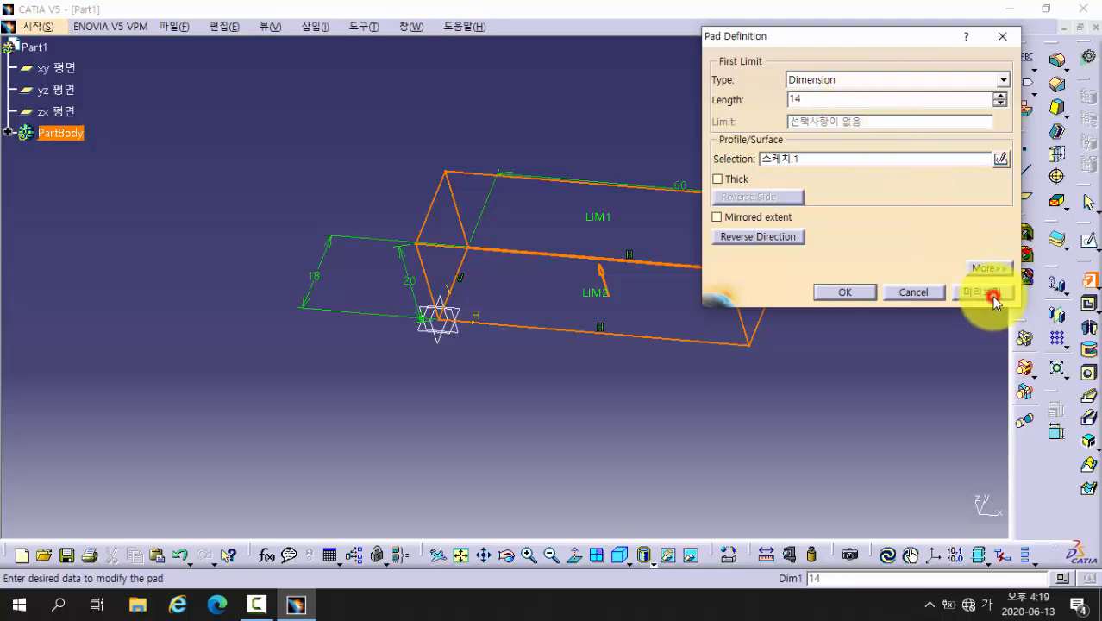
{"action": "left_click", "coordinate": [845, 293]}
{"action": "mouse_move", "coordinate": [579, 394]}
{"action": "middle_mouse_down"}
{"action": "mouse_move", "coordinate": [633, 312]}
{"action": "mouse_move", "coordinate": [580, 372]}
{"action": "mouse_move", "coordinate": [577, 395]}
{"action": "middle_mouse_up"}
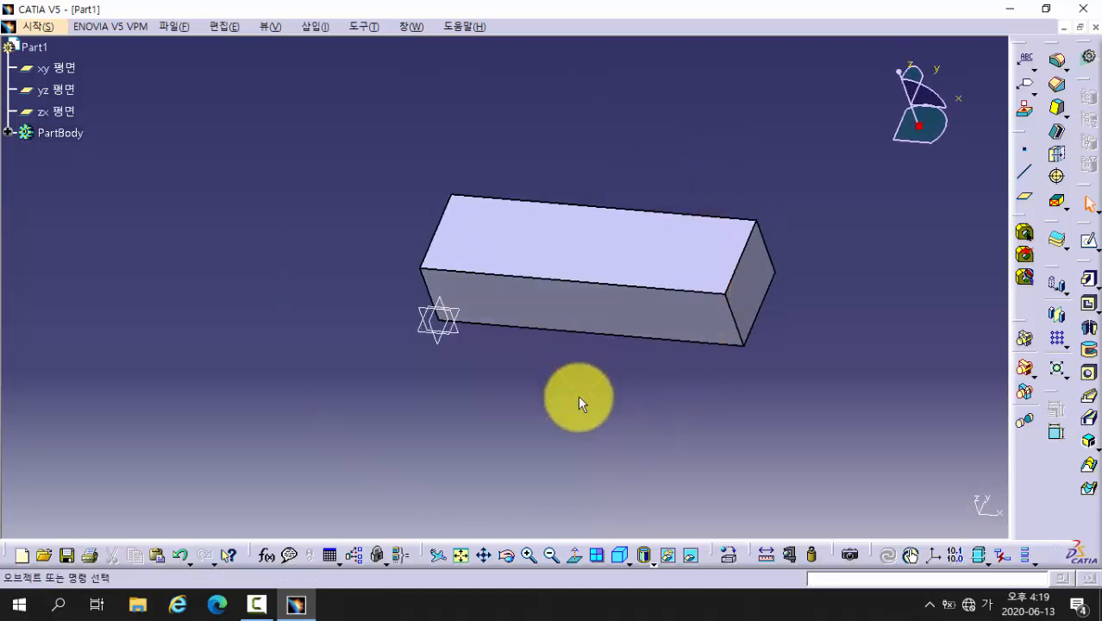
{"action": "key", "text": "ctrl+2"}
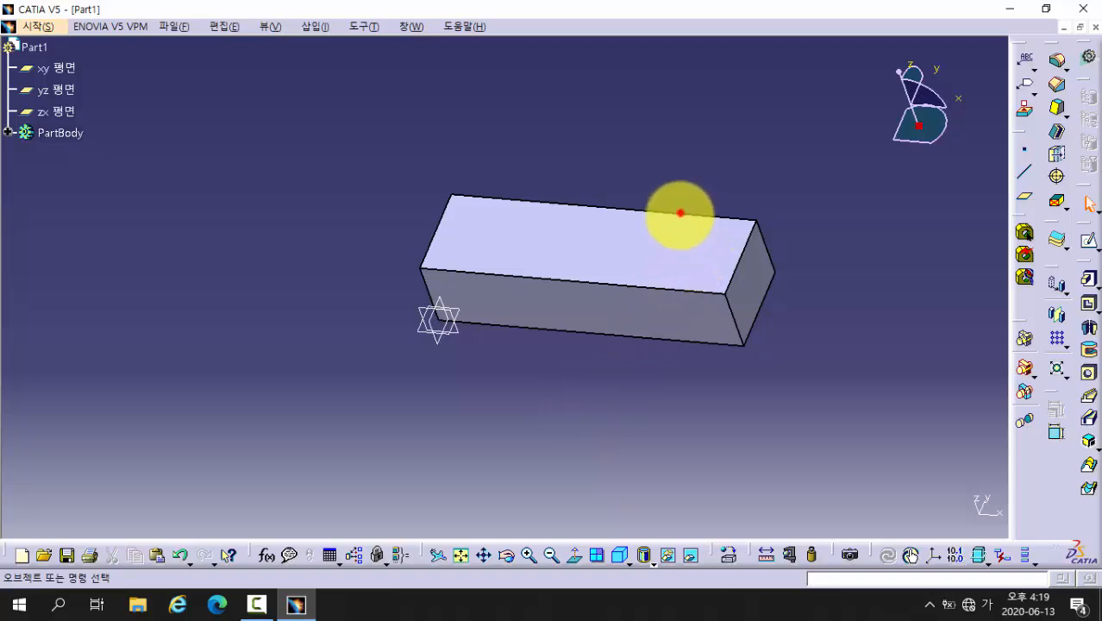
{"action": "mouse_move", "coordinate": [681, 213]}
{"action": "left_mouse_down"}
{"action": "mouse_move", "coordinate": [661, 285]}
{"action": "mouse_move", "coordinate": [708, 293]}
{"action": "mouse_move", "coordinate": [738, 267]}
{"action": "mouse_move", "coordinate": [757, 222]}
{"action": "mouse_move", "coordinate": [689, 222]}
{"action": "left_mouse_up"}
{"action": "mouse_move", "coordinate": [721, 266]}
{"action": "left_mouse_down"}
{"action": "mouse_move", "coordinate": [691, 147]}
{"action": "mouse_move", "coordinate": [737, 151]}
{"action": "mouse_move", "coordinate": [712, 127]}
{"action": "left_mouse_up"}
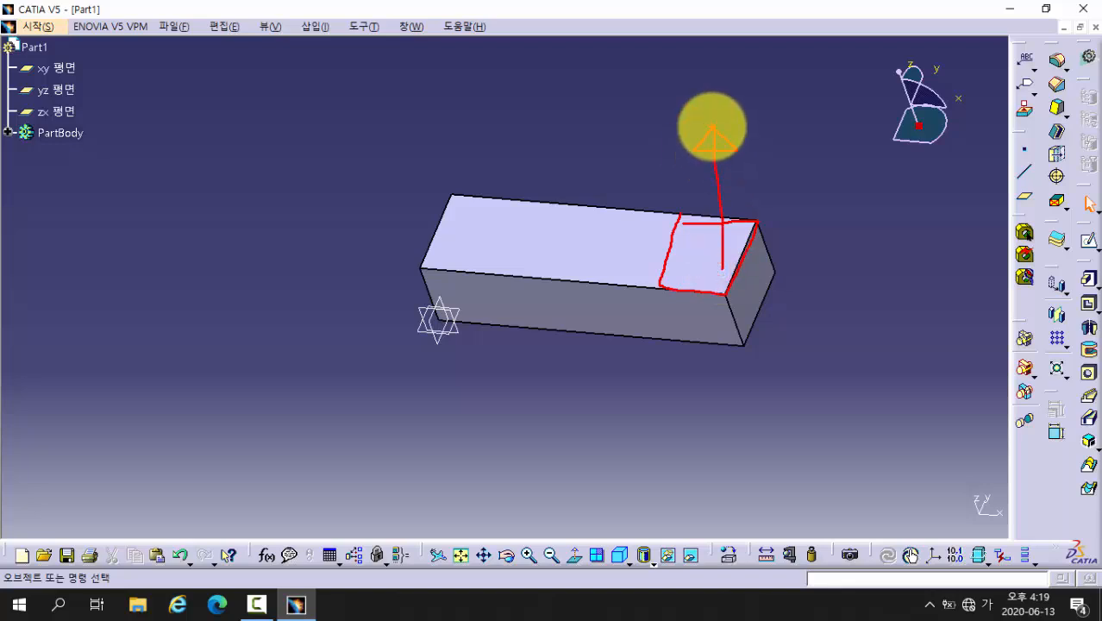
{"action": "key", "text": "Escape"}
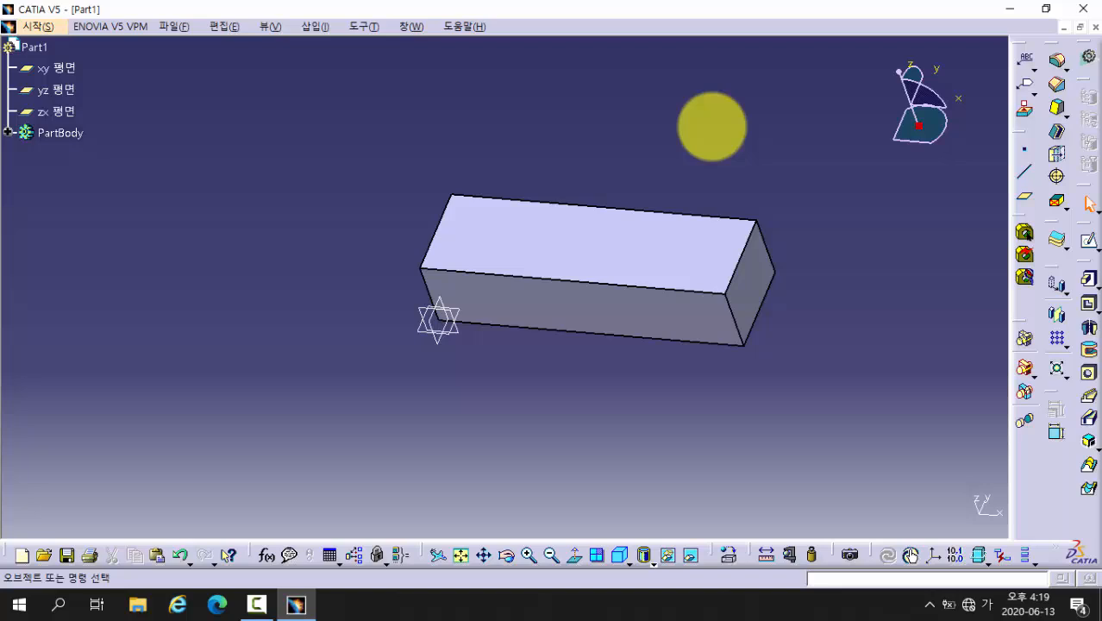
- Create a positioned sketch on the block's top face, keeping the absolute origin and orientation
{"action": "left_click", "coordinate": [1095, 253]}
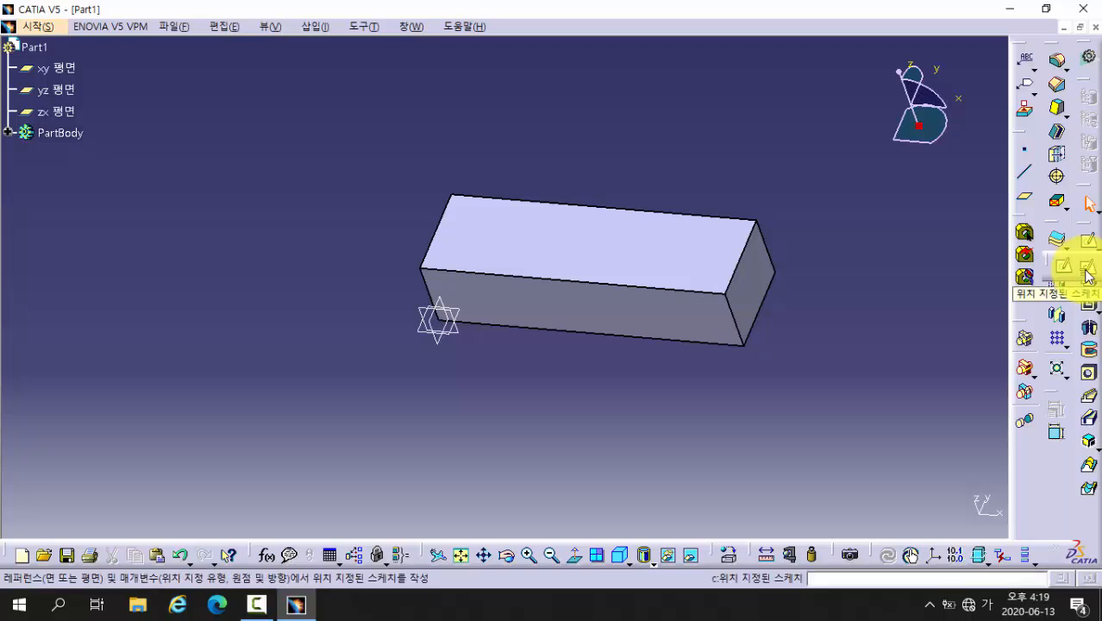
{"action": "left_click", "coordinate": [1085, 271]}
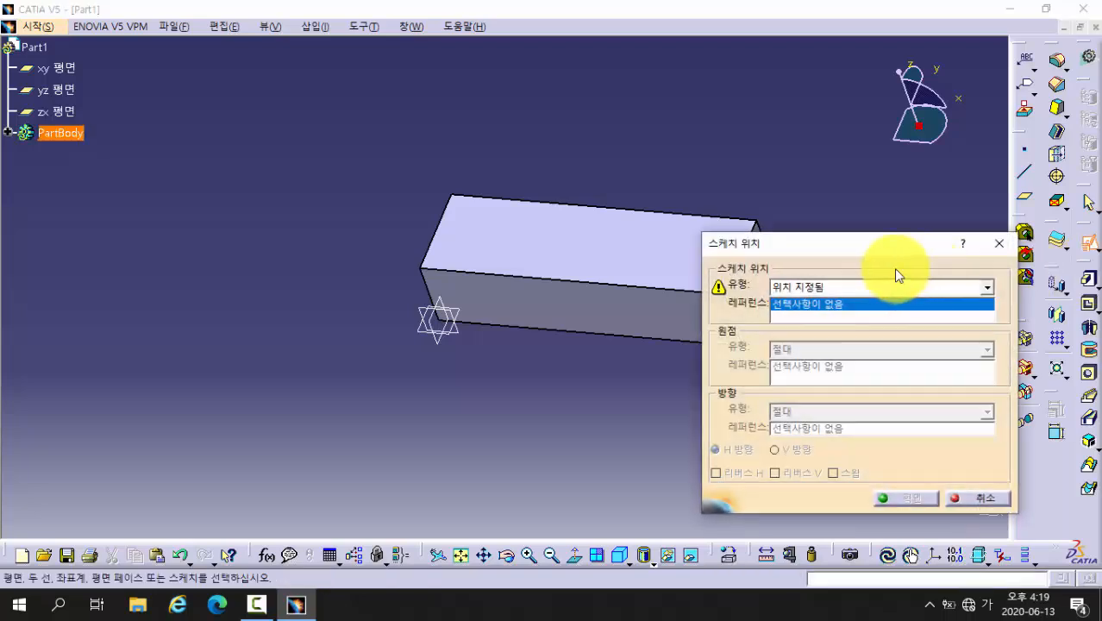
{"action": "middle_click_drag", "start_coordinate": [345, 229], "coordinate": [187, 239]}
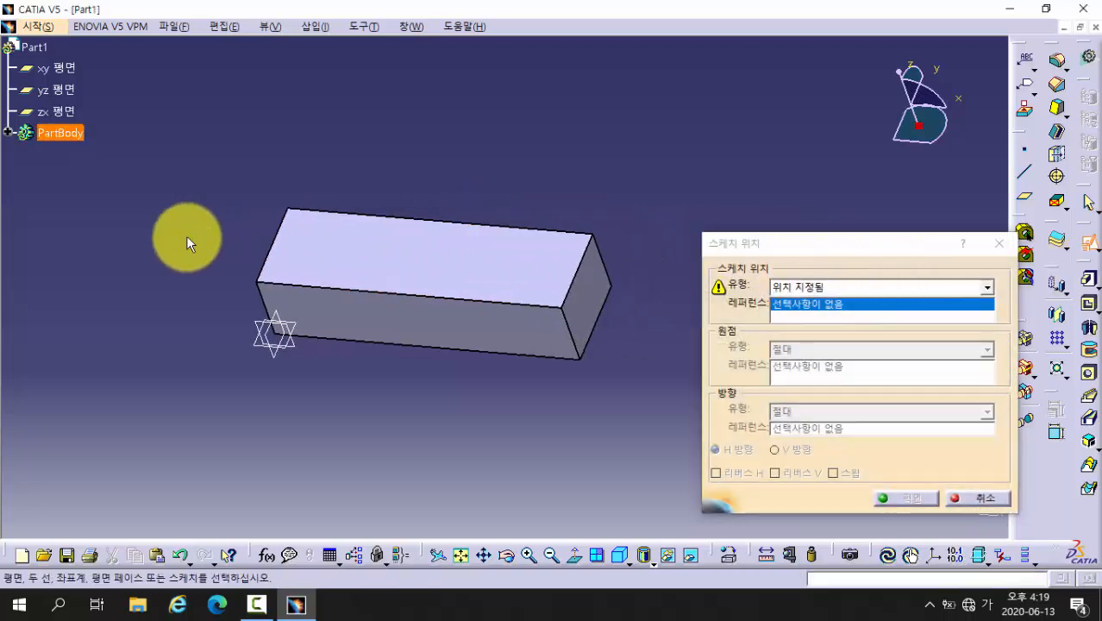
{"action": "left_click", "coordinate": [509, 273]}
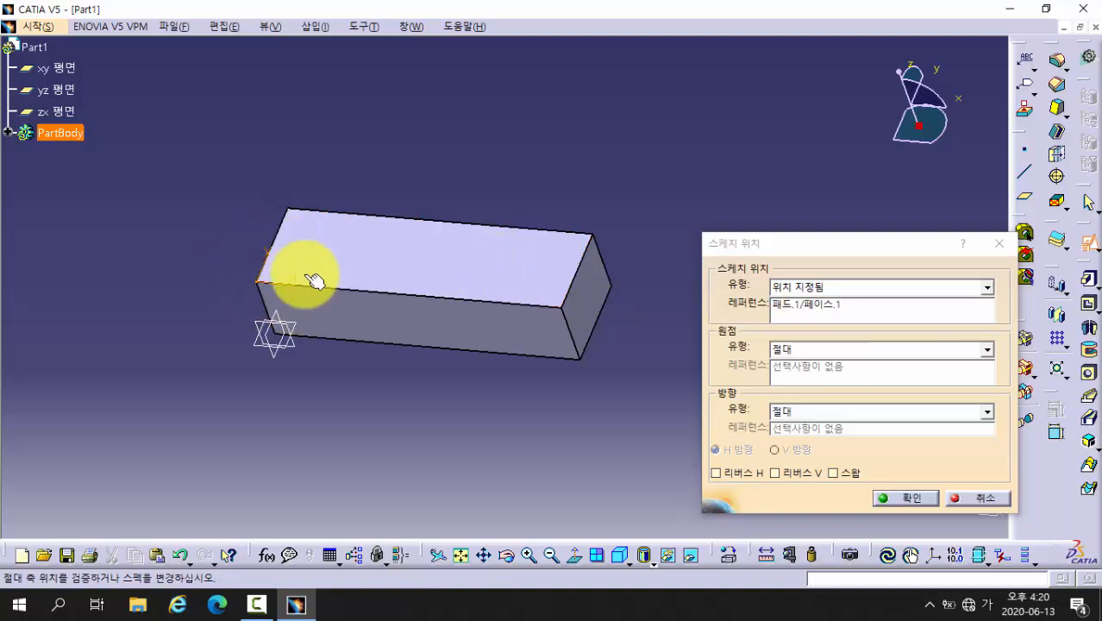
{"action": "left_click", "coordinate": [906, 500]}
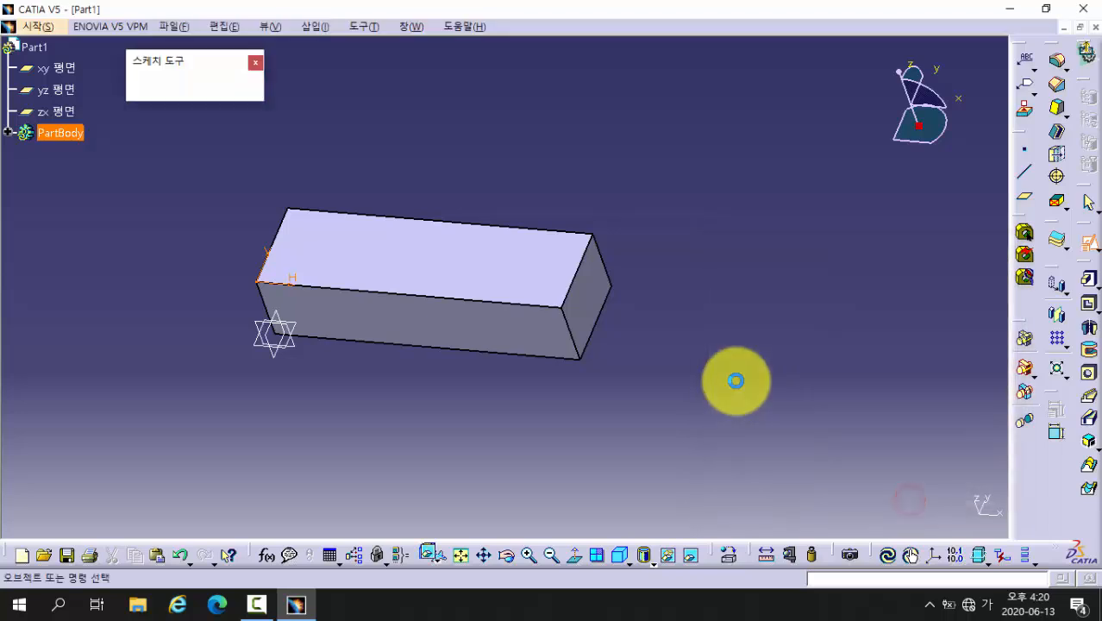
{"action": "middle_click", "coordinate": [682, 380]}
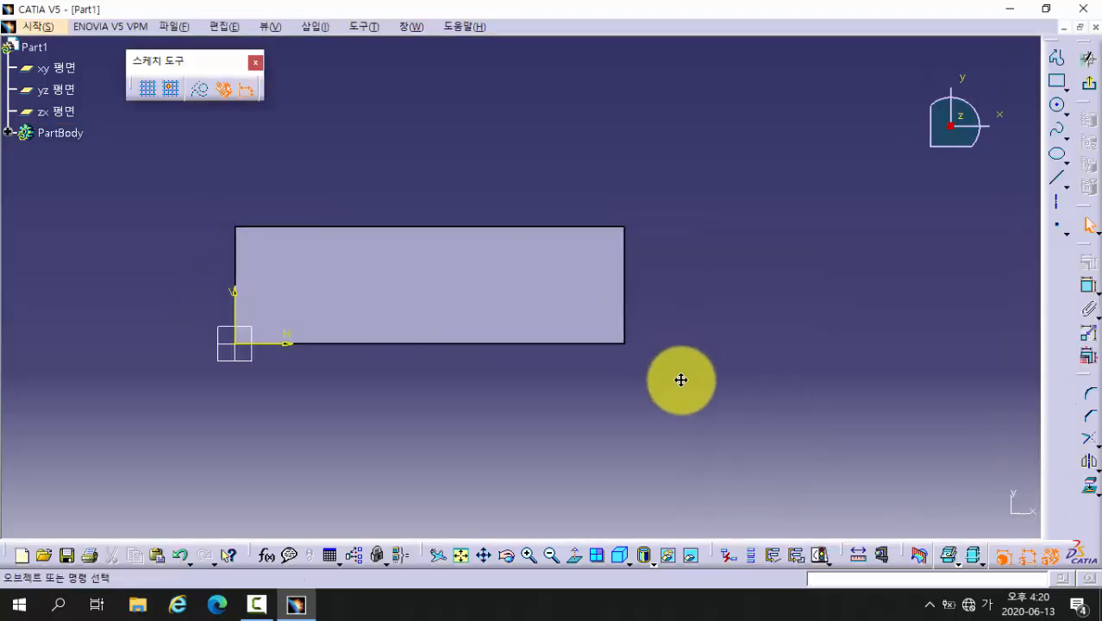
- Sketch a rectangle overlapping the block's far x end, with its upper-left corner at about H 36 mm, V 22 mm
{"action": "left_click", "coordinate": [1057, 80]}
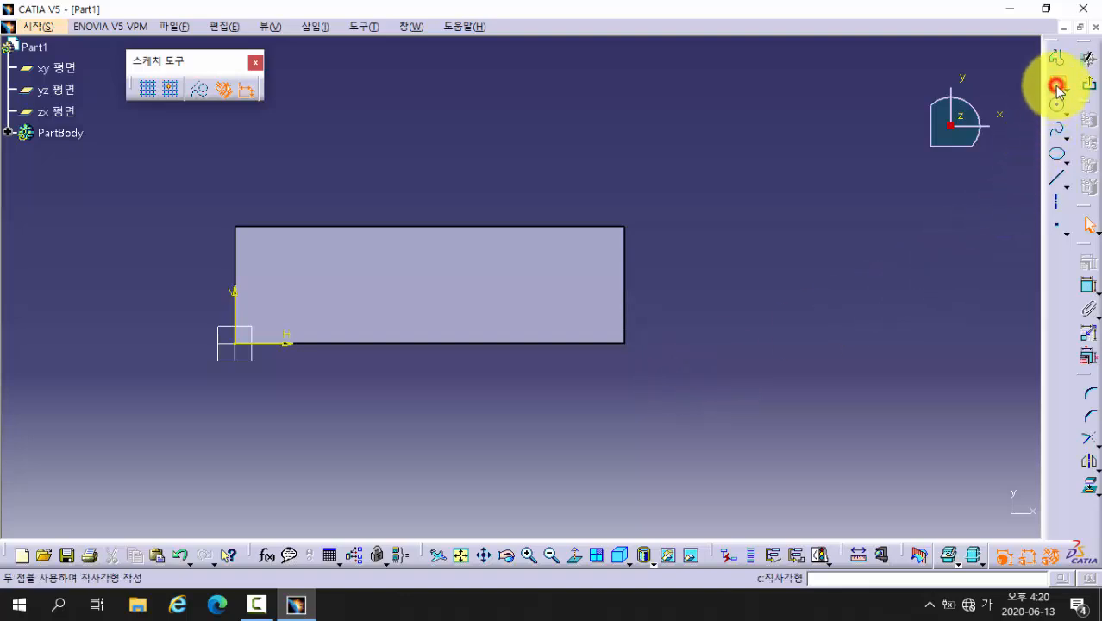
{"action": "left_click", "coordinate": [470, 200]}
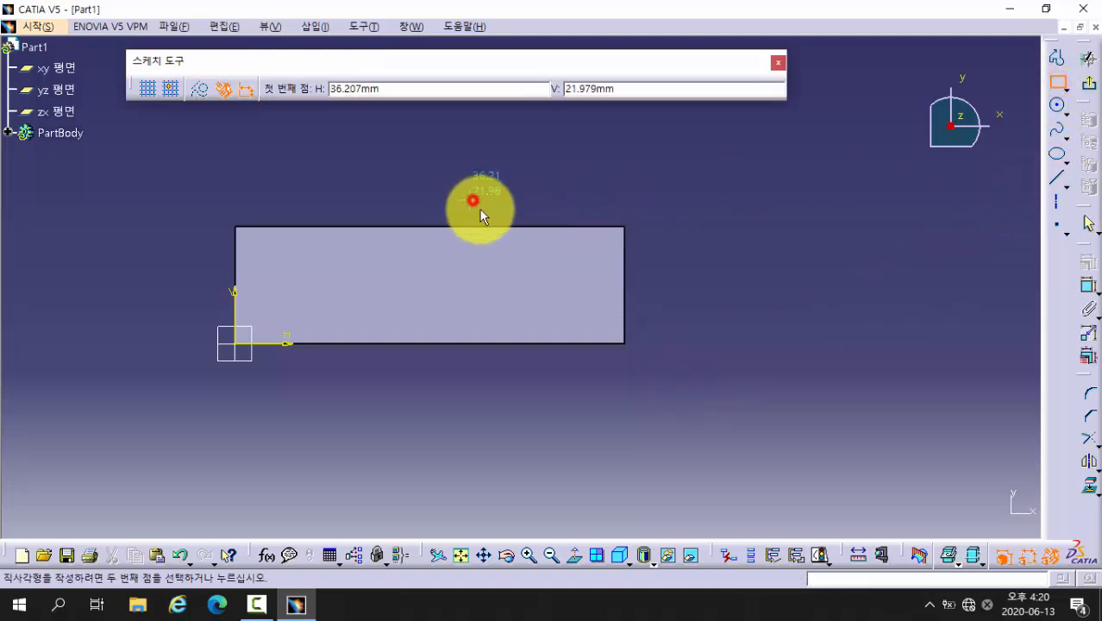
{"action": "left_click", "coordinate": [644, 363]}
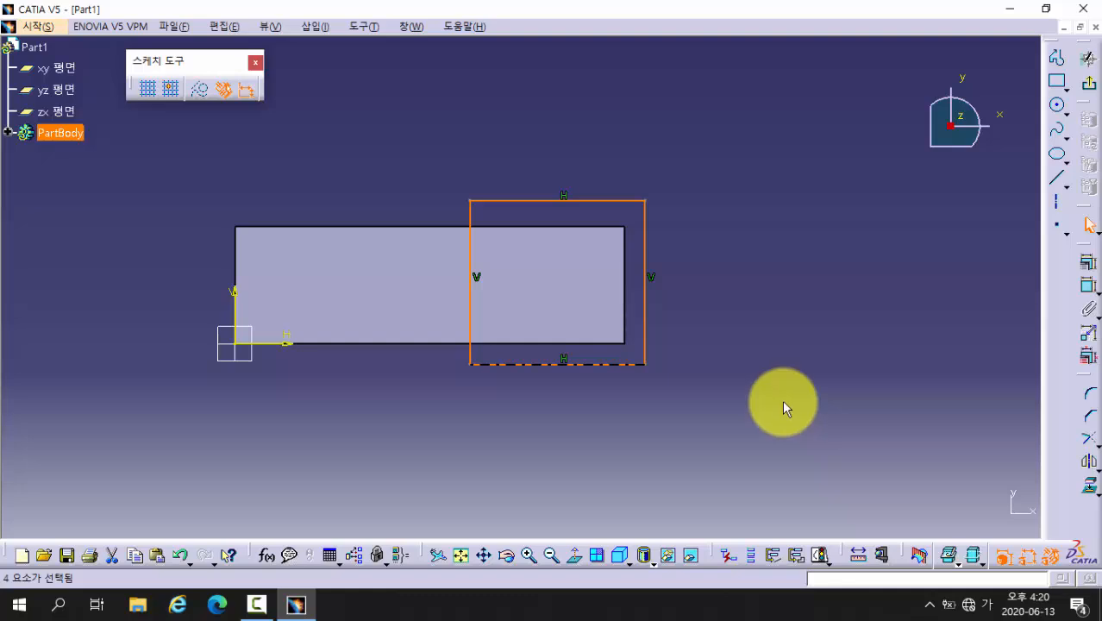
{"action": "left_click", "coordinate": [812, 370]}
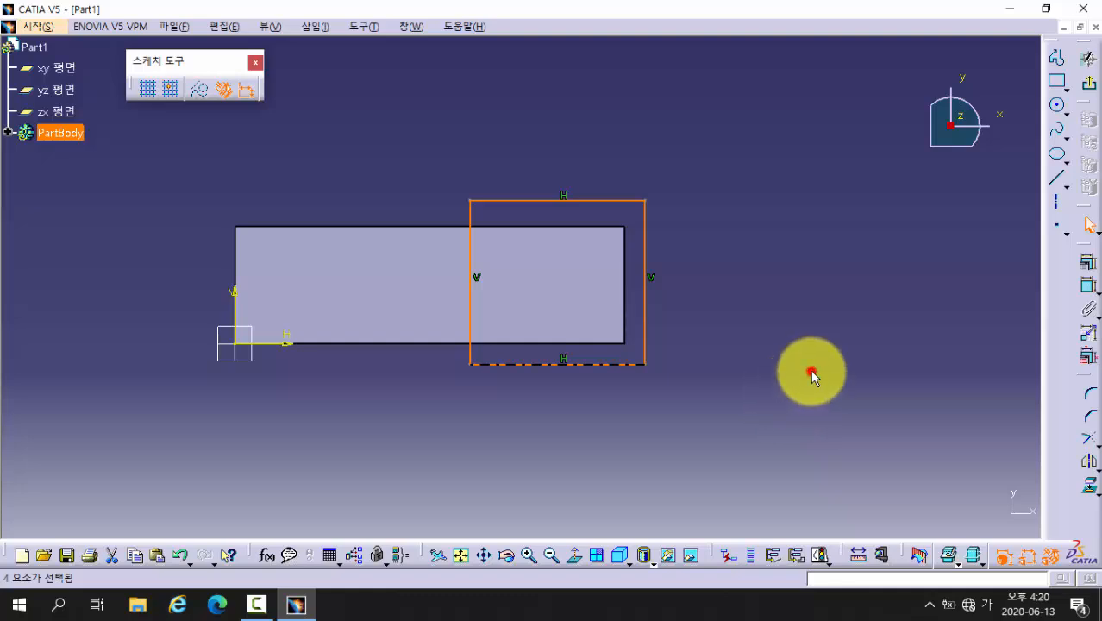
- Constrain the rectangle's upper side to be coincident with the block's upper long edge
{"action": "left_click", "coordinate": [1084, 286]}
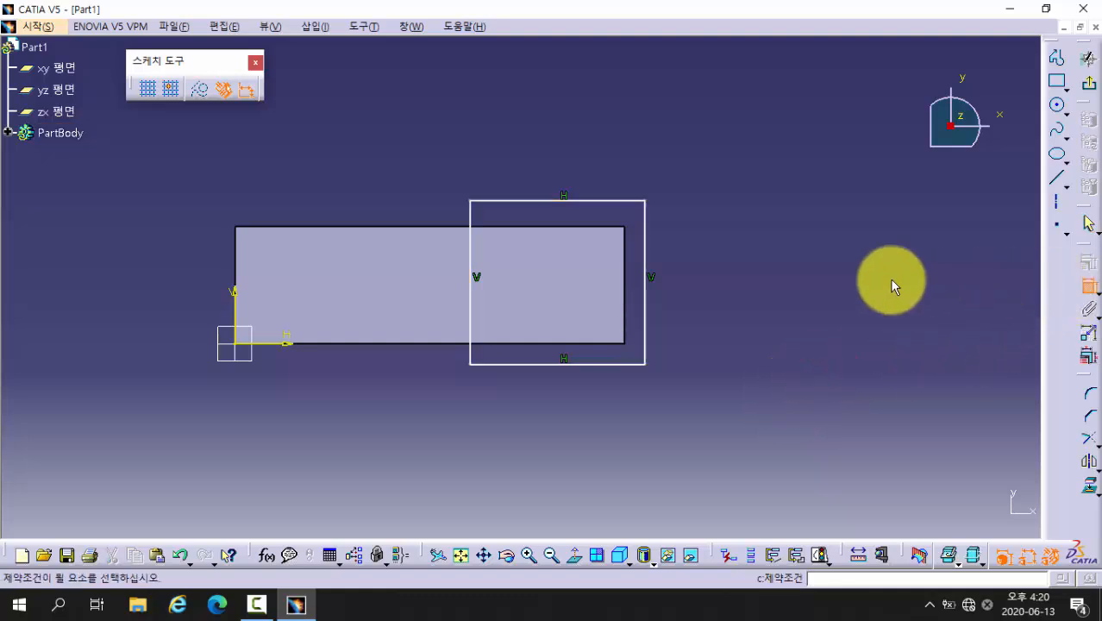
{"action": "left_click", "coordinate": [557, 200]}
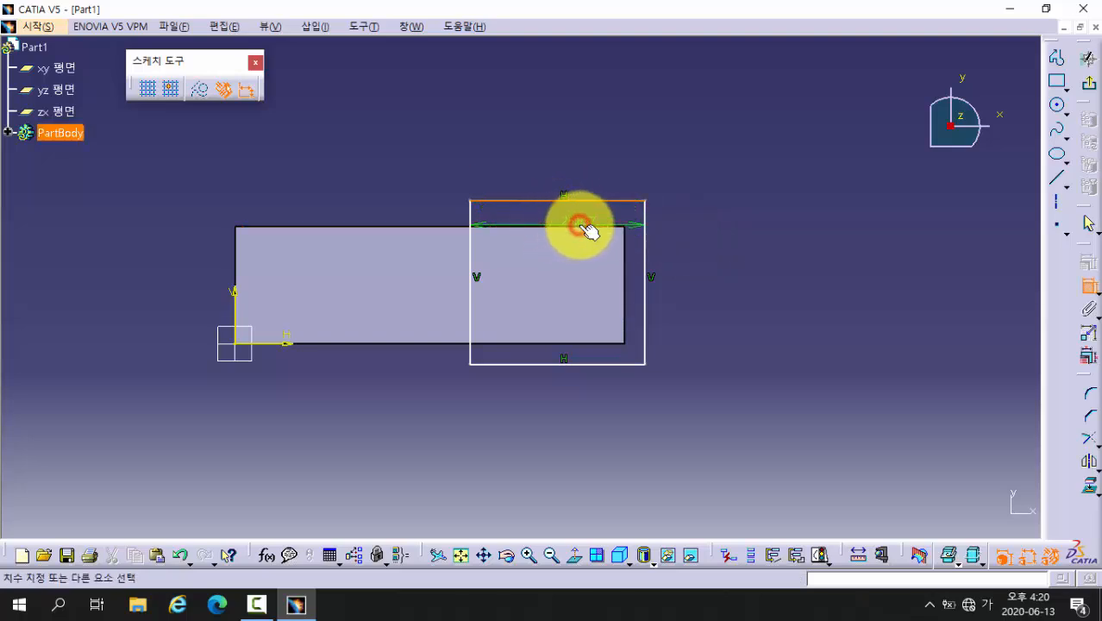
{"action": "left_click", "coordinate": [584, 226]}
{"action": "right_click", "coordinate": [581, 226]}
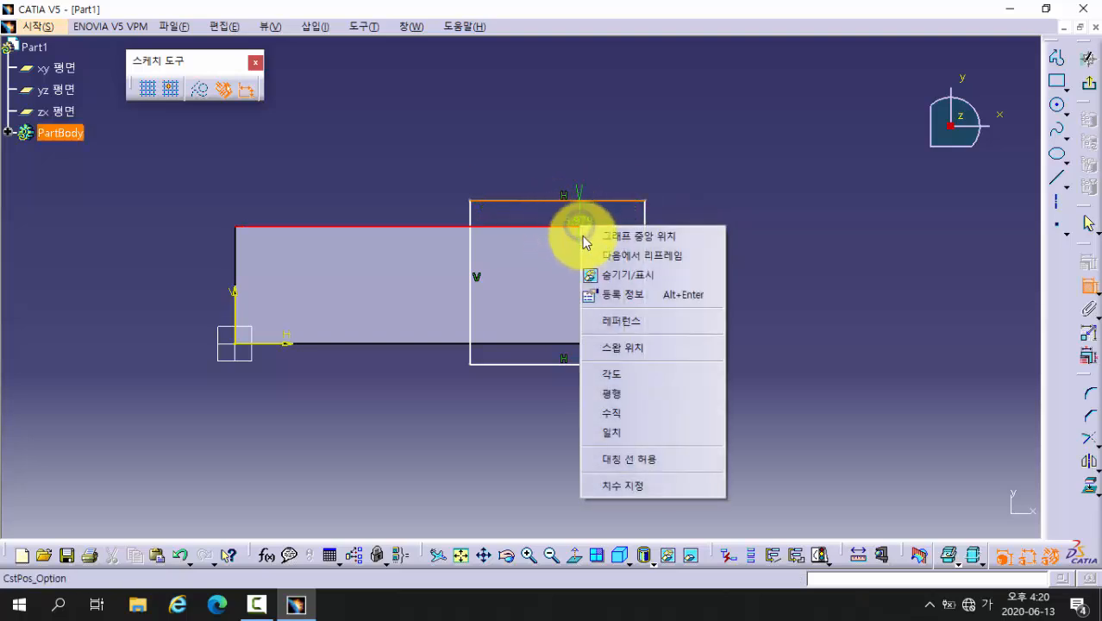
{"action": "left_click", "coordinate": [614, 432]}
- Make the rectangle's right and lower sides coincident with the block's matching end edge and lower long edge
{"action": "left_click", "coordinate": [624, 264]}
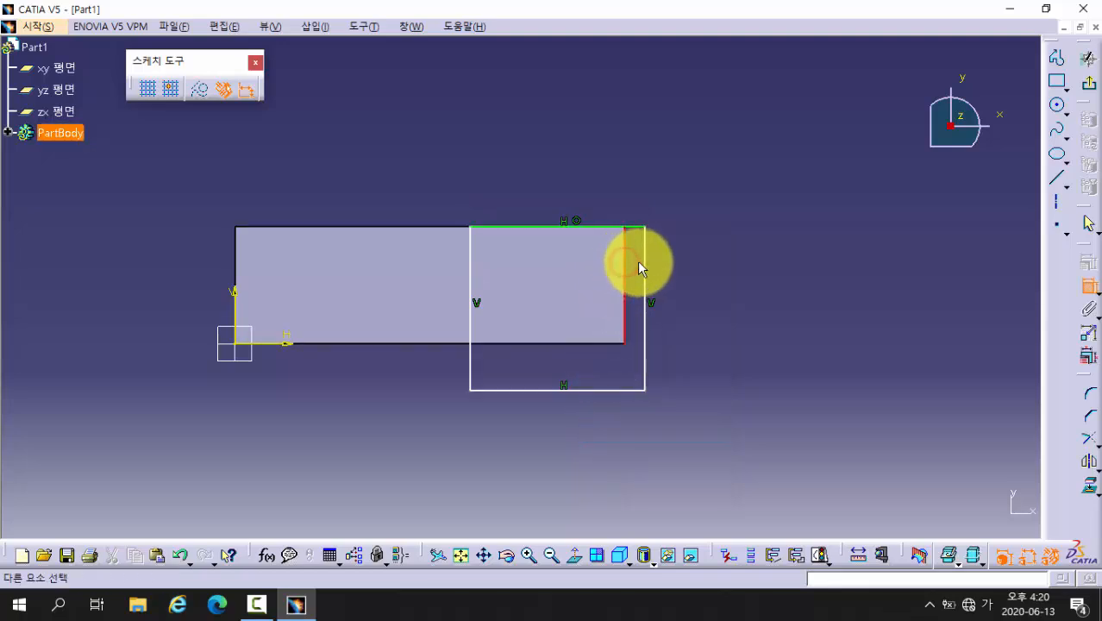
{"action": "left_click", "coordinate": [645, 264]}
{"action": "right_click", "coordinate": [709, 263]}
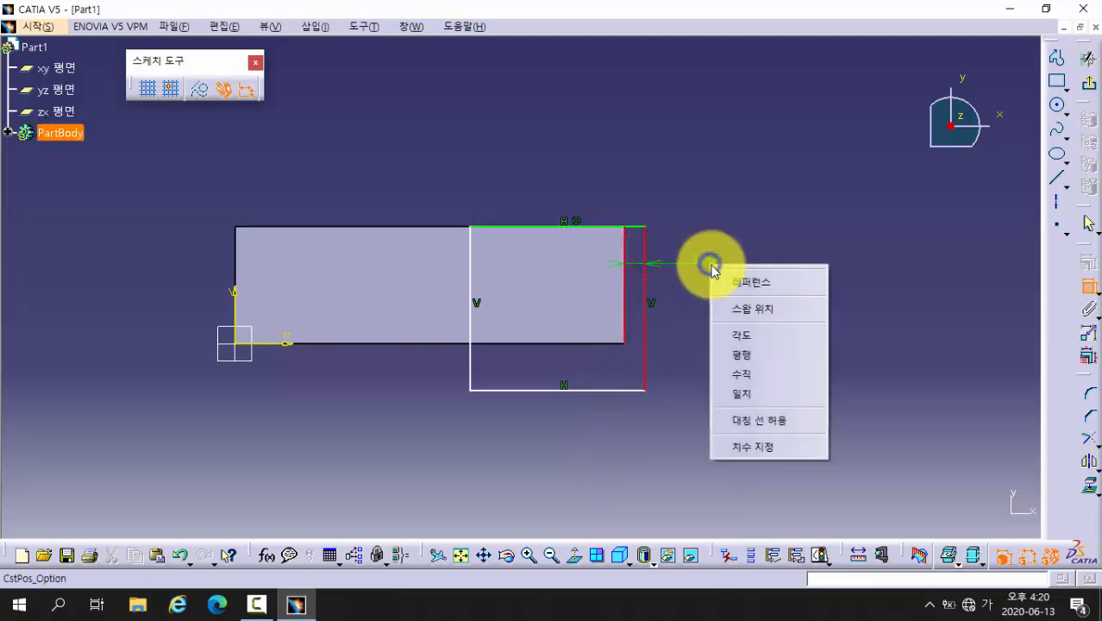
{"action": "left_click", "coordinate": [747, 394]}
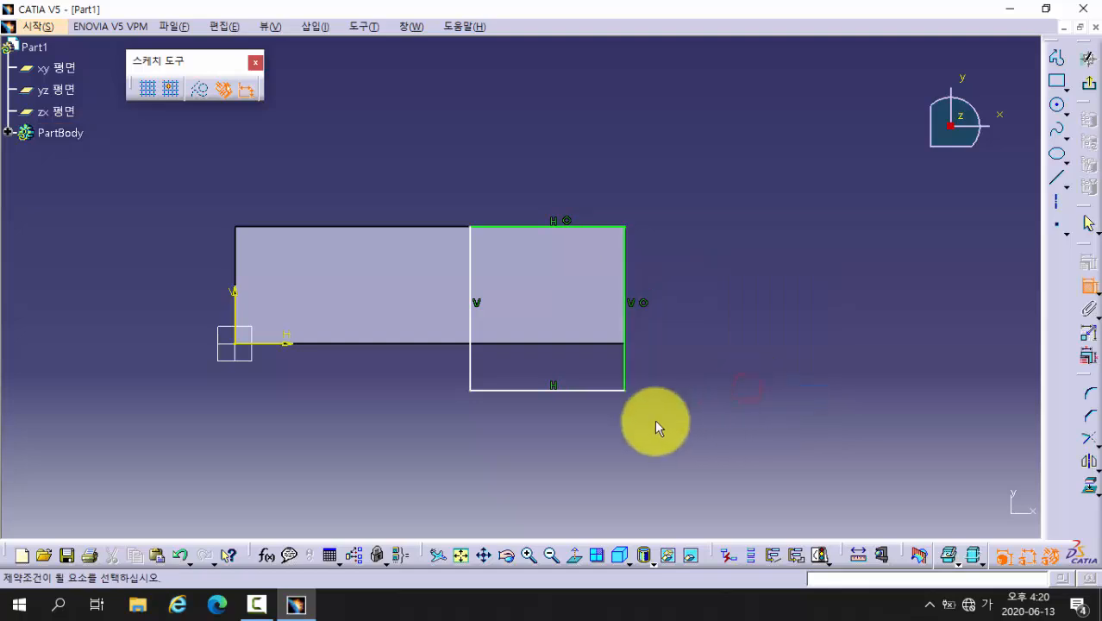
{"action": "left_click", "coordinate": [603, 344]}
{"action": "left_click", "coordinate": [605, 390]}
{"action": "right_click", "coordinate": [609, 436]}
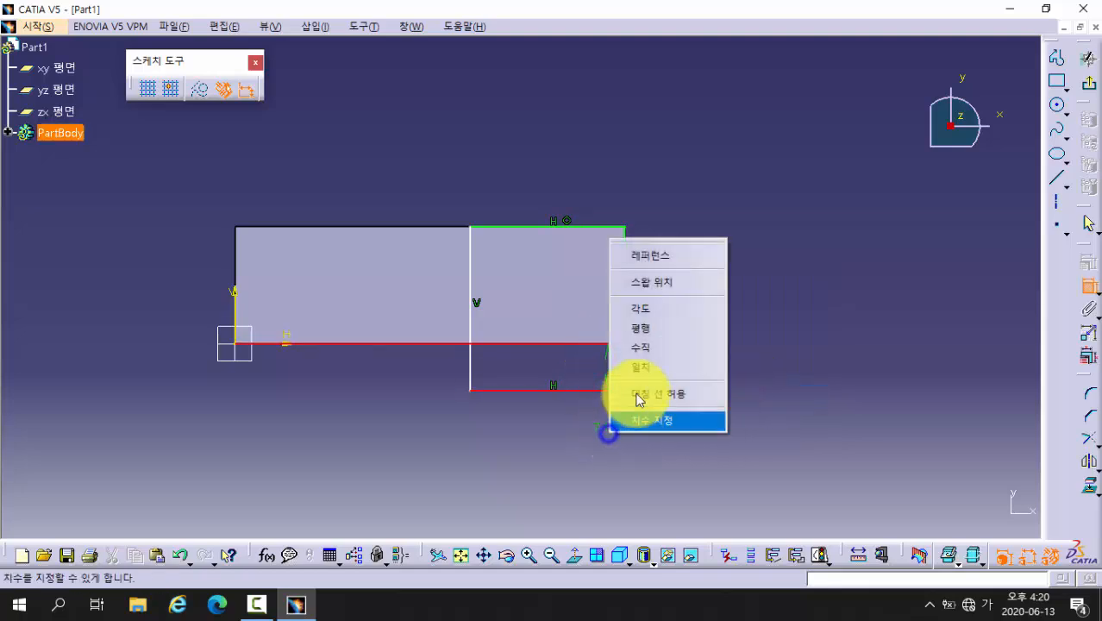
{"action": "left_click", "coordinate": [646, 375]}
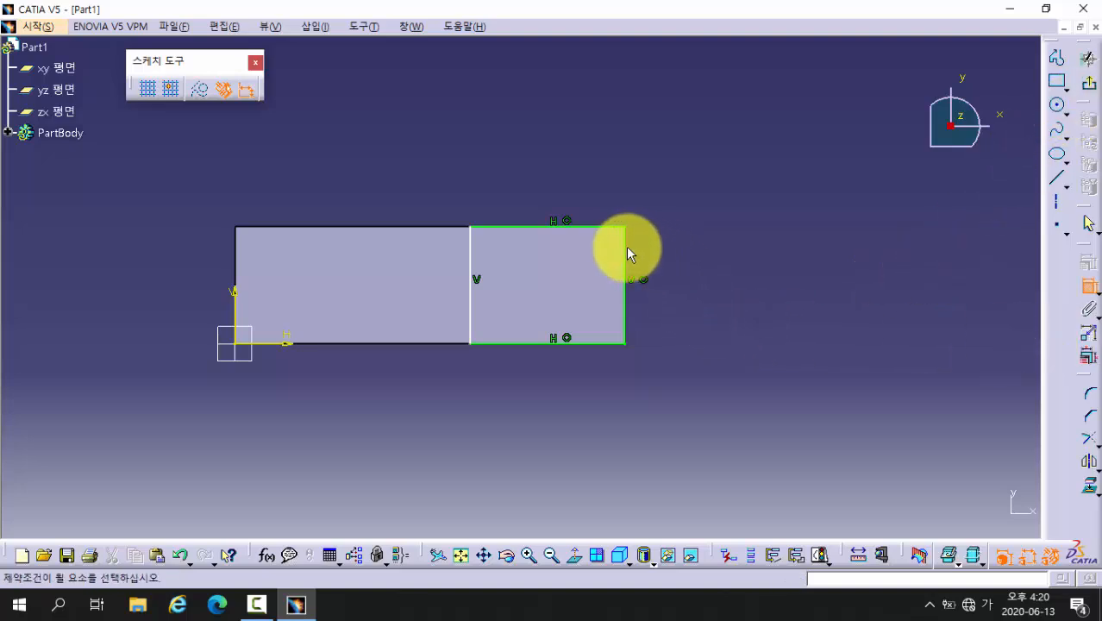
- Dimension the rectangle's width between its two vertical sides and set it to 14 mm
{"action": "left_click", "coordinate": [625, 246]}
{"action": "left_click", "coordinate": [470, 253]}
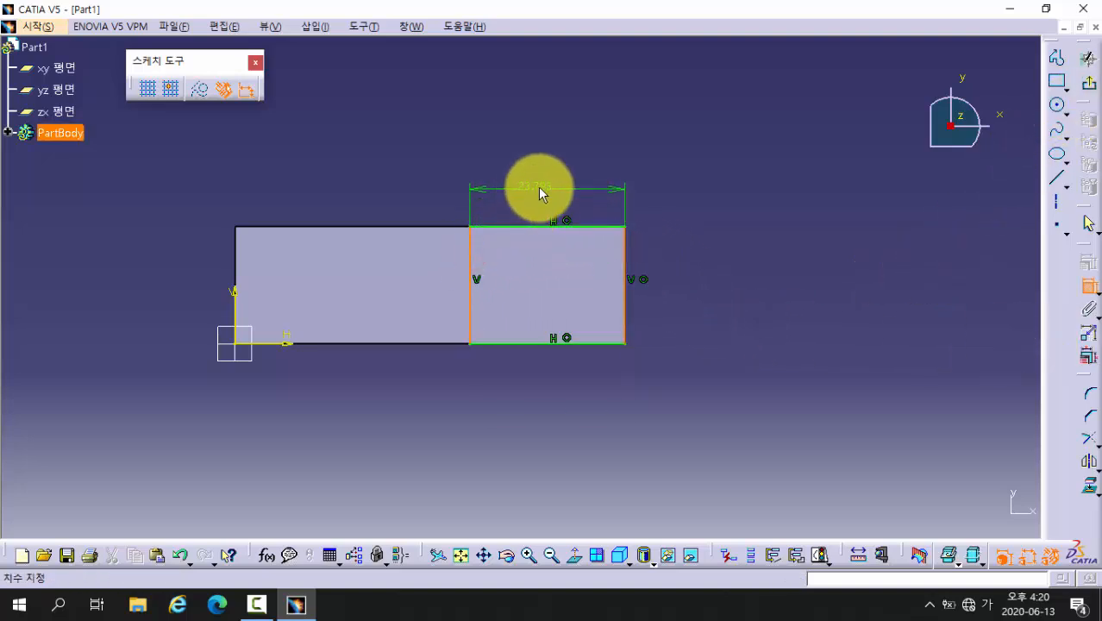
{"action": "left_click", "coordinate": [552, 188]}
{"action": "double_click", "coordinate": [554, 185]}
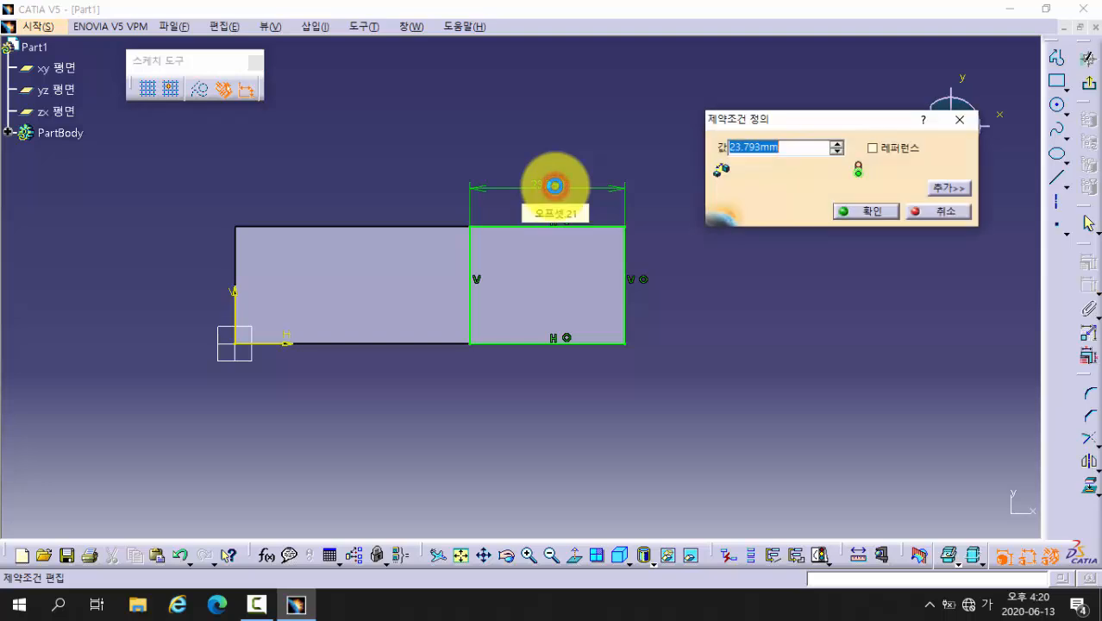
{"action": "type", "text": "14"}
{"action": "key", "text": "Return"}
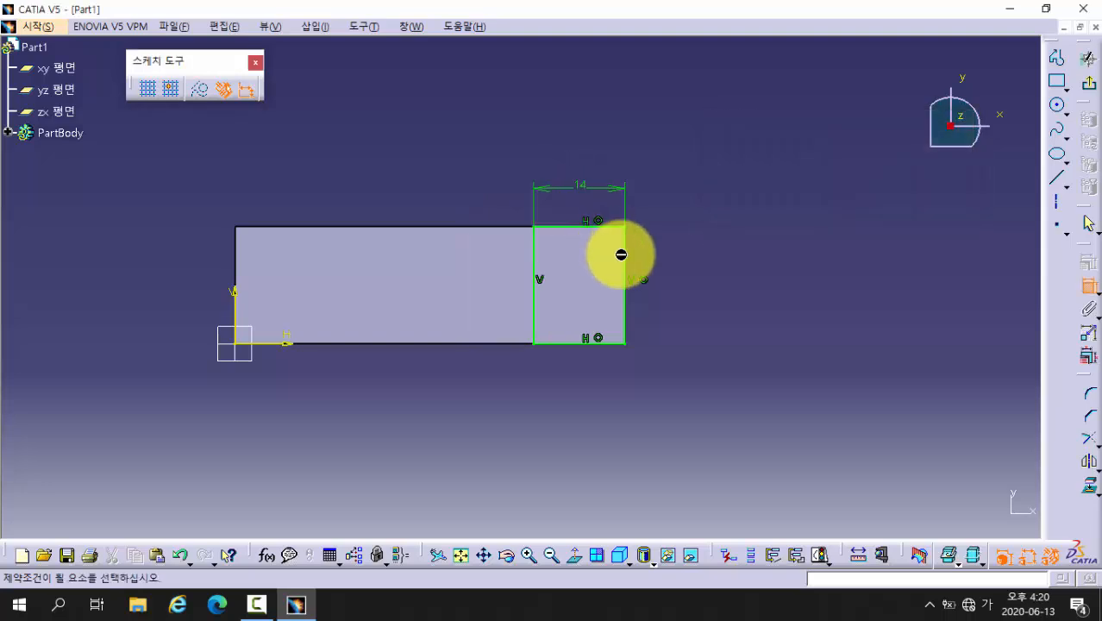
- Exit the sketch and extrude the rectangle upward with a Pad whose length is 38-14 (24 mm)
{"action": "mouse_move", "coordinate": [511, 376]}
{"action": "middle_mouse_down"}
{"action": "mouse_move", "coordinate": [532, 286]}
{"action": "mouse_move", "coordinate": [497, 219]}
{"action": "middle_mouse_up"}
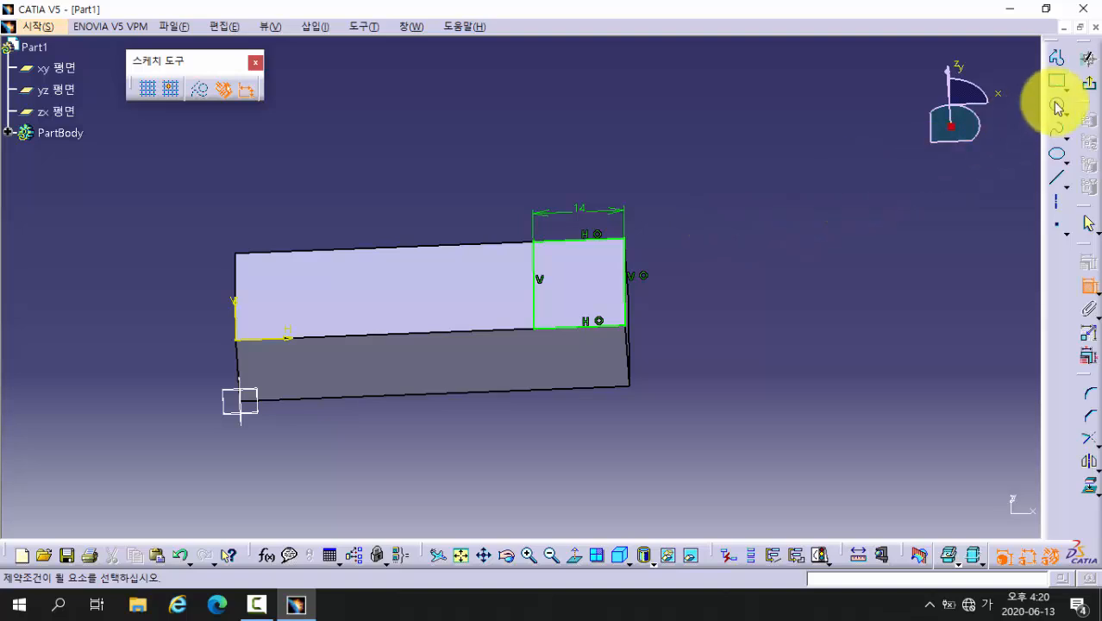
{"action": "left_click", "coordinate": [1089, 86]}
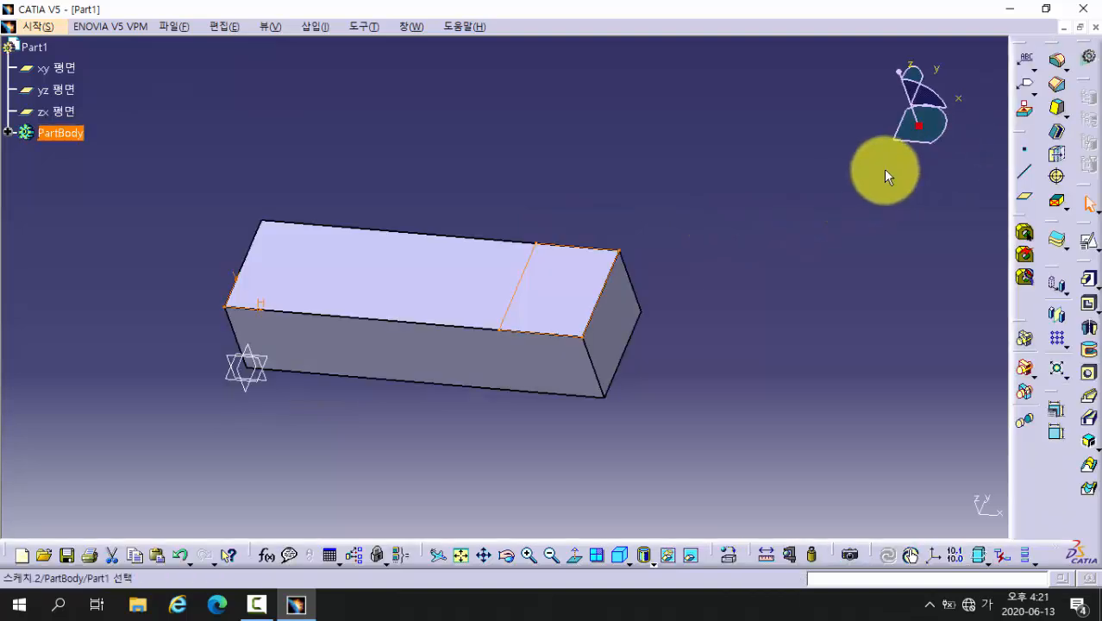
{"action": "left_click", "coordinate": [1089, 283]}
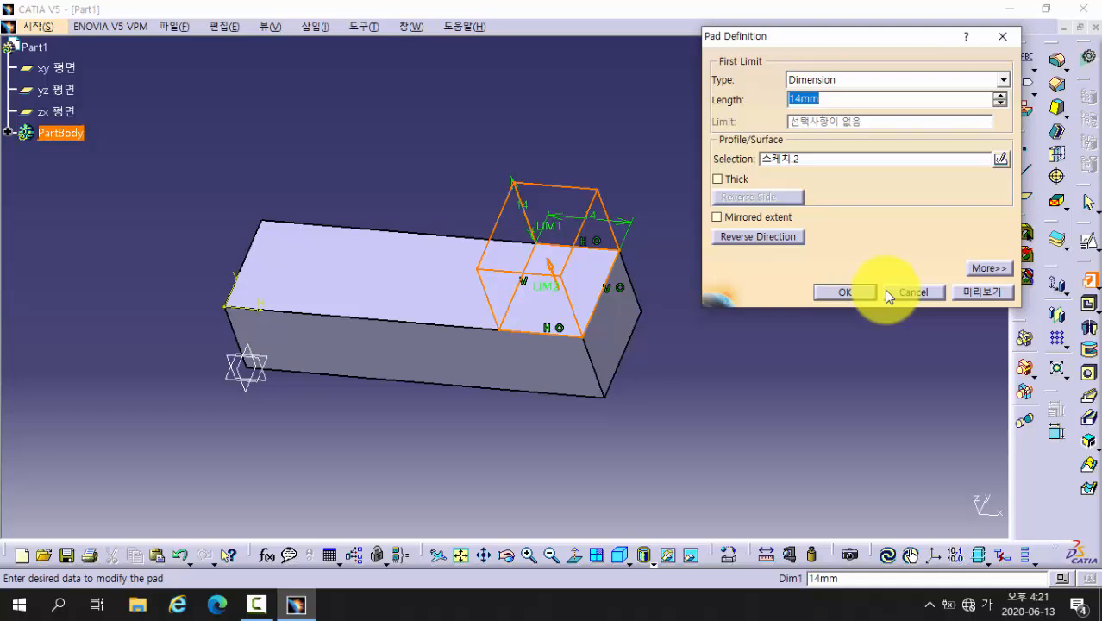
{"action": "left_click", "coordinate": [820, 99]}
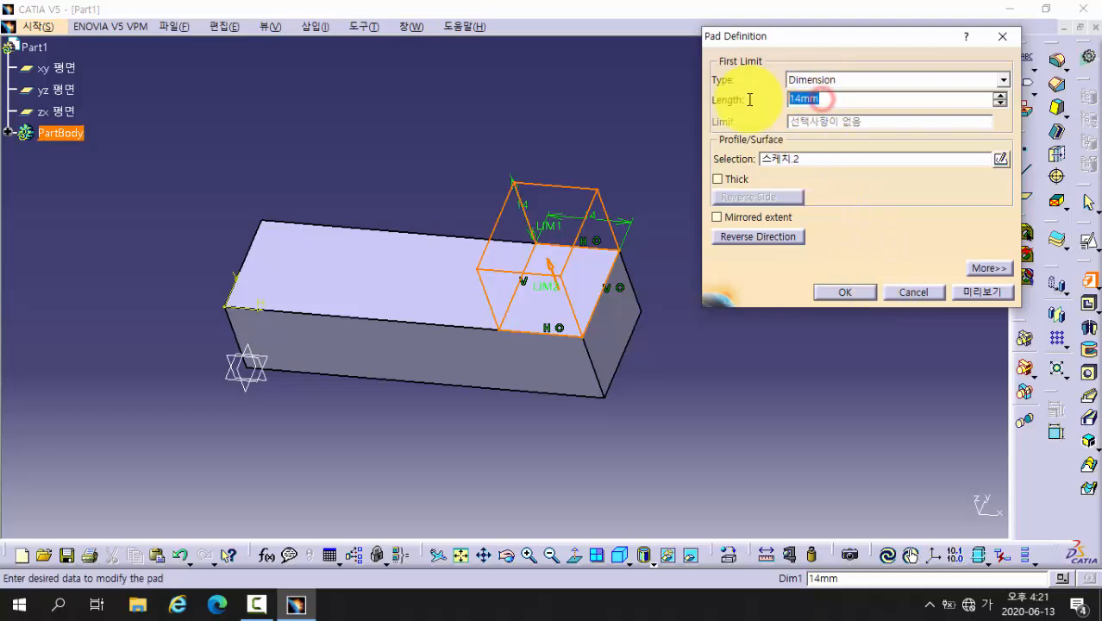
{"action": "type", "text": "38"}
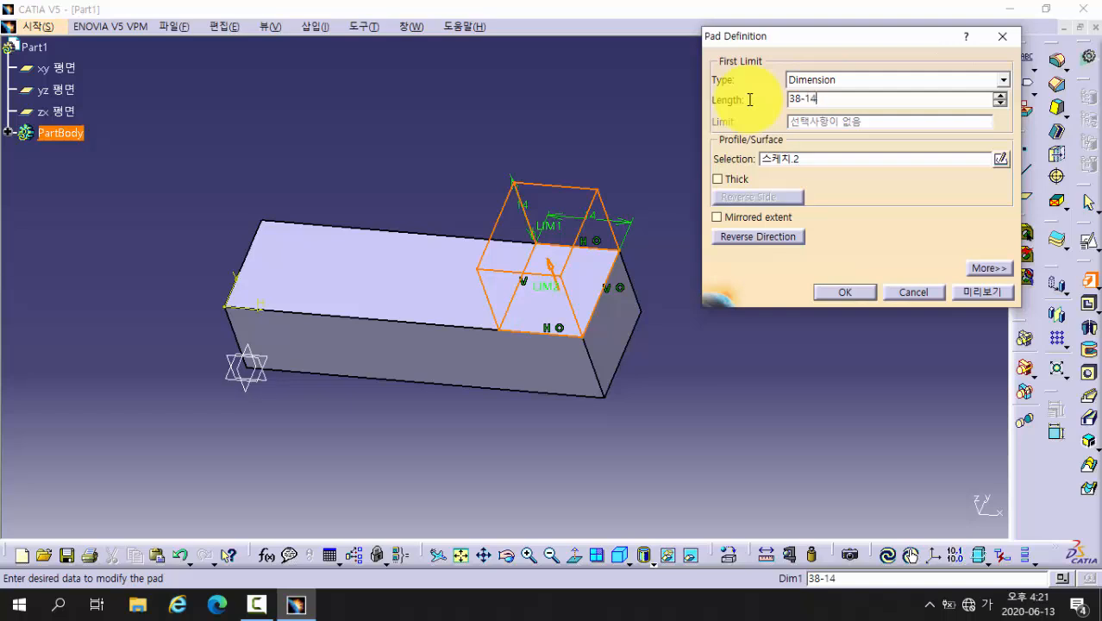
{"action": "type", "text": "-14"}
{"action": "left_click", "coordinate": [977, 294]}
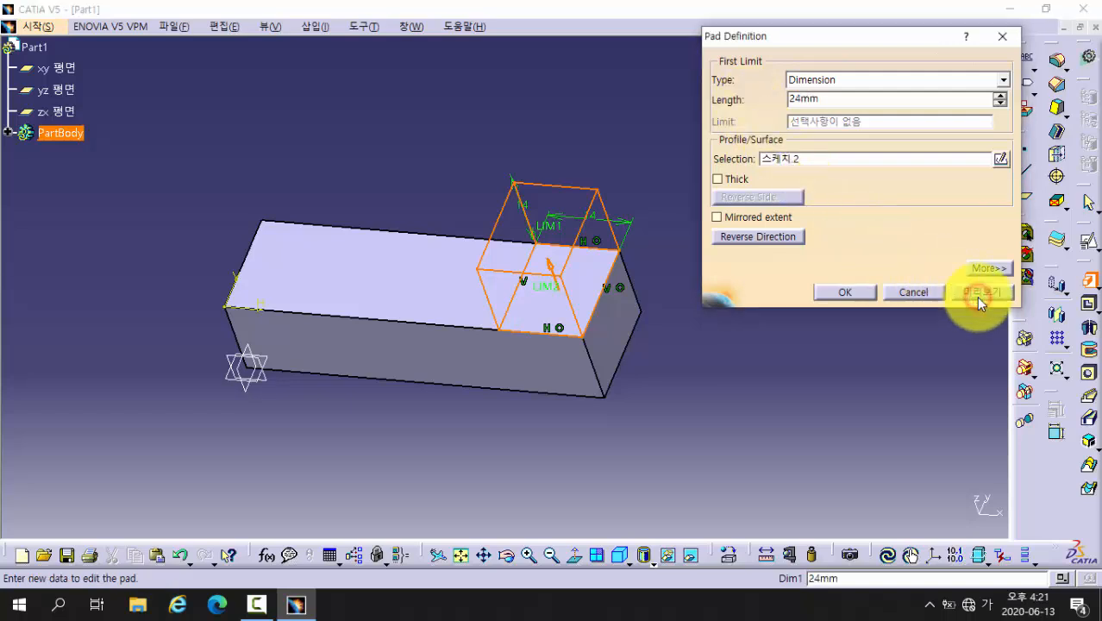
{"action": "middle_click_drag", "start_coordinate": [450, 455], "coordinate": [578, 375]}
{"action": "left_click", "coordinate": [843, 293]}
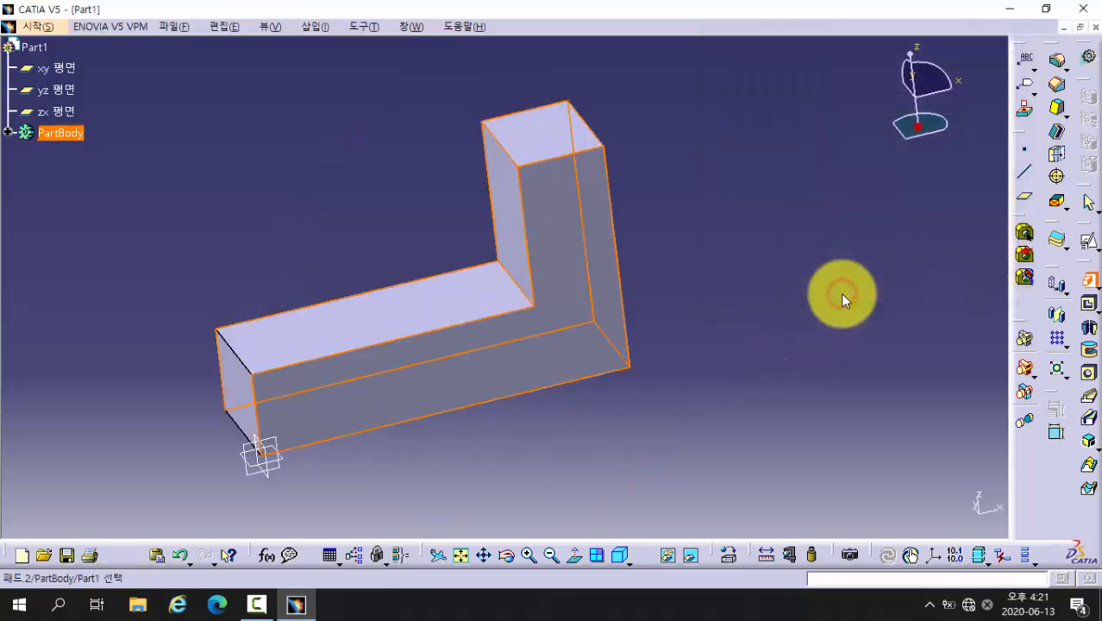
{"action": "left_click", "coordinate": [788, 337]}
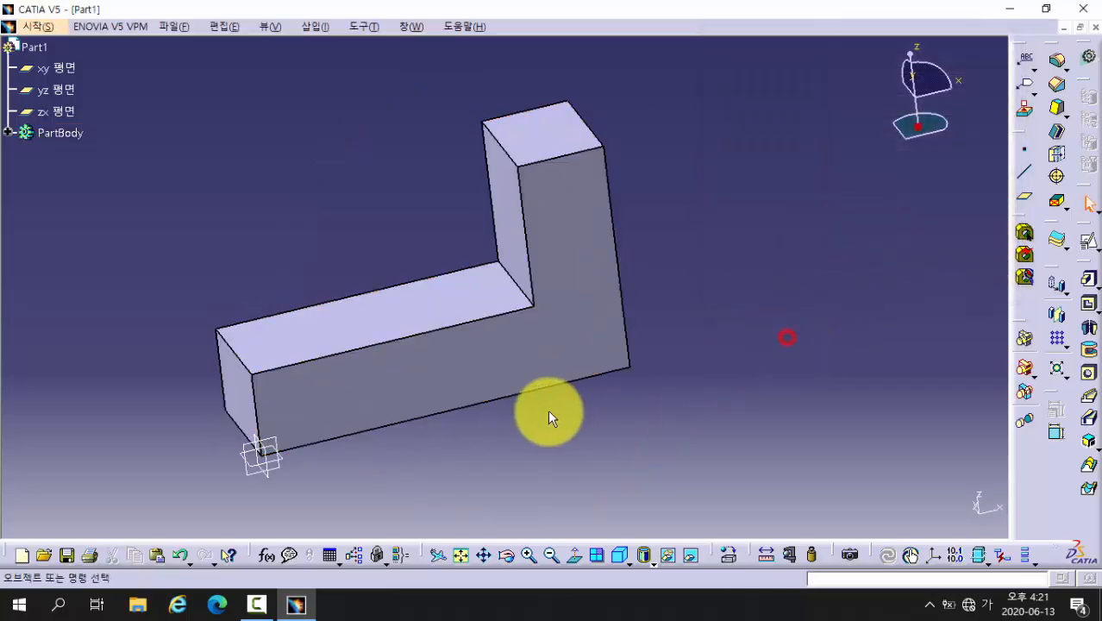
- Start a positioned sketch on the tall outer end face of the upright
{"action": "middle_click_drag", "start_coordinate": [550, 412], "coordinate": [651, 331]}
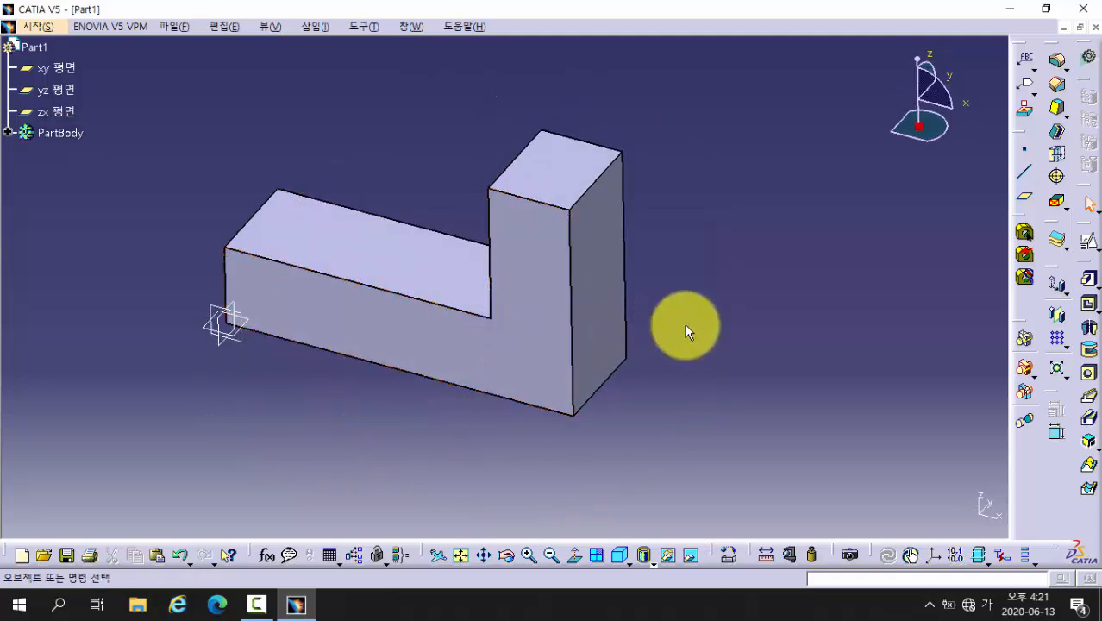
{"action": "middle_click_drag", "start_coordinate": [669, 278], "coordinate": [651, 279]}
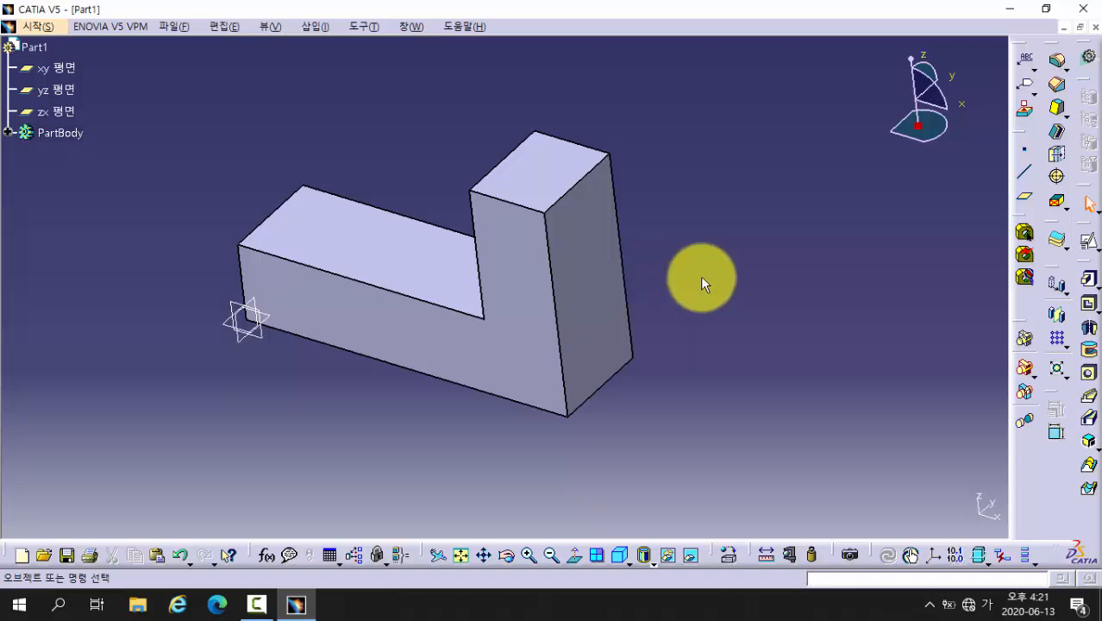
{"action": "mouse_move", "coordinate": [583, 220]}
{"action": "left_mouse_down"}
{"action": "mouse_move", "coordinate": [569, 258]}
{"action": "mouse_move", "coordinate": [602, 248]}
{"action": "mouse_move", "coordinate": [597, 213]}
{"action": "mouse_move", "coordinate": [571, 221]}
{"action": "mouse_move", "coordinate": [430, 187]}
{"action": "left_mouse_up"}
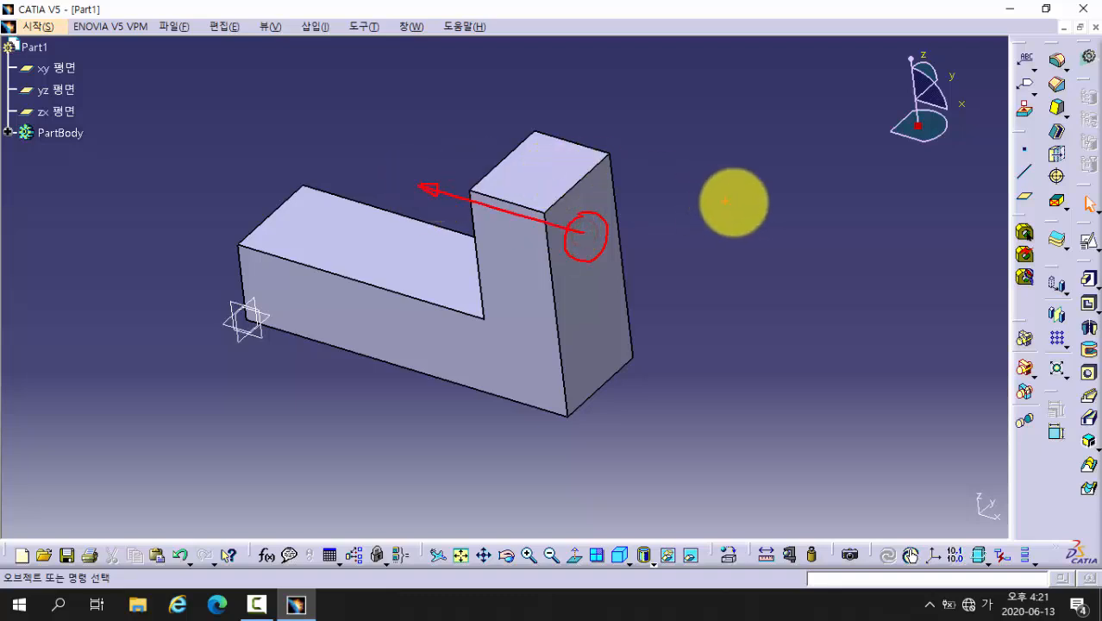
{"action": "key", "text": "Escape"}
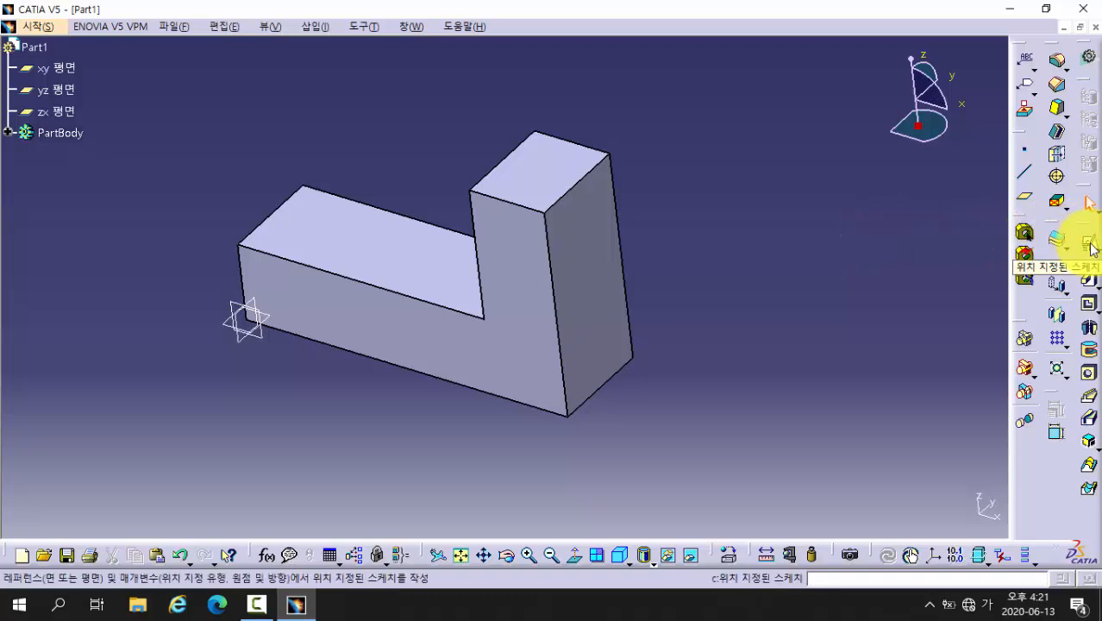
{"action": "left_click", "coordinate": [1090, 245]}
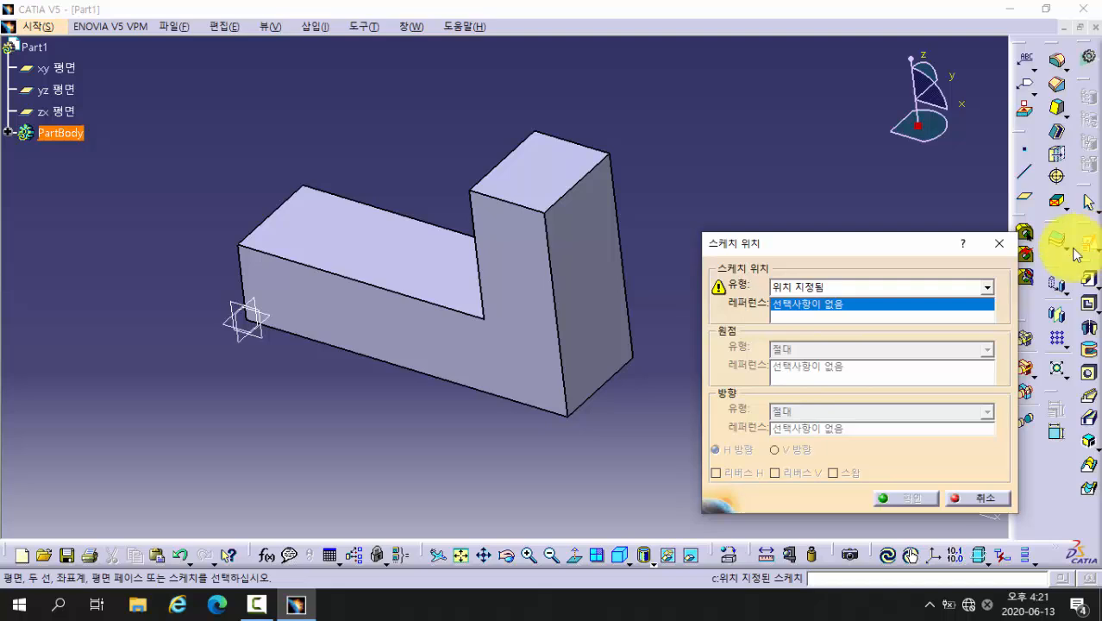
{"action": "left_click", "coordinate": [600, 249]}
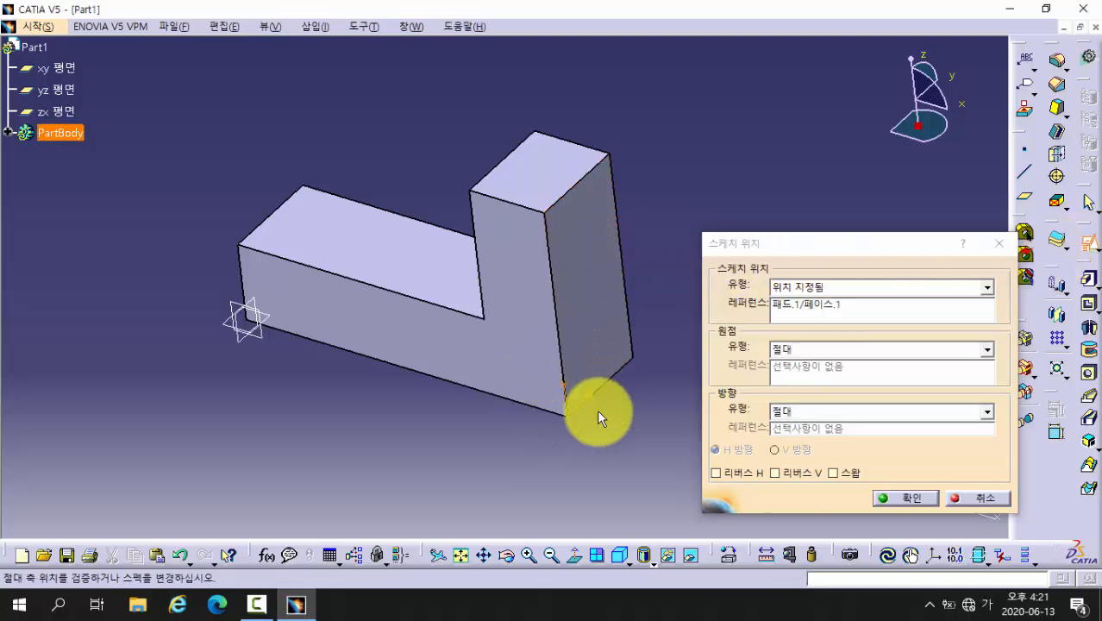
{"action": "left_click", "coordinate": [909, 498]}
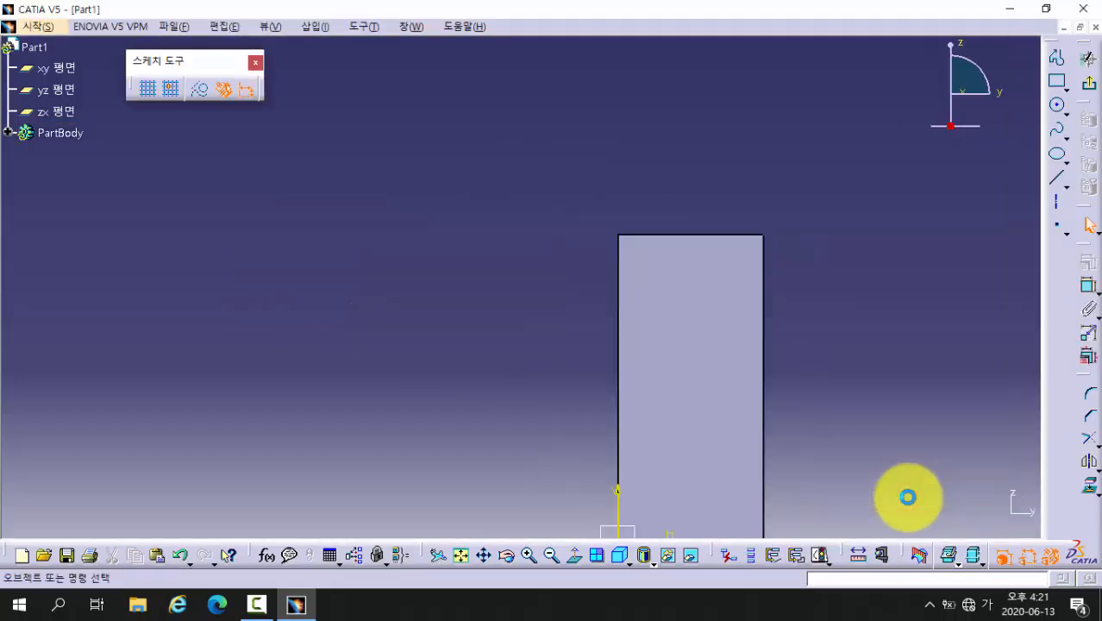
- Sketch a circle about 11 mm in diameter in the upper half of the end face
{"action": "middle_click_drag", "start_coordinate": [938, 343], "coordinate": [848, 239]}
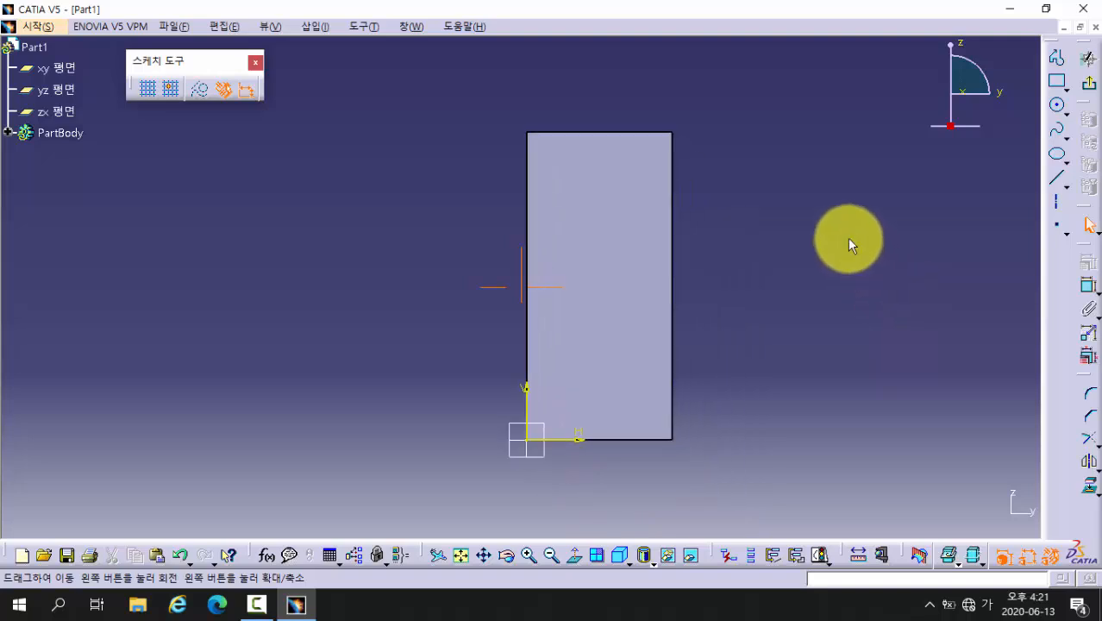
{"action": "left_click", "coordinate": [1057, 111]}
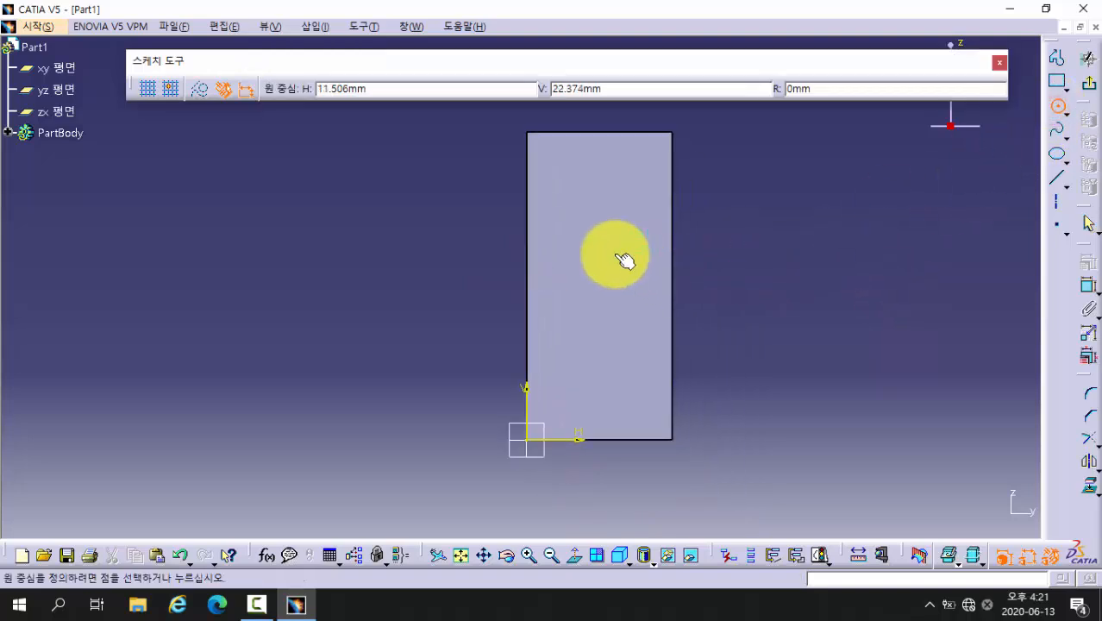
{"action": "left_click", "coordinate": [602, 229]}
{"action": "left_click", "coordinate": [615, 277]}
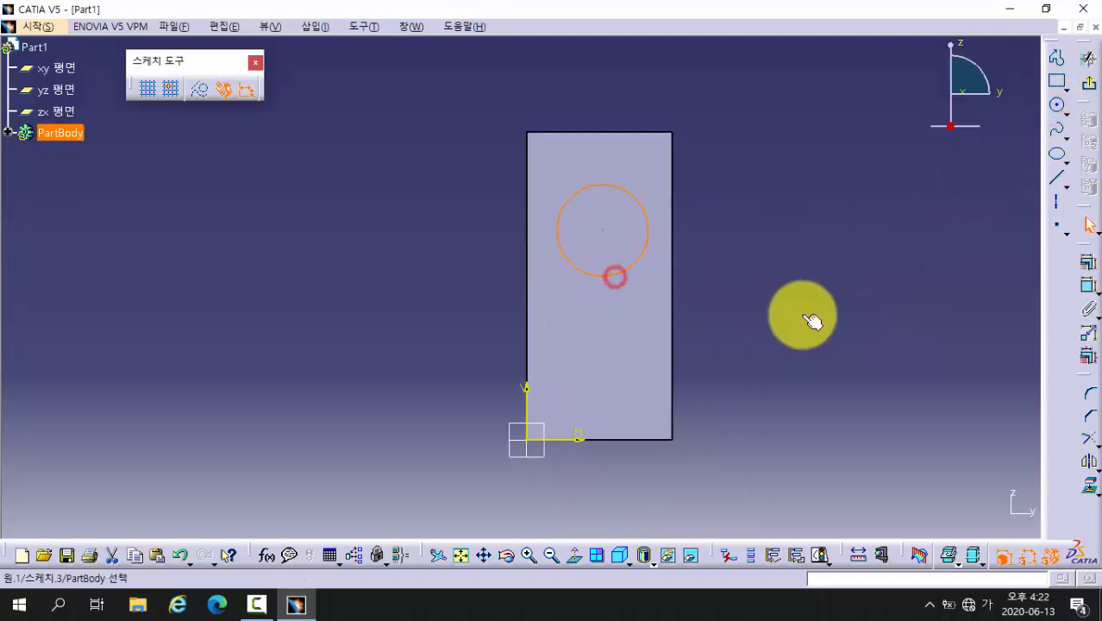
{"action": "left_click", "coordinate": [803, 314]}
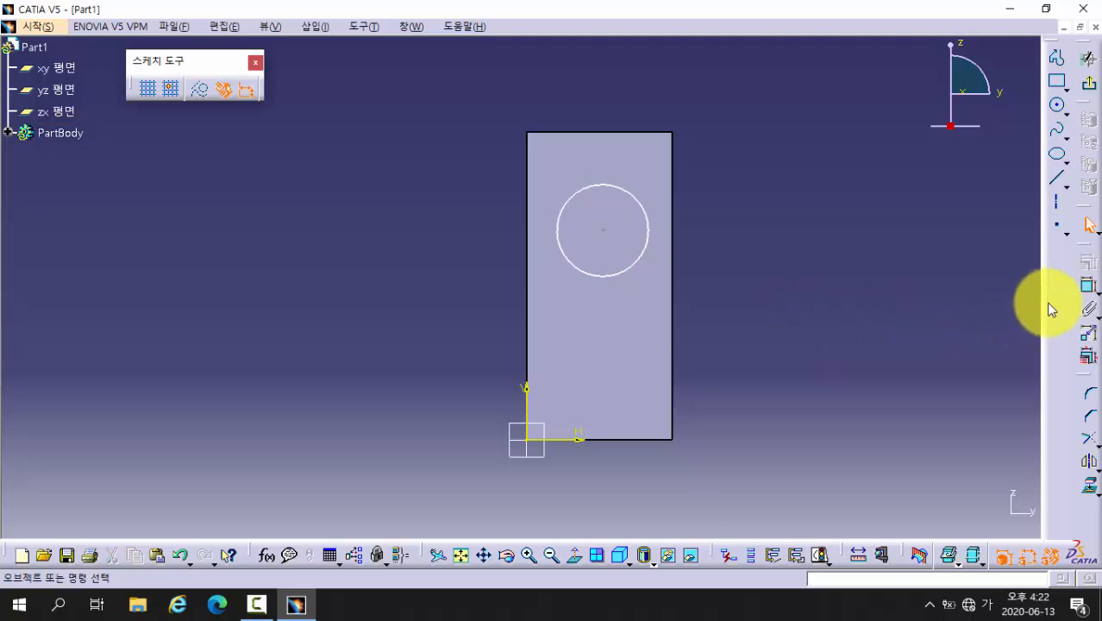
- Dimension the circle's diameter and set it to 10 mm
{"action": "left_click", "coordinate": [1088, 286]}
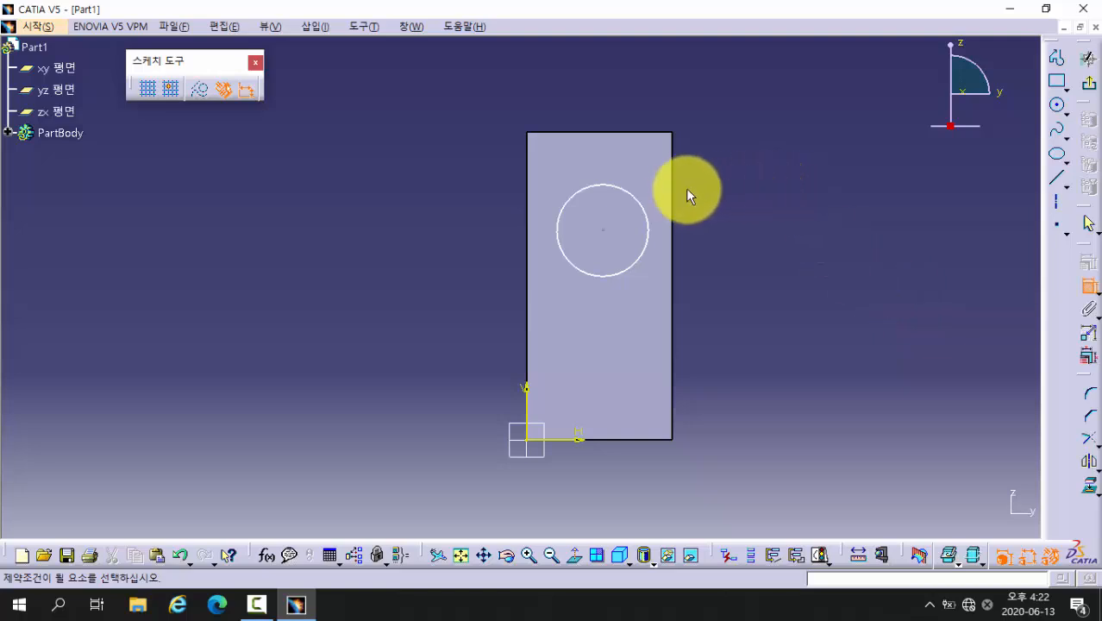
{"action": "left_click", "coordinate": [647, 204]}
{"action": "left_click", "coordinate": [723, 173]}
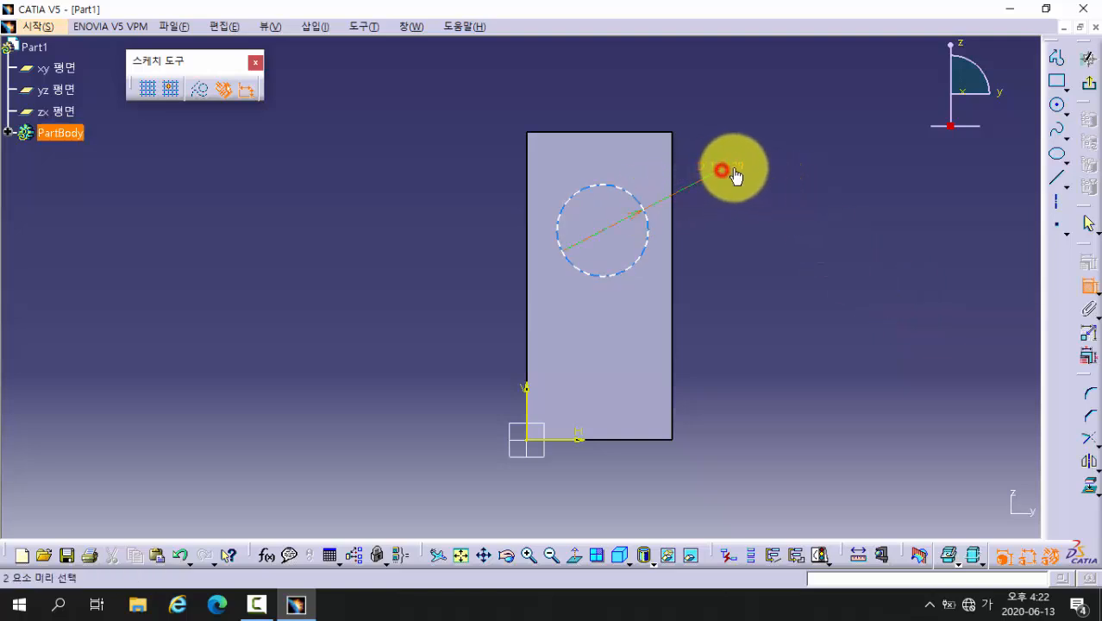
{"action": "double_click", "coordinate": [735, 168]}
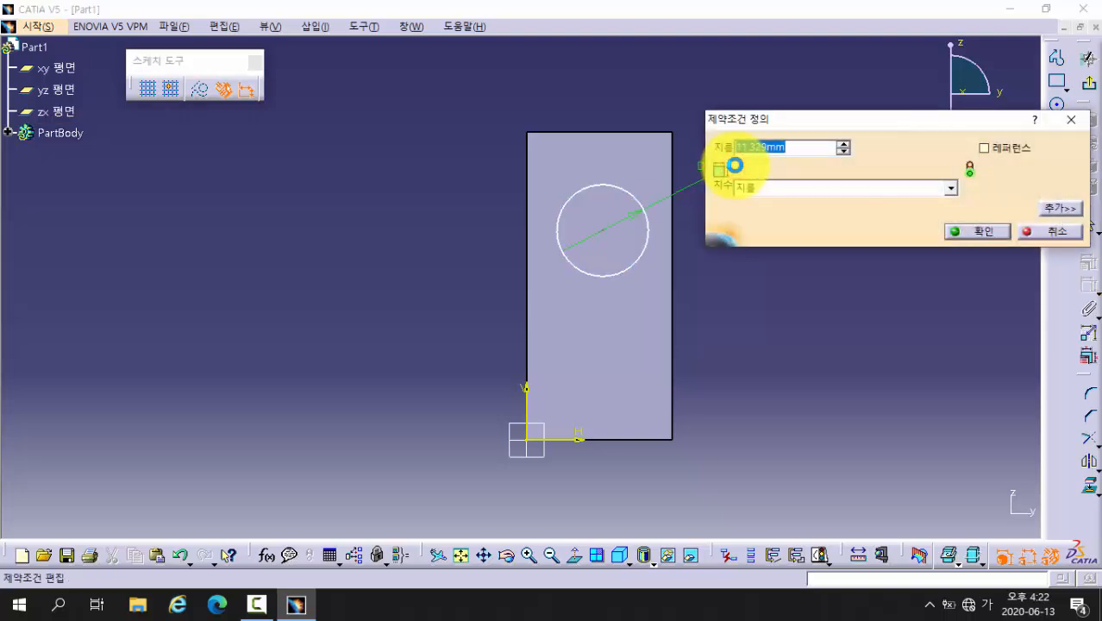
{"action": "key", "text": "Return"}
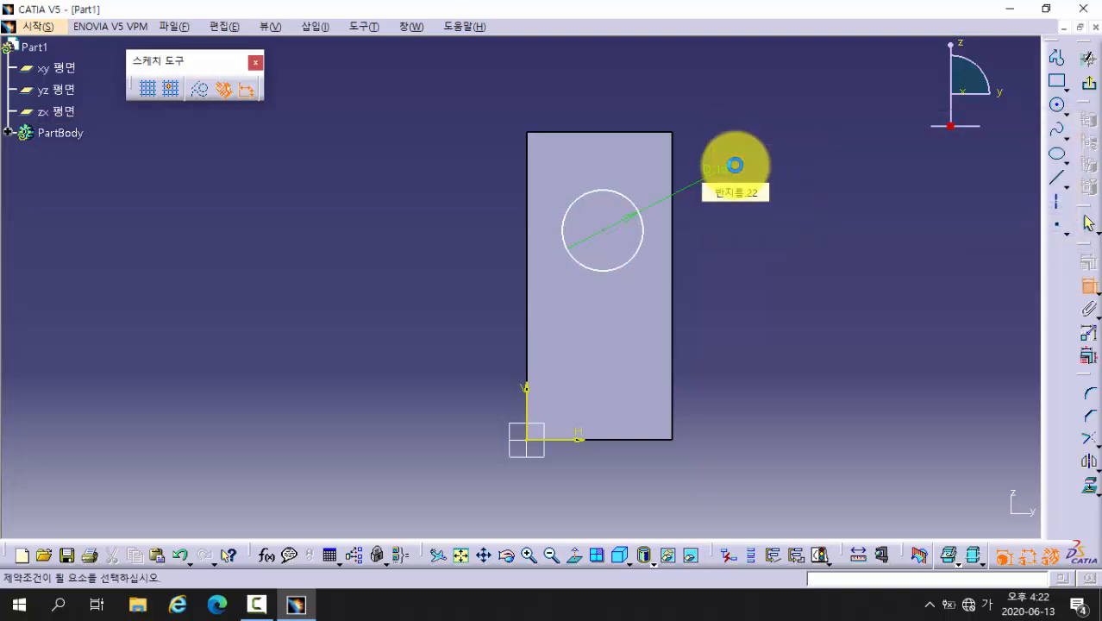
- Dimension the circle's centre from the face's vertical edge at the sketch origin and set the distance to 9 mm
{"action": "left_click", "coordinate": [527, 193]}
{"action": "left_click", "coordinate": [603, 230]}
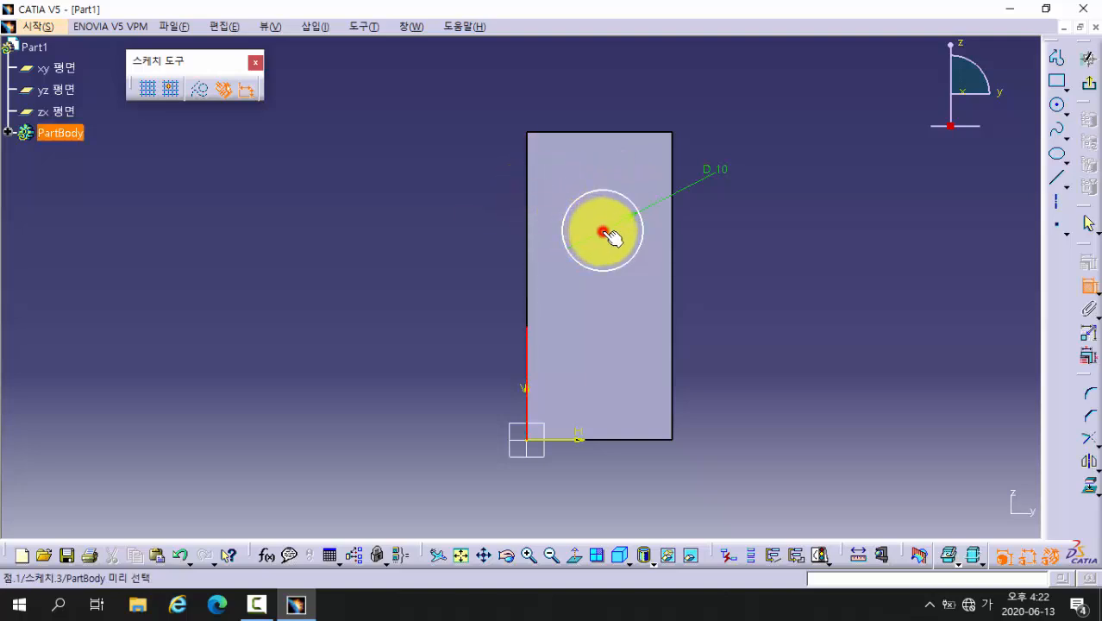
{"action": "left_click", "coordinate": [568, 111]}
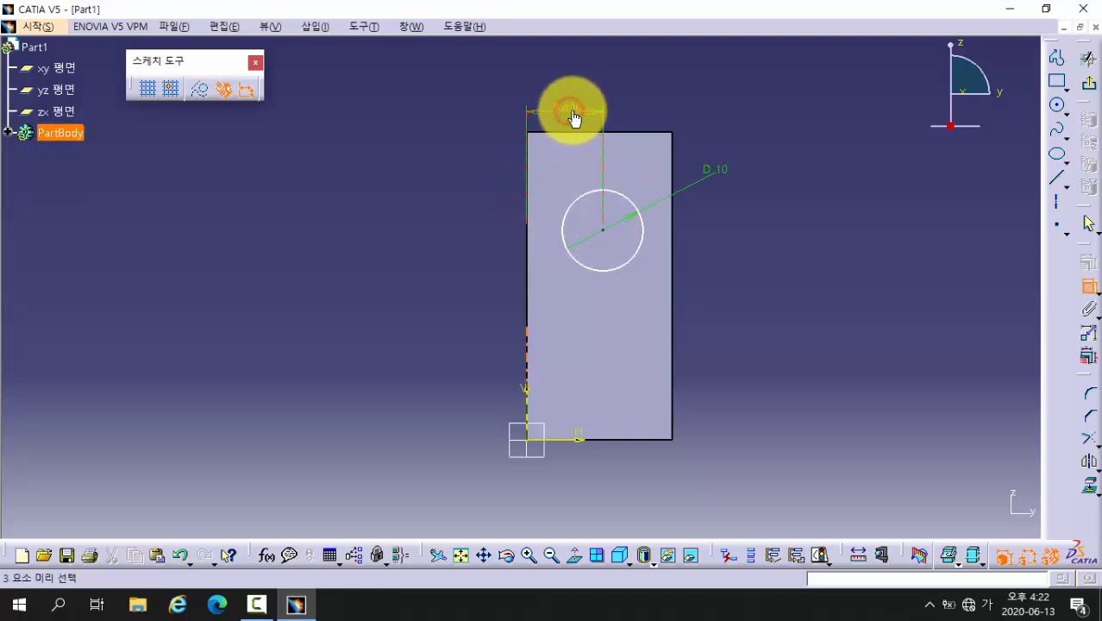
{"action": "double_click", "coordinate": [571, 109]}
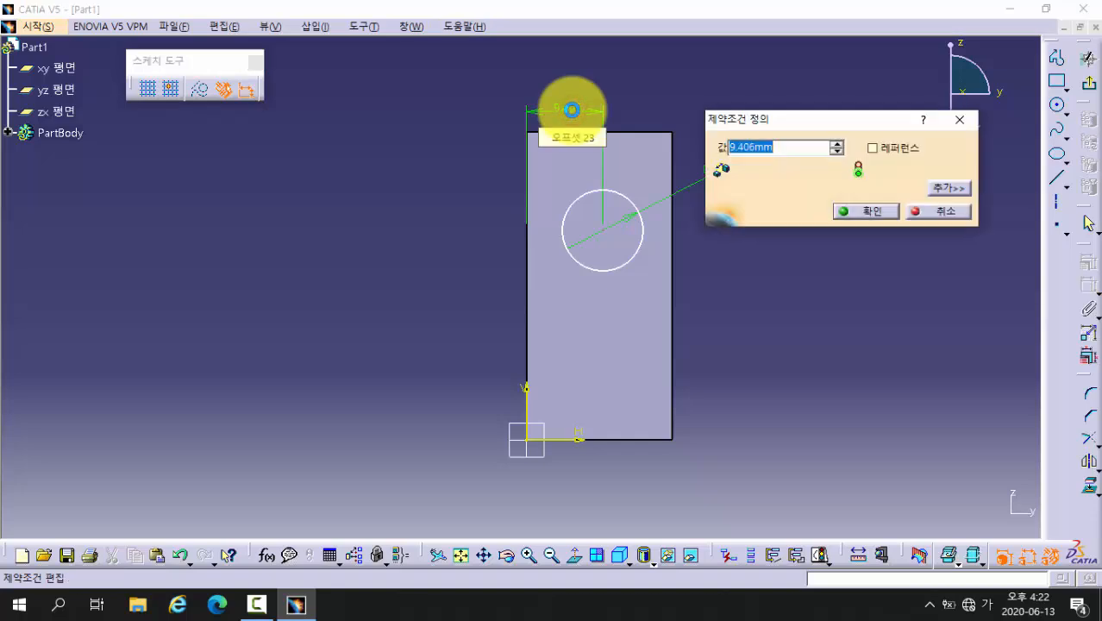
{"action": "type", "text": "9"}
{"action": "key", "text": "Return"}
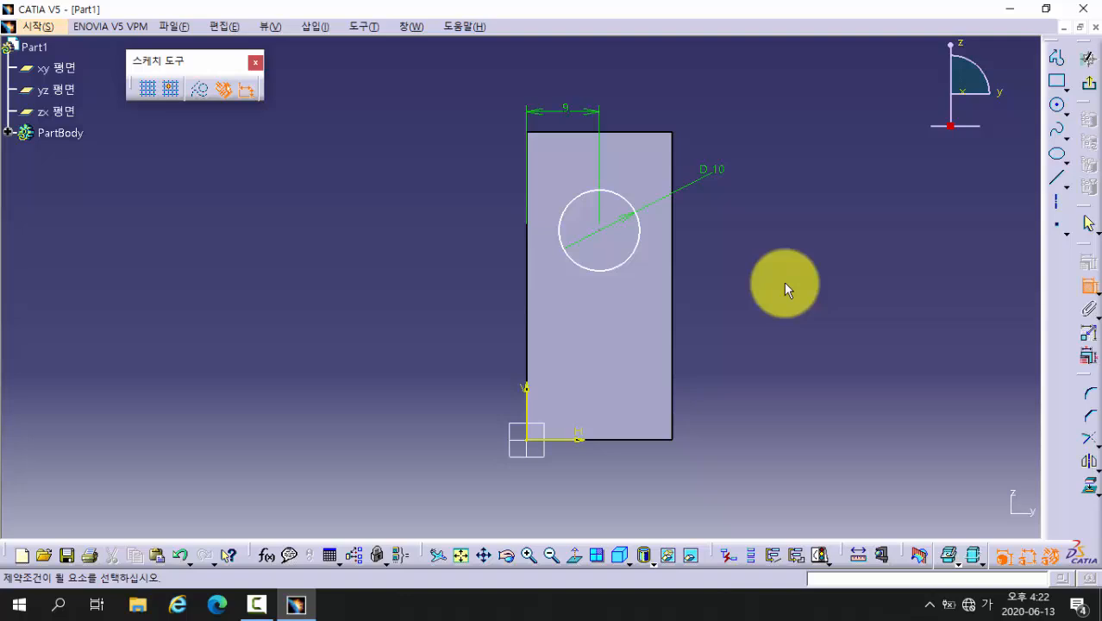
- Dimension the circle's centre from the face's bottom edge and set the height to 28 mm
{"action": "left_click", "coordinate": [651, 439]}
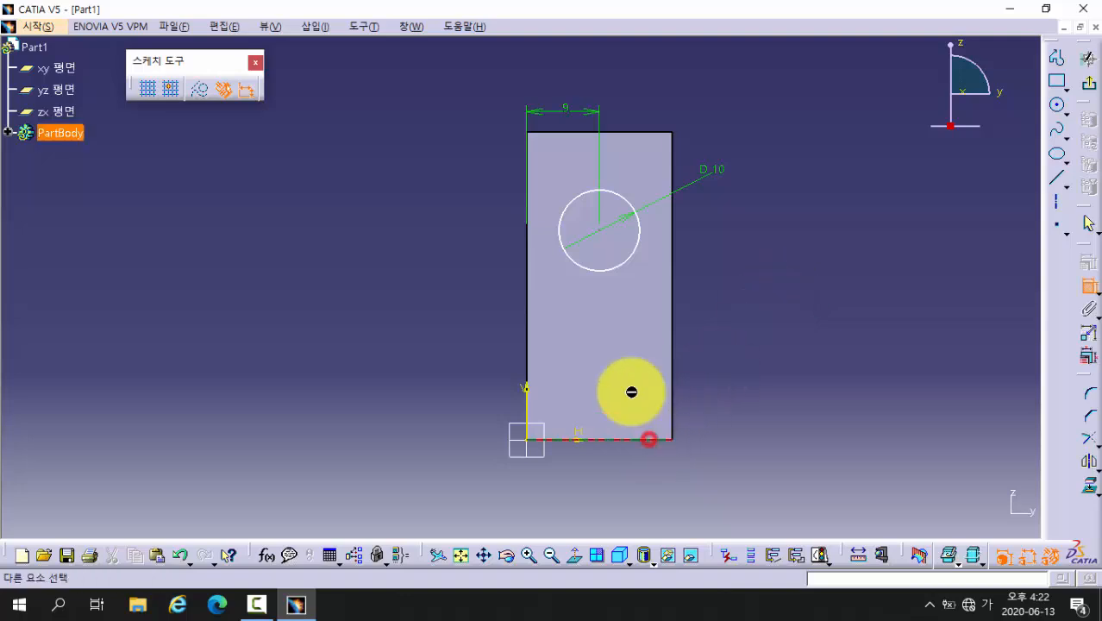
{"action": "left_click", "coordinate": [600, 230]}
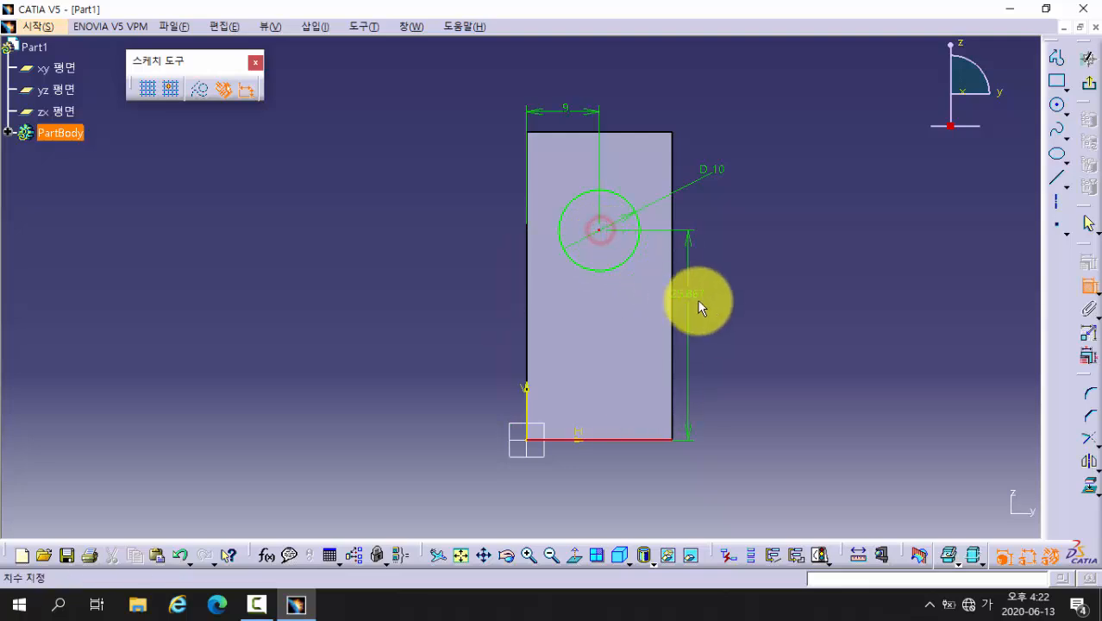
{"action": "left_click", "coordinate": [716, 301]}
{"action": "left_click", "coordinate": [723, 300]}
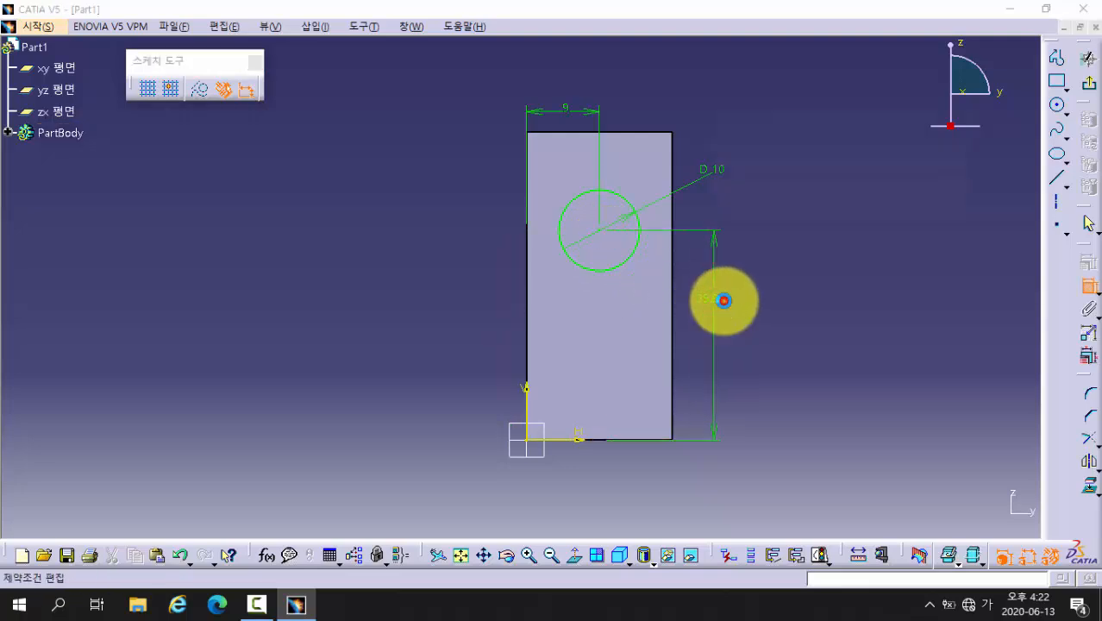
{"action": "double_click", "coordinate": [724, 300]}
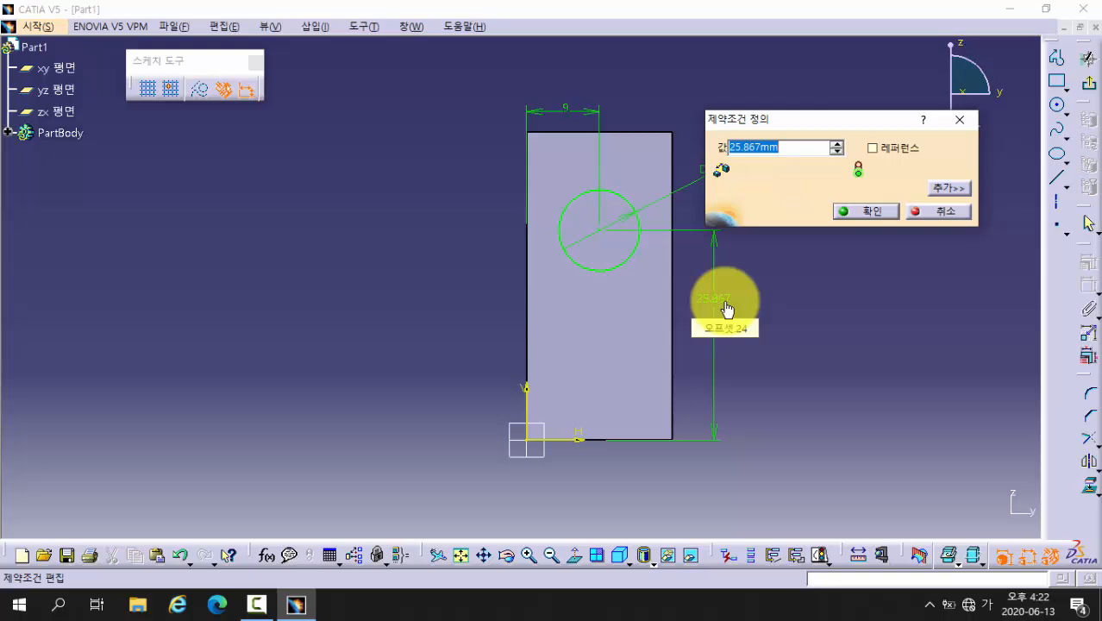
{"action": "type", "text": "28"}
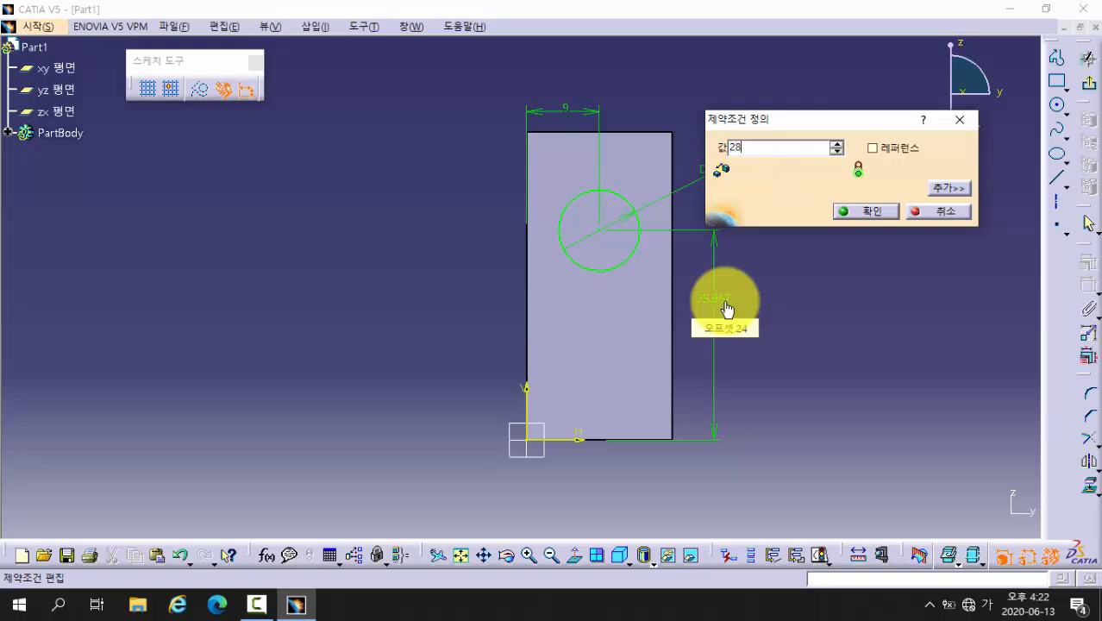
{"action": "key", "text": "Return"}
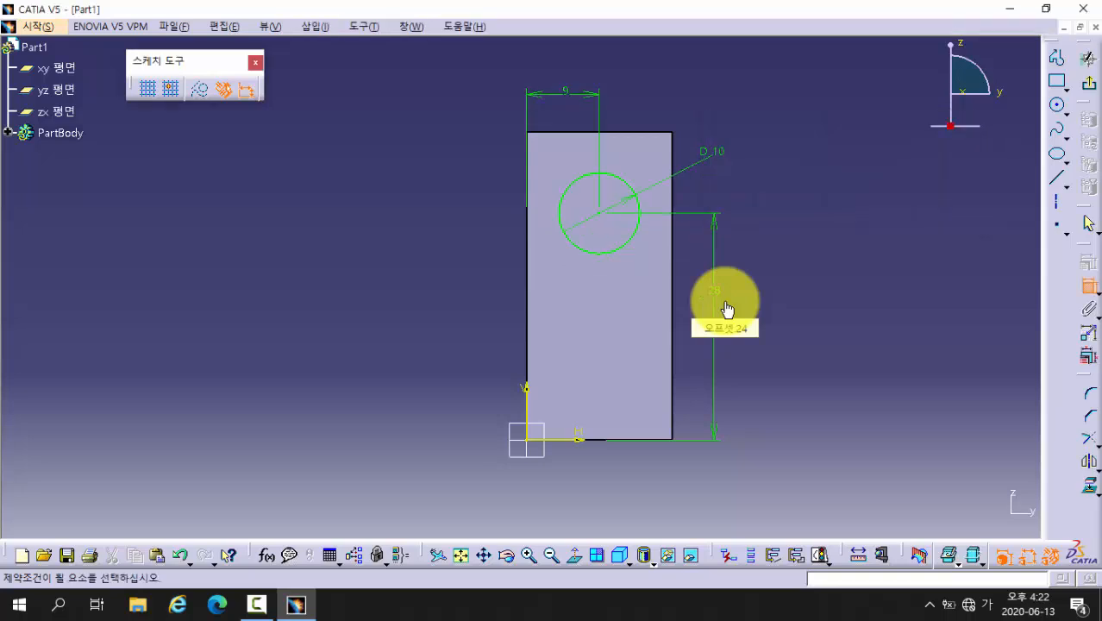
- Exit the sketch and cut the circle through the upright with a Pocket of type Up to last
{"action": "middle_click_drag", "start_coordinate": [595, 310], "coordinate": [727, 316]}
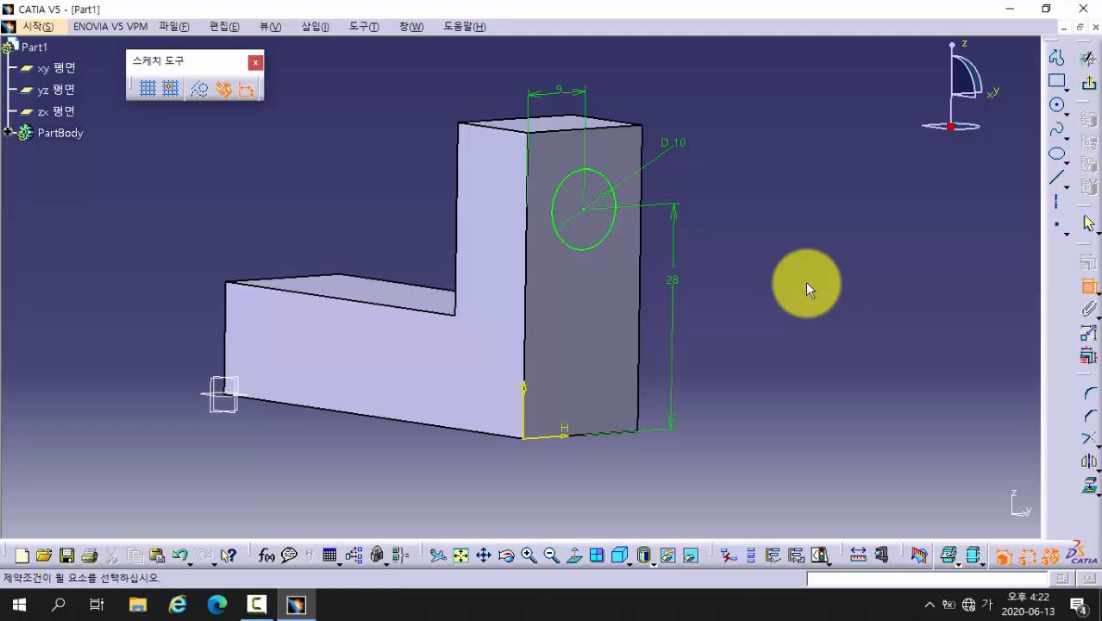
{"action": "left_click", "coordinate": [1059, 106]}
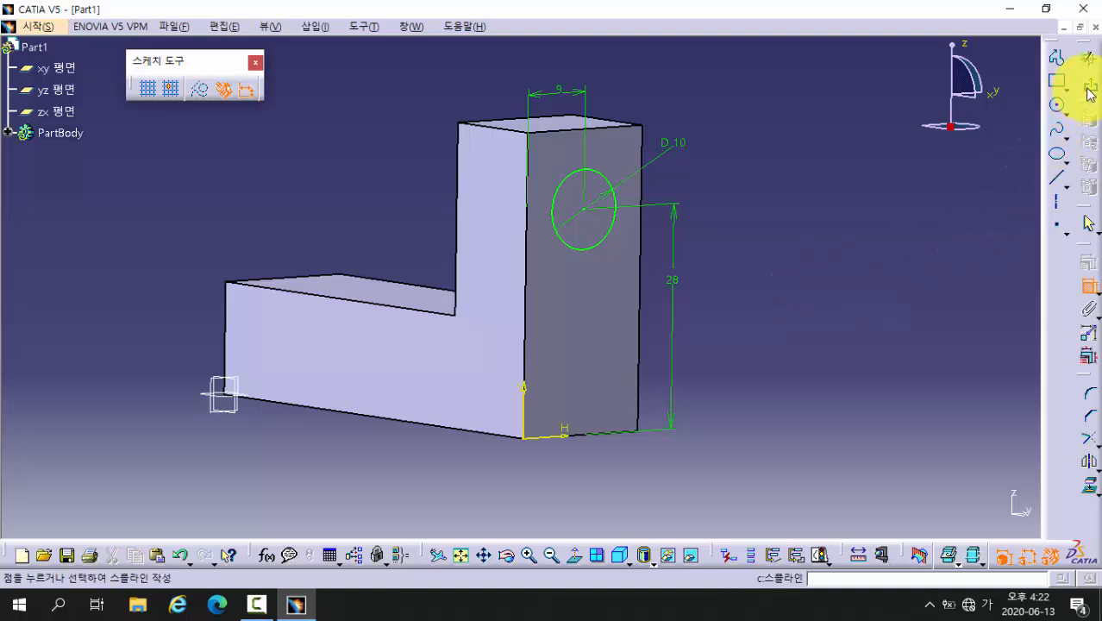
{"action": "left_click", "coordinate": [1088, 84]}
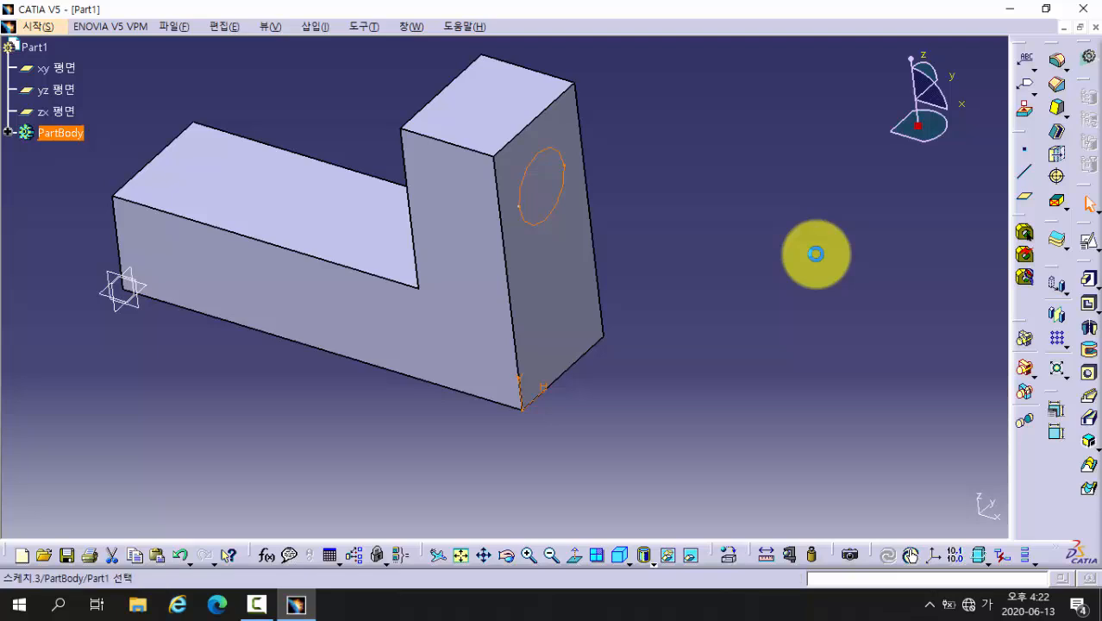
{"action": "left_click", "coordinate": [1089, 307]}
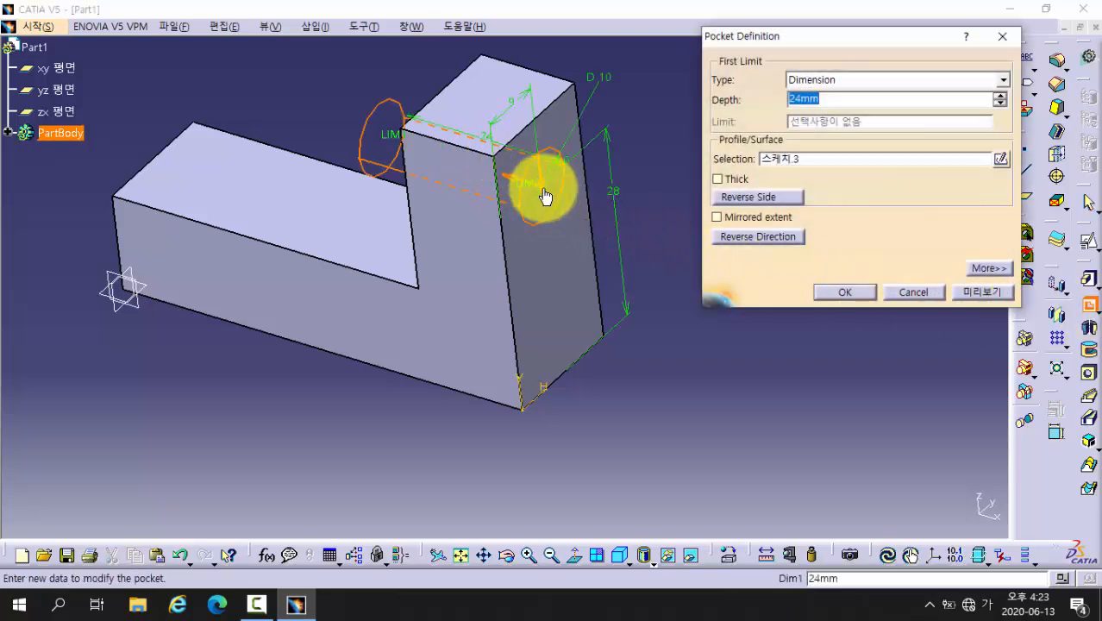
{"action": "left_click_drag", "start_coordinate": [837, 99], "coordinate": [764, 106]}
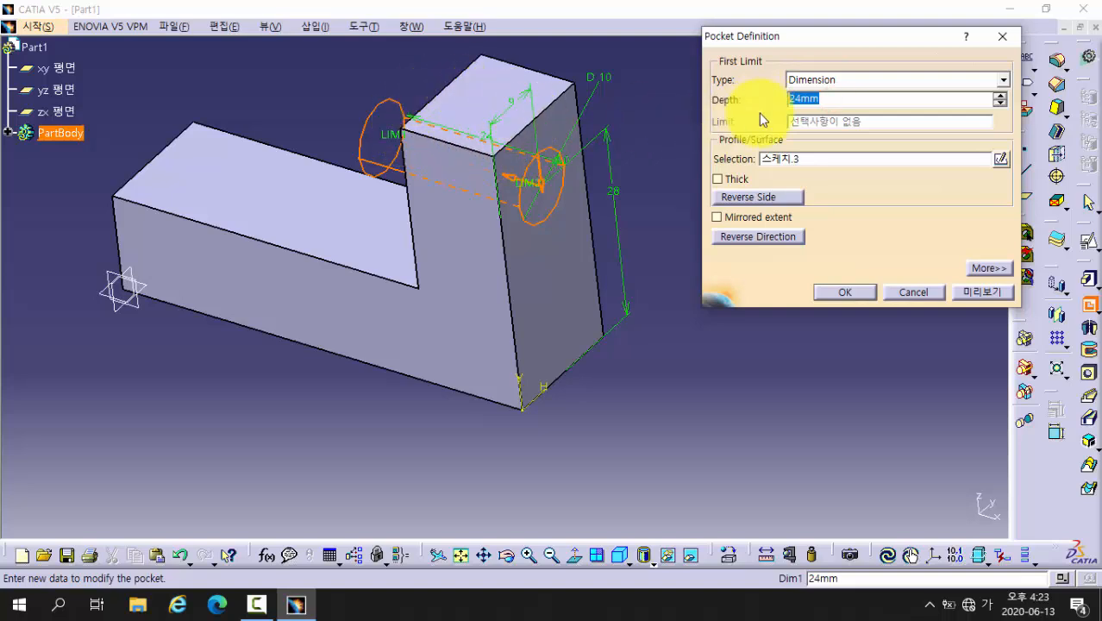
{"action": "left_click_drag", "start_coordinate": [829, 101], "coordinate": [764, 100]}
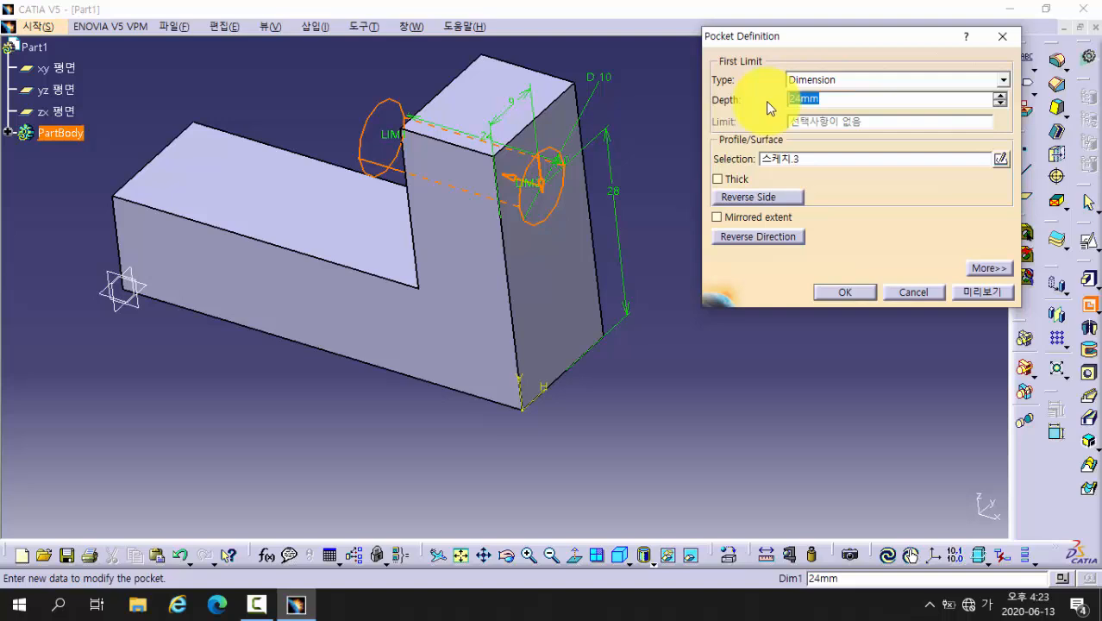
{"action": "left_click", "coordinate": [854, 80]}
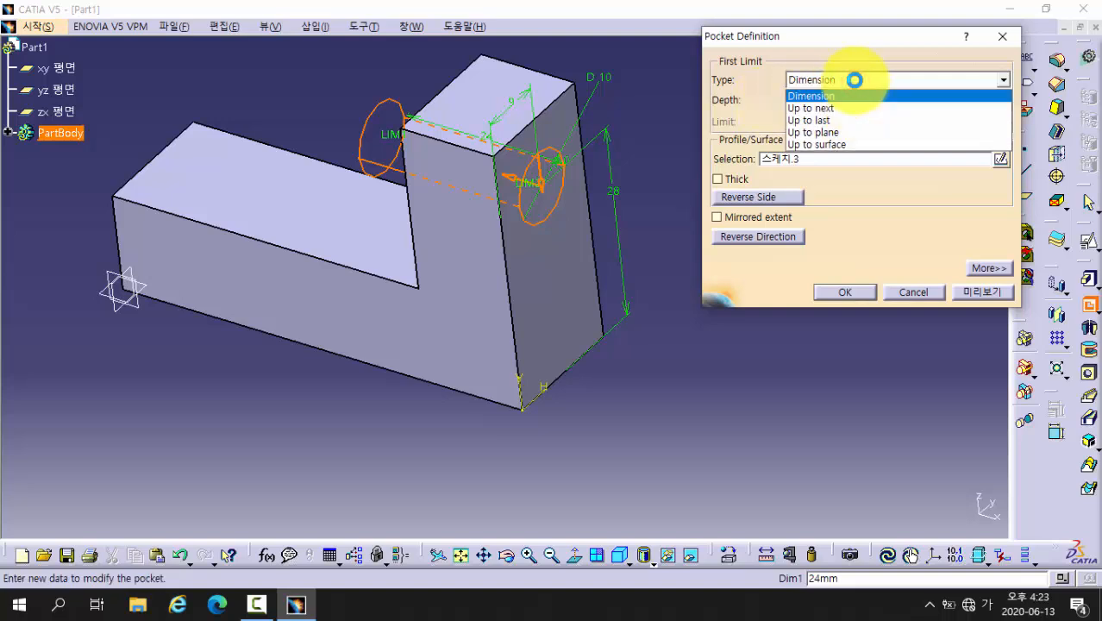
{"action": "left_click", "coordinate": [838, 120]}
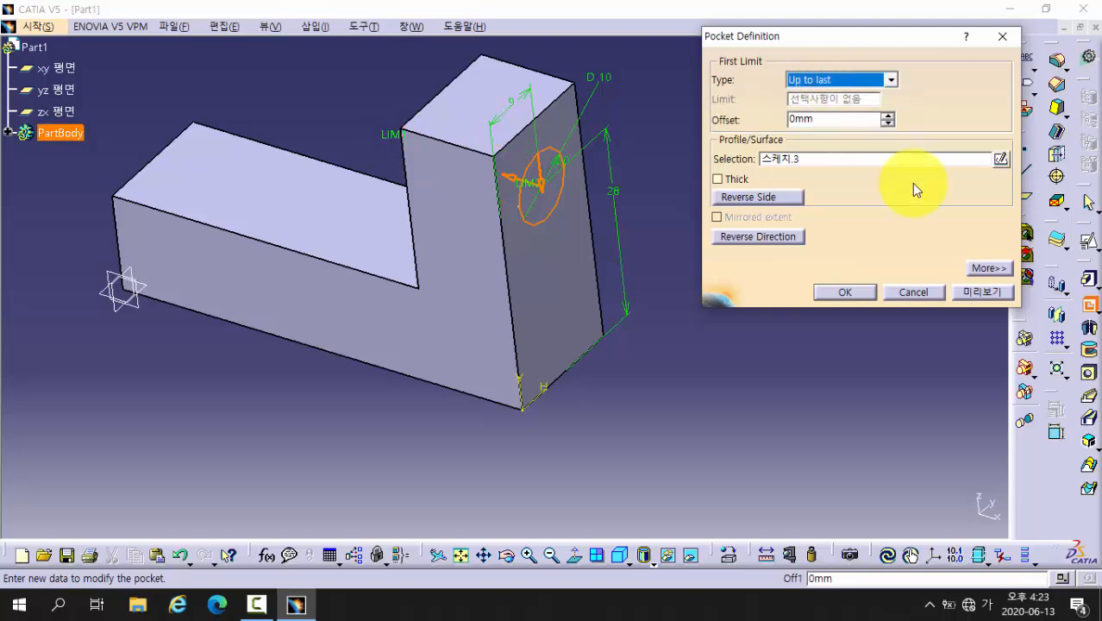
{"action": "left_click", "coordinate": [981, 294]}
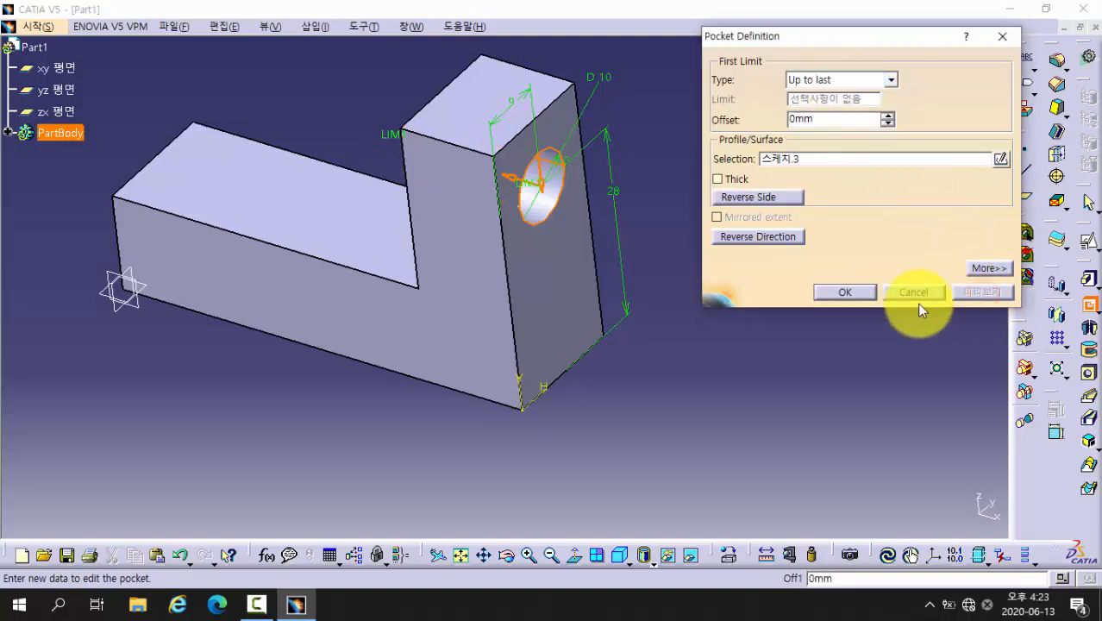
{"action": "left_click", "coordinate": [845, 292]}
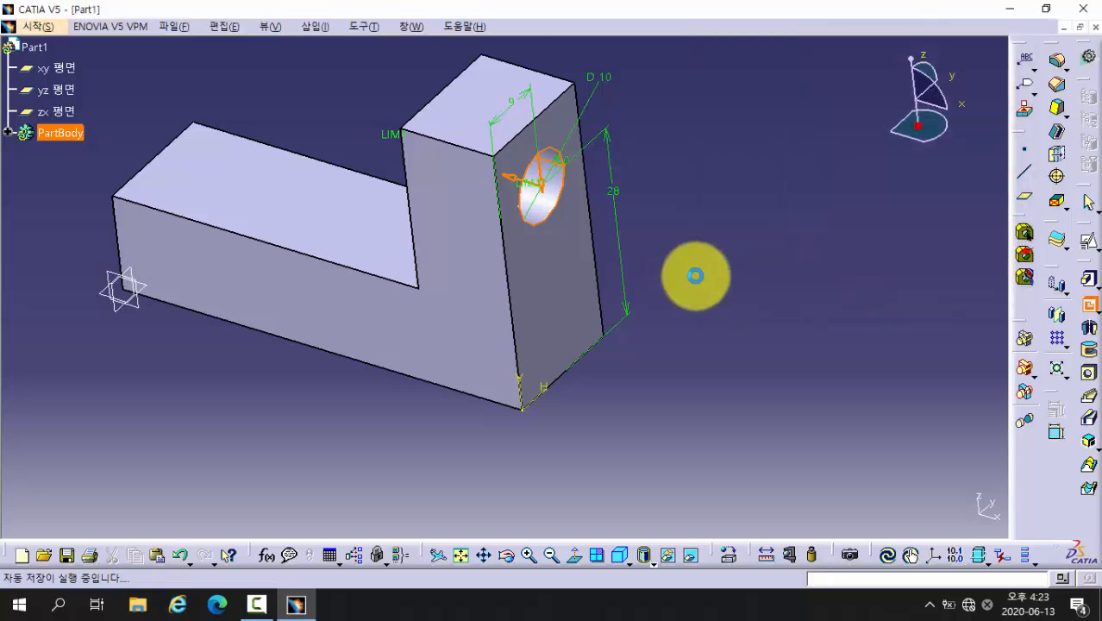
{"action": "mouse_move", "coordinate": [703, 278]}
{"action": "middle_mouse_down"}
{"action": "mouse_move", "coordinate": [644, 288]}
{"action": "mouse_move", "coordinate": [370, 251]}
{"action": "mouse_move", "coordinate": [381, 239]}
{"action": "mouse_move", "coordinate": [436, 269]}
{"action": "middle_mouse_up"}
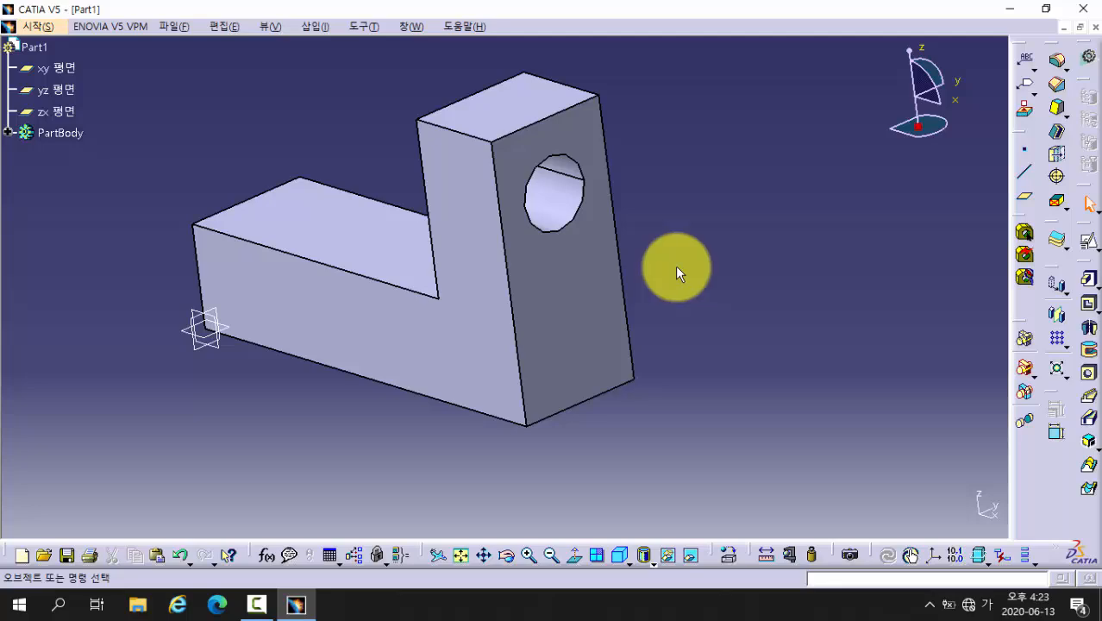
{"action": "mouse_move", "coordinate": [674, 266]}
{"action": "middle_mouse_down"}
{"action": "mouse_move", "coordinate": [488, 312]}
{"action": "mouse_move", "coordinate": [675, 301]}
{"action": "mouse_move", "coordinate": [577, 316]}
{"action": "mouse_move", "coordinate": [660, 313]}
{"action": "middle_mouse_up"}
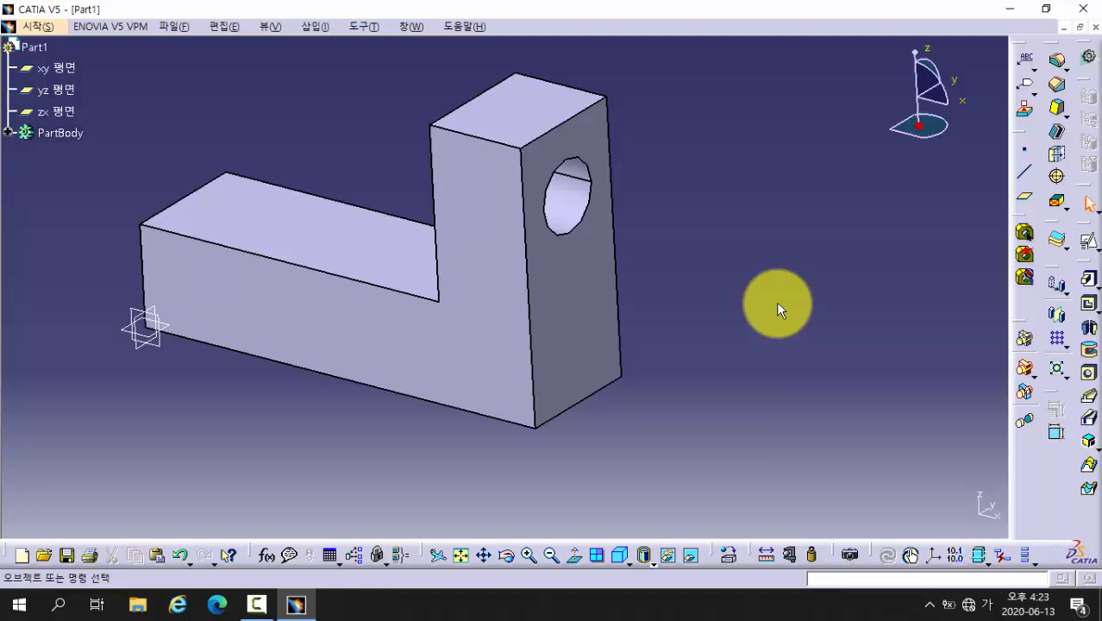
{"action": "mouse_move", "coordinate": [436, 293]}
{"action": "left_mouse_down"}
{"action": "mouse_move", "coordinate": [429, 301]}
{"action": "mouse_move", "coordinate": [444, 300]}
{"action": "mouse_move", "coordinate": [434, 295]}
{"action": "left_mouse_up"}
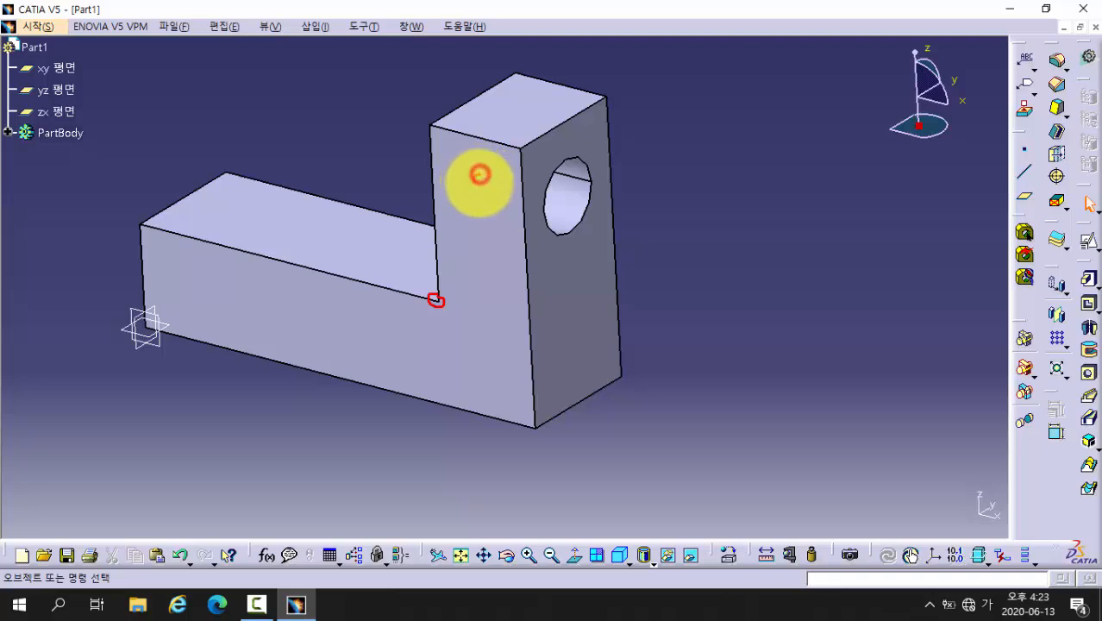
{"action": "left_click_drag", "start_coordinate": [480, 175], "coordinate": [486, 179]}
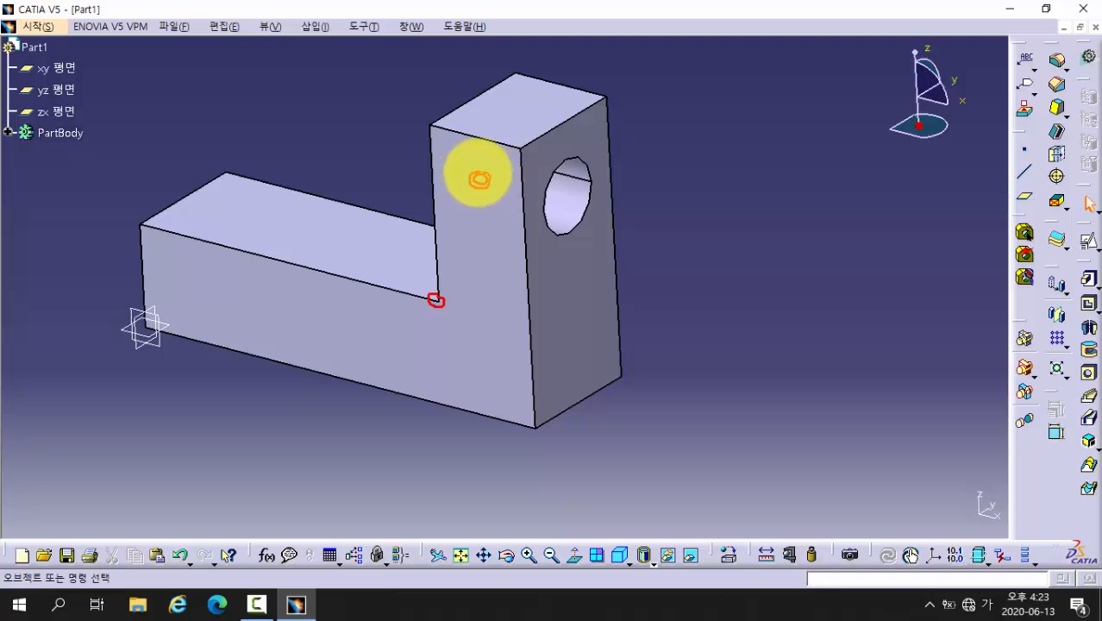
{"action": "mouse_move", "coordinate": [430, 294]}
{"action": "left_mouse_down"}
{"action": "mouse_move", "coordinate": [442, 307]}
{"action": "mouse_move", "coordinate": [425, 300]}
{"action": "mouse_move", "coordinate": [436, 291]}
{"action": "left_mouse_up"}
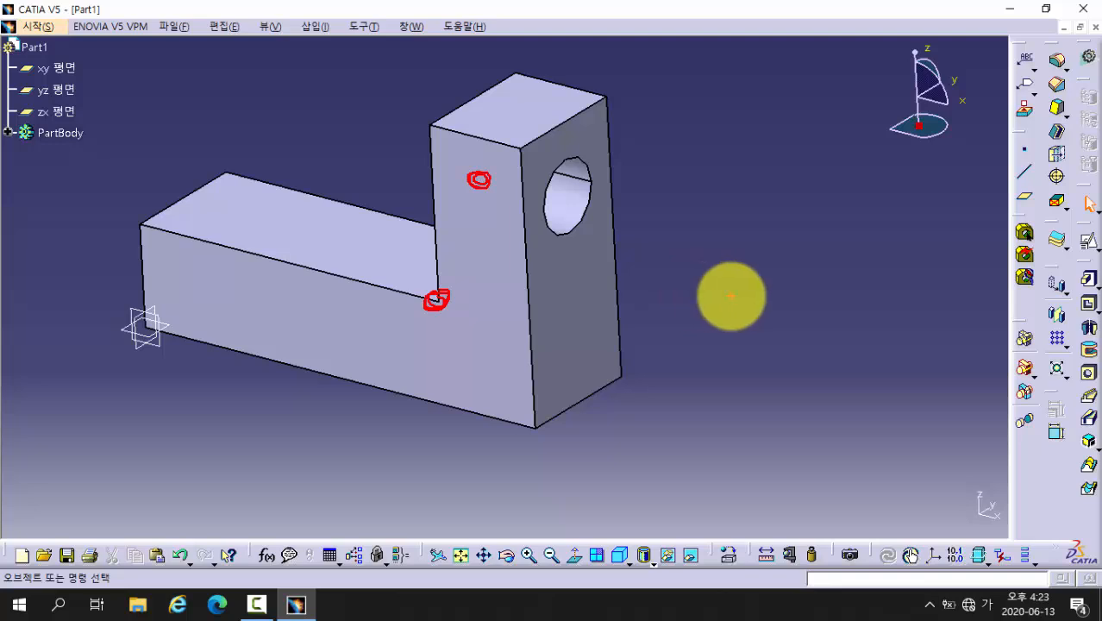
{"action": "key", "text": "Escape"}
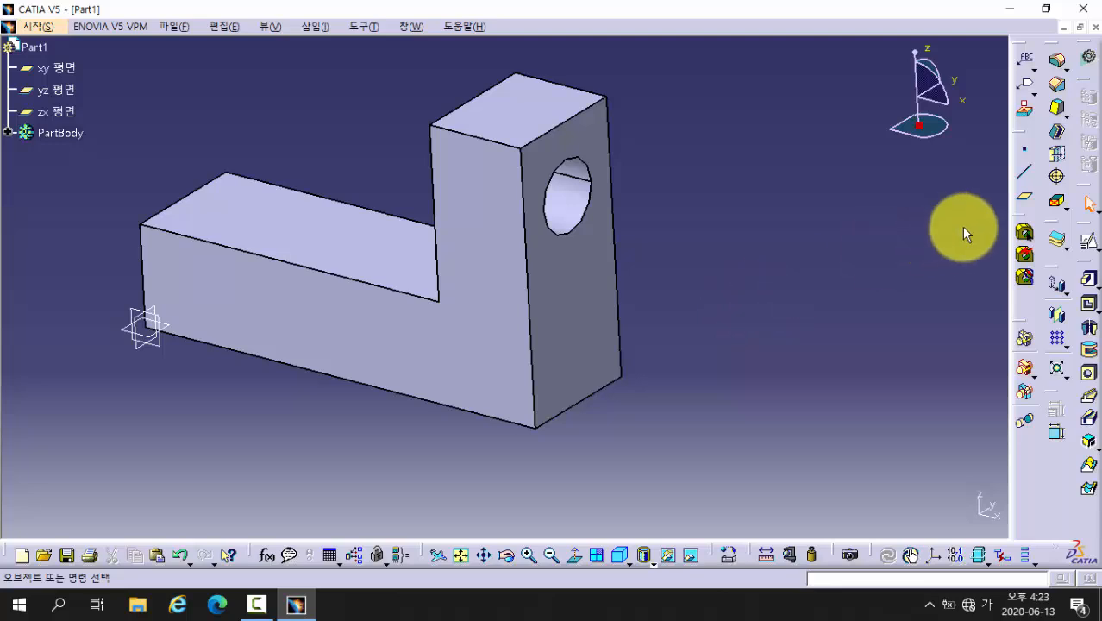
- Start a positioned sketch on the L-shaped side face and draw a circle of about 3.3 mm radius near the inner corner
{"action": "left_click", "coordinate": [1089, 247]}
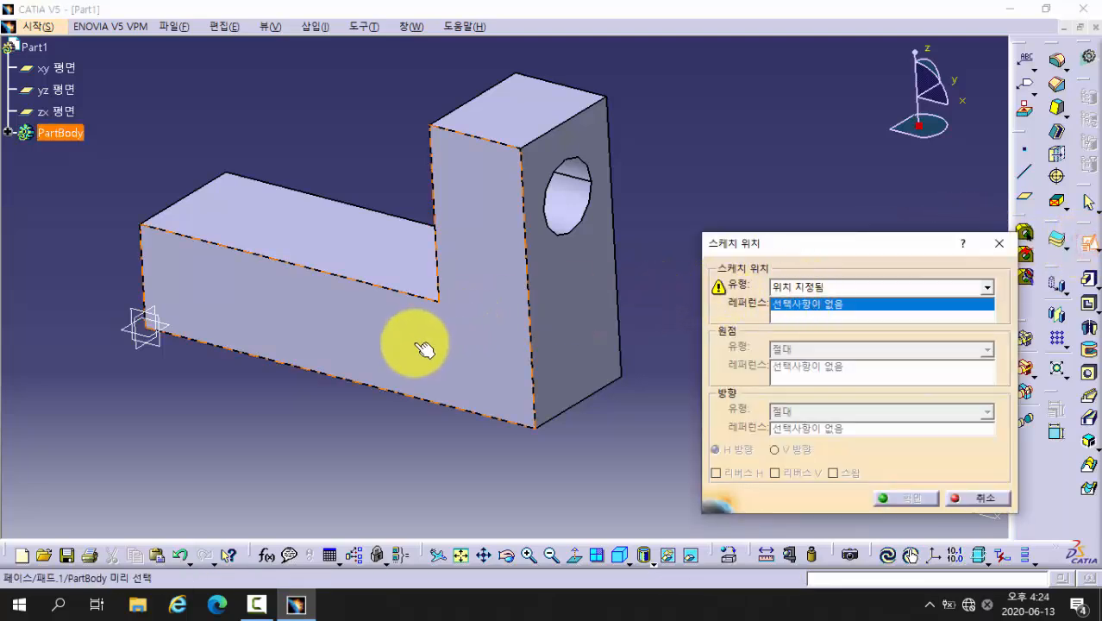
{"action": "left_click", "coordinate": [455, 343]}
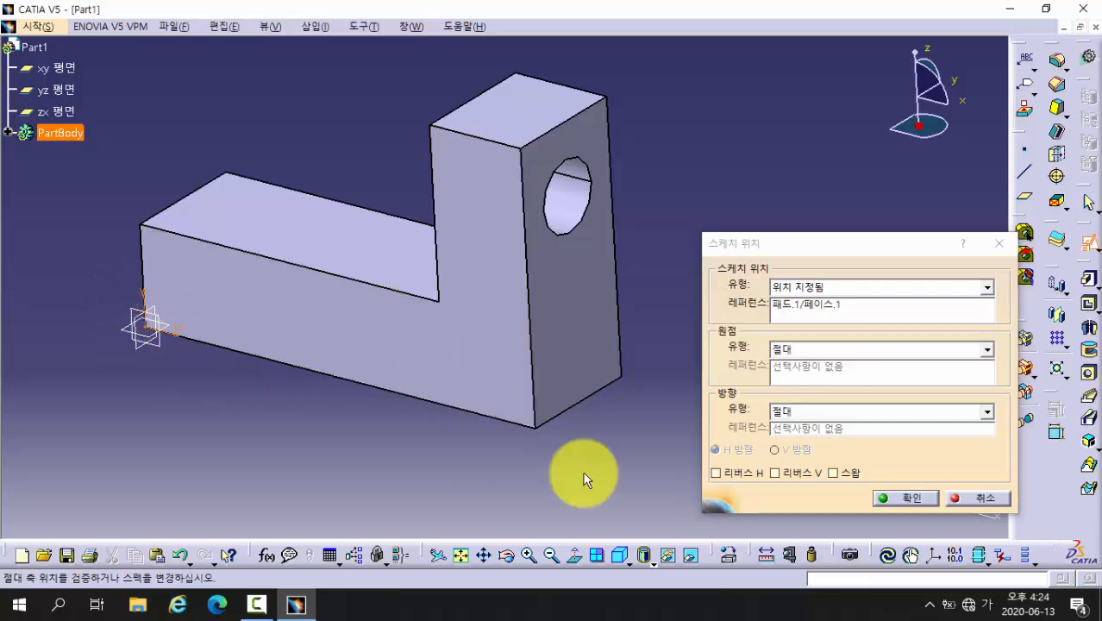
{"action": "left_click", "coordinate": [886, 498]}
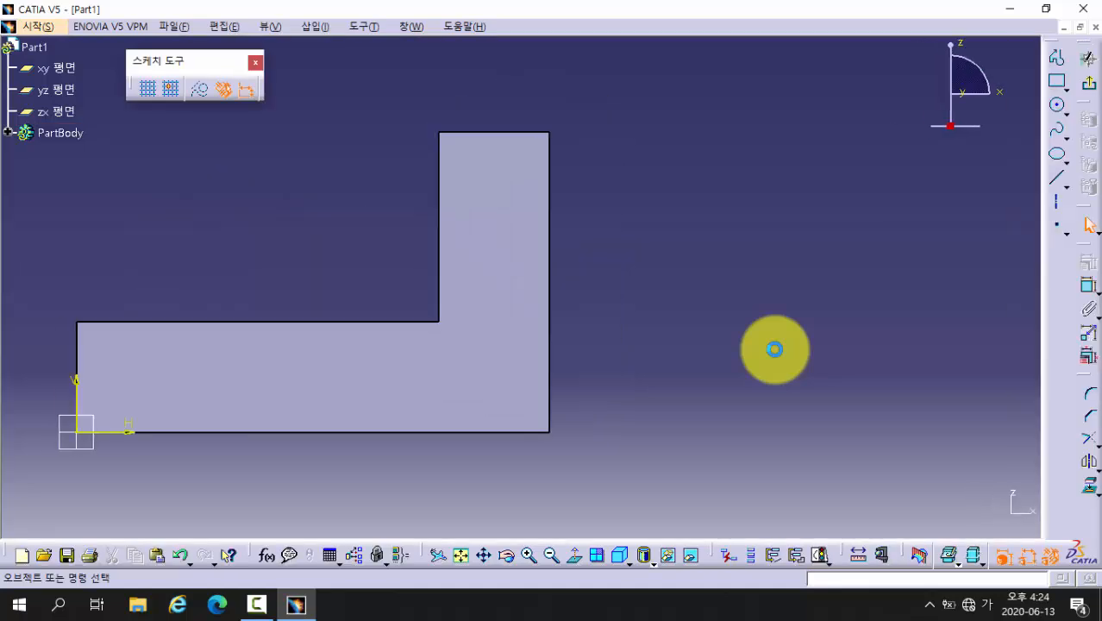
{"action": "middle_click_drag", "start_coordinate": [712, 348], "coordinate": [827, 354]}
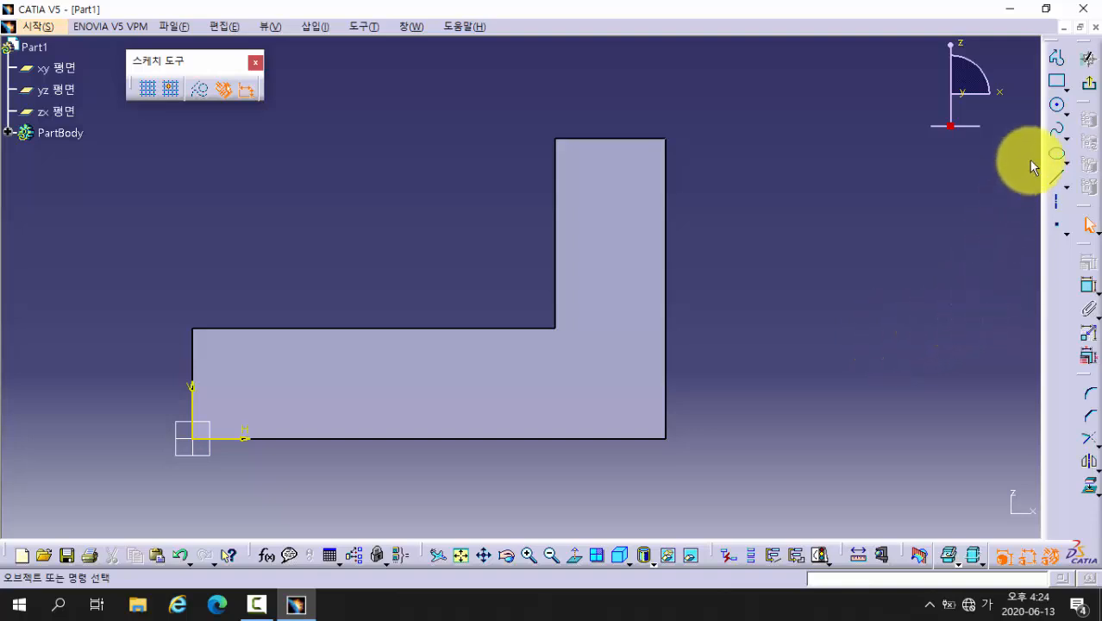
{"action": "left_click", "coordinate": [1057, 107]}
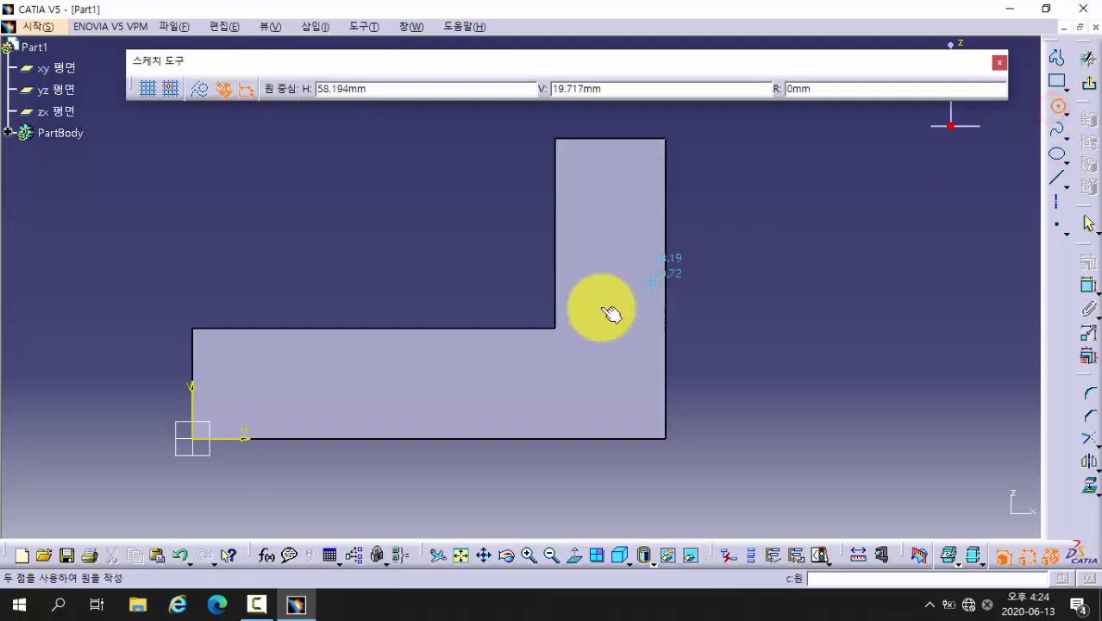
{"action": "left_click", "coordinate": [510, 292]}
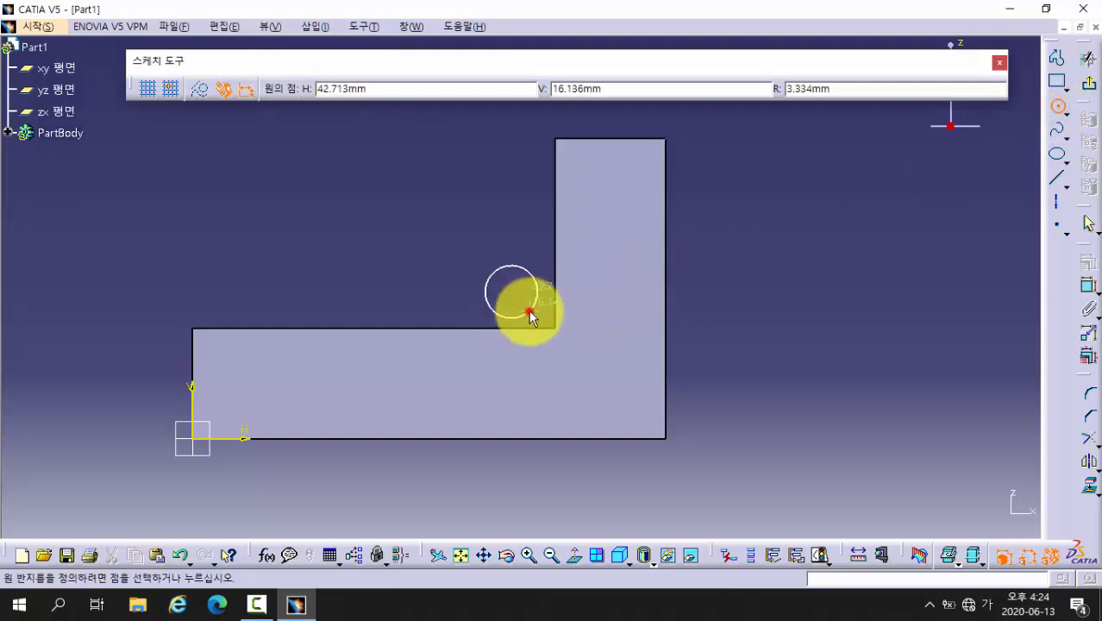
{"action": "left_click", "coordinate": [529, 313]}
{"action": "left_click", "coordinate": [773, 350]}
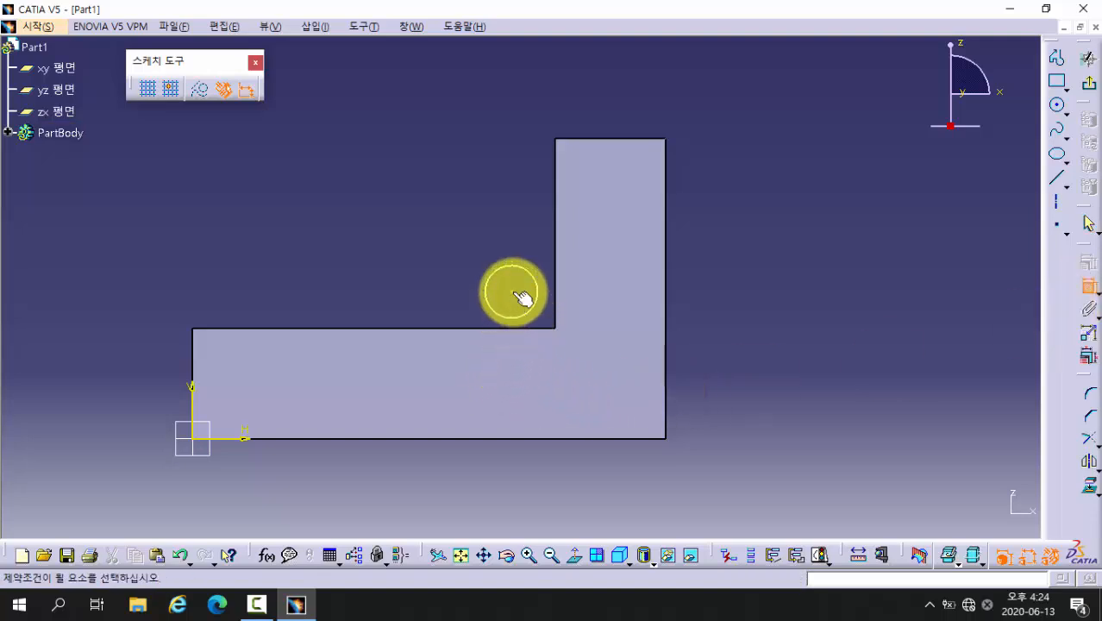
- Make the circle's centre coincident with the inner corner of the L profile
{"action": "left_click", "coordinate": [517, 294]}
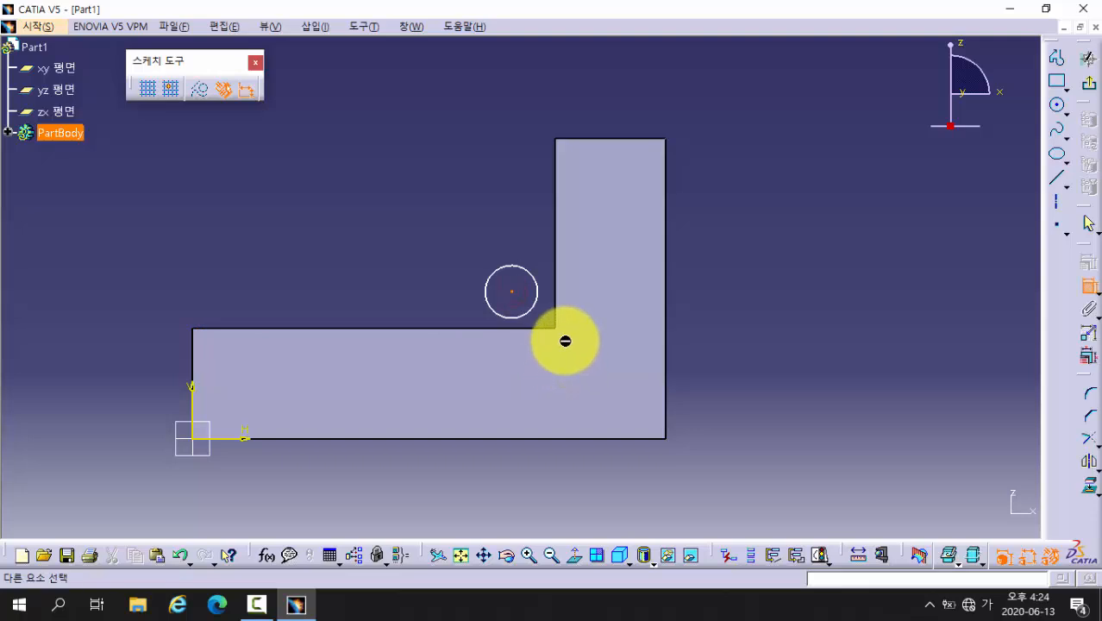
{"action": "left_click", "coordinate": [558, 329]}
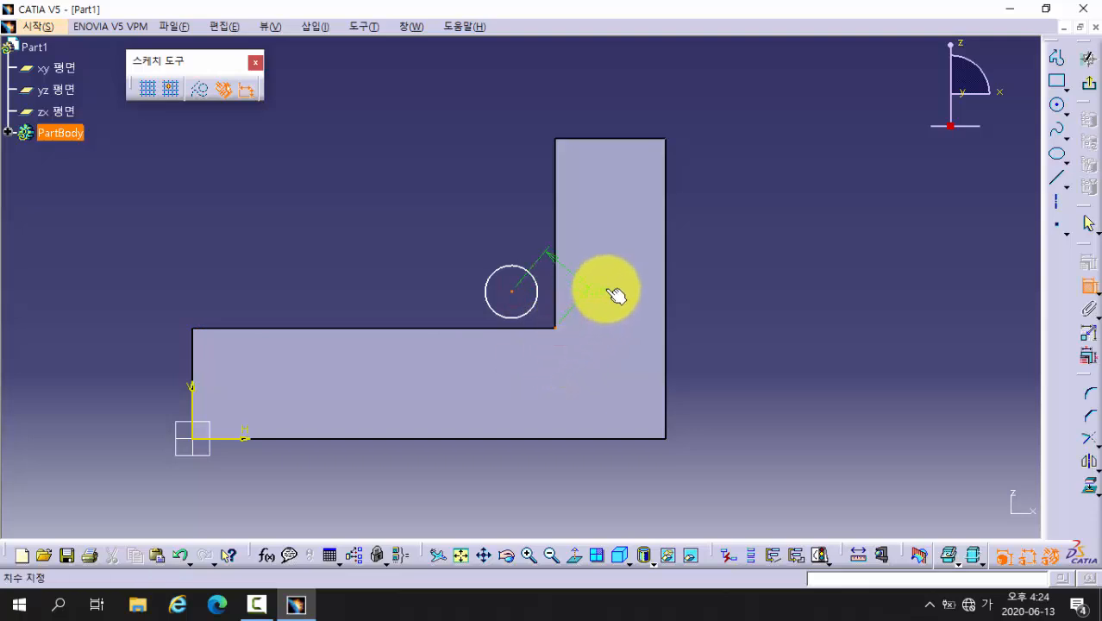
{"action": "right_click", "coordinate": [442, 261]}
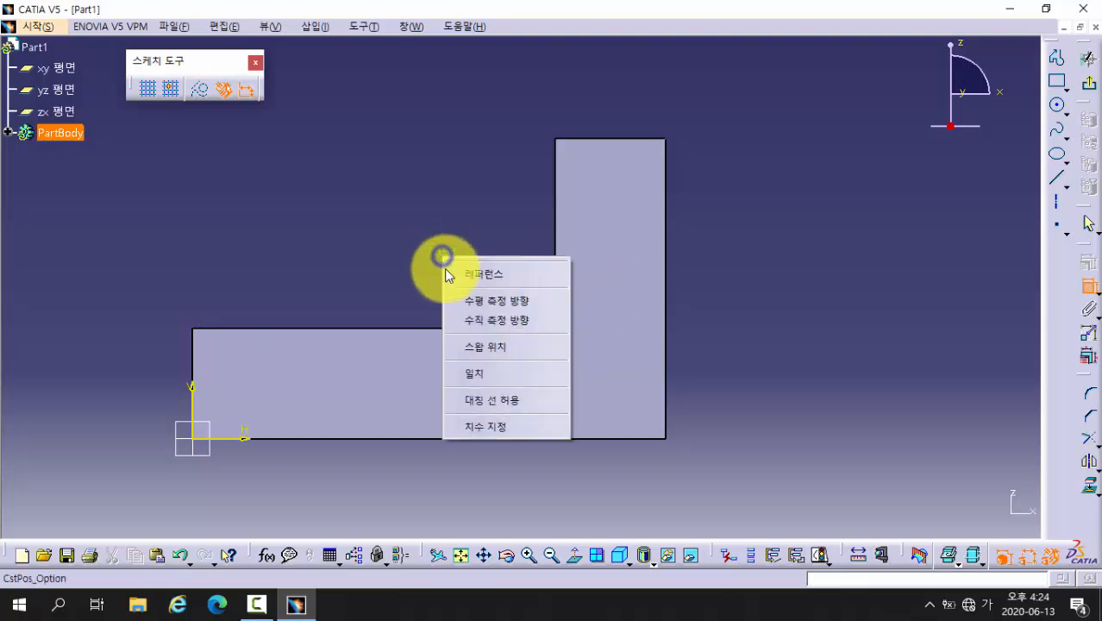
{"action": "left_click", "coordinate": [480, 375]}
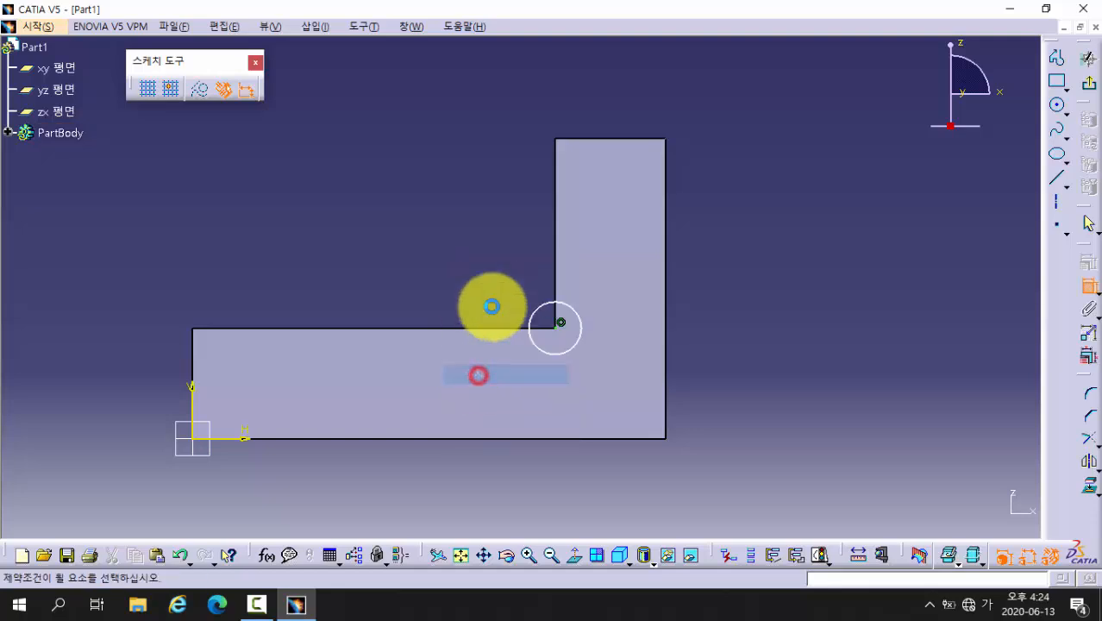
- Dimension the corner circle's diameter and set it to 3 mm
{"action": "left_click", "coordinate": [559, 329]}
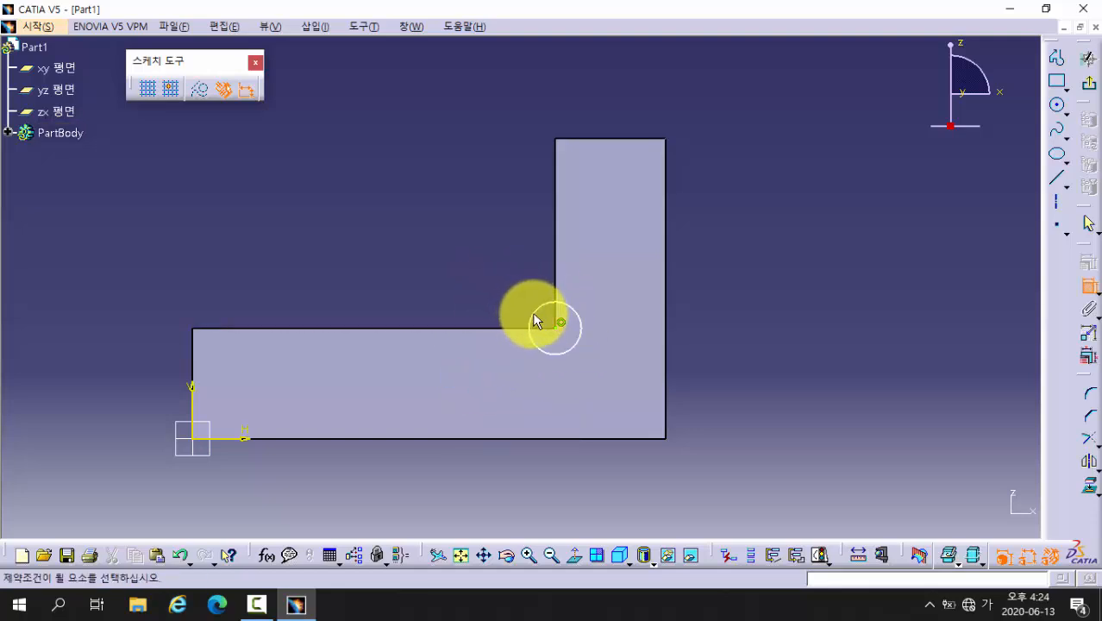
{"action": "left_click", "coordinate": [494, 283]}
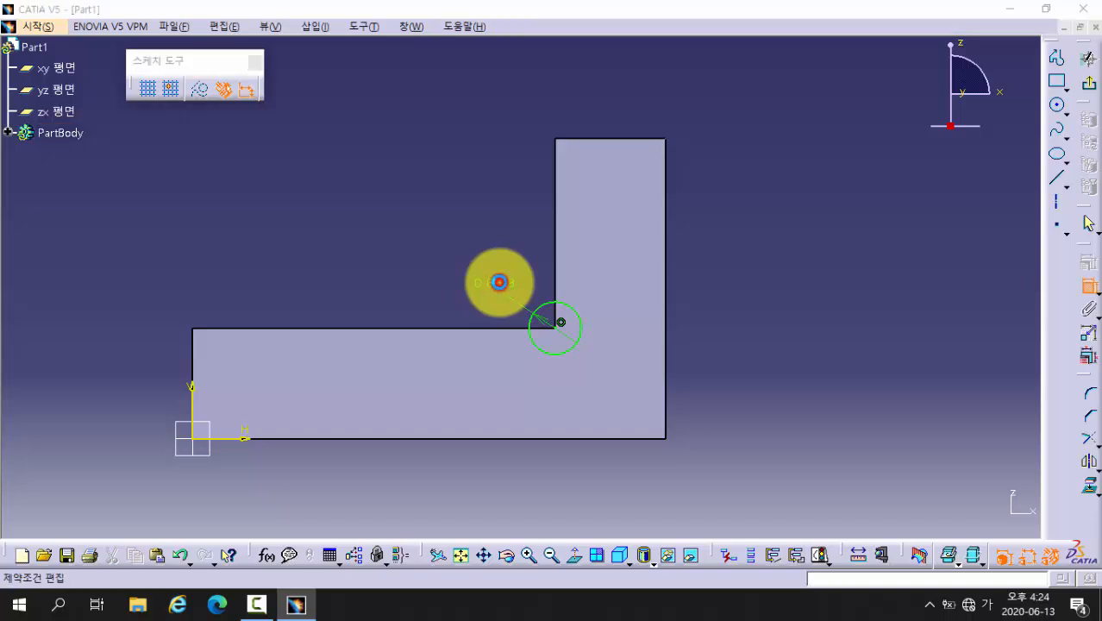
{"action": "double_click", "coordinate": [498, 282]}
{"action": "type", "text": "3"}
{"action": "key", "text": "Return"}
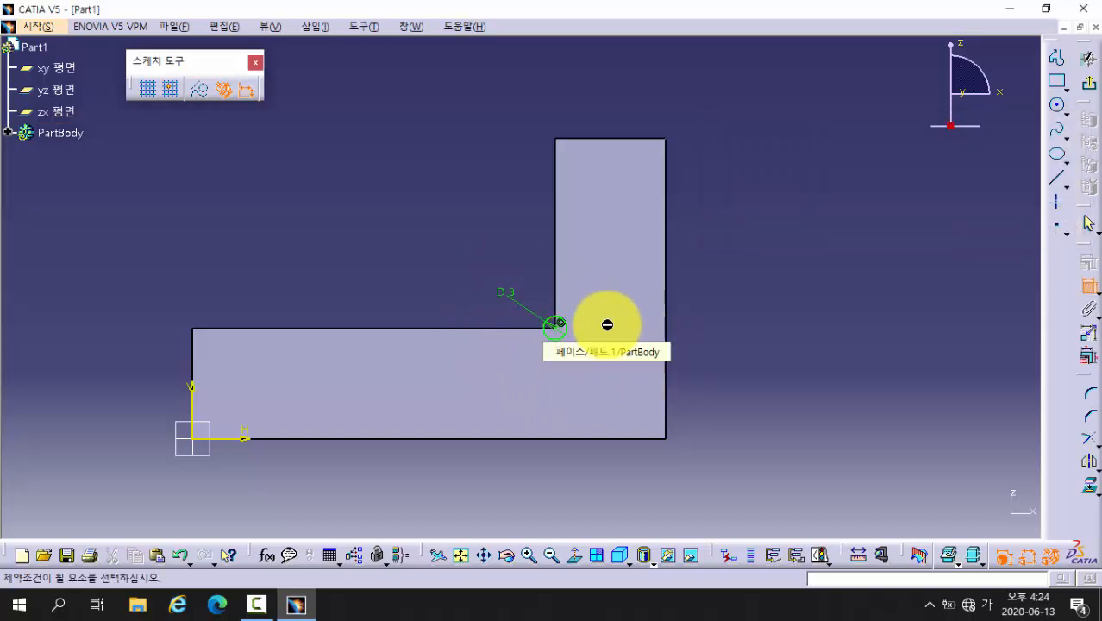
- Exit the sketch and cut the corner circle through the part with a Pocket of type Up to last
{"action": "left_click", "coordinate": [1088, 84]}
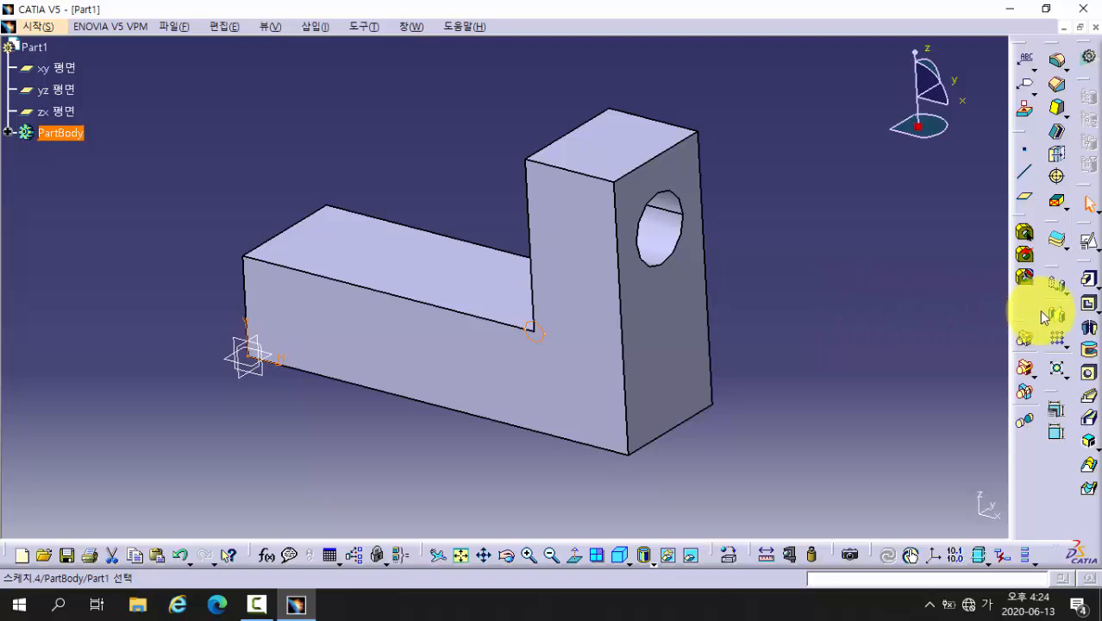
{"action": "left_click", "coordinate": [1089, 307]}
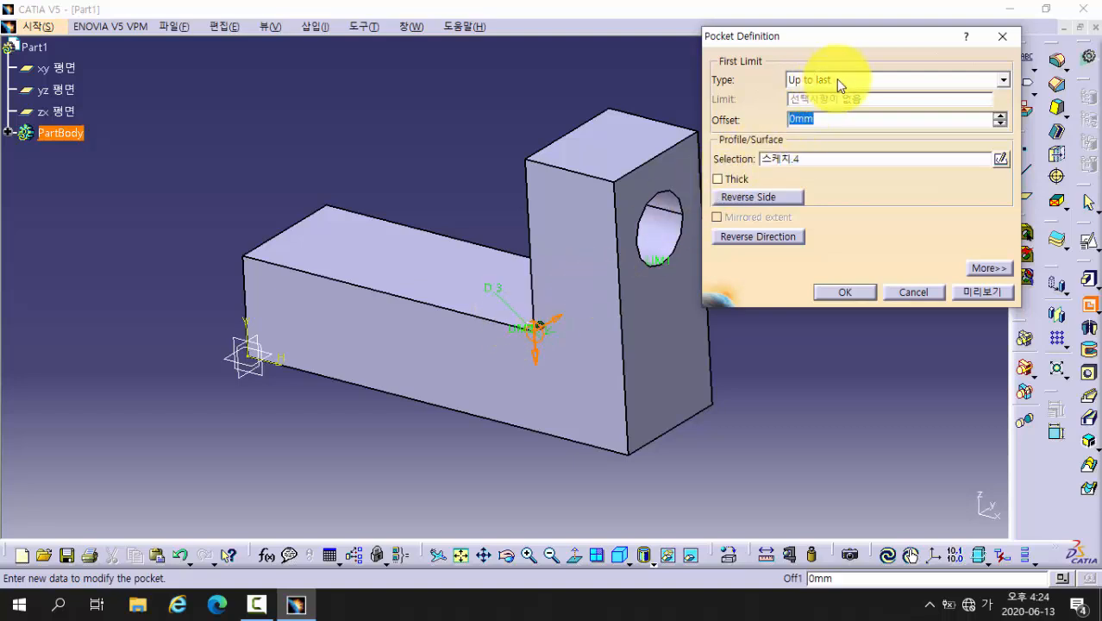
{"action": "left_click", "coordinate": [975, 292]}
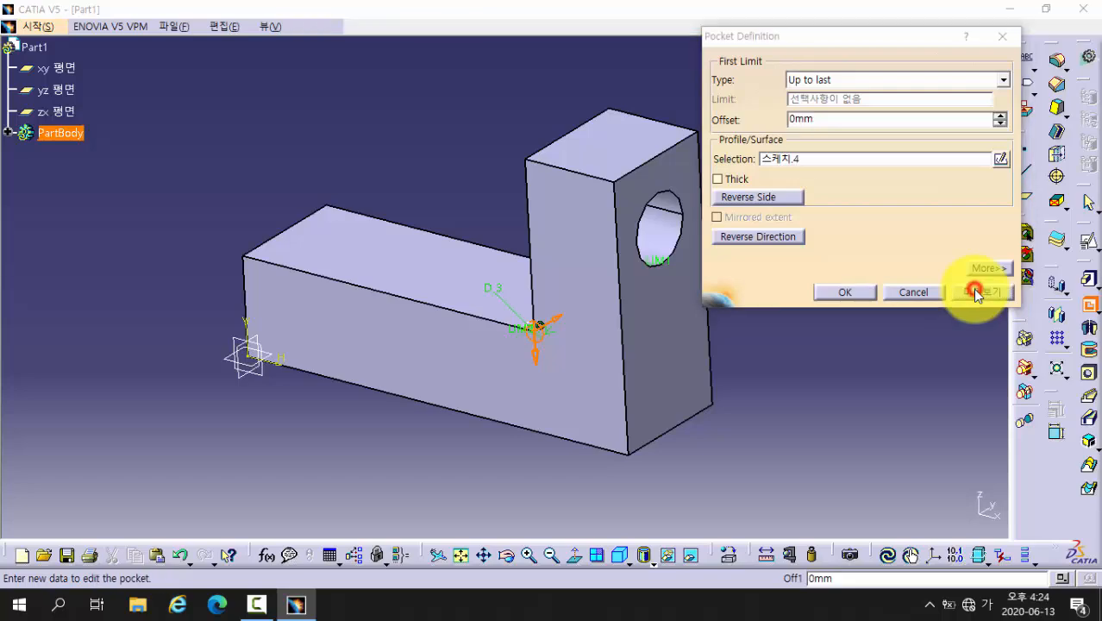
{"action": "left_click", "coordinate": [850, 293]}
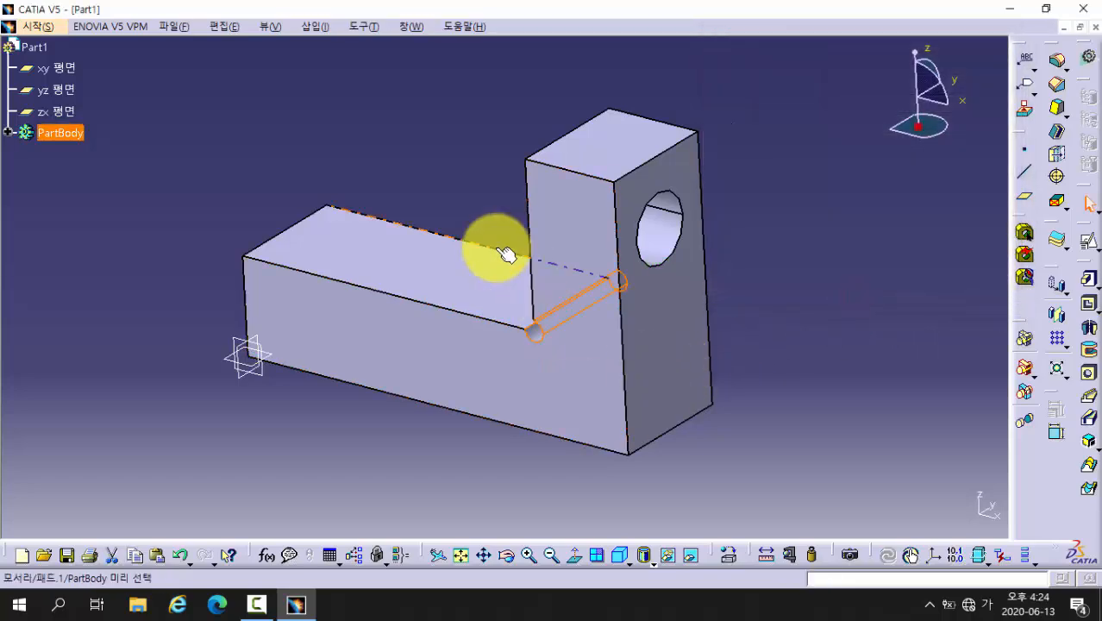
{"action": "middle_click_drag", "start_coordinate": [507, 255], "coordinate": [780, 354]}
{"action": "middle_click_drag", "start_coordinate": [647, 347], "coordinate": [632, 324]}
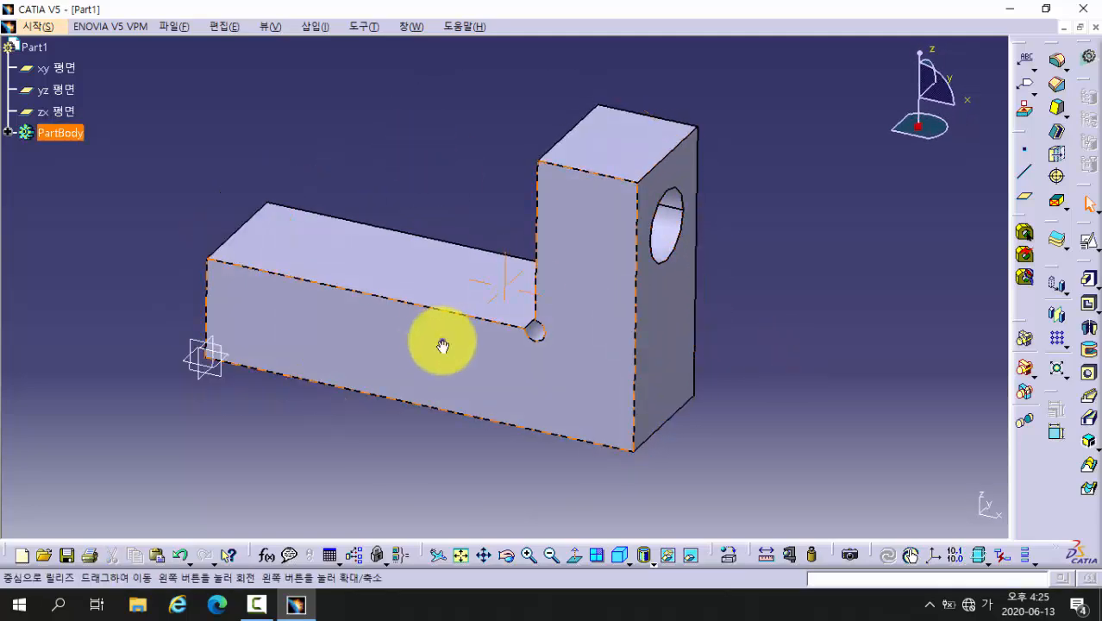
{"action": "middle_click_drag", "start_coordinate": [443, 344], "coordinate": [522, 323]}
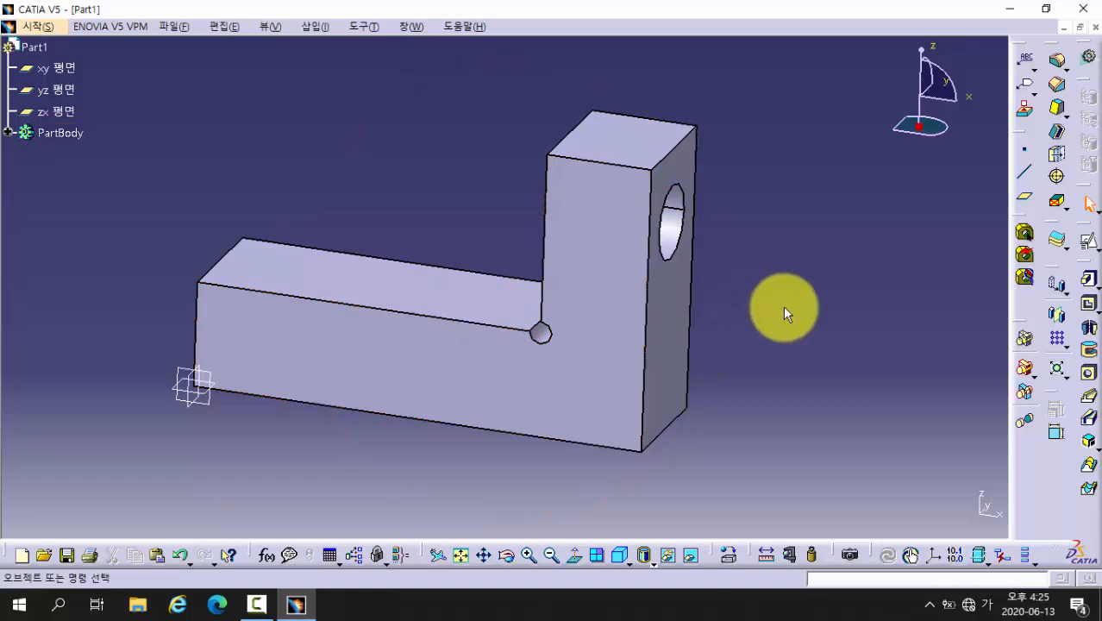
{"action": "middle_click_drag", "start_coordinate": [783, 309], "coordinate": [770, 319]}
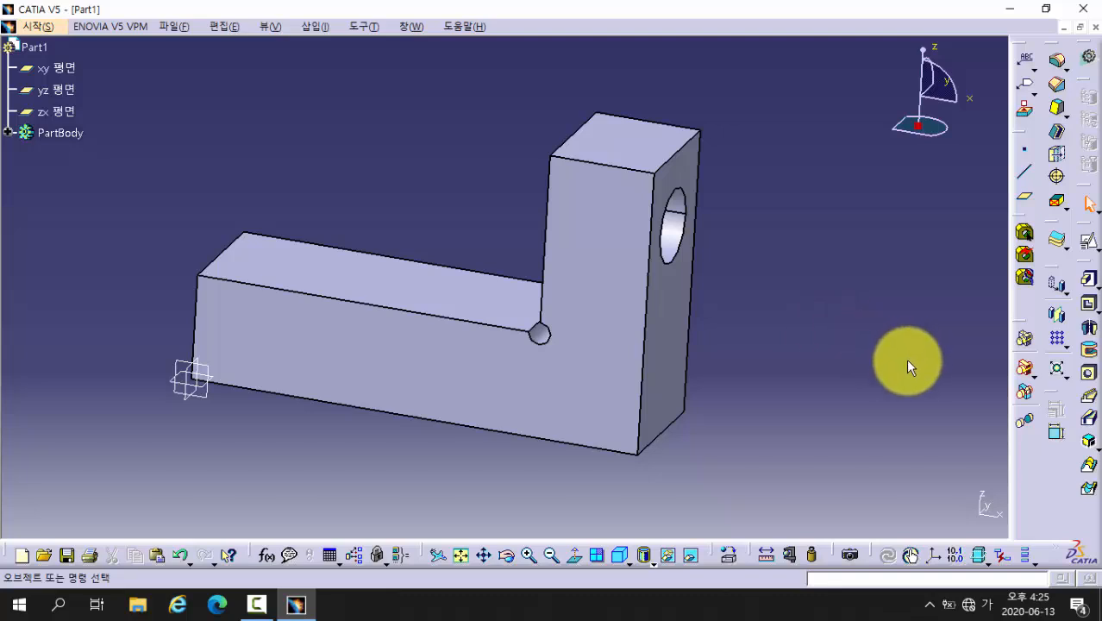
- Start another positioned sketch on the L-shaped side face and draw a small circle in the upper part of the upright
{"action": "left_click", "coordinate": [1081, 247]}
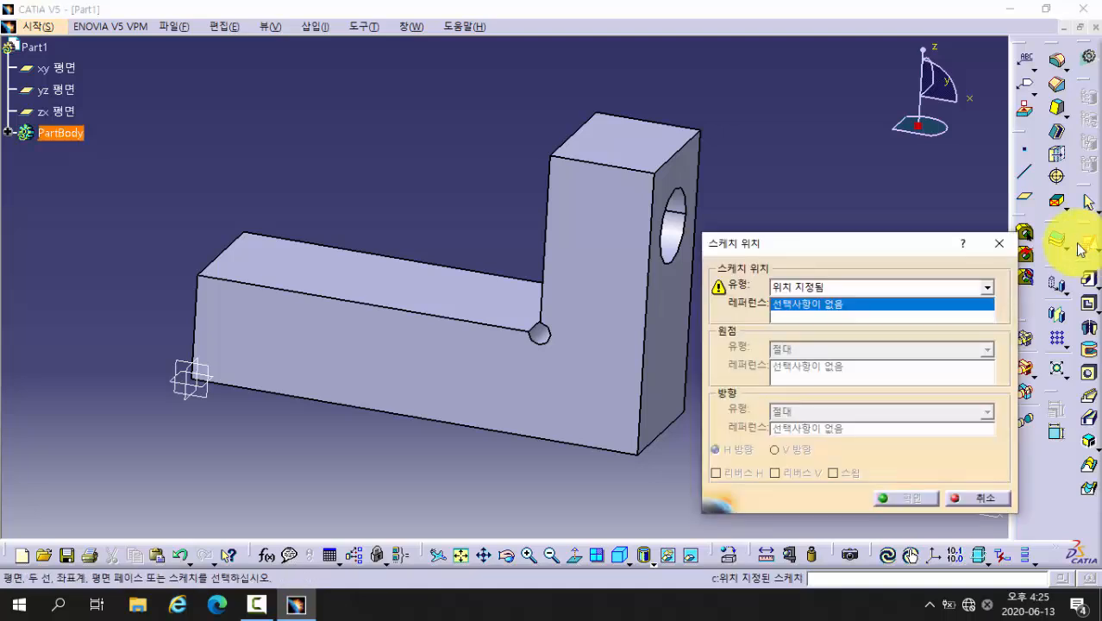
{"action": "left_click", "coordinate": [601, 257]}
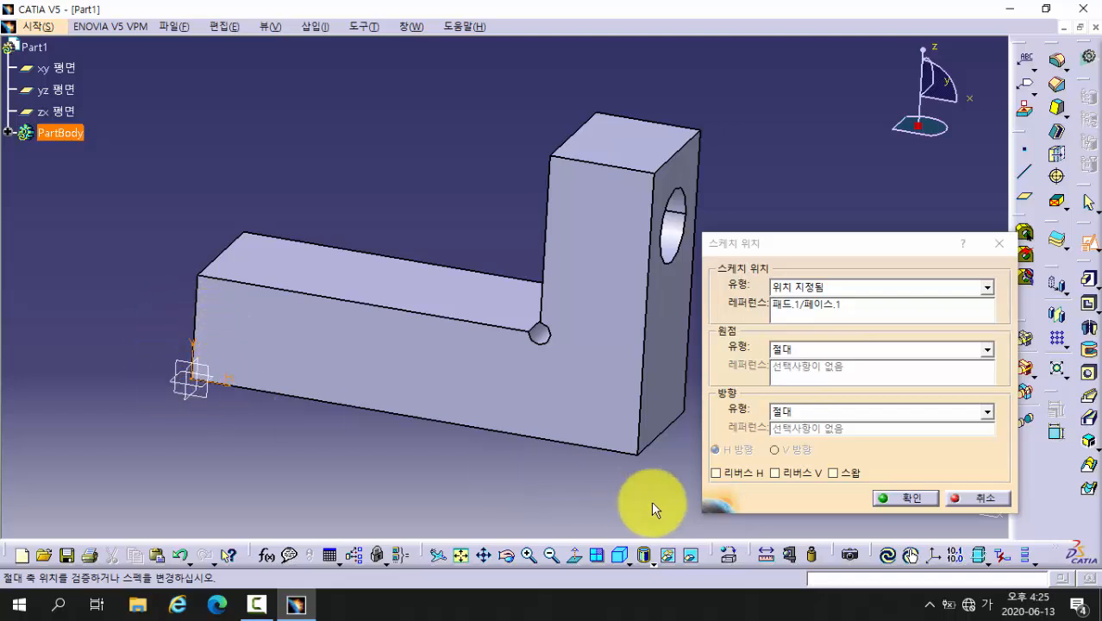
{"action": "left_click", "coordinate": [893, 500]}
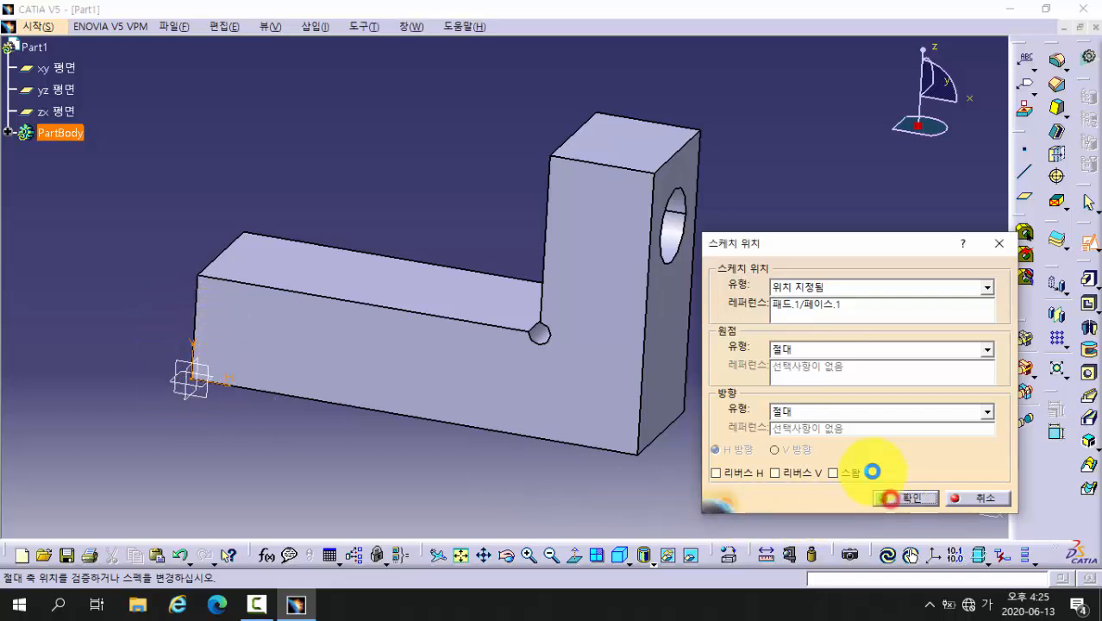
{"action": "mouse_move", "coordinate": [851, 326]}
{"action": "middle_mouse_down"}
{"action": "mouse_move", "coordinate": [787, 323]}
{"action": "mouse_move", "coordinate": [789, 302]}
{"action": "middle_mouse_up"}
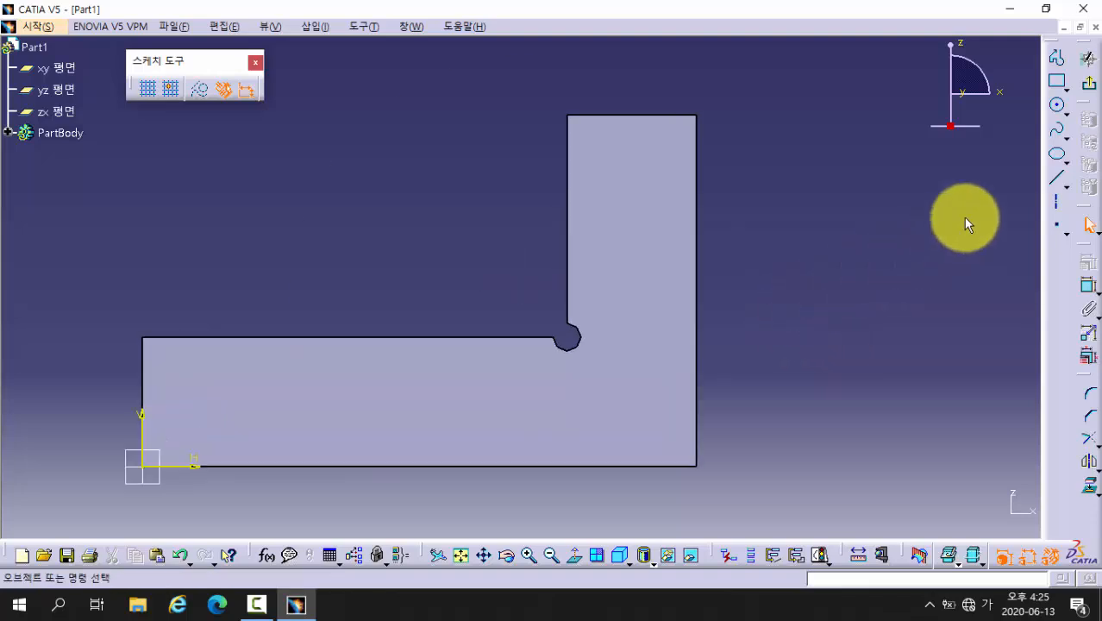
{"action": "left_click", "coordinate": [1059, 115]}
{"action": "left_click", "coordinate": [640, 198]}
{"action": "left_click", "coordinate": [645, 216]}
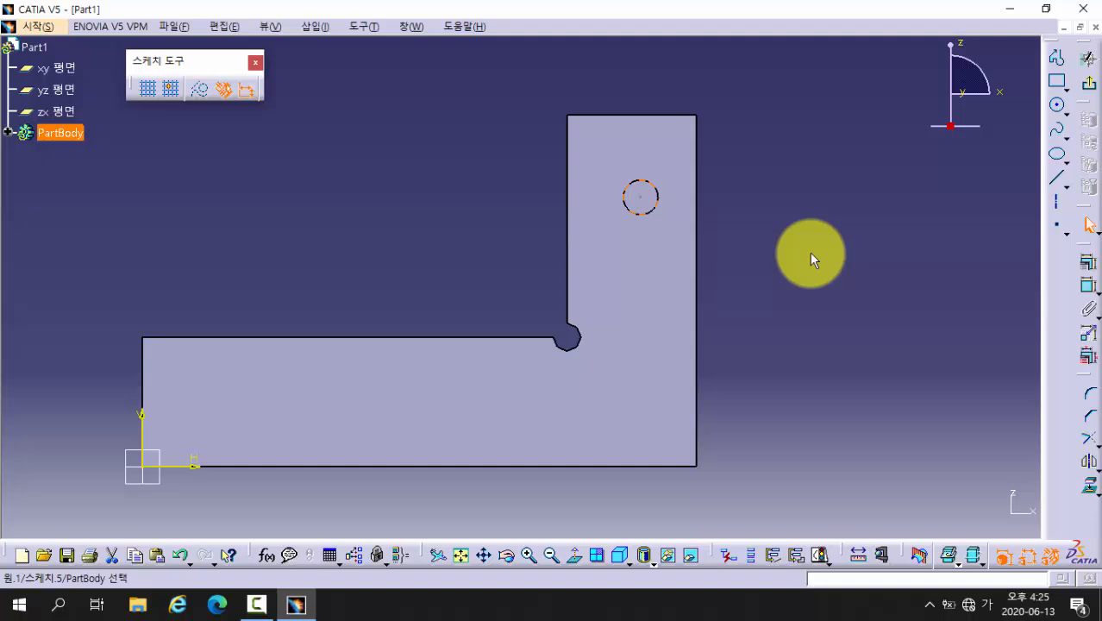
{"action": "left_click", "coordinate": [810, 252]}
- Dimension the horizontal distance from the small circle's centre to the upright's outer edge and set it to 7 mm
{"action": "left_click", "coordinate": [1089, 287]}
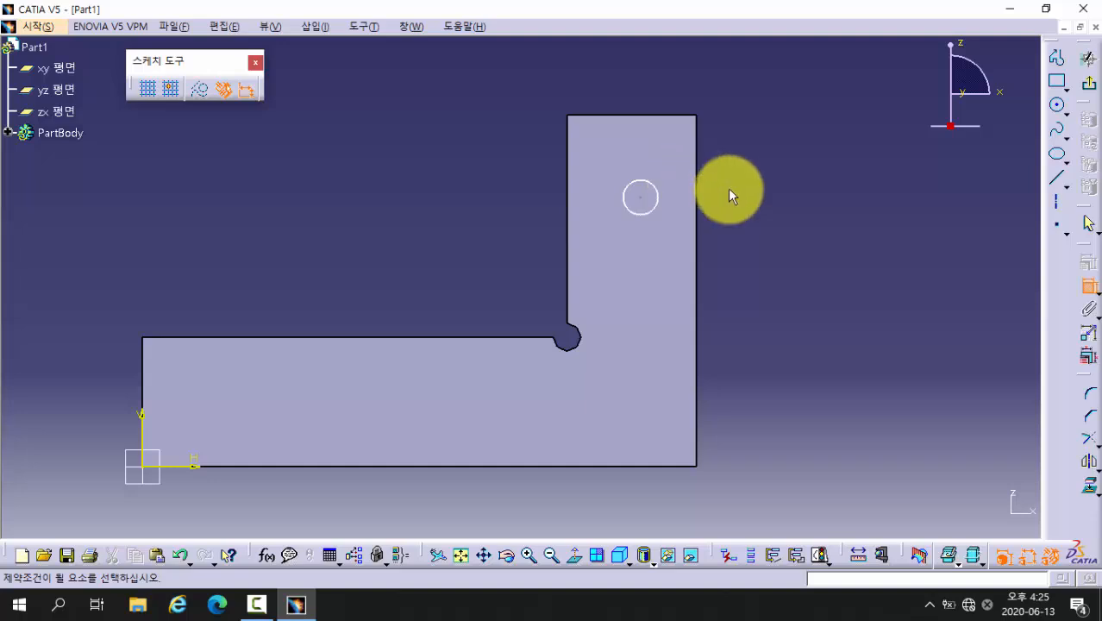
{"action": "left_click", "coordinate": [696, 179]}
{"action": "left_click", "coordinate": [644, 198]}
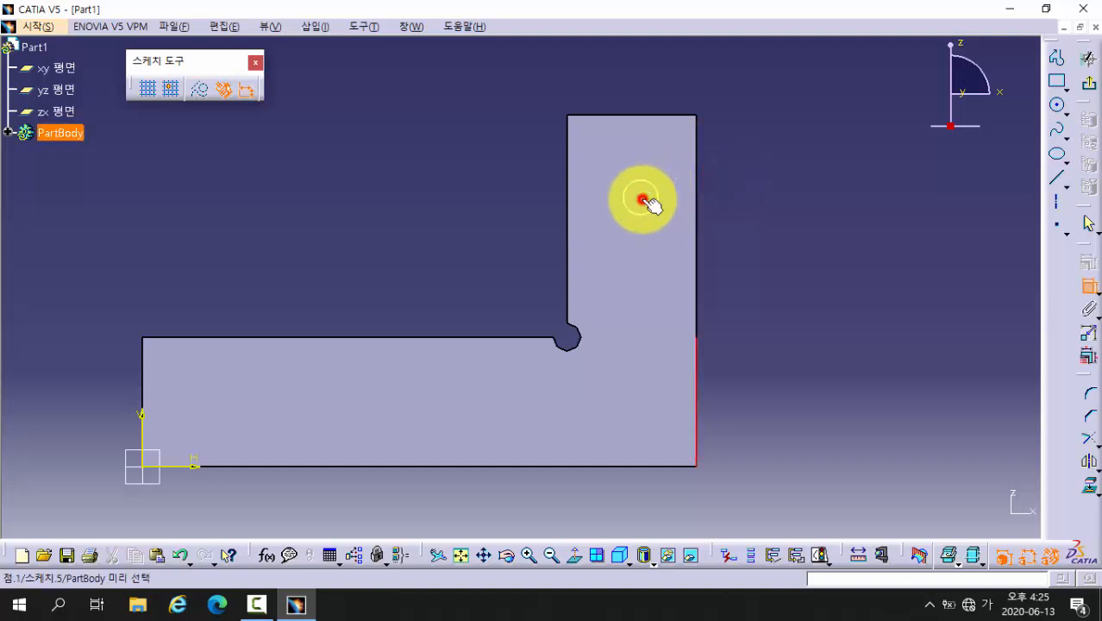
{"action": "left_click", "coordinate": [738, 93]}
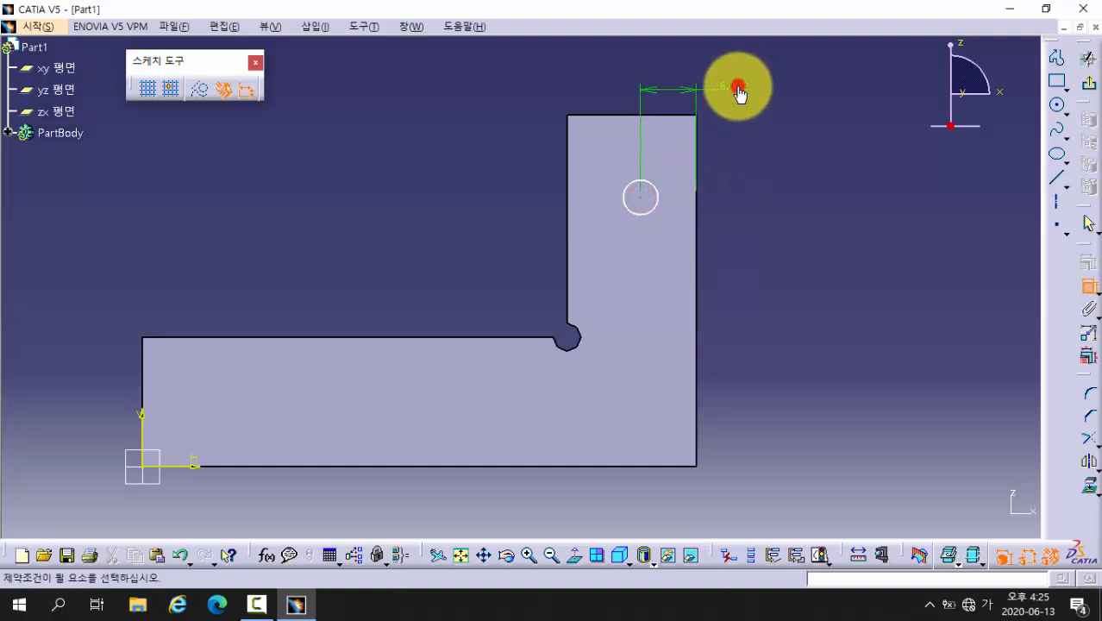
{"action": "double_click", "coordinate": [738, 87]}
{"action": "key", "text": "Return"}
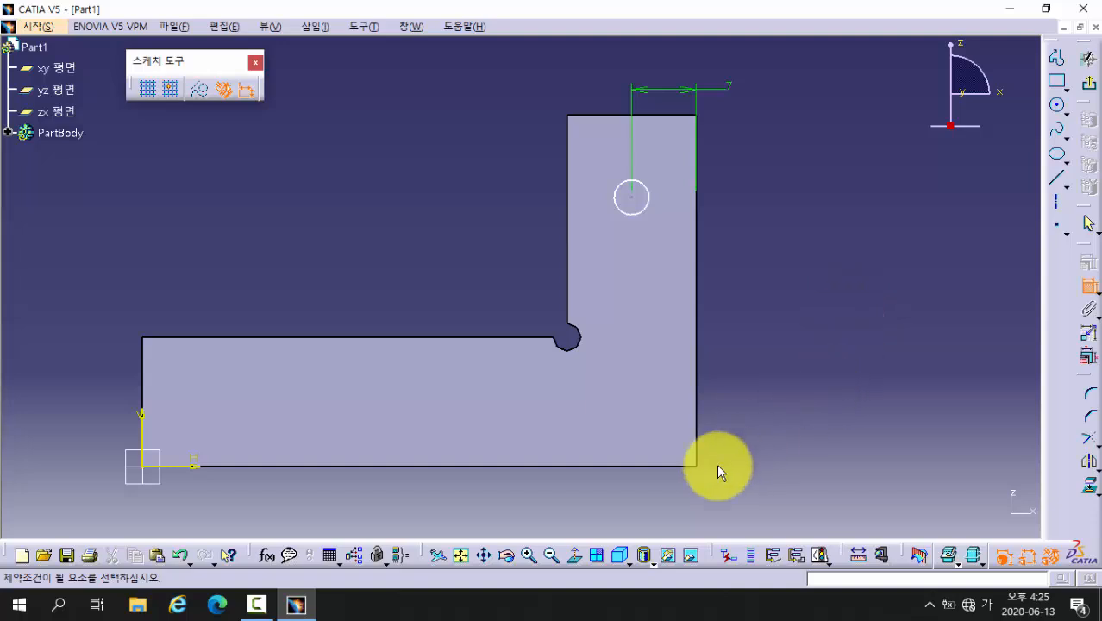
- Begin a vertical dimension between the part's bottom edge and the small circle's centre
{"action": "left_click", "coordinate": [622, 466]}
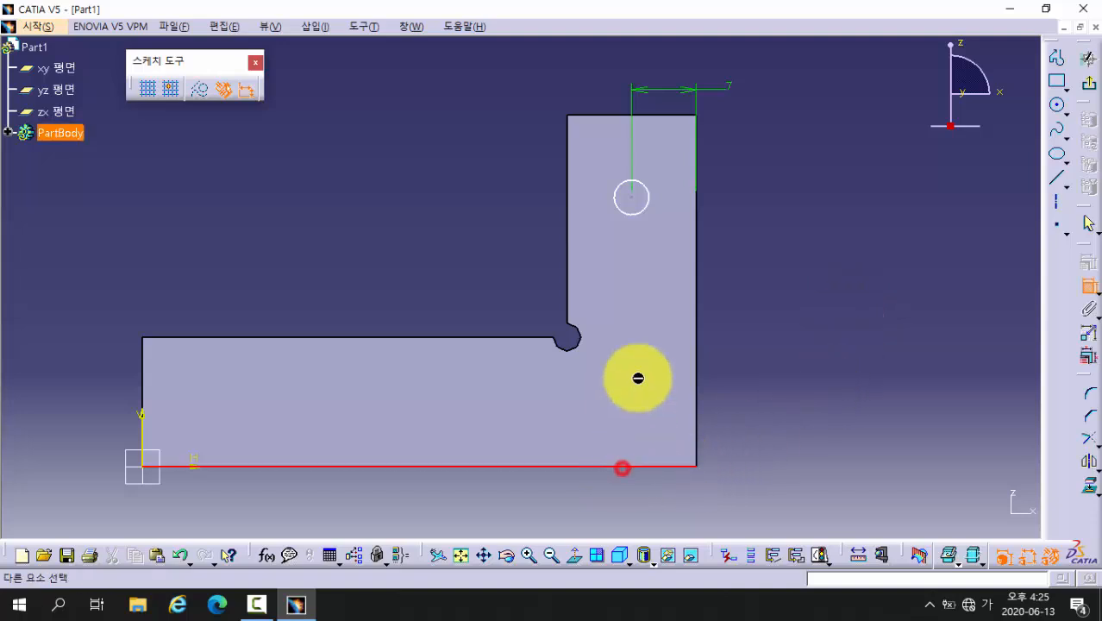
{"action": "left_click", "coordinate": [632, 199]}
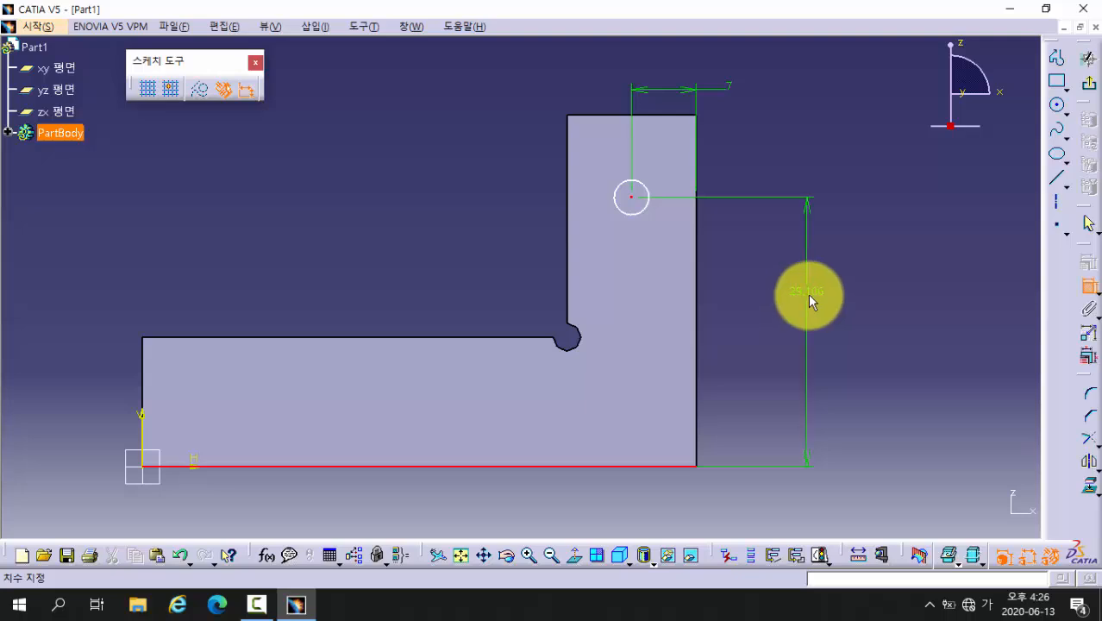
{"action": "left_click", "coordinate": [808, 293]}
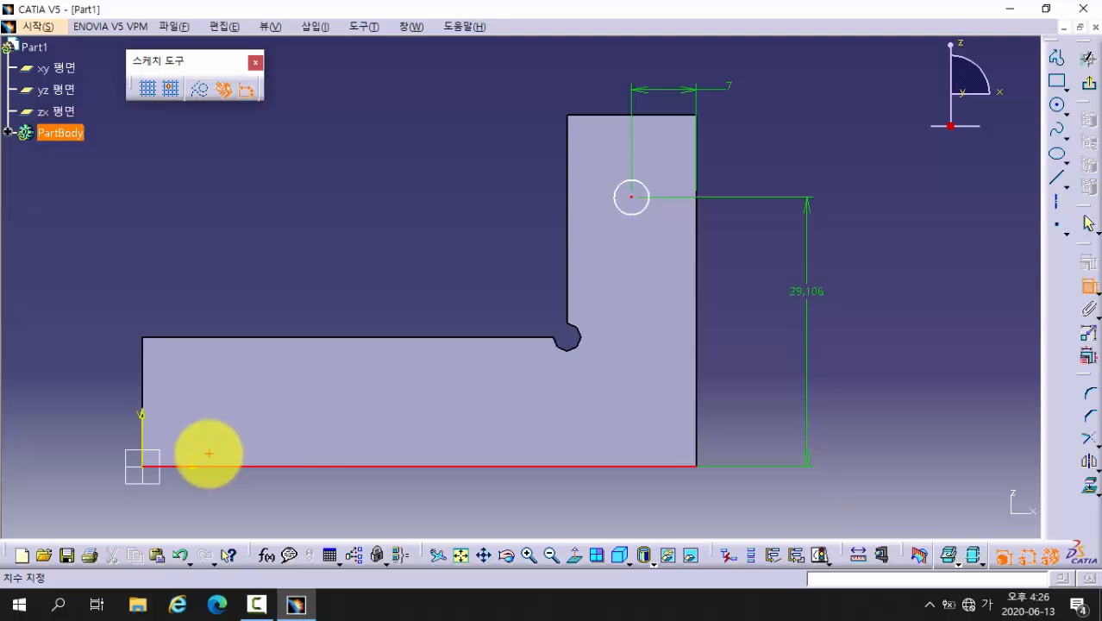
{"action": "left_click", "coordinate": [146, 468]}
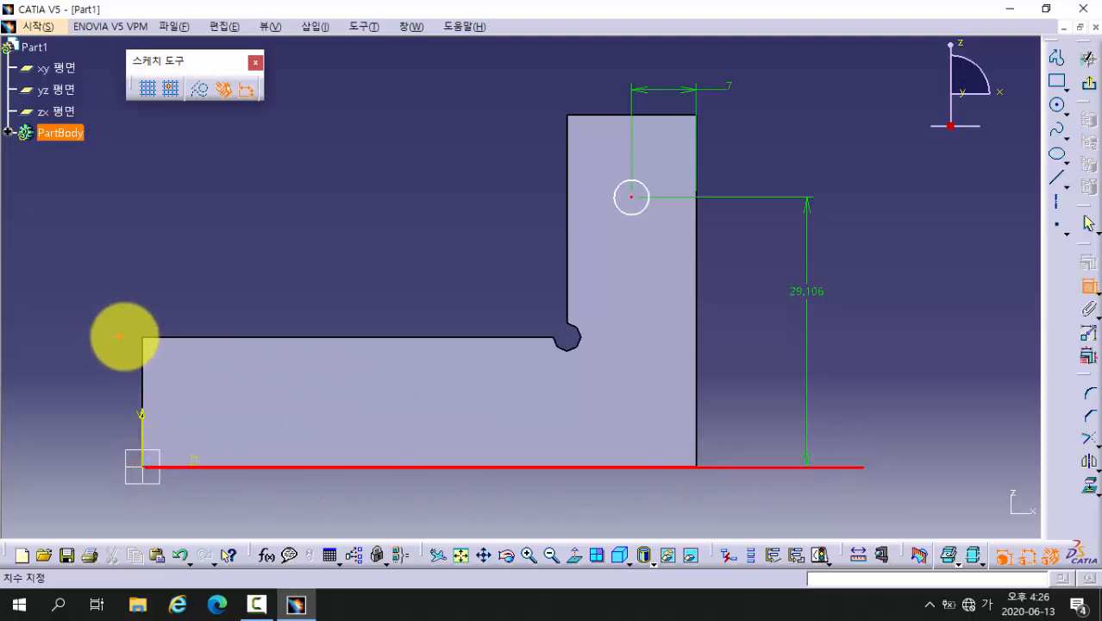
{"action": "left_click", "coordinate": [142, 338]}
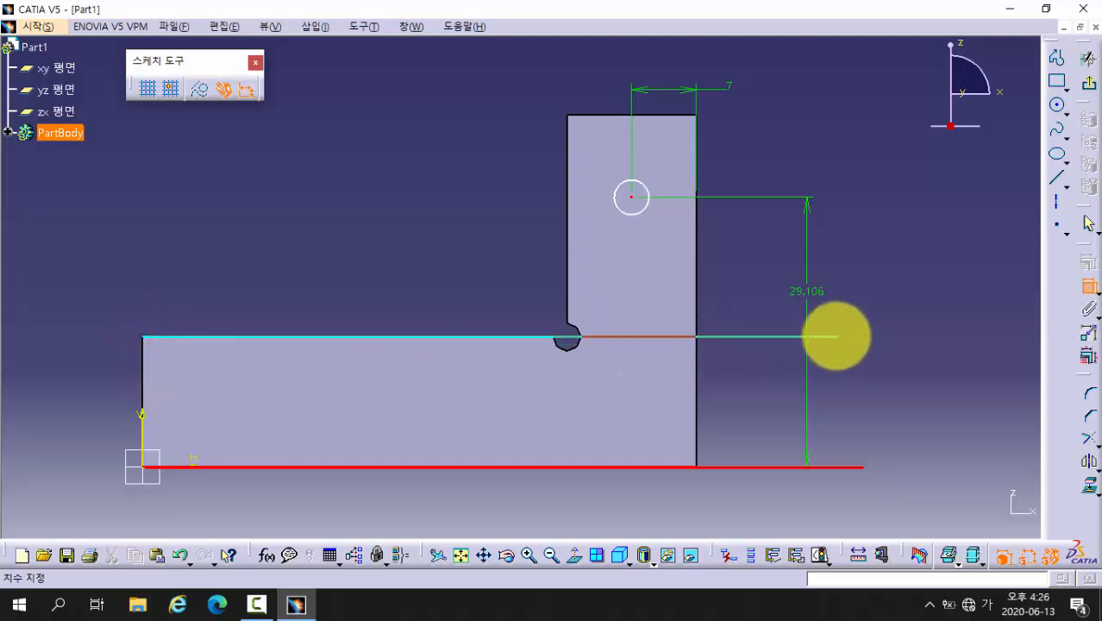
{"action": "left_click", "coordinate": [836, 336]}
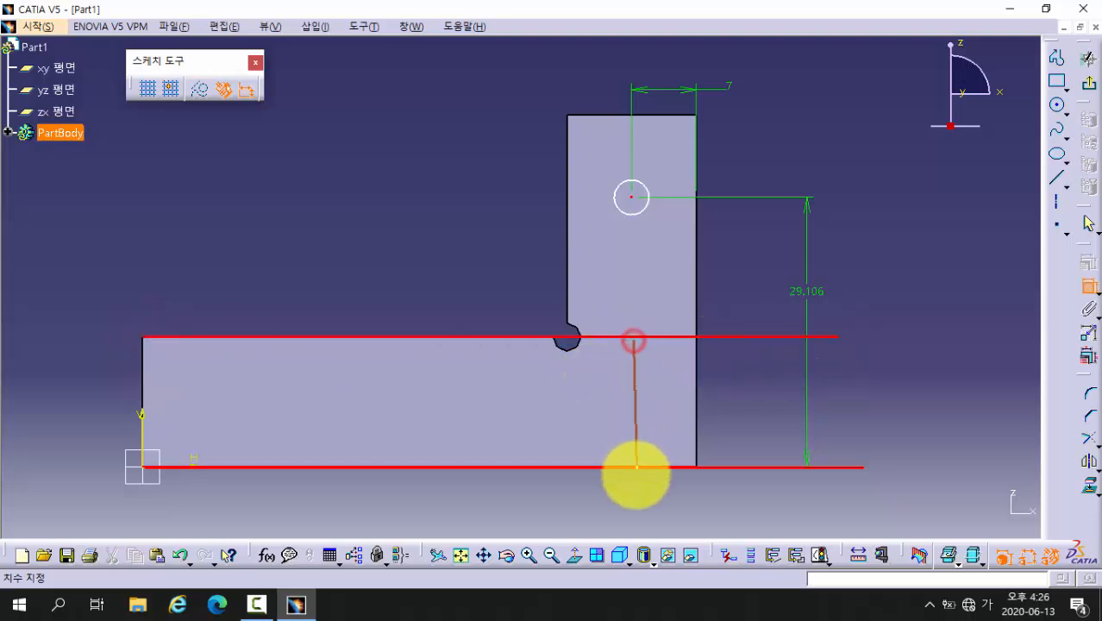
{"action": "left_click", "coordinate": [633, 464]}
{"action": "left_click_drag", "start_coordinate": [633, 465], "coordinate": [643, 441]}
{"action": "mouse_move", "coordinate": [625, 349]}
{"action": "left_mouse_down"}
{"action": "mouse_move", "coordinate": [642, 350]}
{"action": "mouse_move", "coordinate": [673, 408]}
{"action": "mouse_move", "coordinate": [695, 406]}
{"action": "mouse_move", "coordinate": [693, 376]}
{"action": "left_mouse_up"}
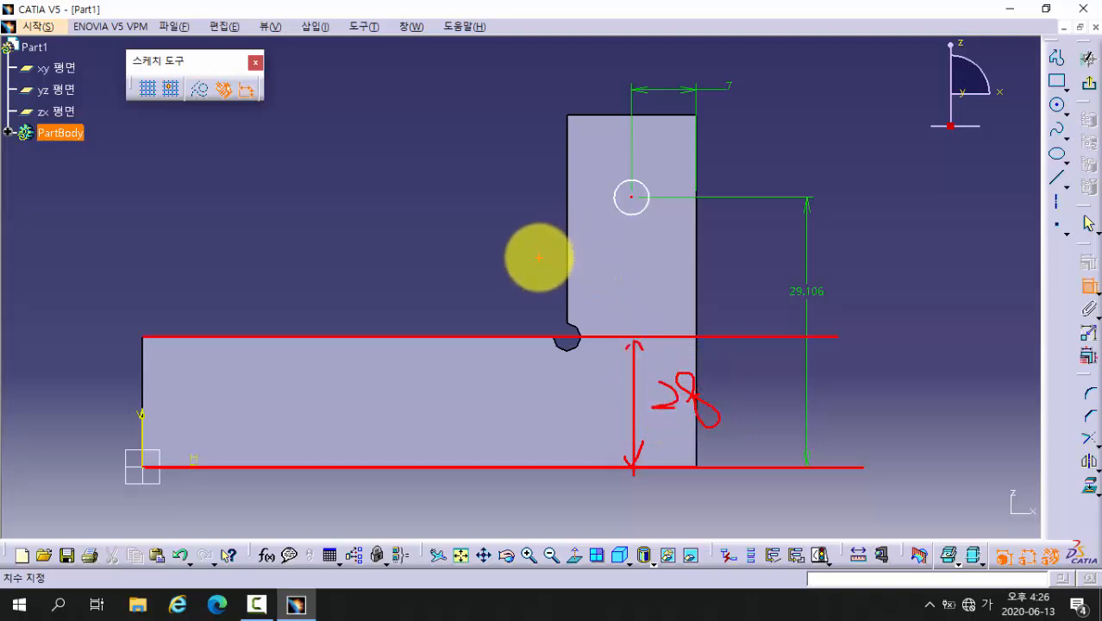
{"action": "mouse_move", "coordinate": [539, 257]}
{"action": "left_mouse_down"}
{"action": "mouse_move", "coordinate": [736, 256]}
{"action": "mouse_move", "coordinate": [718, 329]}
{"action": "mouse_move", "coordinate": [725, 322]}
{"action": "left_mouse_up"}
{"action": "left_click_drag", "start_coordinate": [705, 263], "coordinate": [729, 276]}
{"action": "mouse_move", "coordinate": [747, 295]}
{"action": "left_mouse_down"}
{"action": "mouse_move", "coordinate": [771, 313]}
{"action": "mouse_move", "coordinate": [769, 301]}
{"action": "left_mouse_up"}
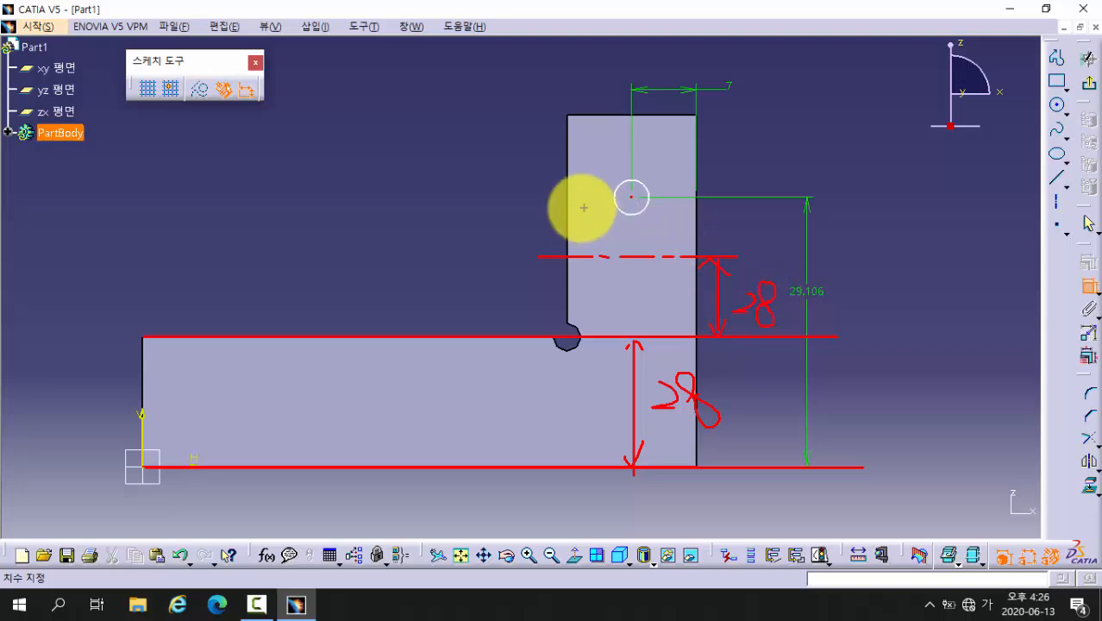
{"action": "left_click_drag", "start_coordinate": [623, 201], "coordinate": [699, 201]}
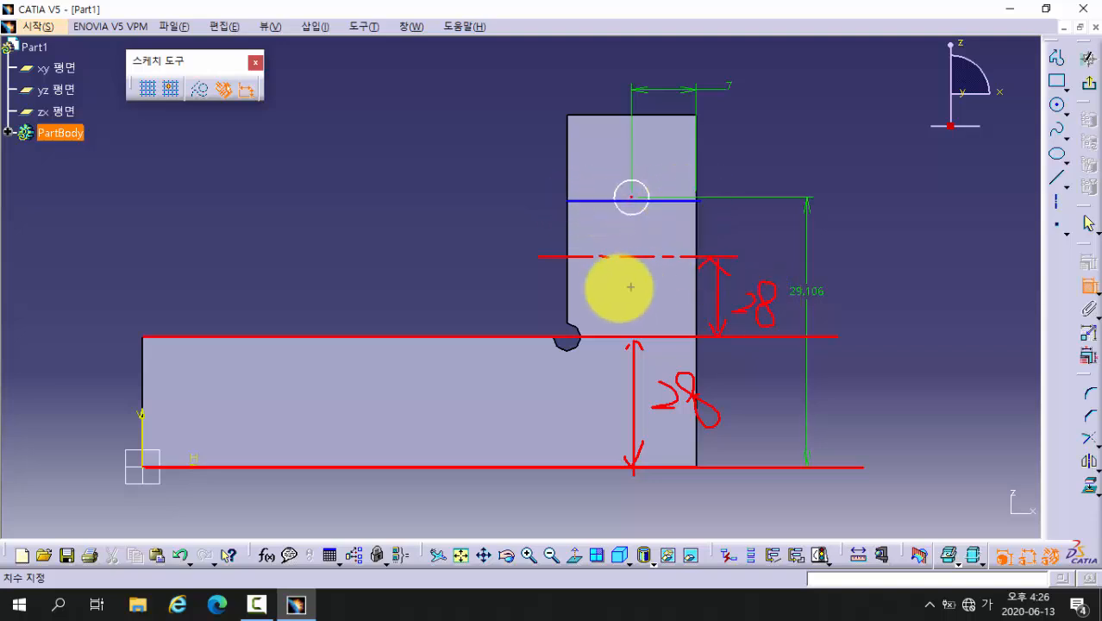
{"action": "left_click_drag", "start_coordinate": [569, 298], "coordinate": [651, 298]}
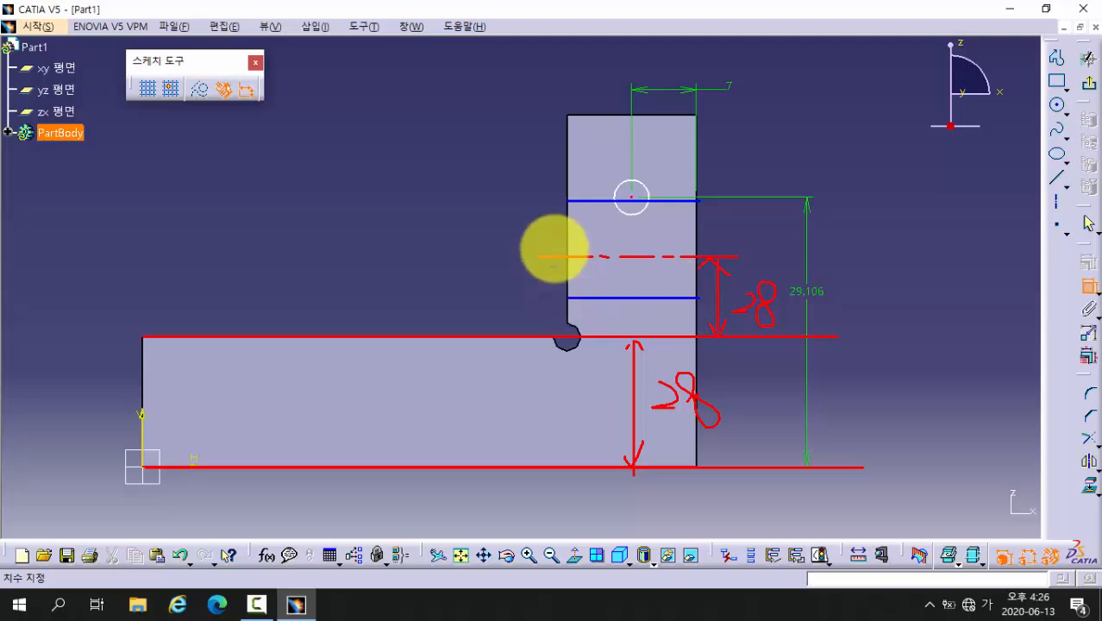
{"action": "left_click", "coordinate": [573, 201]}
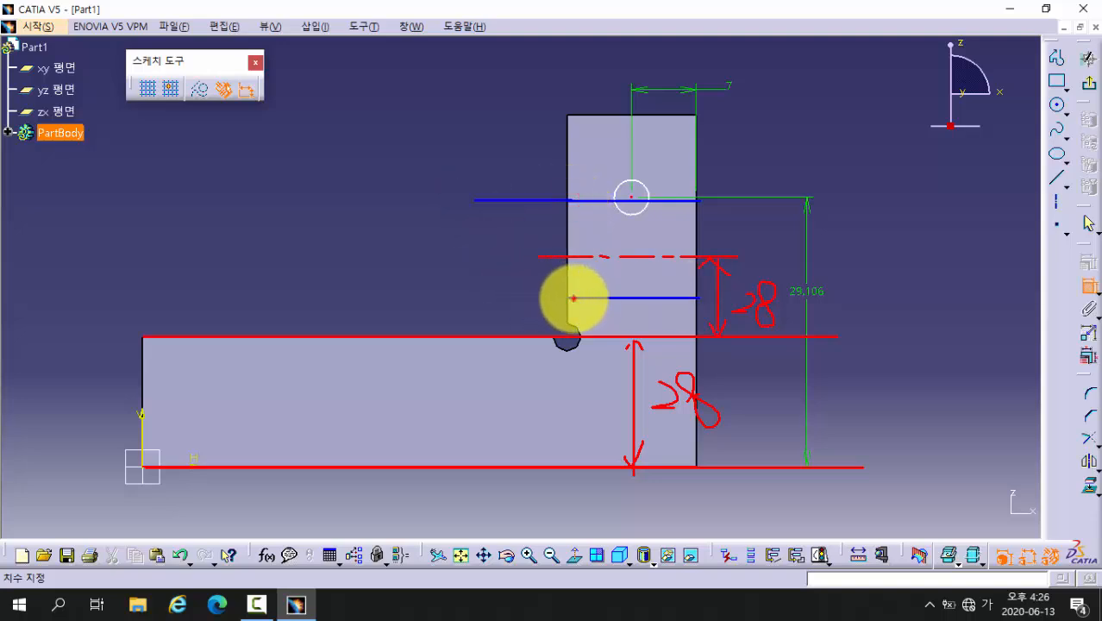
{"action": "left_click_drag", "start_coordinate": [488, 205], "coordinate": [504, 210]}
{"action": "left_click_drag", "start_coordinate": [489, 290], "coordinate": [507, 278]}
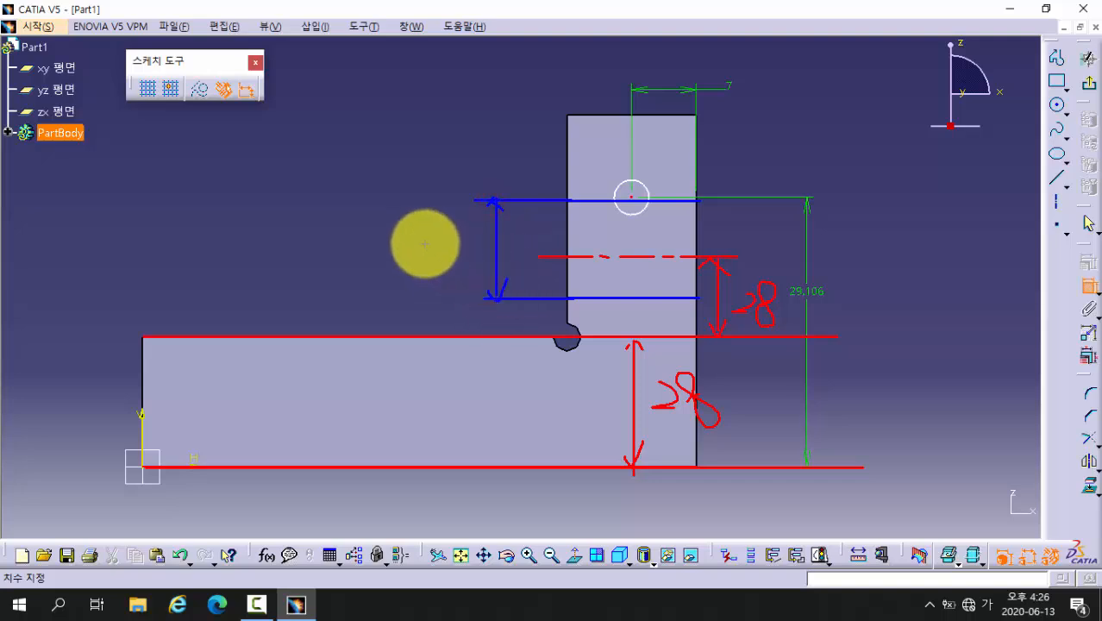
{"action": "mouse_move", "coordinate": [426, 244]}
{"action": "left_mouse_down"}
{"action": "mouse_move", "coordinate": [427, 278]}
{"action": "mouse_move", "coordinate": [450, 265]}
{"action": "mouse_move", "coordinate": [436, 240]}
{"action": "mouse_move", "coordinate": [396, 266]}
{"action": "mouse_move", "coordinate": [390, 250]}
{"action": "mouse_move", "coordinate": [392, 276]}
{"action": "left_mouse_up"}
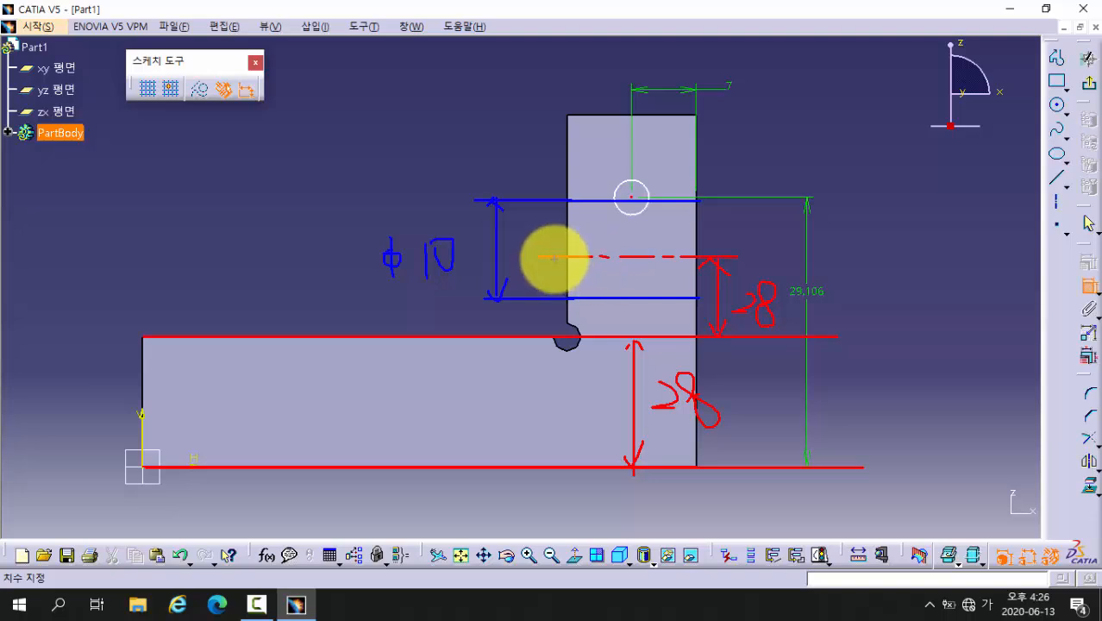
{"action": "left_click", "coordinate": [718, 259]}
{"action": "mouse_move", "coordinate": [719, 242]}
{"action": "left_mouse_down"}
{"action": "mouse_move", "coordinate": [720, 201]}
{"action": "mouse_move", "coordinate": [709, 216]}
{"action": "mouse_move", "coordinate": [715, 205]}
{"action": "mouse_move", "coordinate": [739, 215]}
{"action": "mouse_move", "coordinate": [750, 244]}
{"action": "mouse_move", "coordinate": [739, 242]}
{"action": "left_mouse_up"}
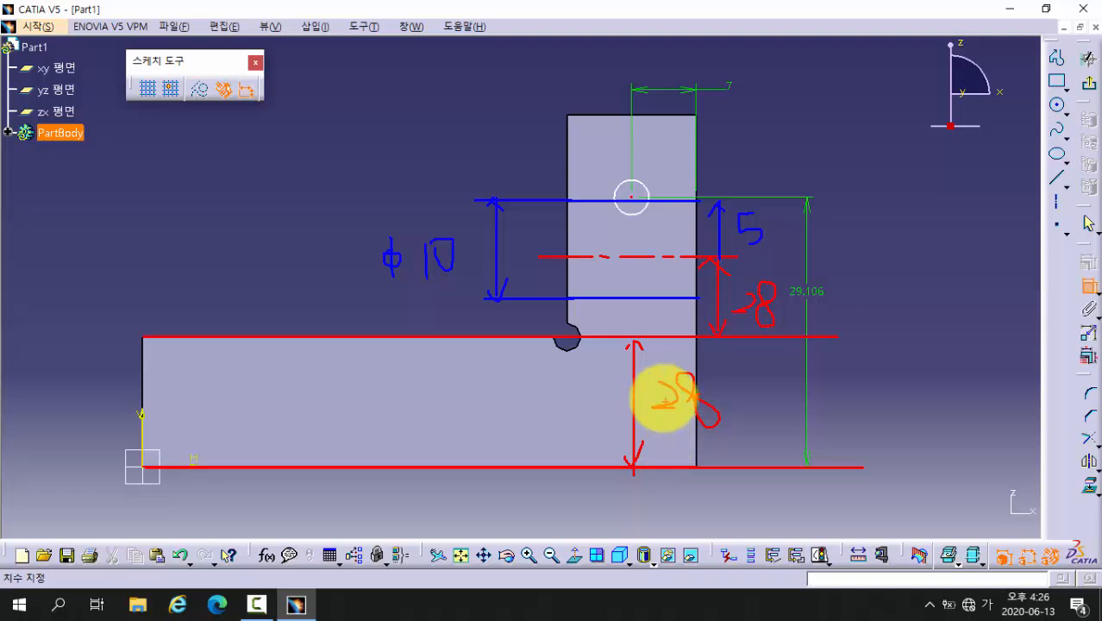
{"action": "mouse_move", "coordinate": [663, 397]}
{"action": "left_mouse_down"}
{"action": "mouse_move", "coordinate": [750, 386]}
{"action": "mouse_move", "coordinate": [773, 400]}
{"action": "mouse_move", "coordinate": [759, 421]}
{"action": "left_mouse_up"}
{"action": "mouse_move", "coordinate": [737, 302]}
{"action": "left_mouse_down"}
{"action": "mouse_move", "coordinate": [777, 302]}
{"action": "mouse_move", "coordinate": [797, 333]}
{"action": "mouse_move", "coordinate": [831, 320]}
{"action": "mouse_move", "coordinate": [824, 340]}
{"action": "left_mouse_up"}
{"action": "mouse_move", "coordinate": [778, 427]}
{"action": "left_mouse_down"}
{"action": "mouse_move", "coordinate": [734, 387]}
{"action": "mouse_move", "coordinate": [776, 411]}
{"action": "left_mouse_up"}
{"action": "mouse_move", "coordinate": [771, 306]}
{"action": "left_mouse_down"}
{"action": "mouse_move", "coordinate": [829, 337]}
{"action": "mouse_move", "coordinate": [764, 293]}
{"action": "mouse_move", "coordinate": [760, 206]}
{"action": "mouse_move", "coordinate": [765, 259]}
{"action": "mouse_move", "coordinate": [822, 300]}
{"action": "mouse_move", "coordinate": [844, 282]}
{"action": "mouse_move", "coordinate": [819, 274]}
{"action": "mouse_move", "coordinate": [827, 310]}
{"action": "left_mouse_up"}
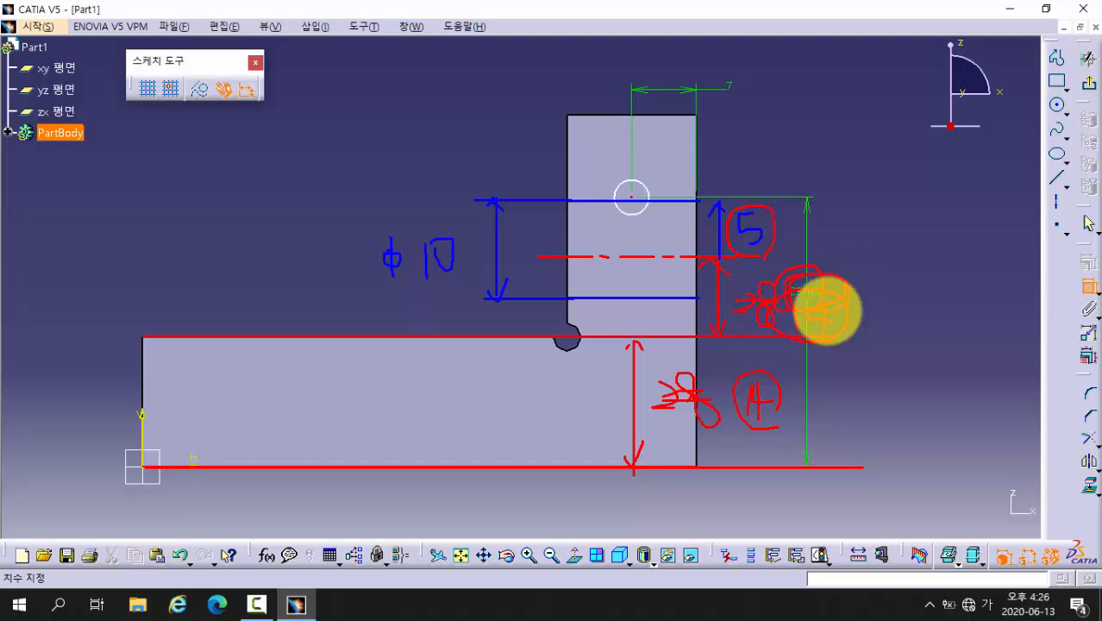
{"action": "key", "text": "Escape"}
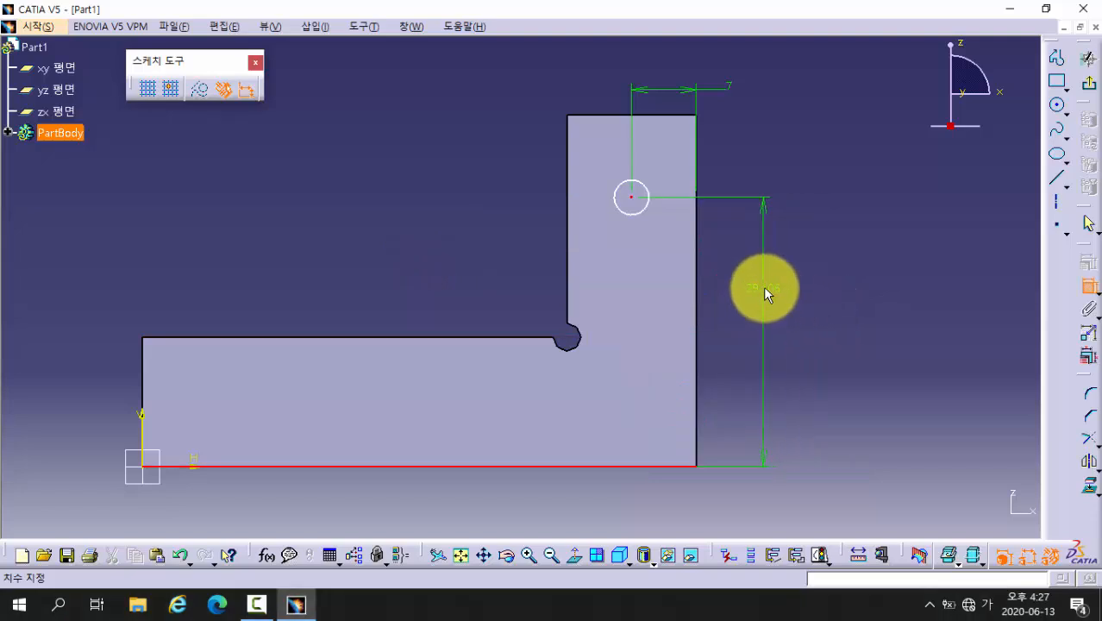
- Place the vertical dimension beside the upright and set its value to 14+14+5 mm
{"action": "left_click", "coordinate": [765, 286]}
{"action": "double_click", "coordinate": [768, 288]}
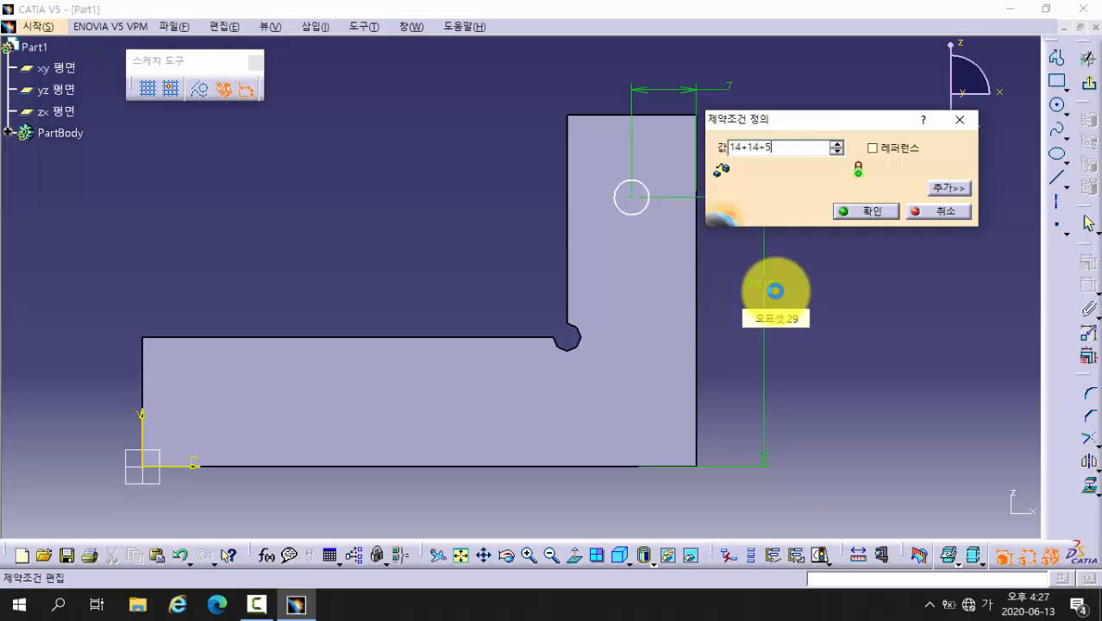
{"action": "key", "text": "Return"}
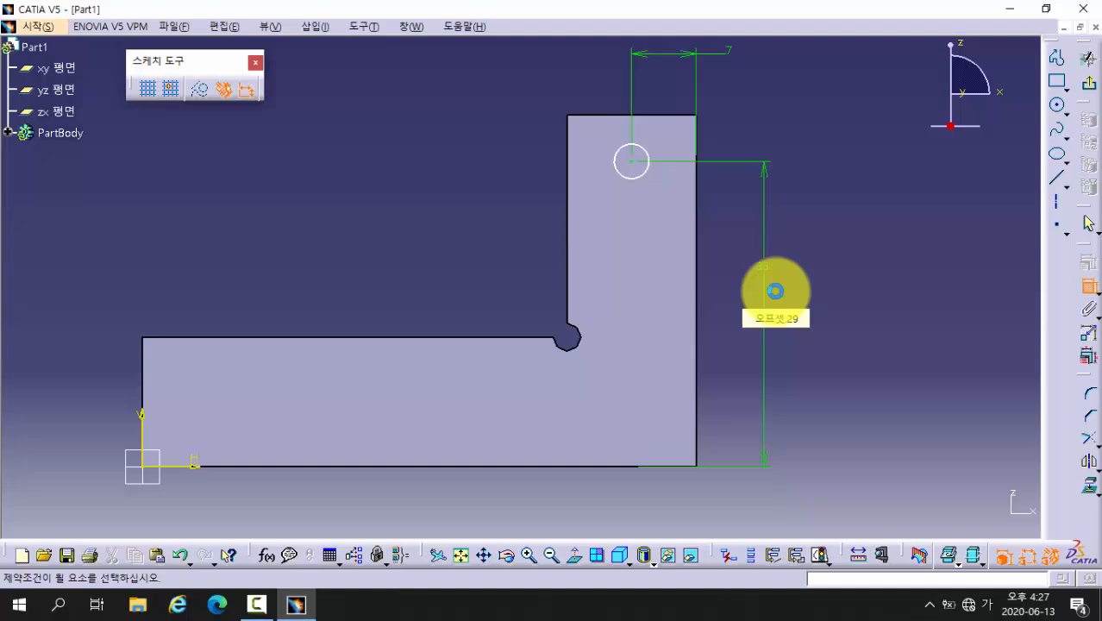
- Dimension the small circle's diameter and set it to 3 mm
{"action": "left_click", "coordinate": [617, 157]}
{"action": "left_click", "coordinate": [522, 132]}
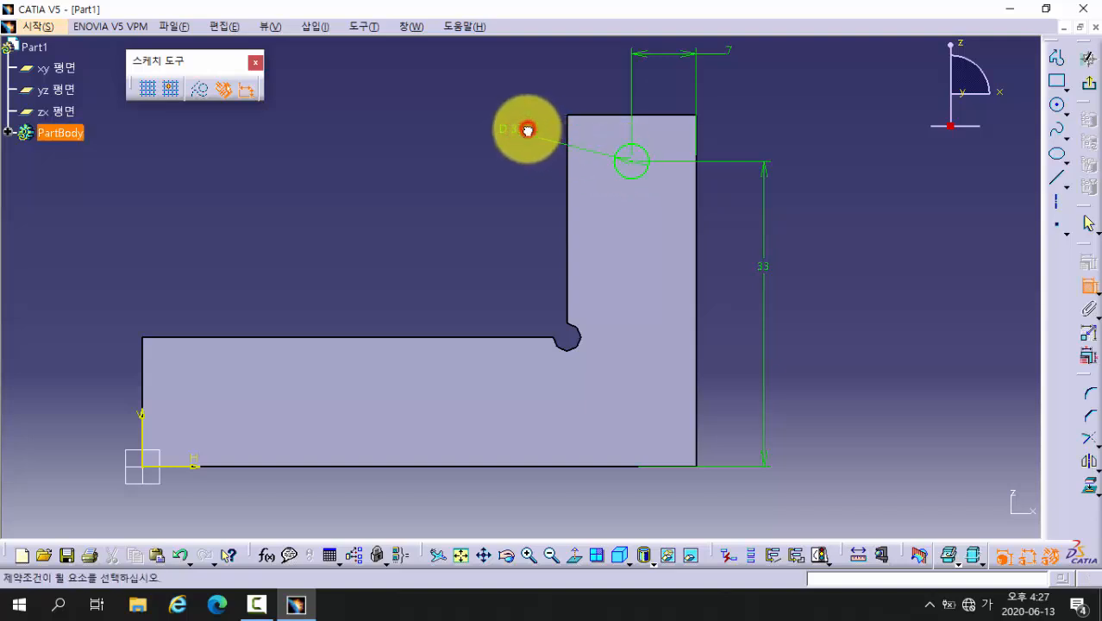
{"action": "double_click", "coordinate": [526, 128]}
{"action": "type", "text": "3mm"}
{"action": "key", "text": "Return"}
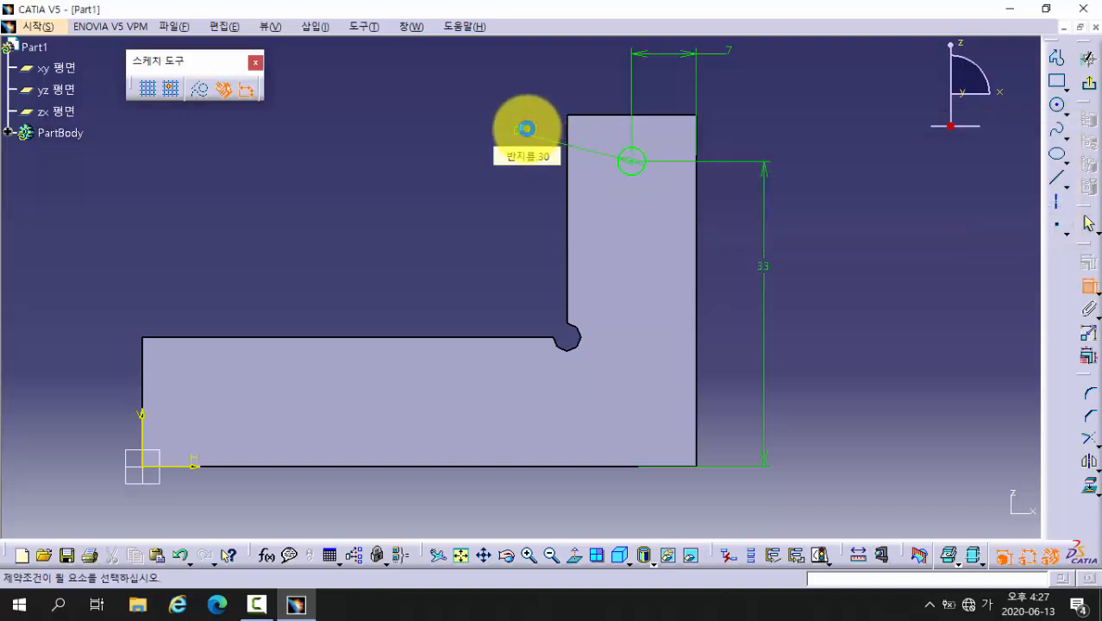
- Exit the sketch and cut the 3 mm circle through the upright with a Pocket of type Up to last
{"action": "mouse_move", "coordinate": [561, 276]}
{"action": "middle_mouse_down"}
{"action": "mouse_move", "coordinate": [568, 288]}
{"action": "mouse_move", "coordinate": [500, 344]}
{"action": "mouse_move", "coordinate": [821, 255]}
{"action": "middle_mouse_up"}
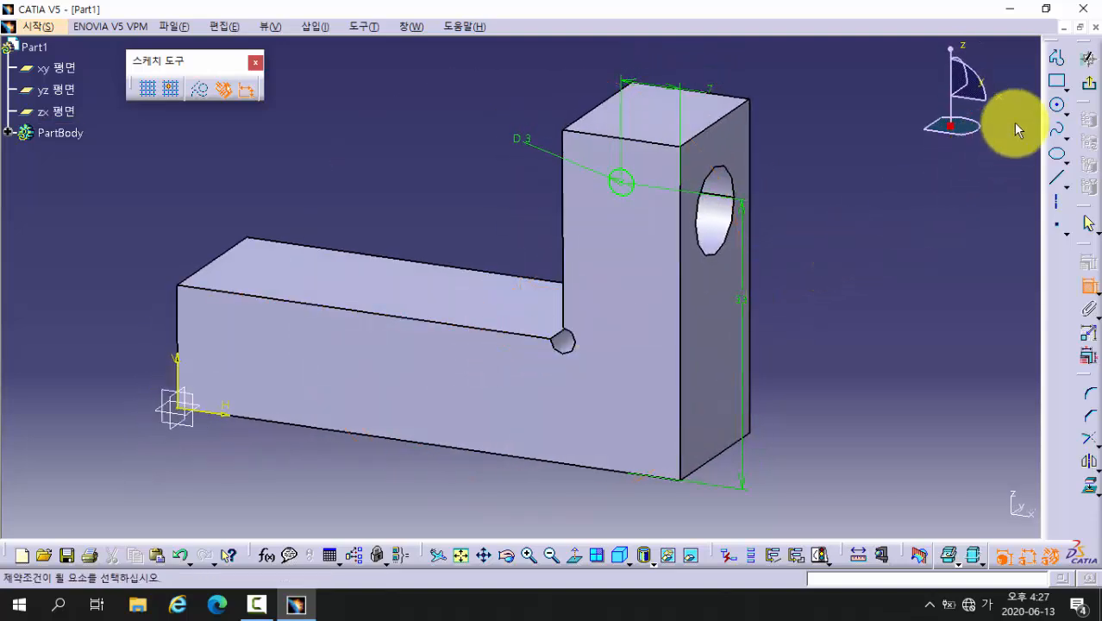
{"action": "left_click", "coordinate": [1088, 87]}
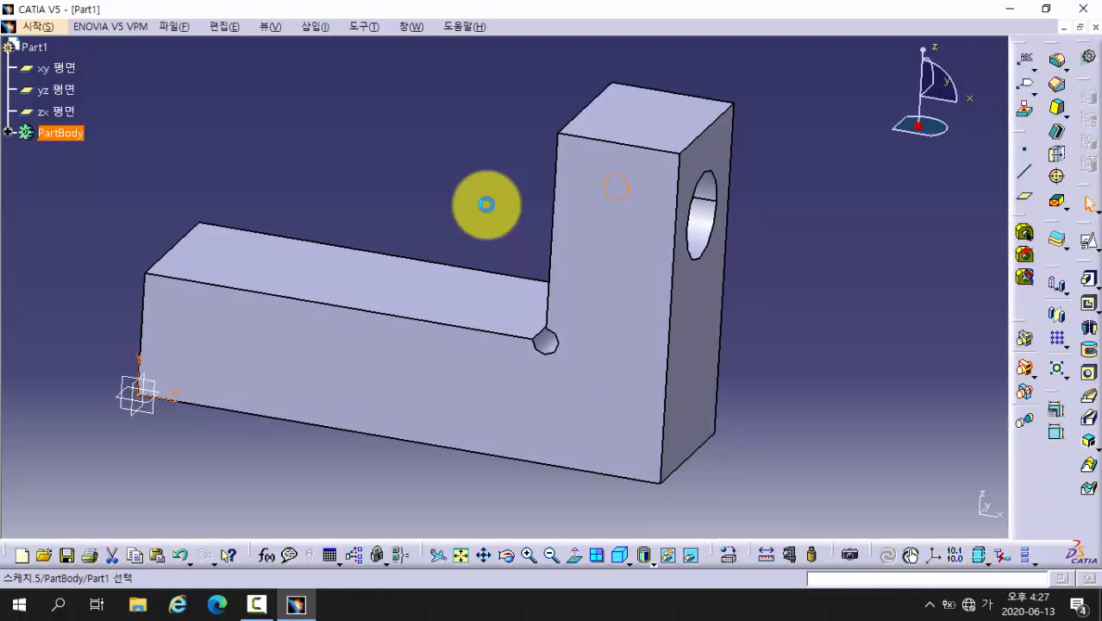
{"action": "left_click", "coordinate": [1090, 309]}
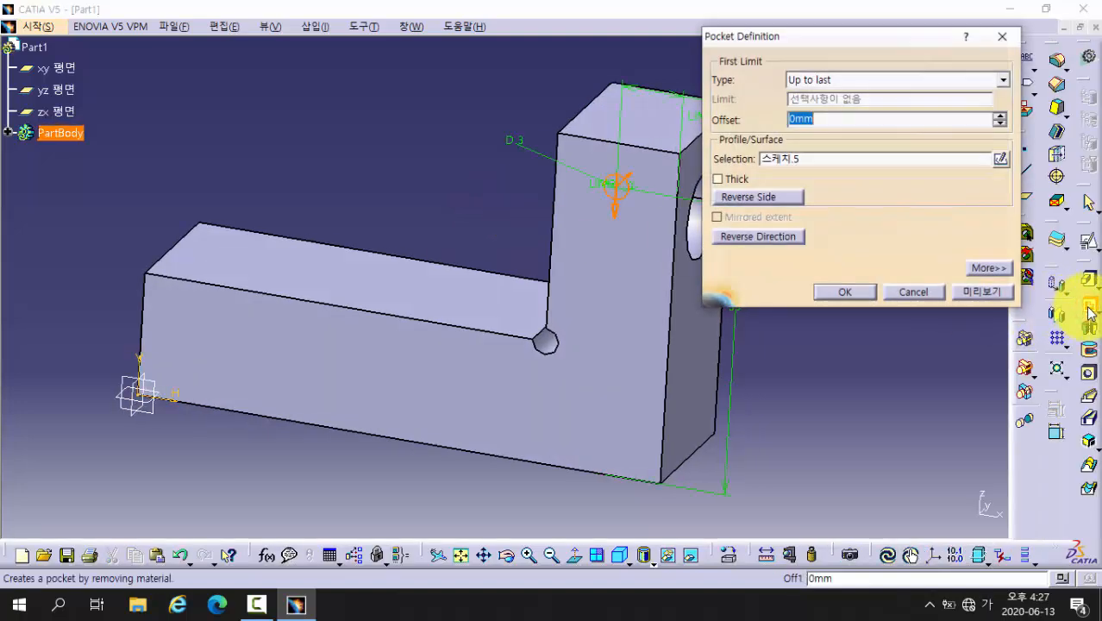
{"action": "middle_click_drag", "start_coordinate": [639, 300], "coordinate": [599, 314]}
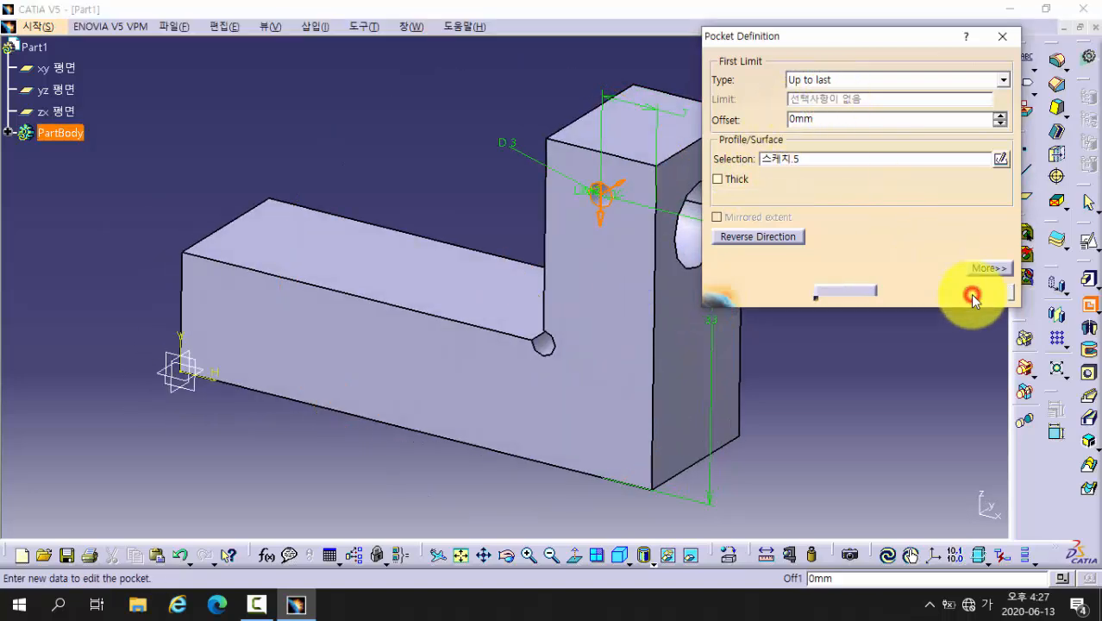
{"action": "left_click", "coordinate": [841, 293]}
- Start a Hole on the underside face of the L-shaped part, near the free end of the long leg
{"action": "middle_click_drag", "start_coordinate": [807, 330], "coordinate": [750, 266]}
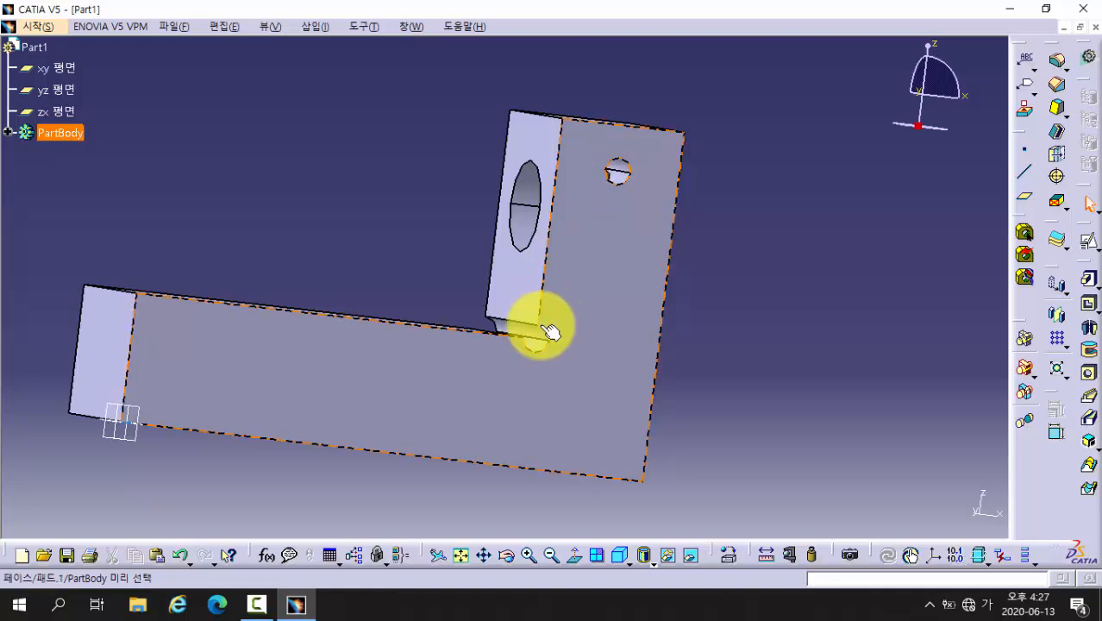
{"action": "middle_click_drag", "start_coordinate": [457, 328], "coordinate": [471, 340]}
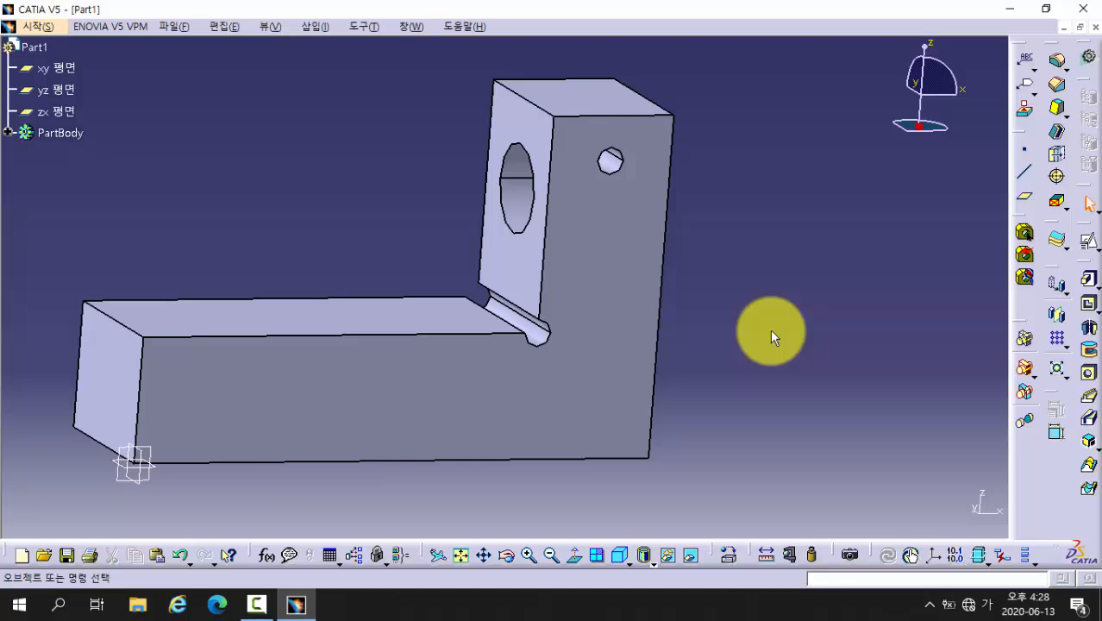
{"action": "middle_click_drag", "start_coordinate": [615, 419], "coordinate": [341, 354]}
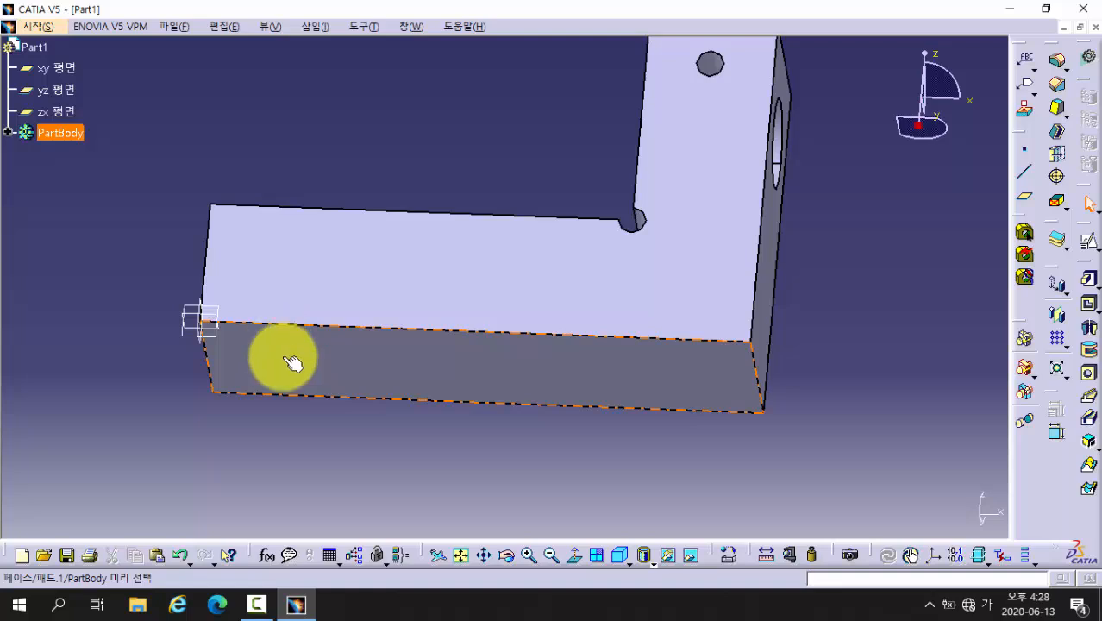
{"action": "middle_click_drag", "start_coordinate": [291, 362], "coordinate": [226, 374]}
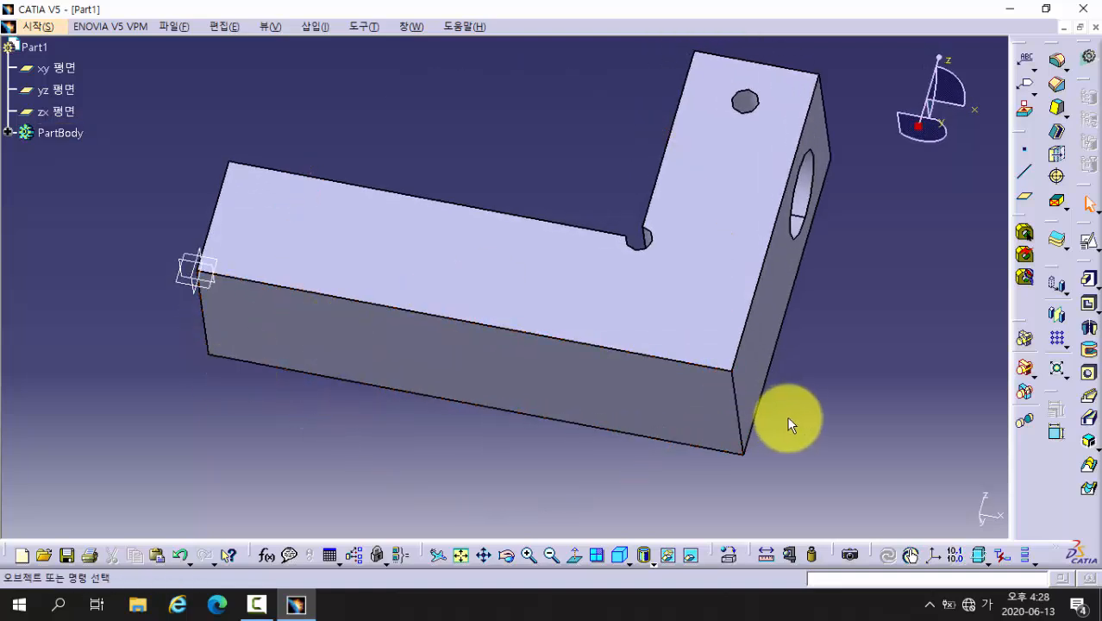
{"action": "left_click", "coordinate": [1090, 382]}
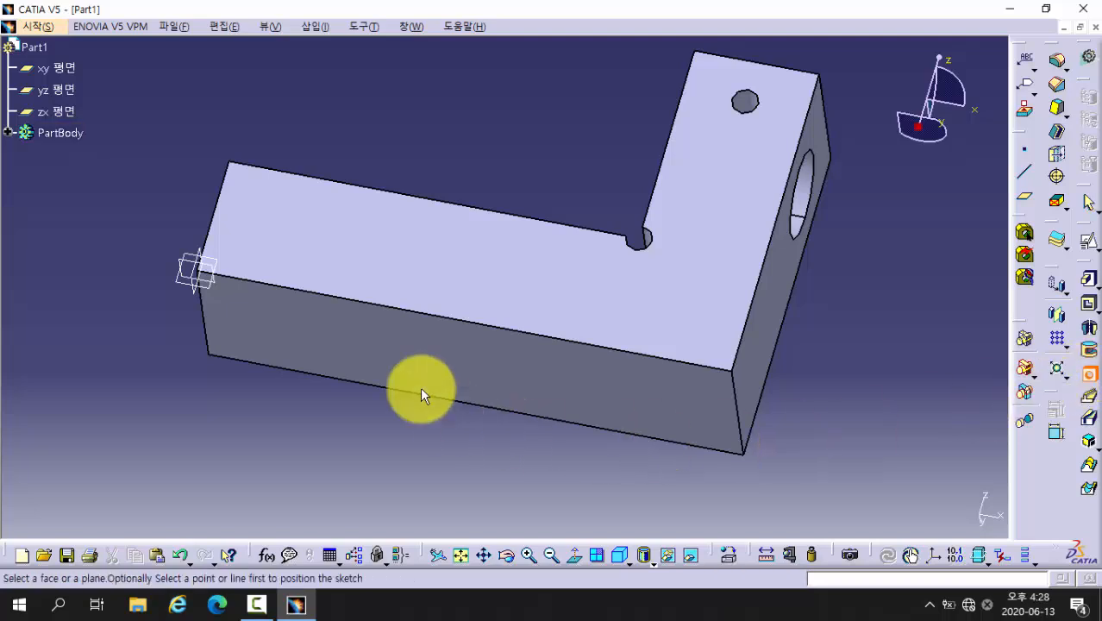
{"action": "left_click", "coordinate": [367, 348]}
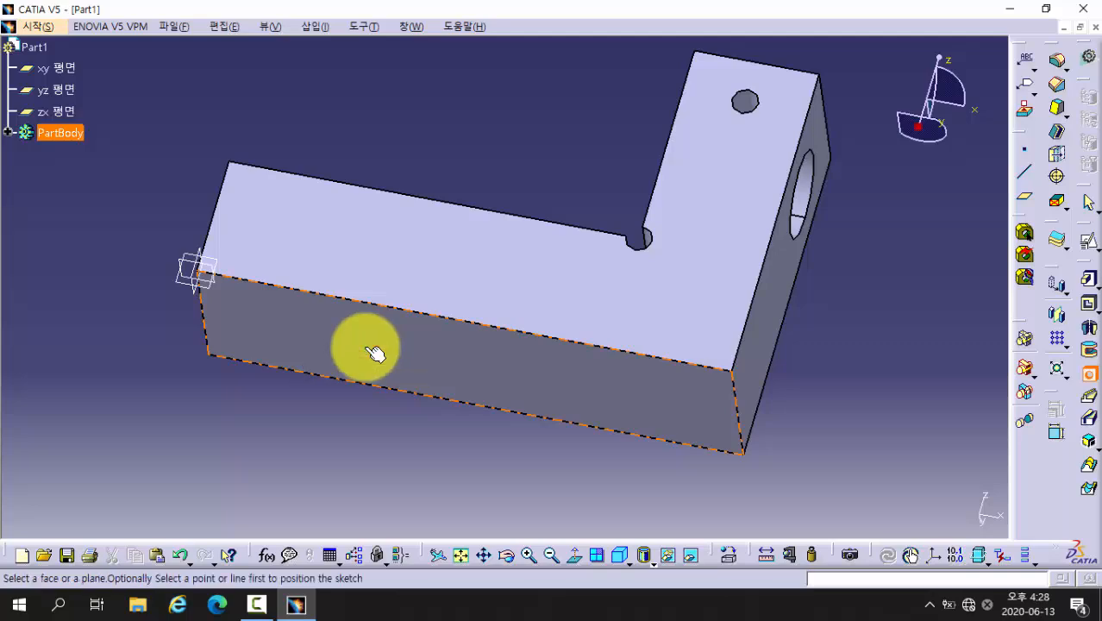
{"action": "left_click", "coordinate": [363, 346]}
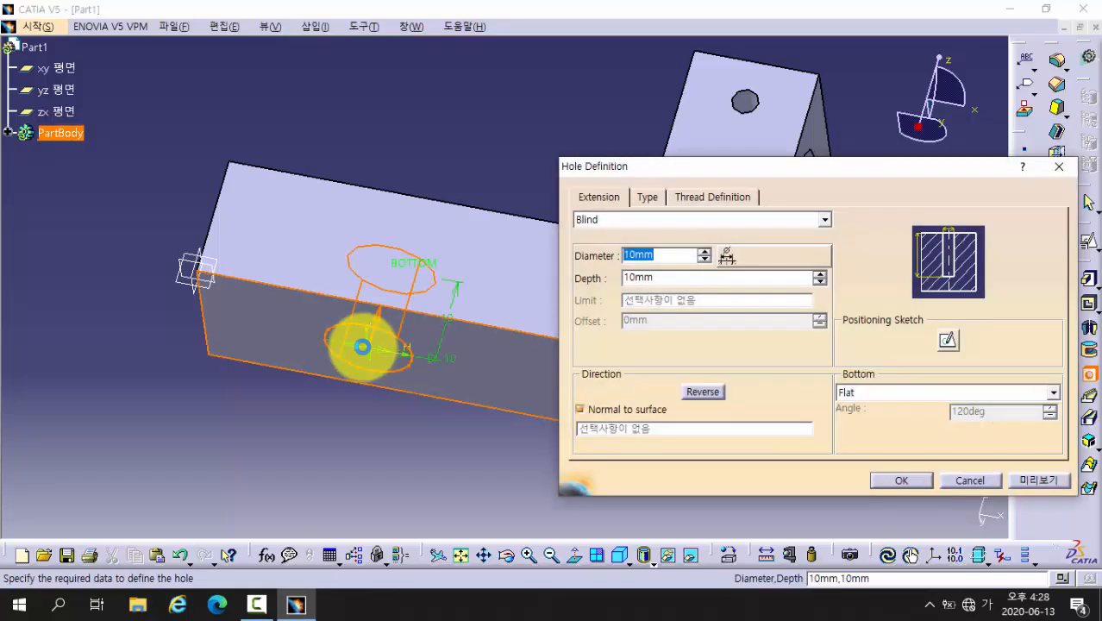
{"action": "middle_click_drag", "start_coordinate": [361, 390], "coordinate": [311, 255]}
{"action": "right_click", "coordinate": [319, 331]}
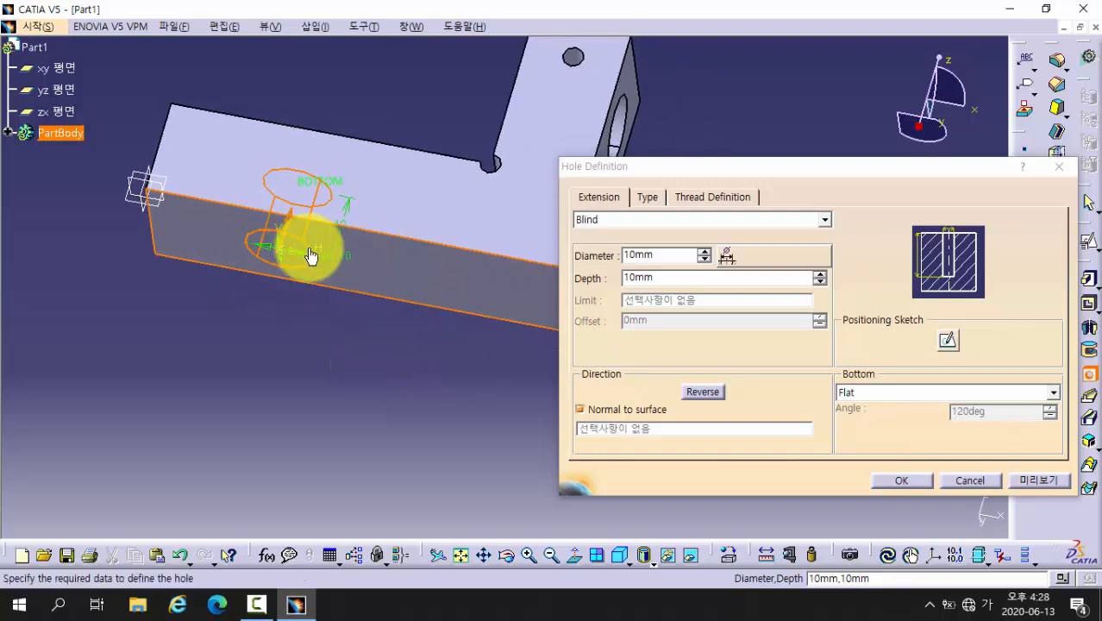
- Open the hole's positioning sketch and dimension its centre point 7 mm from the short edge at the free end
{"action": "left_click", "coordinate": [948, 345]}
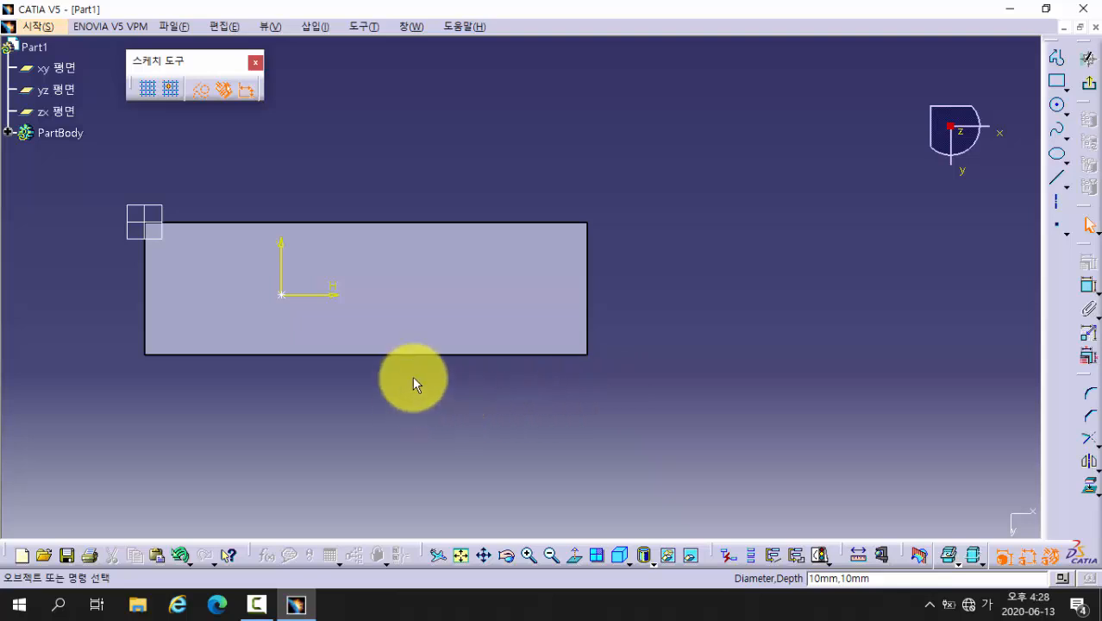
{"action": "middle_click_drag", "start_coordinate": [305, 372], "coordinate": [684, 352]}
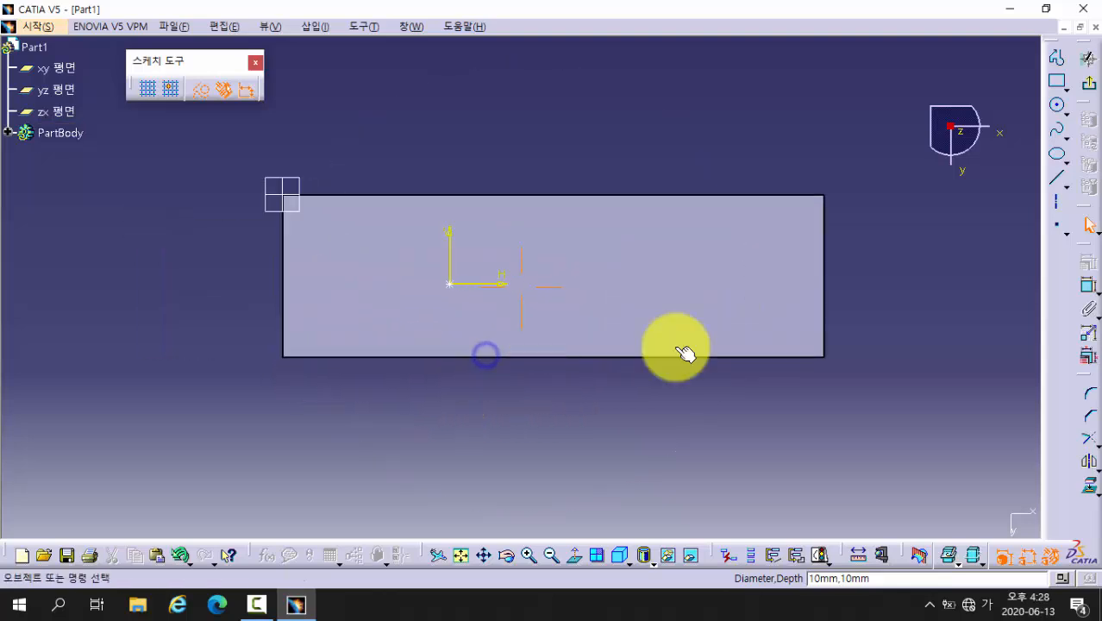
{"action": "left_click", "coordinate": [1091, 287]}
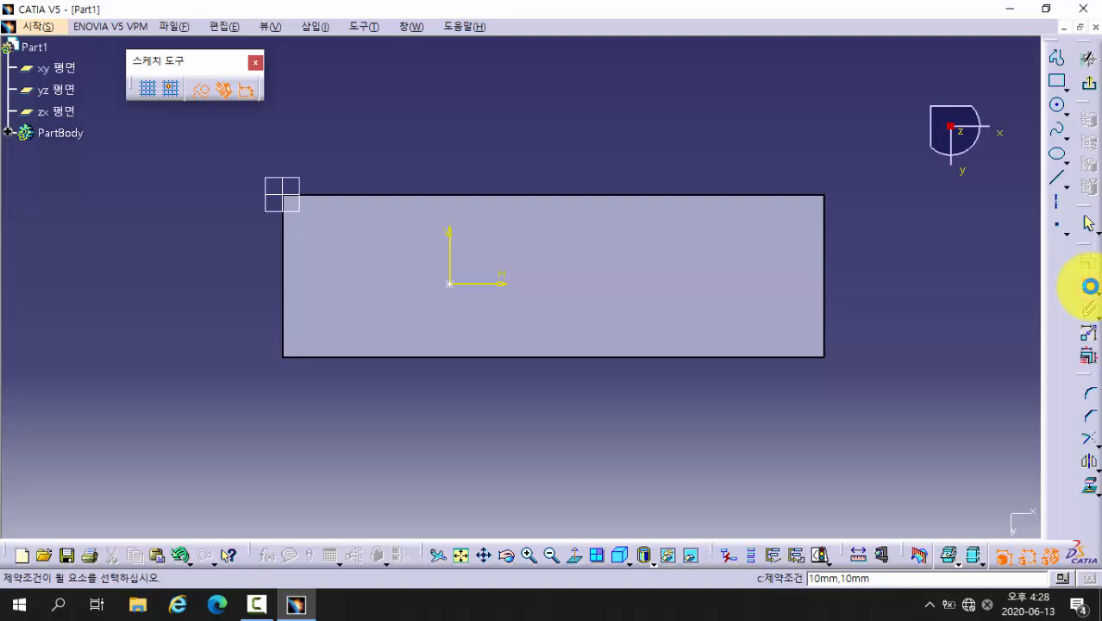
{"action": "left_click", "coordinate": [284, 259]}
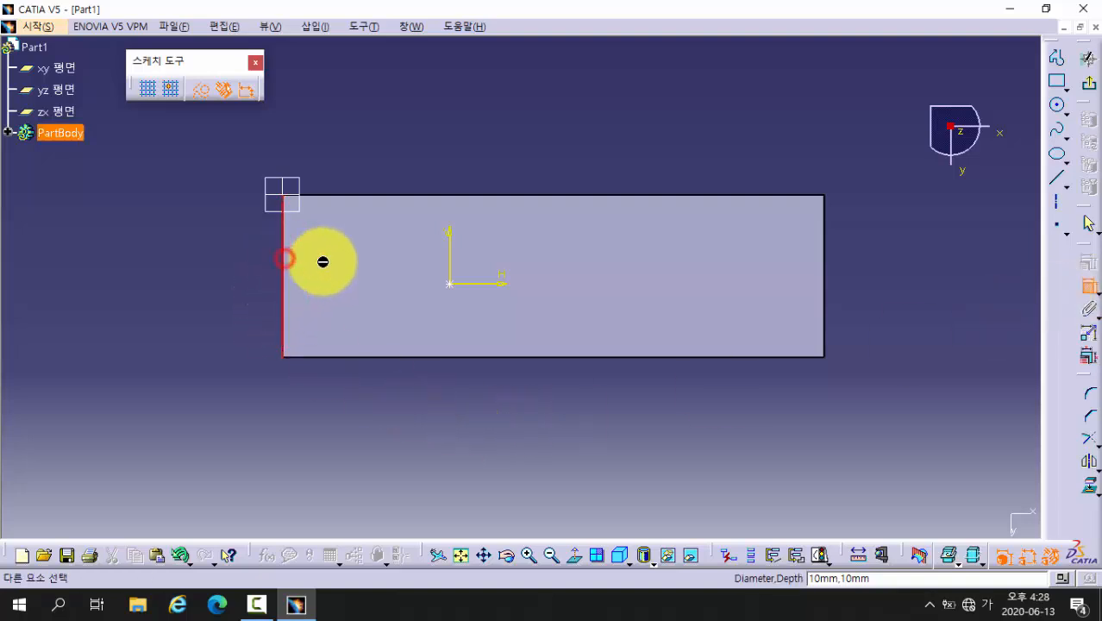
{"action": "left_click", "coordinate": [449, 284]}
{"action": "left_click", "coordinate": [366, 151]}
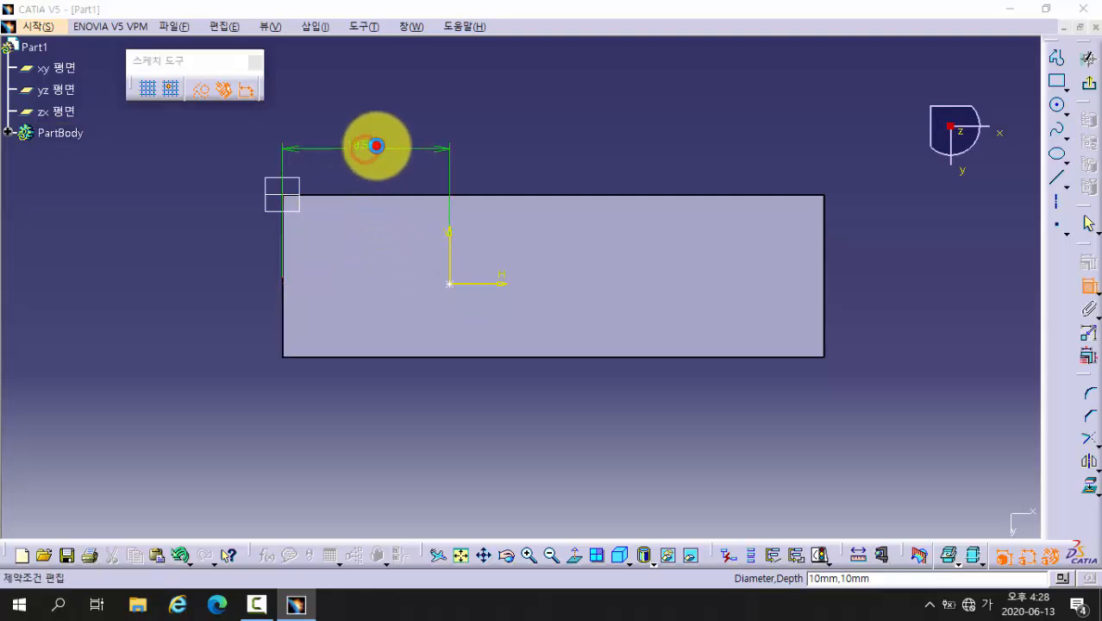
{"action": "double_click", "coordinate": [376, 146]}
{"action": "type", "text": "7"}
{"action": "key", "text": "Return"}
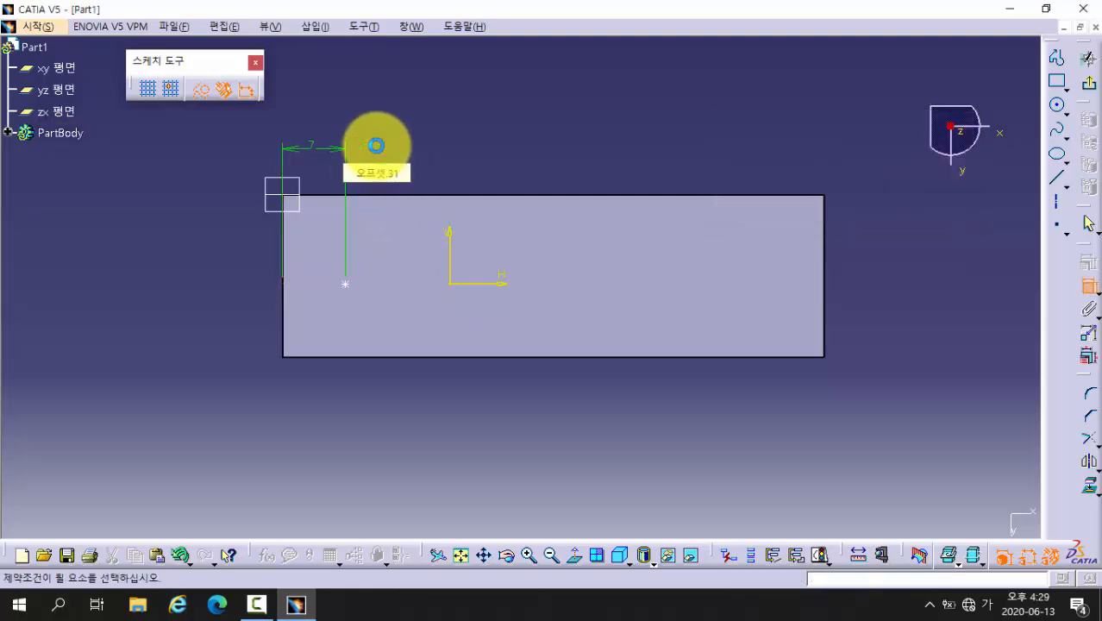
- Dimension the hole's centre point 9 mm from the long edge opposite the origin and exit the positioning sketch
{"action": "left_click", "coordinate": [354, 357]}
{"action": "left_click", "coordinate": [345, 283]}
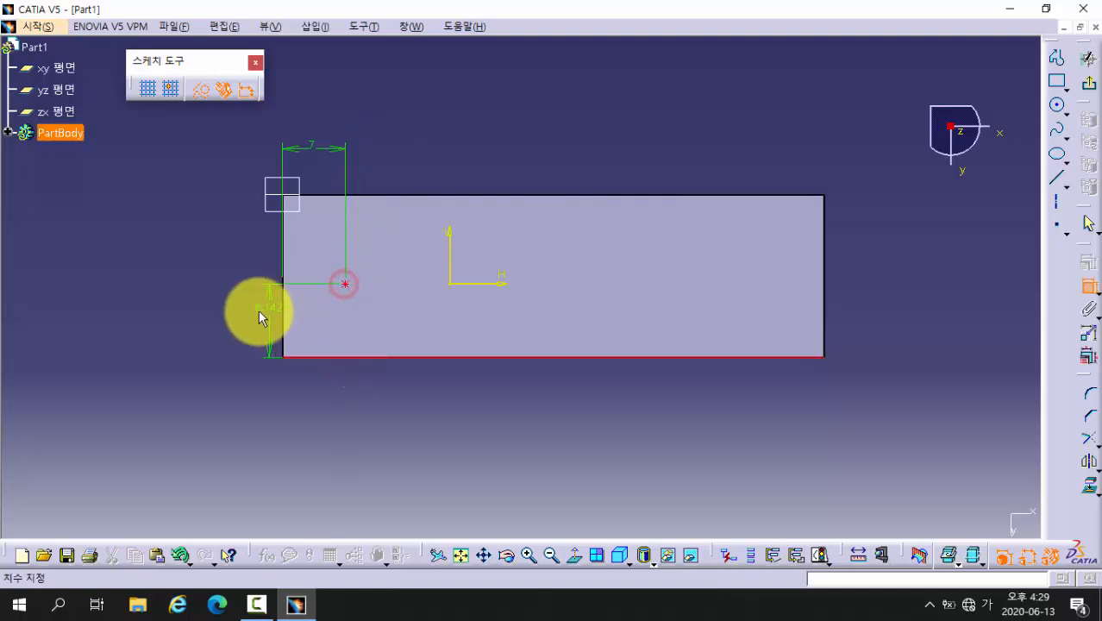
{"action": "left_click", "coordinate": [245, 310]}
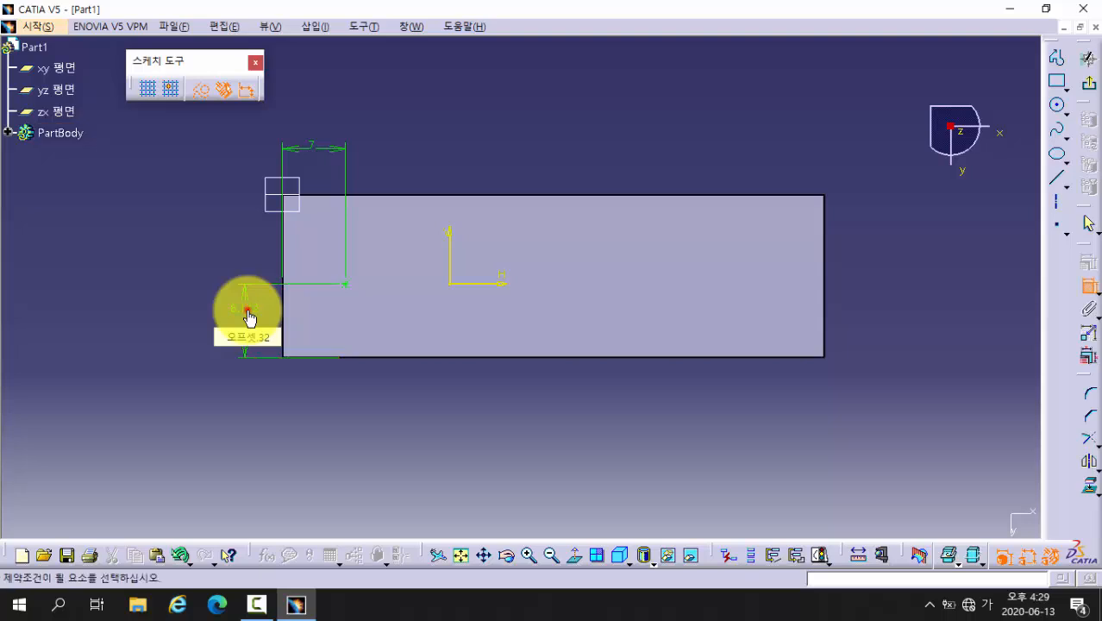
{"action": "double_click", "coordinate": [246, 309]}
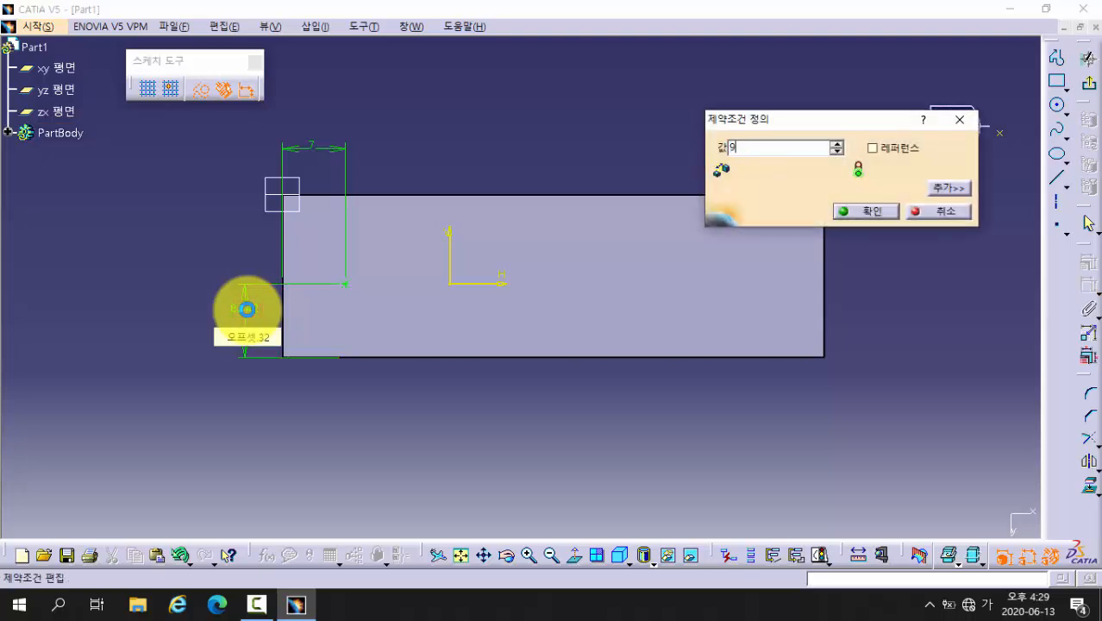
{"action": "key", "text": "Return"}
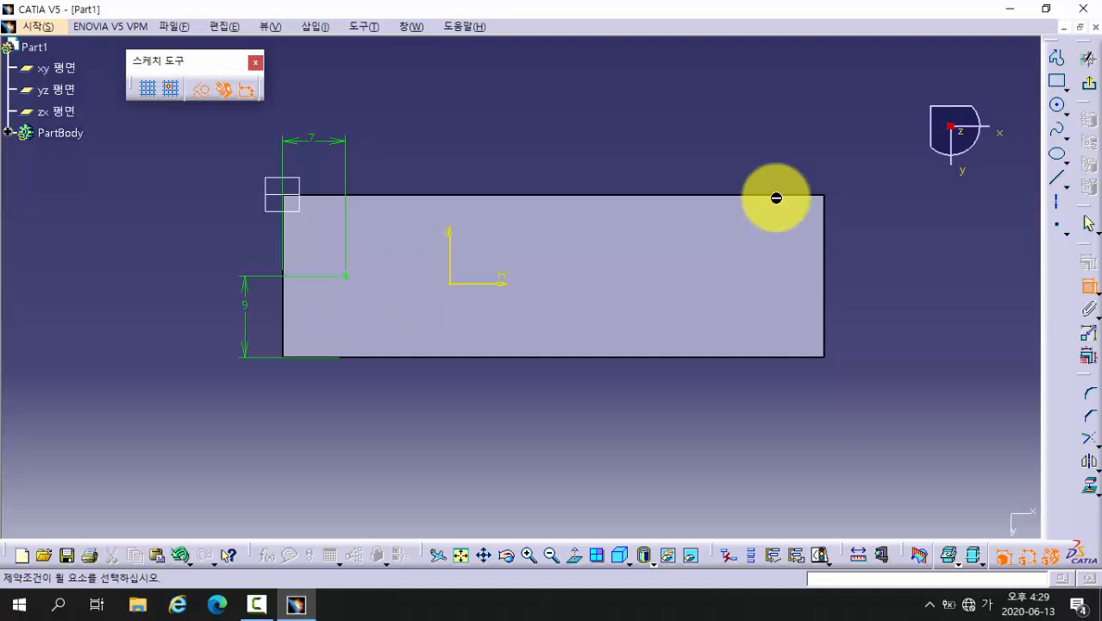
{"action": "left_click", "coordinate": [1091, 89]}
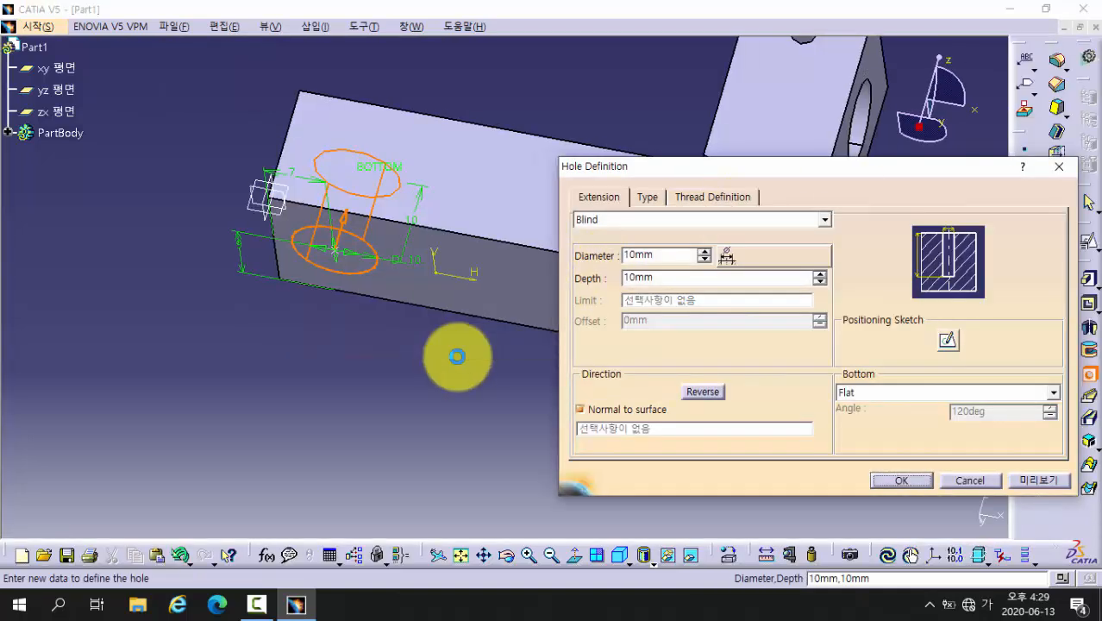
- Set the hole's diameter to 4.5 mm and its extension to Up To Last
{"action": "middle_click_drag", "start_coordinate": [440, 338], "coordinate": [483, 308]}
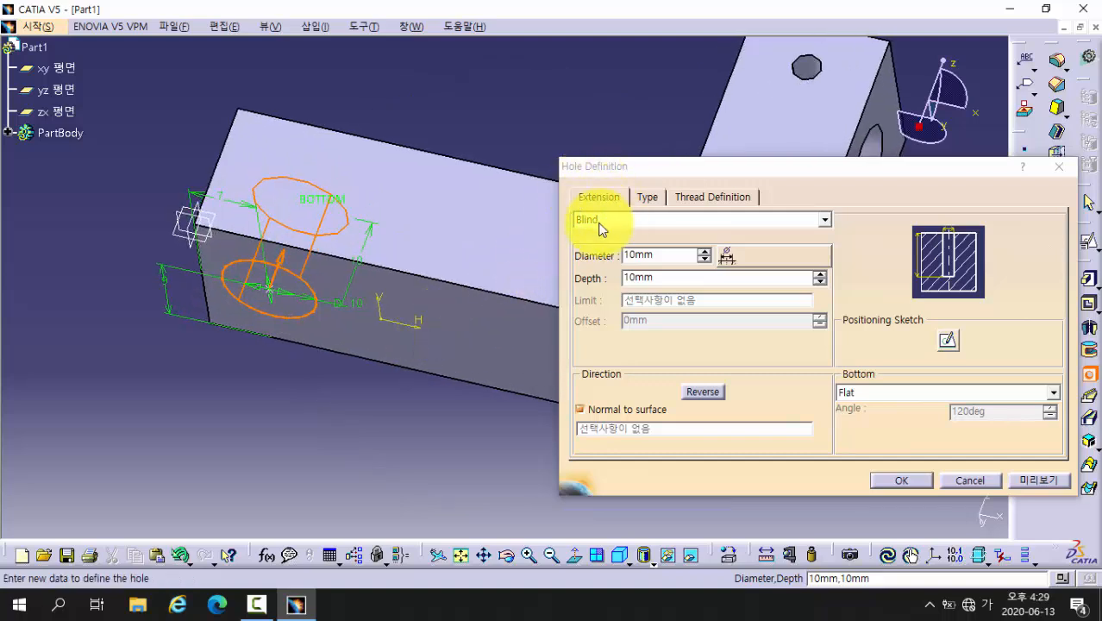
{"action": "left_click", "coordinate": [666, 254]}
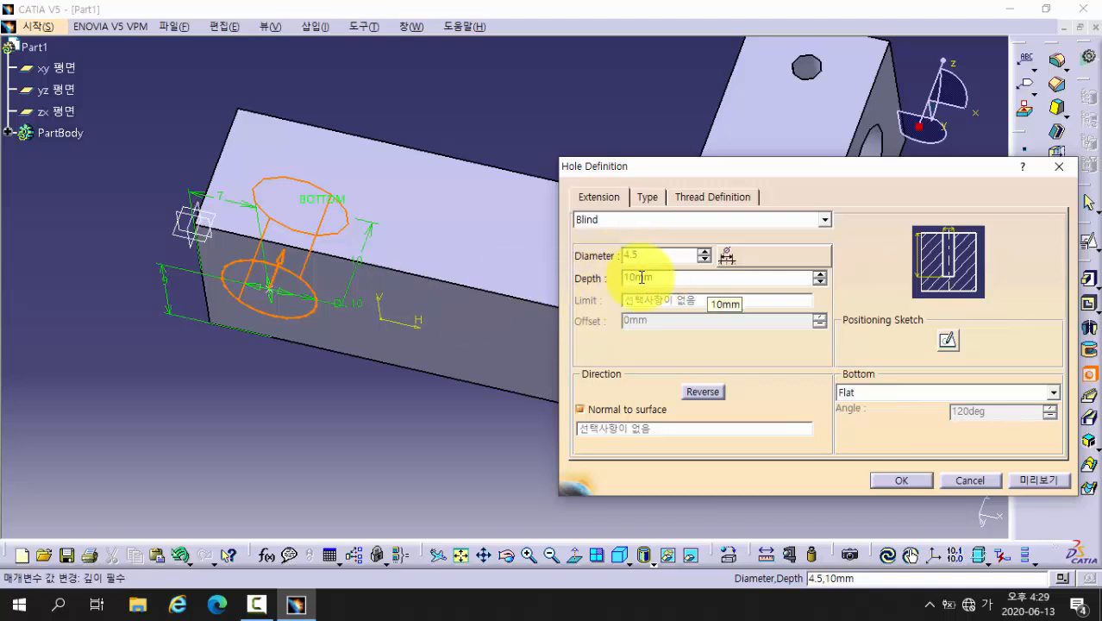
{"action": "left_click", "coordinate": [588, 222]}
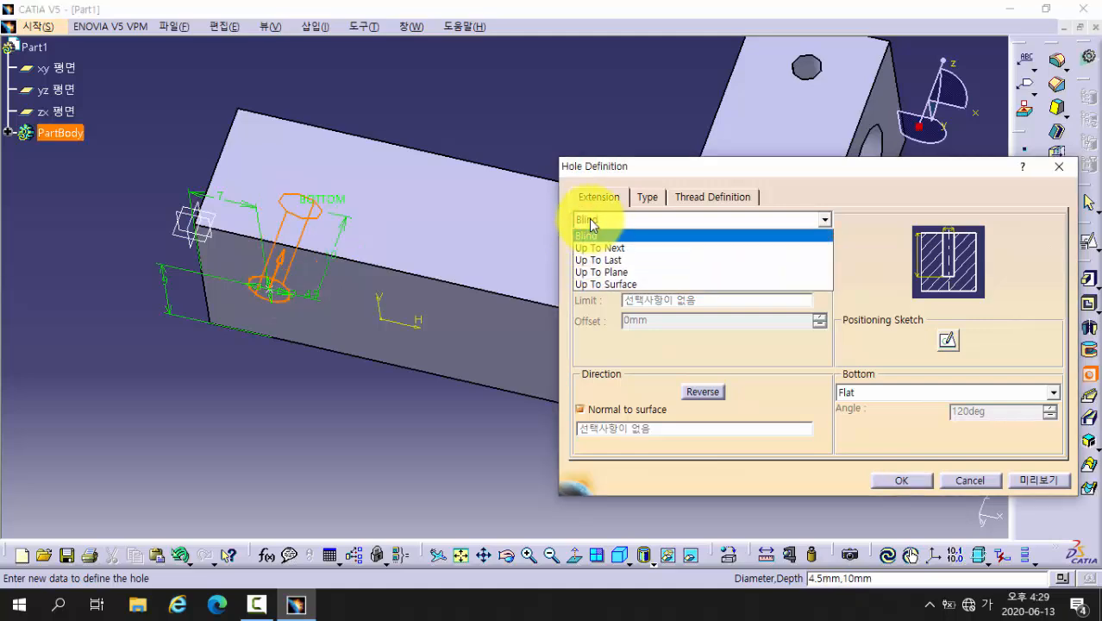
{"action": "left_click", "coordinate": [618, 267]}
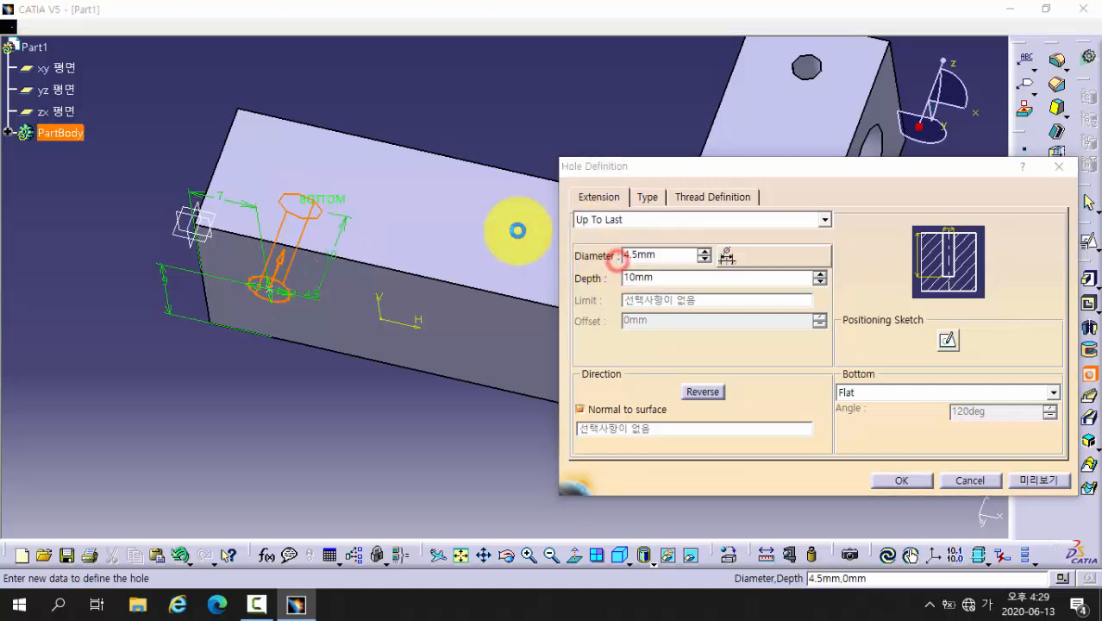
{"action": "middle_click_drag", "start_coordinate": [450, 222], "coordinate": [427, 293]}
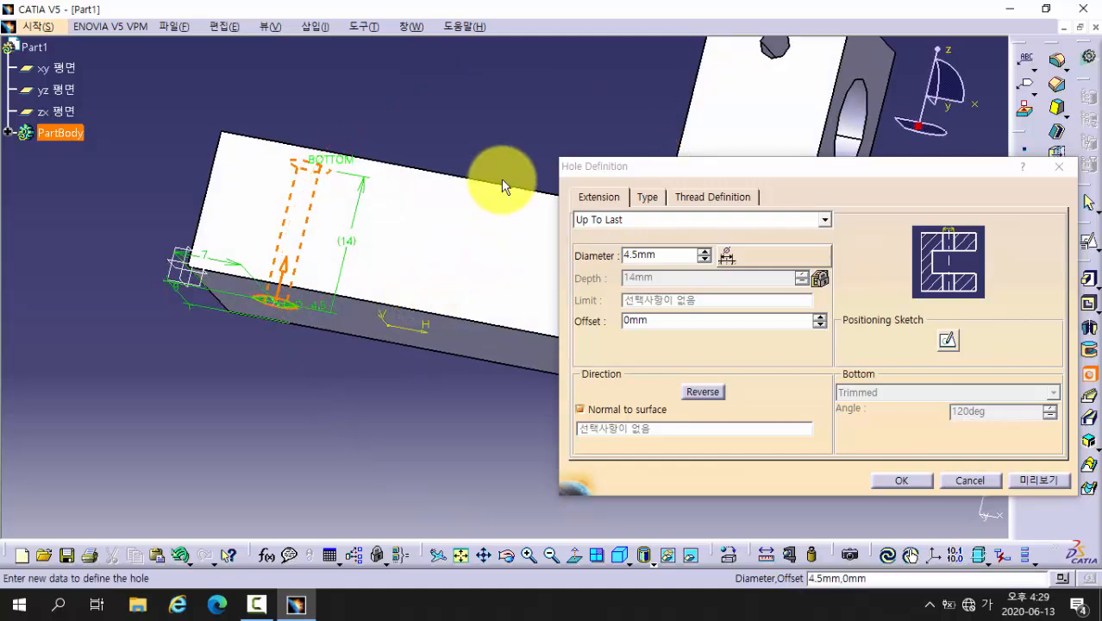
- Make the hole Counterbored with an 8 mm counterbore diameter and 4.4 mm depth, then create it
{"action": "left_click", "coordinate": [656, 198]}
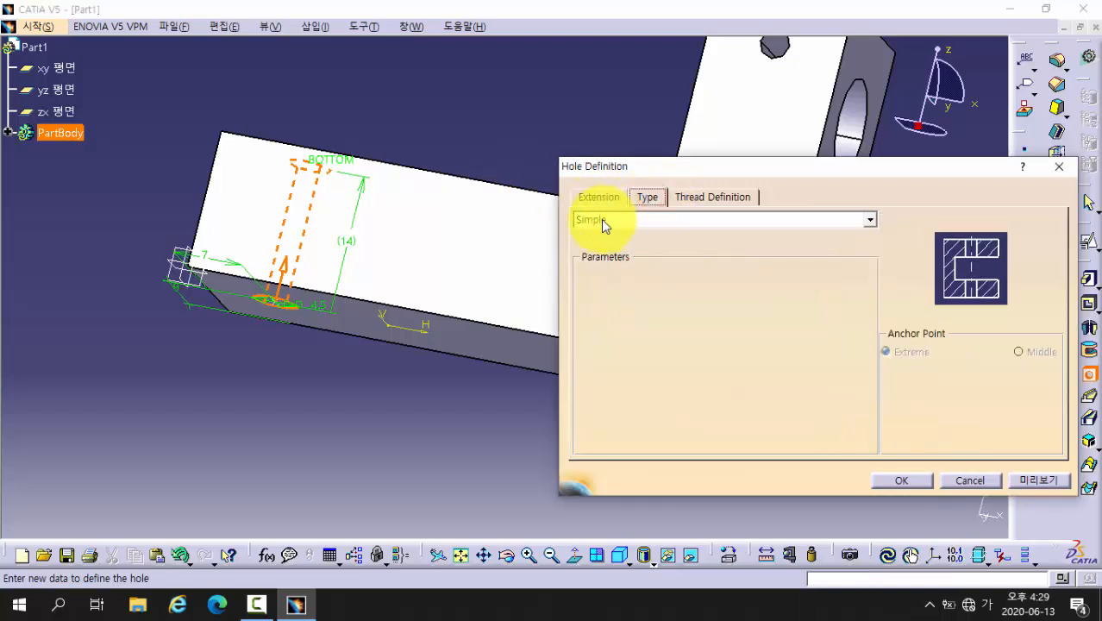
{"action": "left_click", "coordinate": [602, 220]}
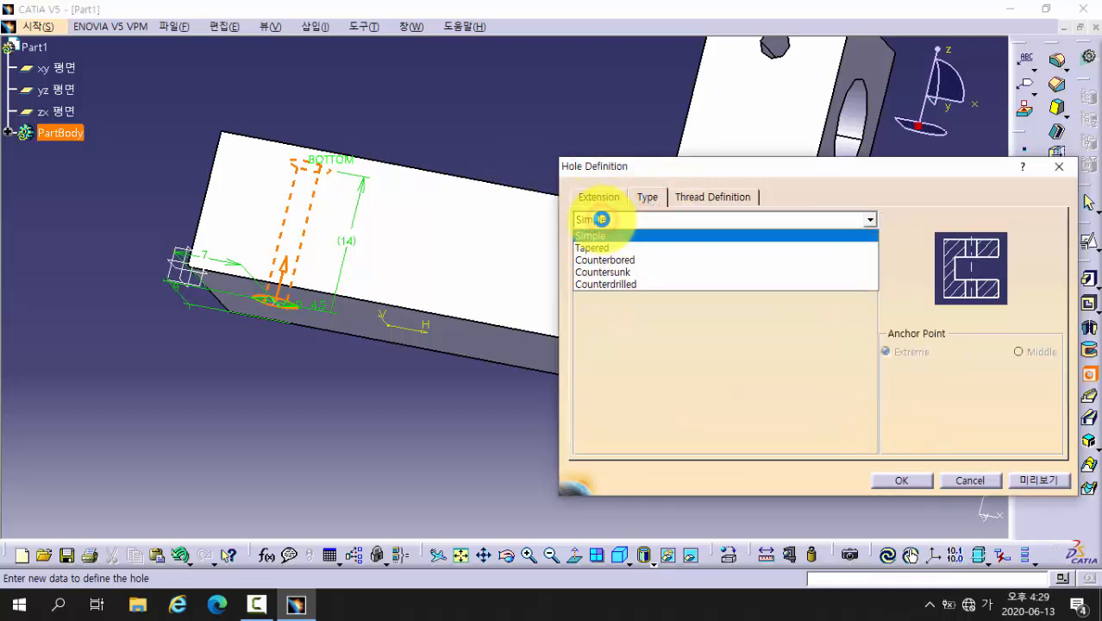
{"action": "left_click", "coordinate": [627, 262]}
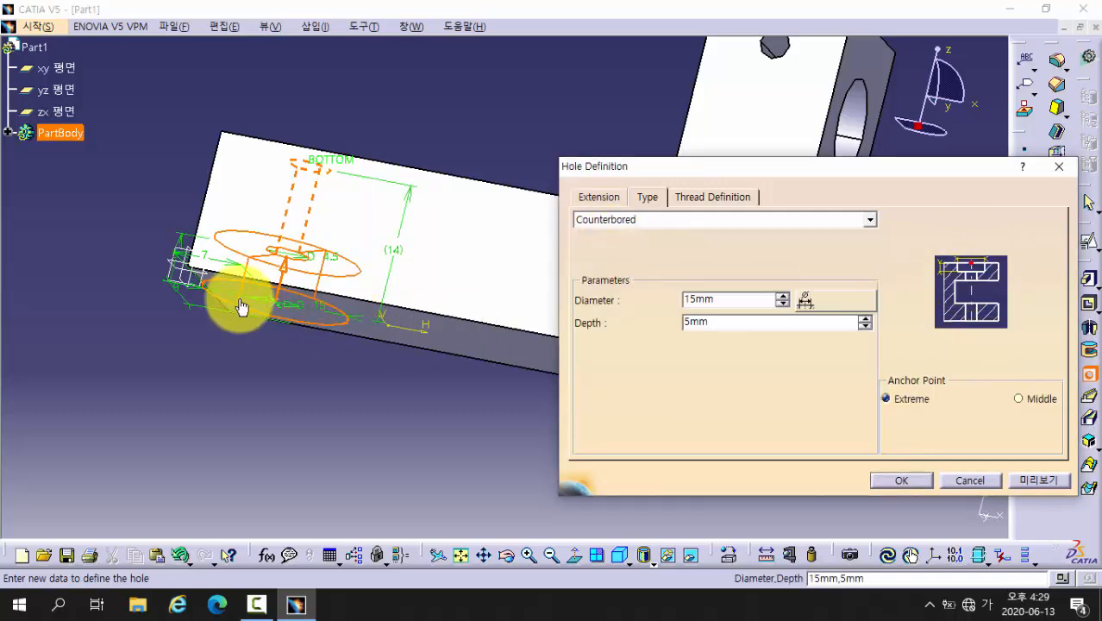
{"action": "double_click", "coordinate": [732, 300]}
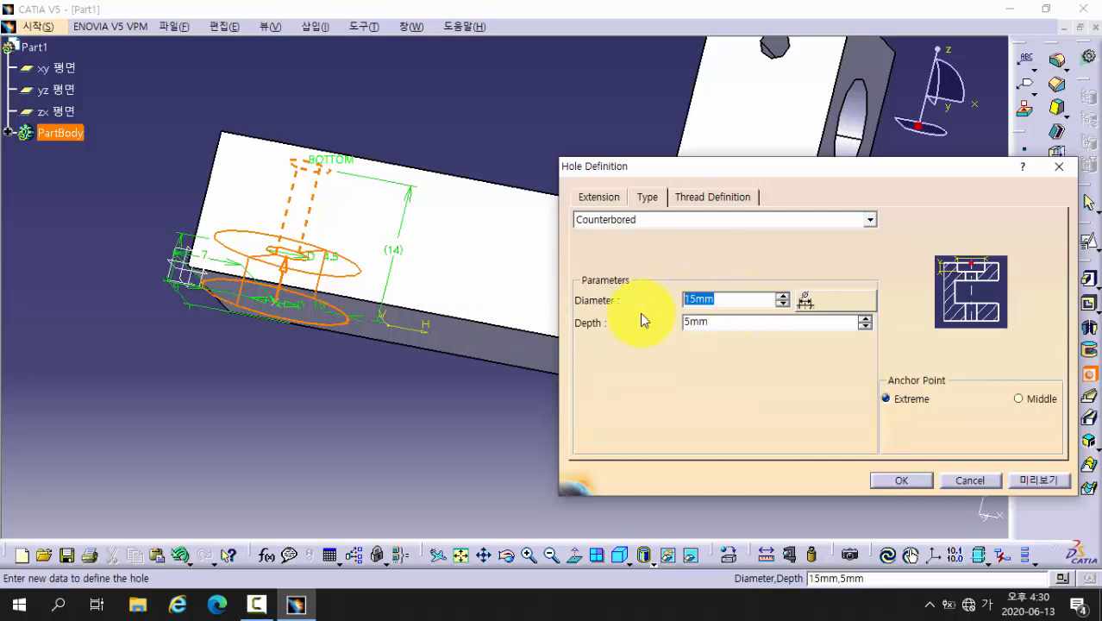
{"action": "type", "text": "8"}
{"action": "left_click", "coordinate": [713, 320]}
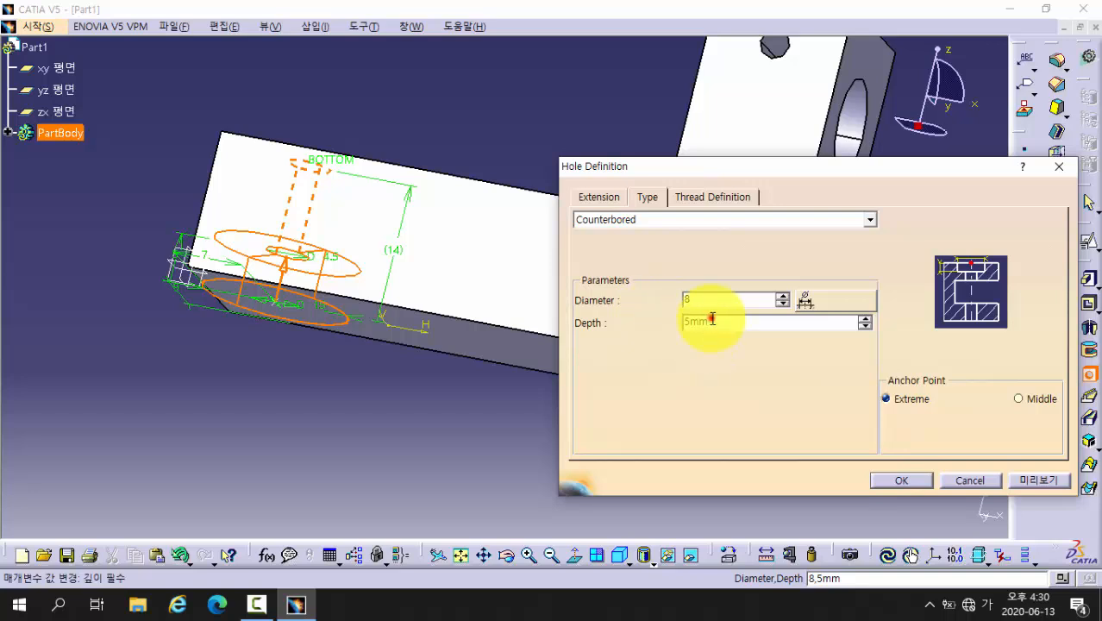
{"action": "double_click", "coordinate": [721, 321]}
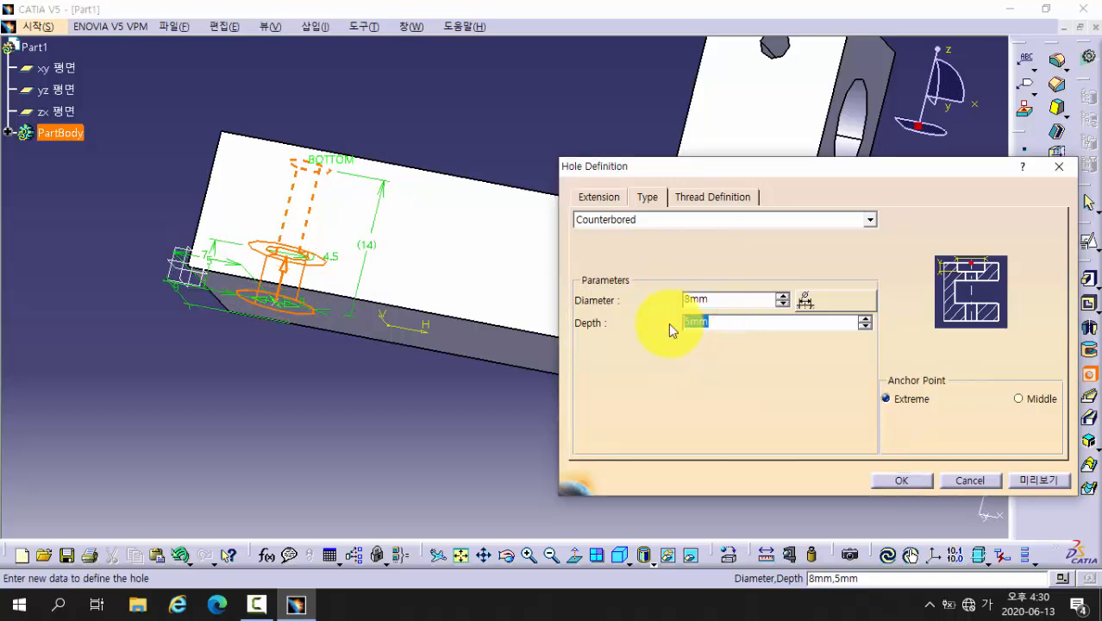
{"action": "type", "text": "4.4"}
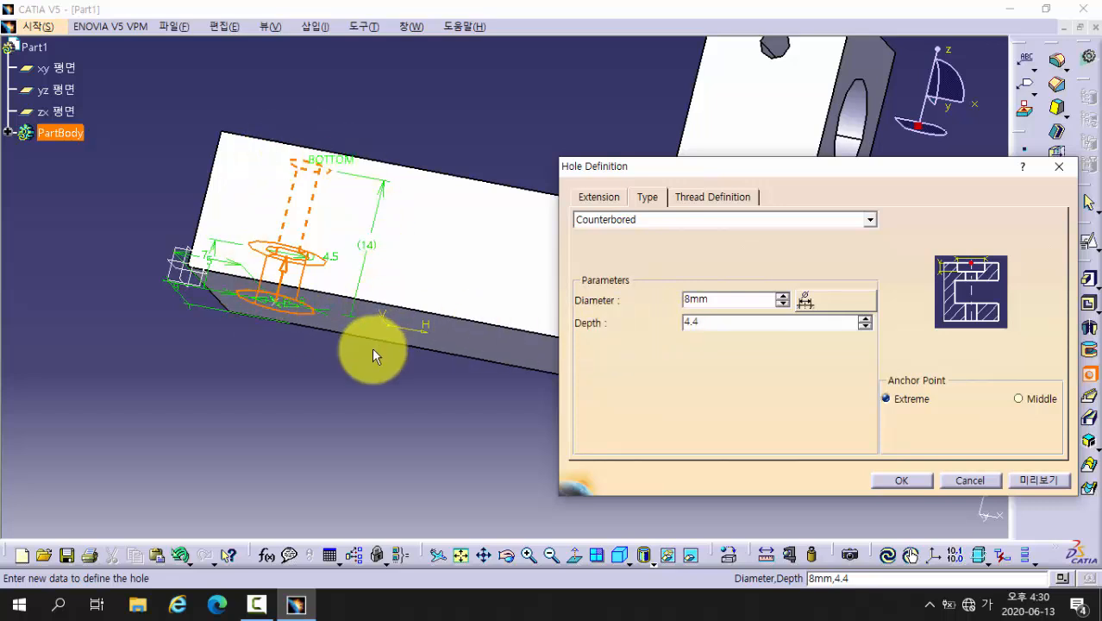
{"action": "left_click", "coordinate": [1030, 481]}
{"action": "left_click", "coordinate": [889, 481]}
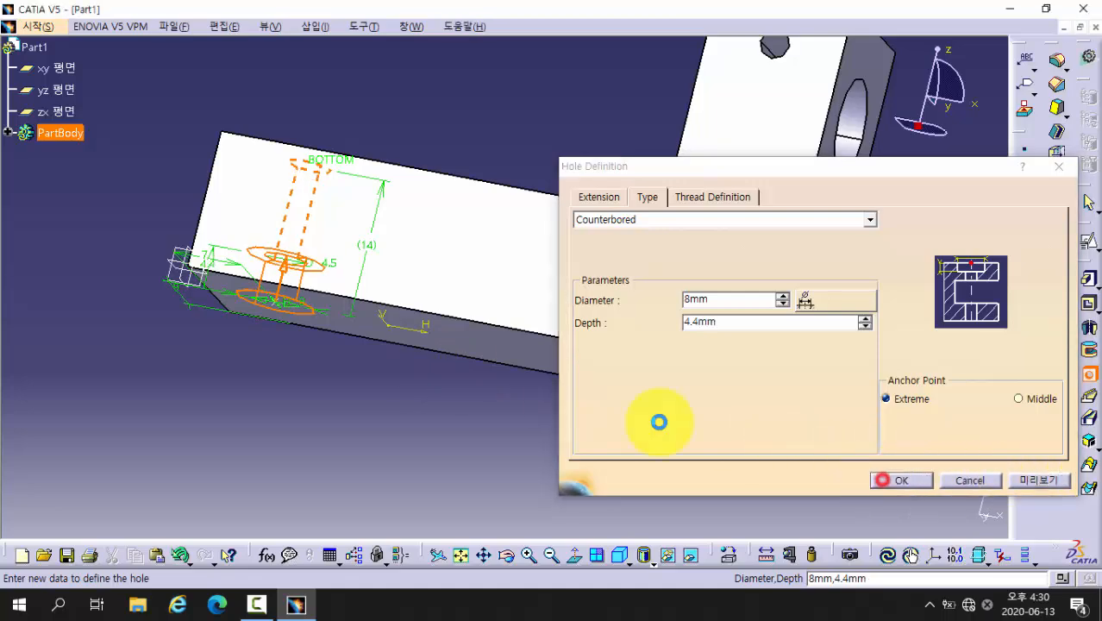
- Chamfer the large hole's rim on the upright's outer face with a 1 mm length and 45° angle
{"action": "middle_click_drag", "start_coordinate": [660, 419], "coordinate": [457, 384]}
{"action": "middle_click_drag", "start_coordinate": [403, 286], "coordinate": [556, 334]}
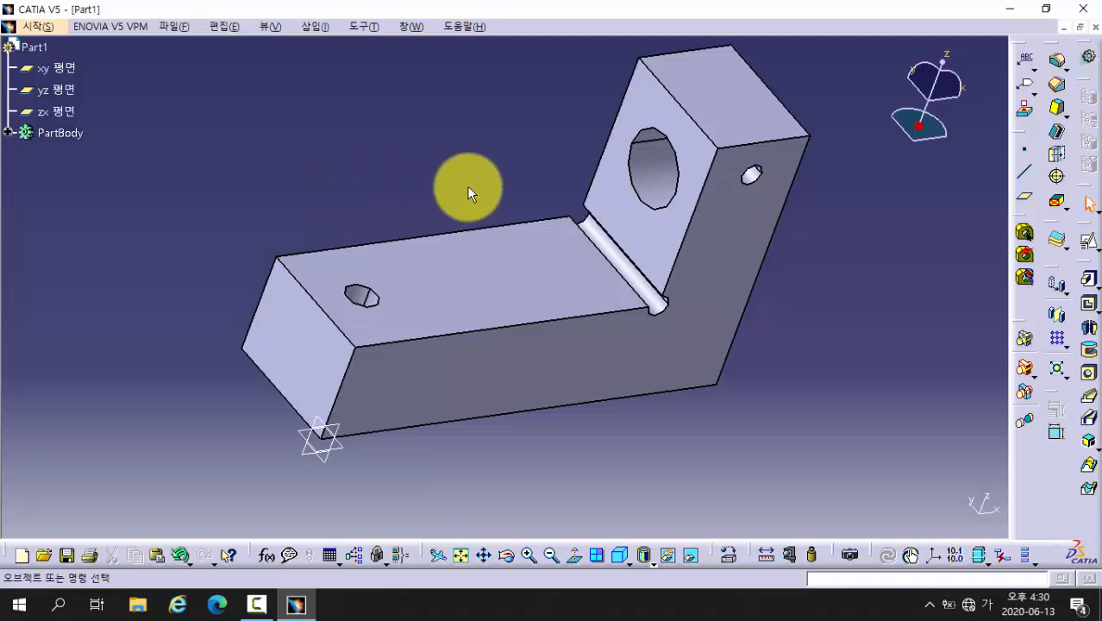
{"action": "middle_click_drag", "start_coordinate": [725, 297], "coordinate": [569, 302]}
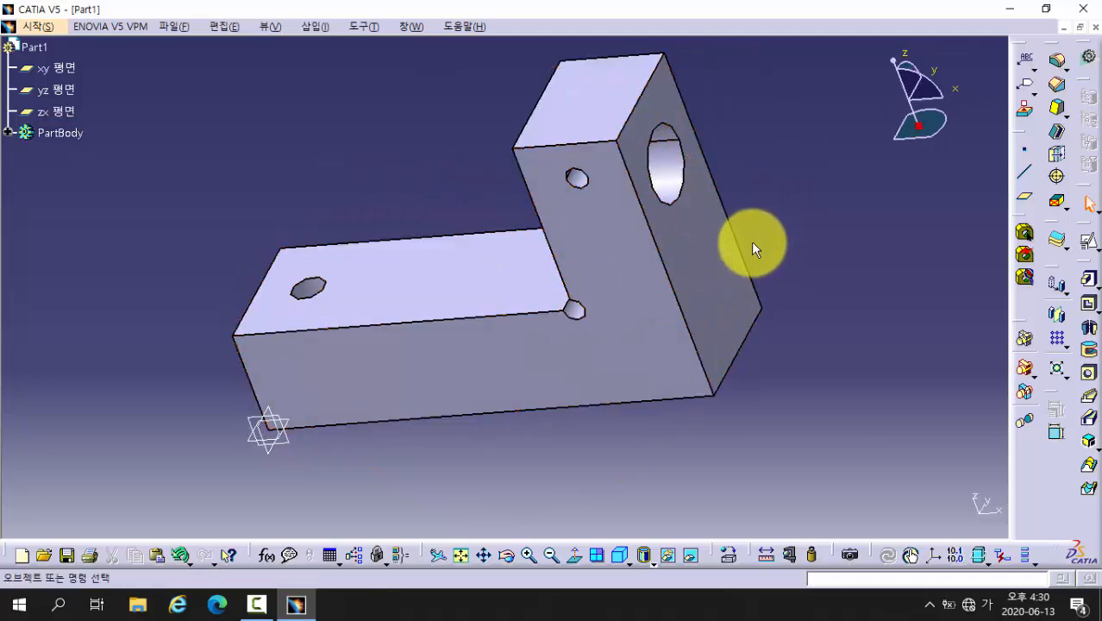
{"action": "left_click", "coordinate": [1058, 89]}
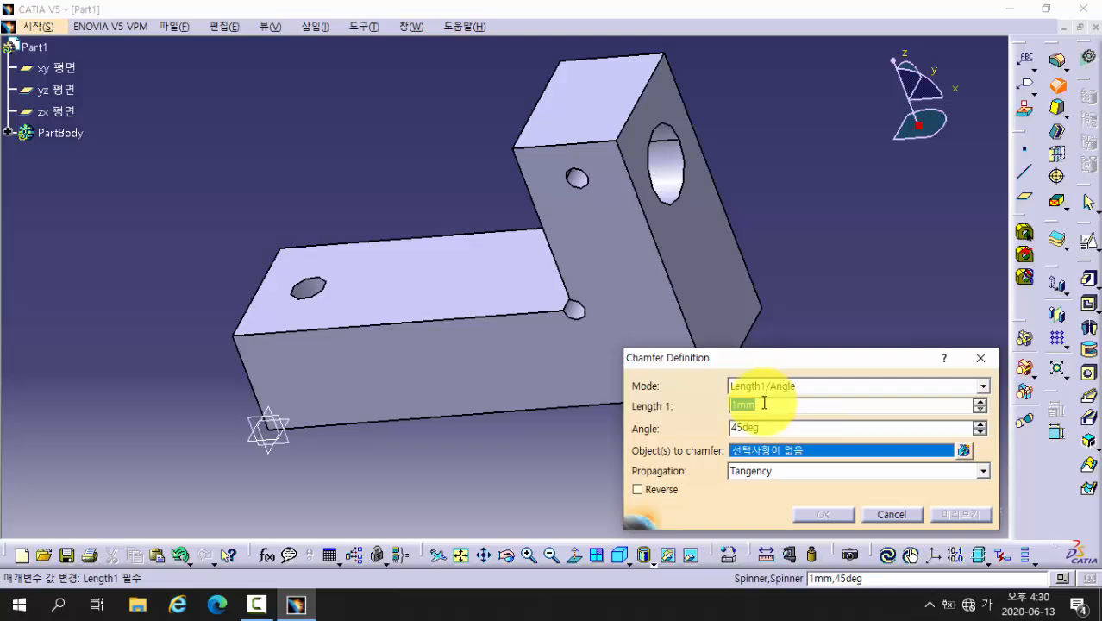
{"action": "middle_click_drag", "start_coordinate": [776, 197], "coordinate": [714, 188]}
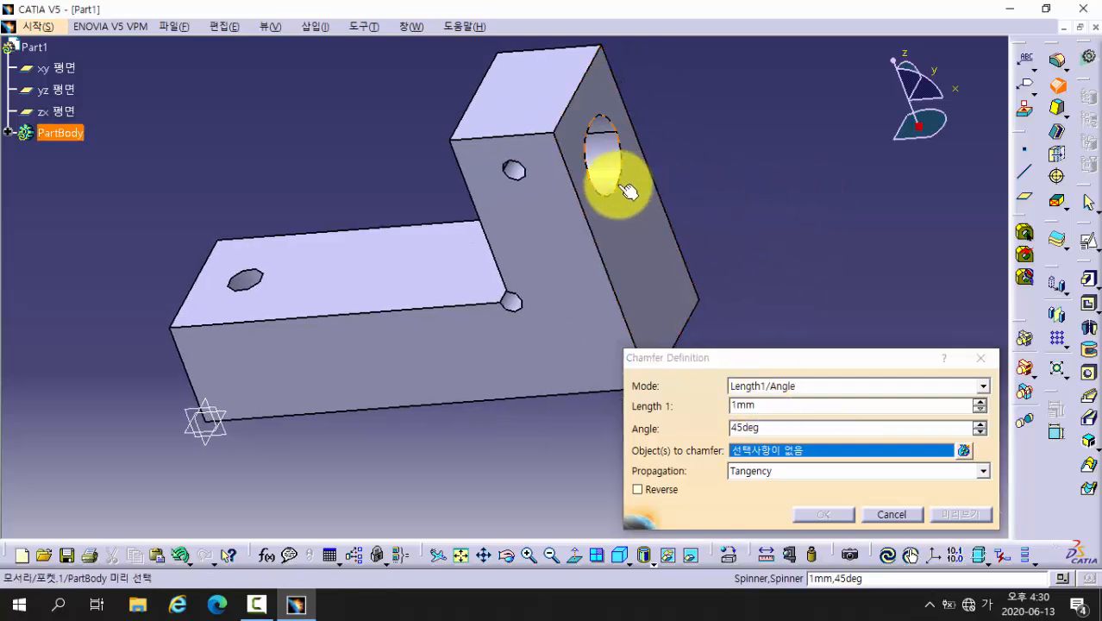
{"action": "left_click", "coordinate": [615, 181]}
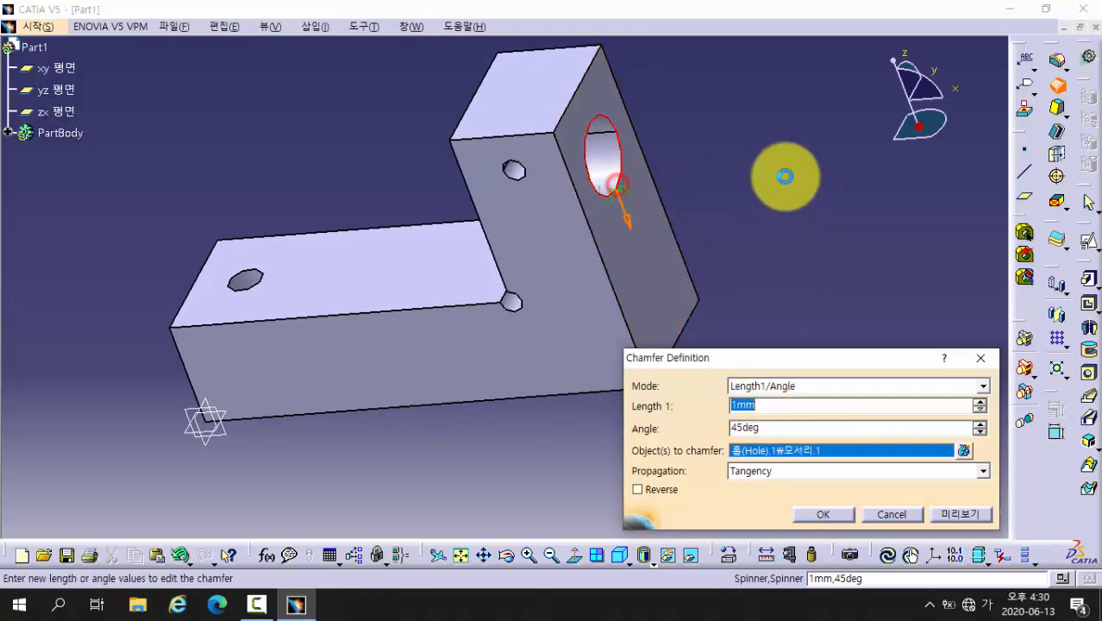
{"action": "left_click", "coordinate": [978, 513]}
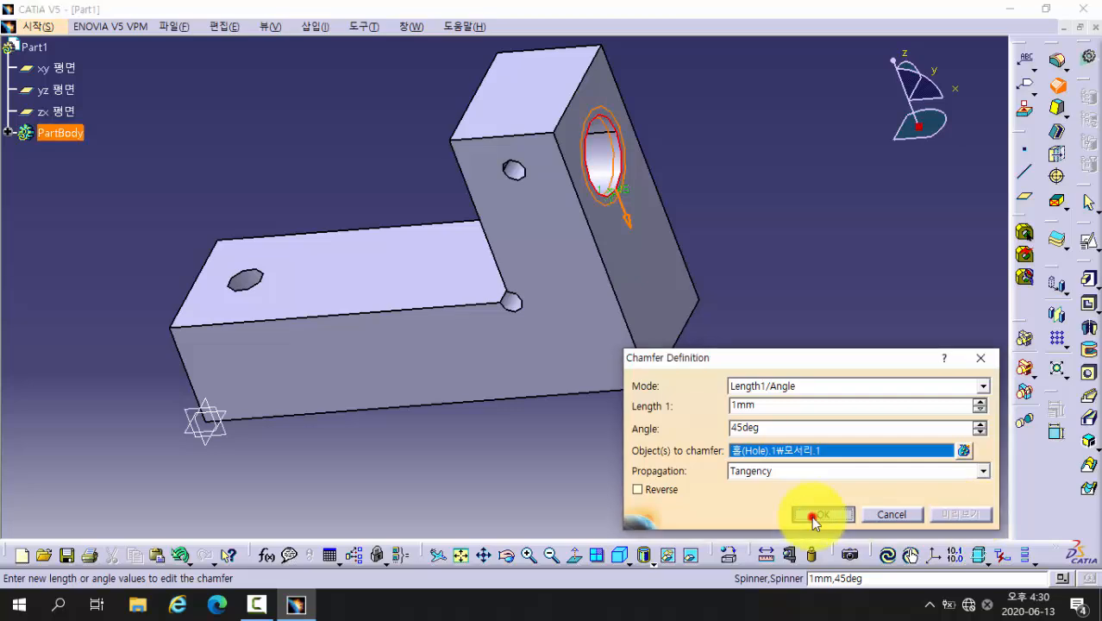
{"action": "left_click", "coordinate": [811, 514]}
{"action": "middle_click_drag", "start_coordinate": [696, 305], "coordinate": [689, 391]}
{"action": "left_click", "coordinate": [713, 388]}
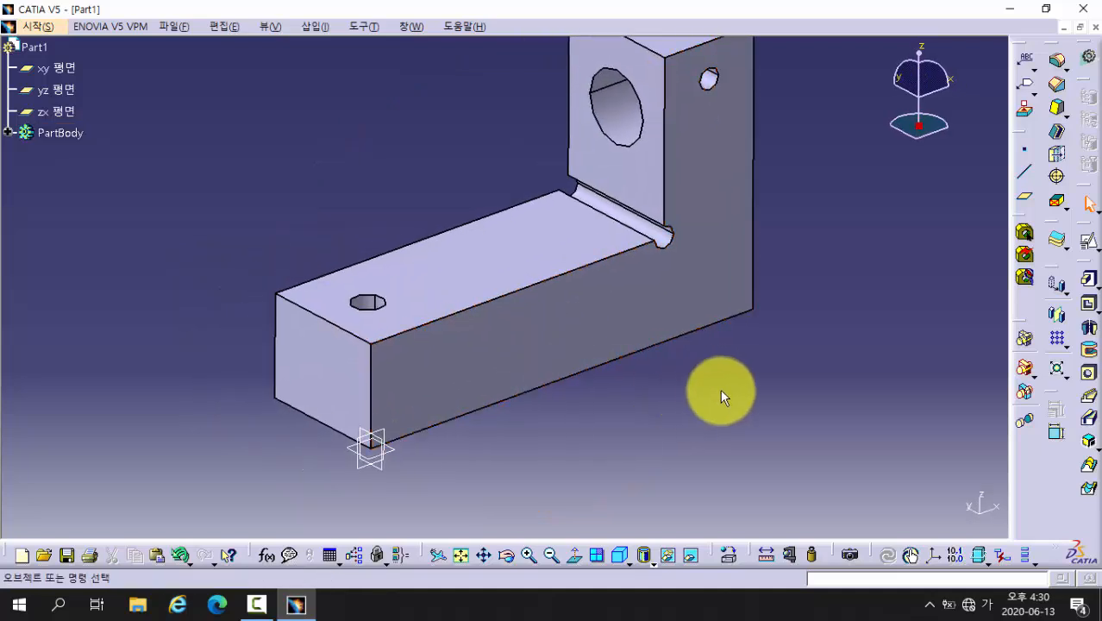
- Chamfer the lower arm's three outer top edges and the two vertical edges at its free end by 1 mm at 45°
{"action": "left_click", "coordinate": [1059, 86]}
{"action": "middle_click_drag", "start_coordinate": [581, 409], "coordinate": [537, 401]}
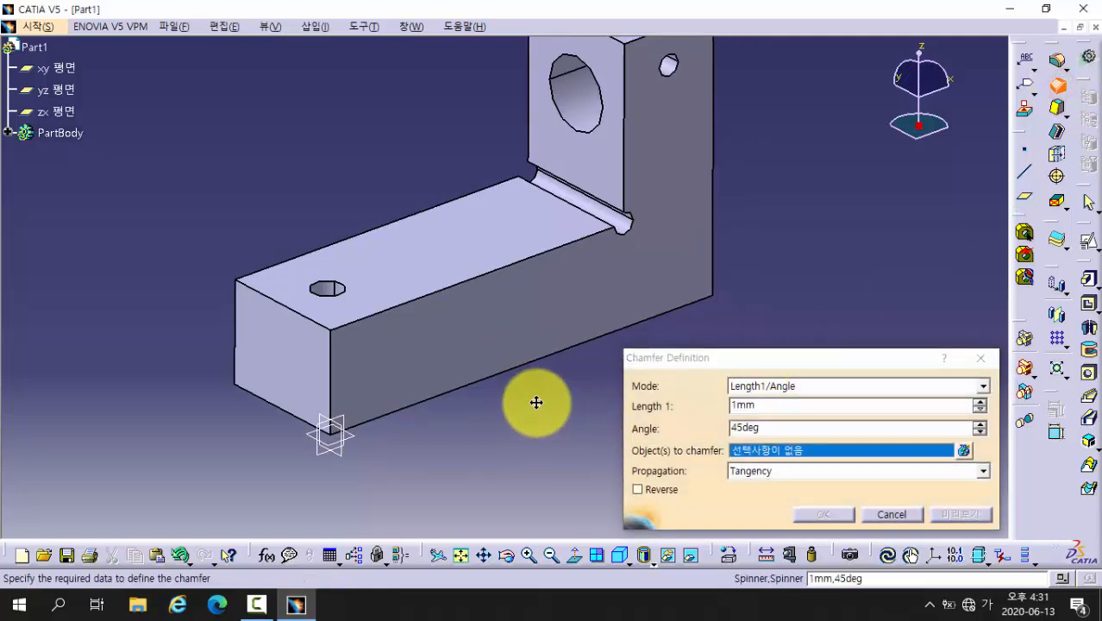
{"action": "left_click", "coordinate": [430, 294]}
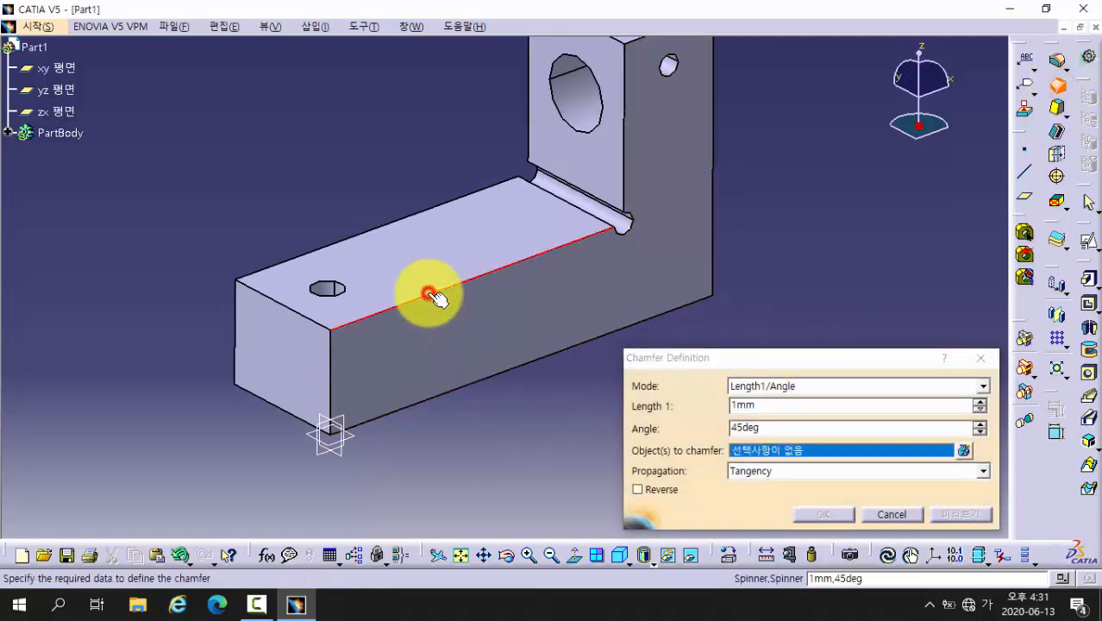
{"action": "left_click", "coordinate": [259, 291]}
{"action": "left_click", "coordinate": [308, 261]}
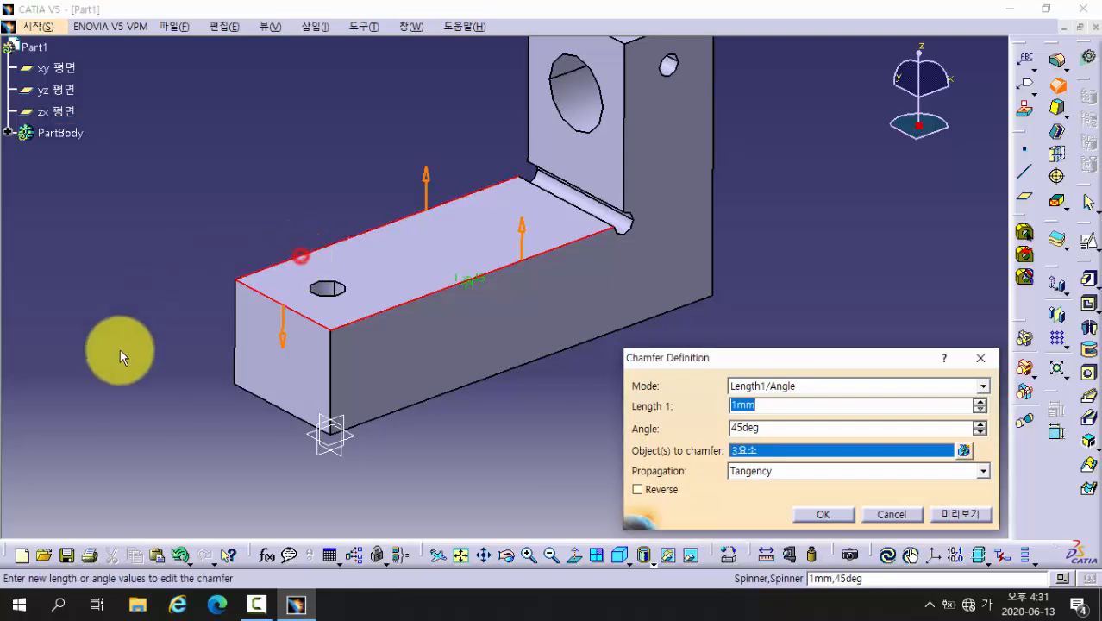
{"action": "left_click", "coordinate": [236, 323]}
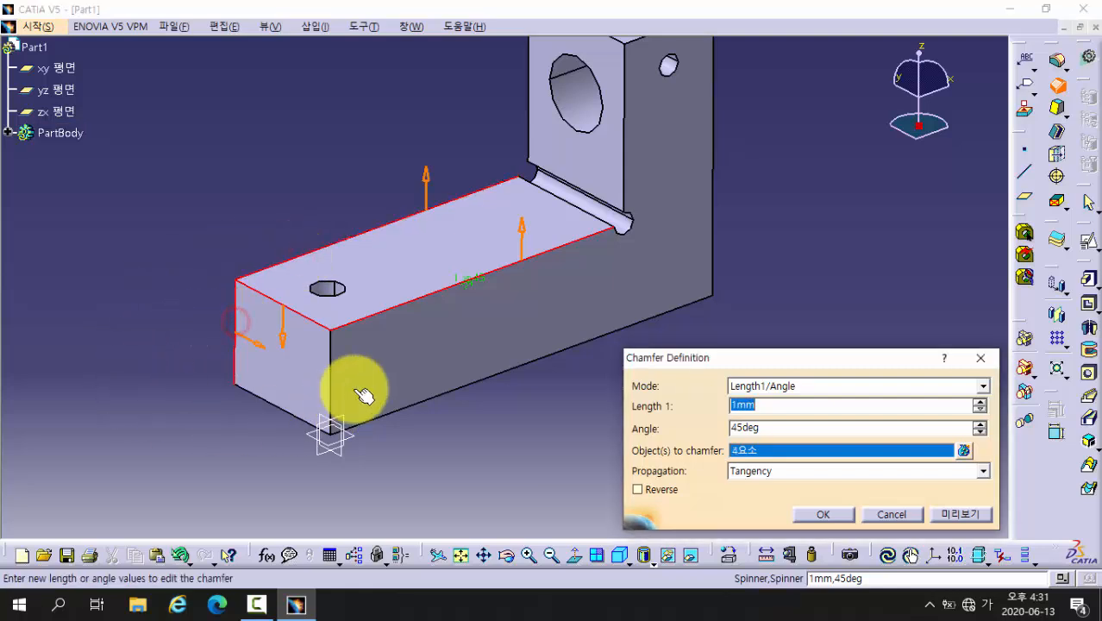
{"action": "left_click", "coordinate": [331, 353]}
{"action": "middle_click_drag", "start_coordinate": [491, 446], "coordinate": [527, 443]}
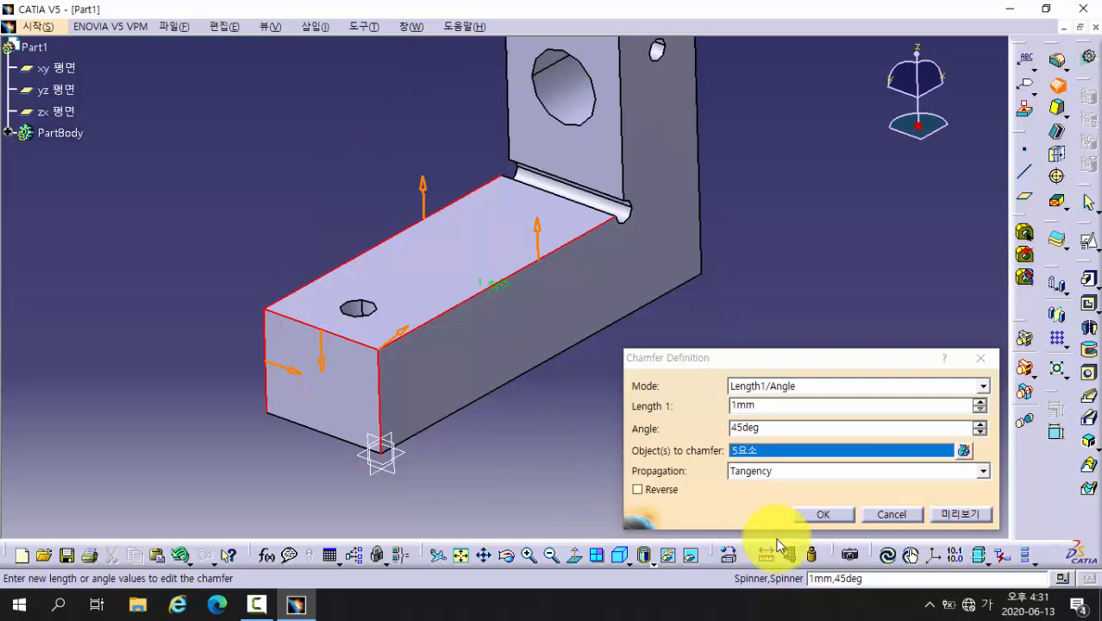
{"action": "left_click", "coordinate": [844, 515]}
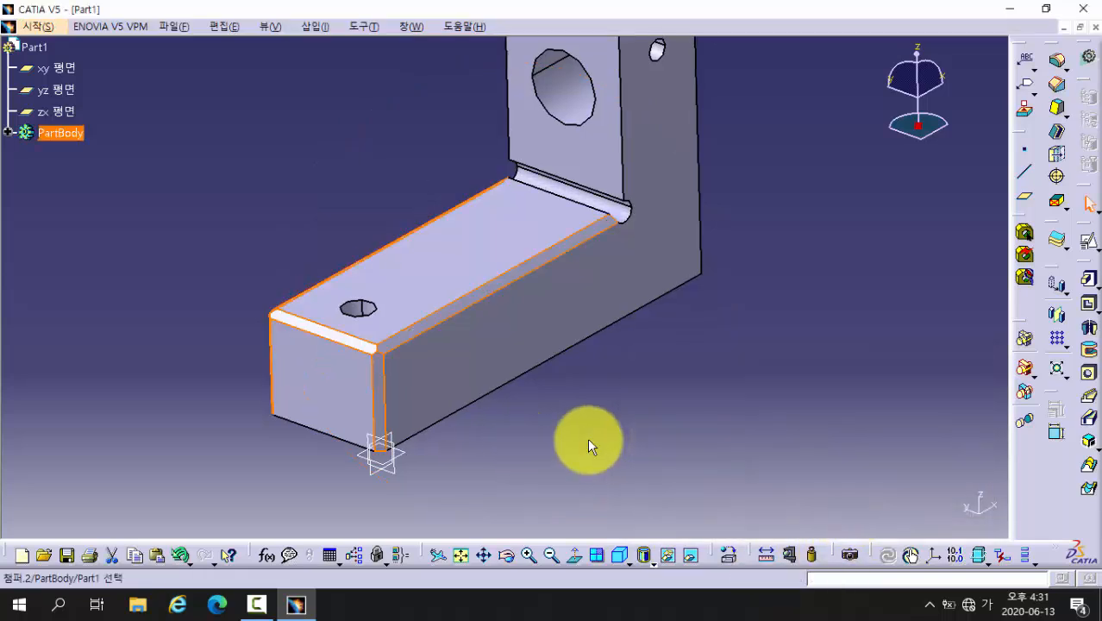
- Save the part to the desktop under the new file name 001 as a CATPart
{"action": "middle_click_drag", "start_coordinate": [529, 409], "coordinate": [546, 352]}
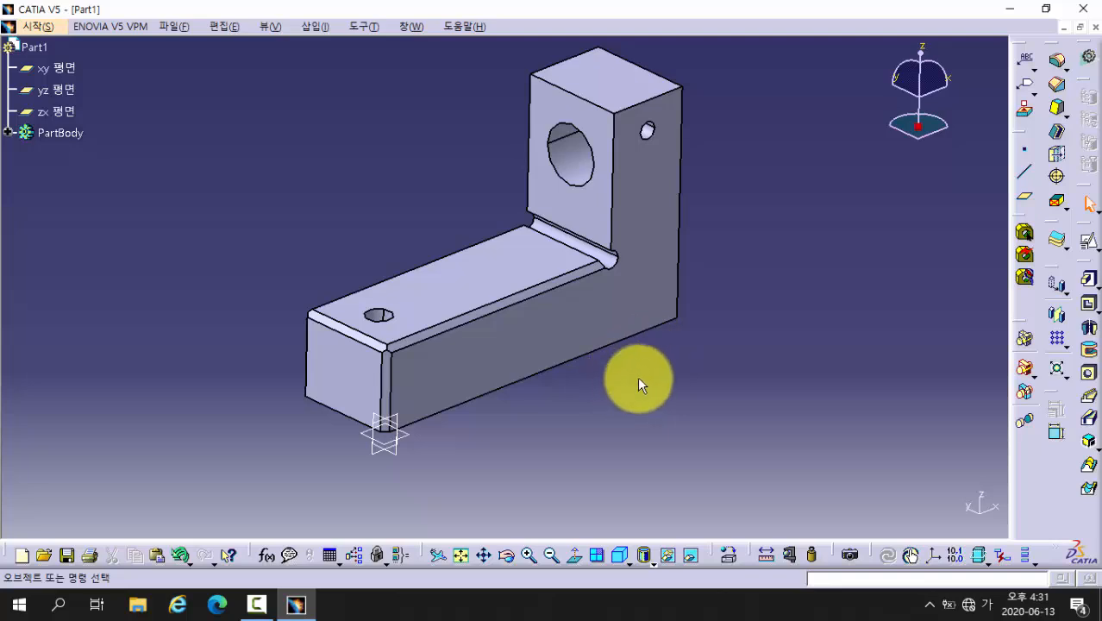
{"action": "middle_click_drag", "start_coordinate": [640, 381], "coordinate": [621, 399]}
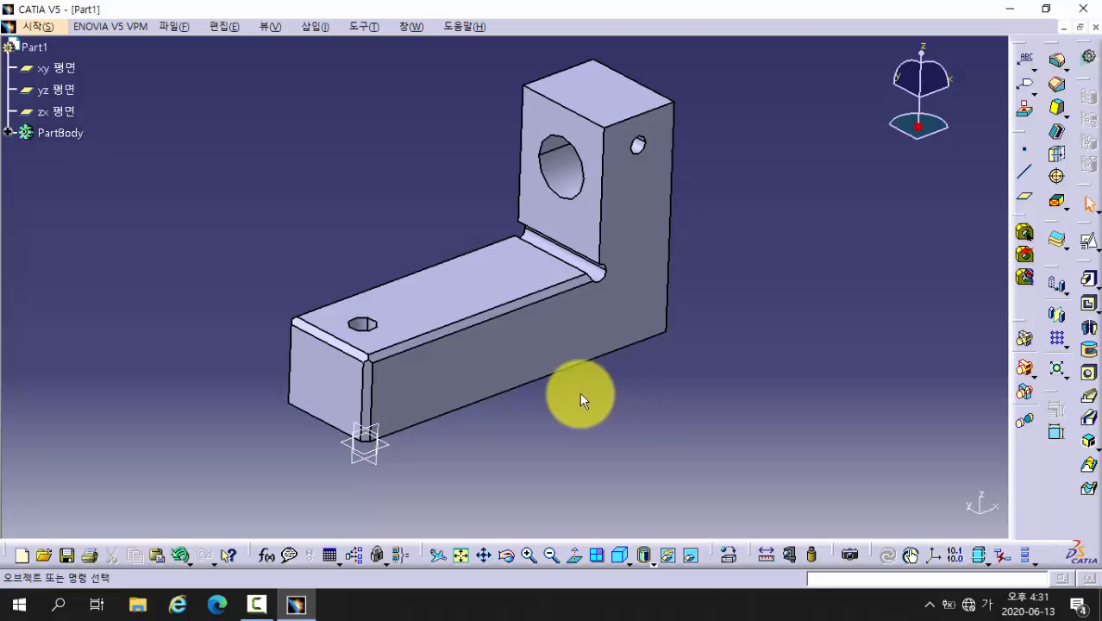
{"action": "left_click", "coordinate": [173, 27]}
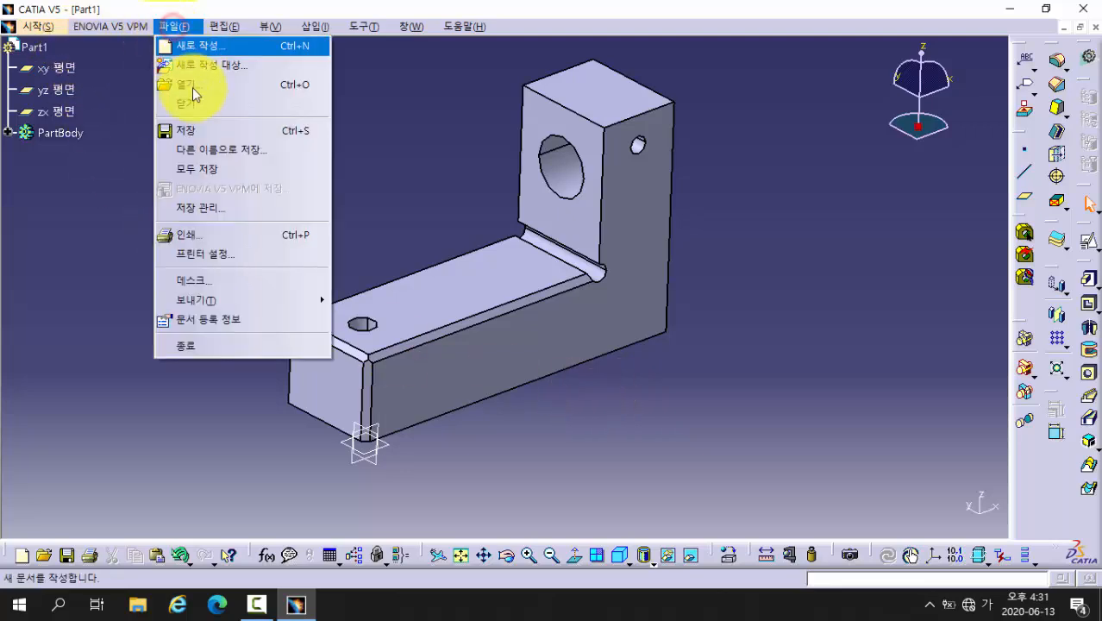
{"action": "left_click", "coordinate": [220, 150]}
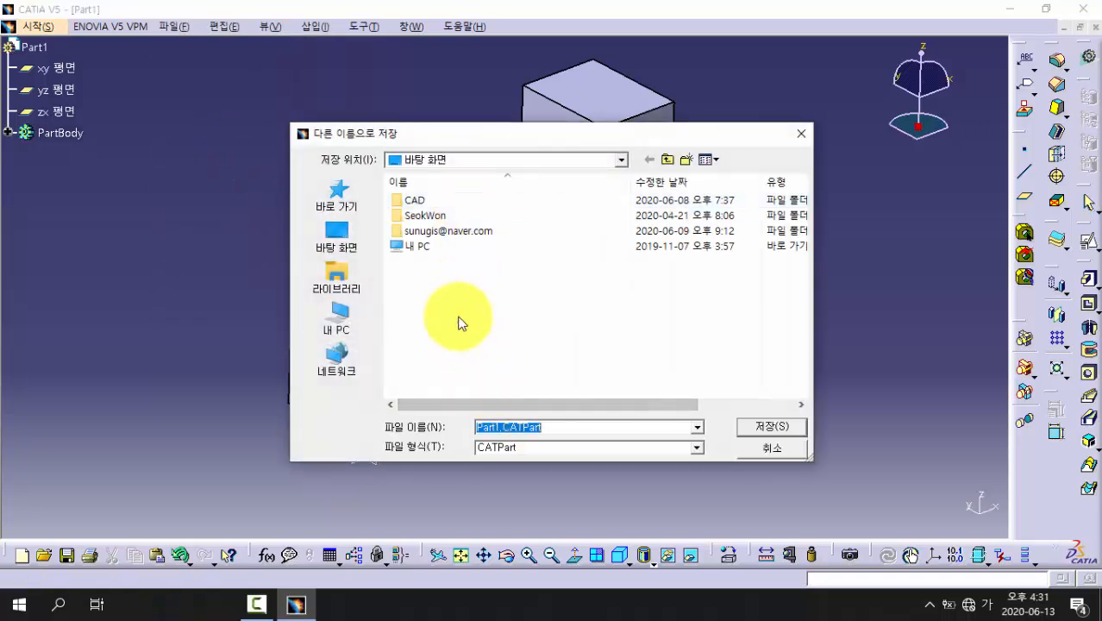
{"action": "double_click", "coordinate": [549, 427]}
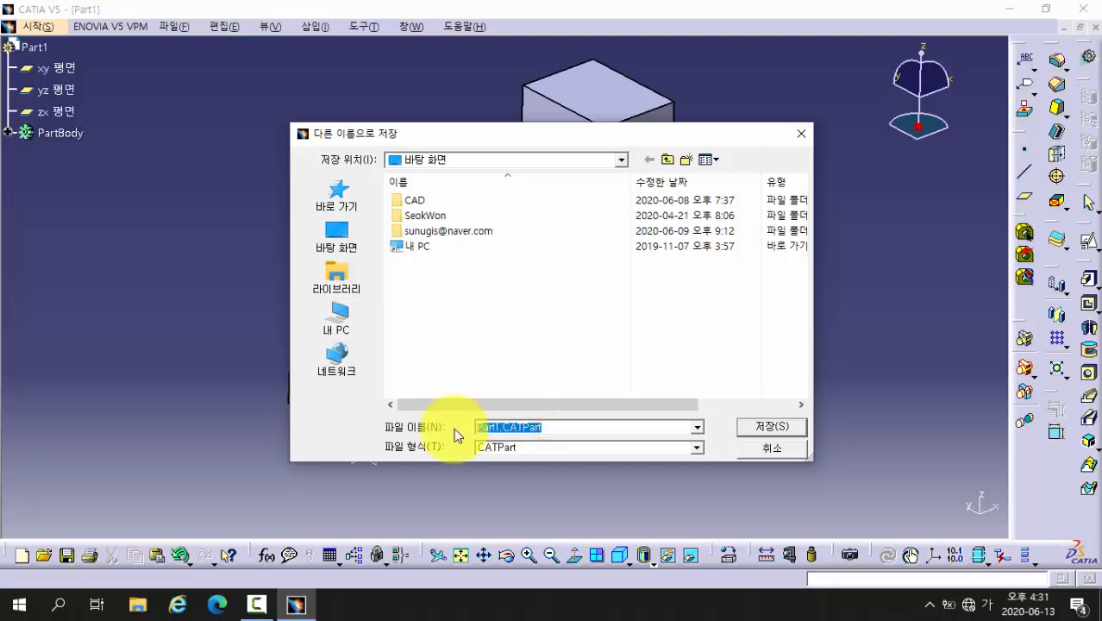
{"action": "type", "text": "1"}
{"action": "key", "text": "Hangul"}
{"action": "type", "text": "Ba"}
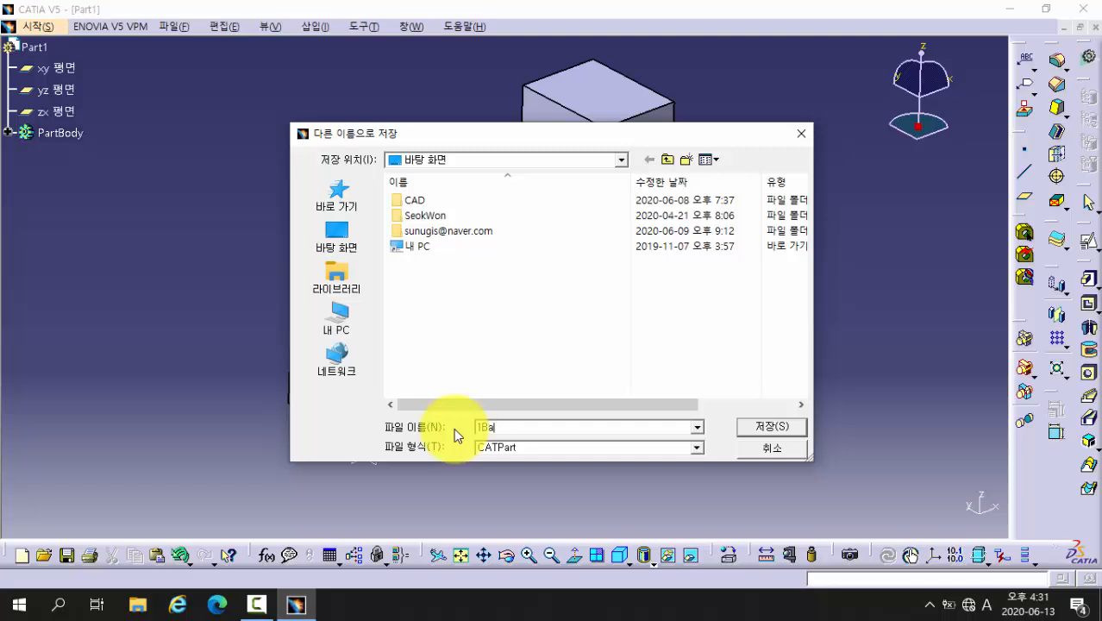
{"action": "type", "text": "se"}
{"action": "key", "text": "BackSpace"}
{"action": "key", "text": "BackSpace"}
{"action": "key", "text": "BackSpace"}
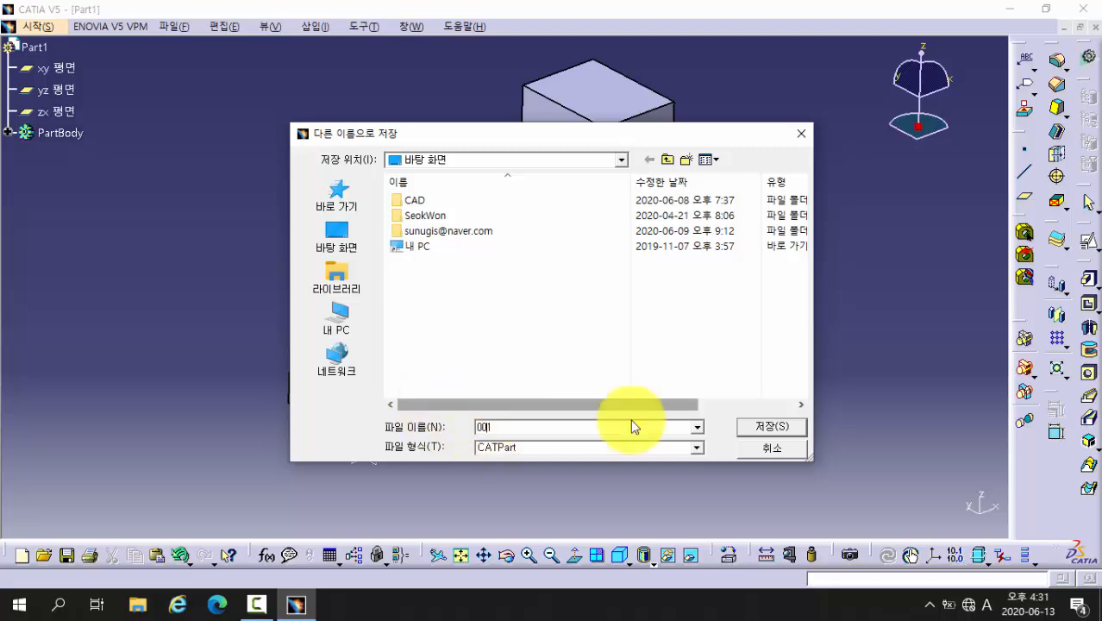
{"action": "left_click", "coordinate": [759, 426]}
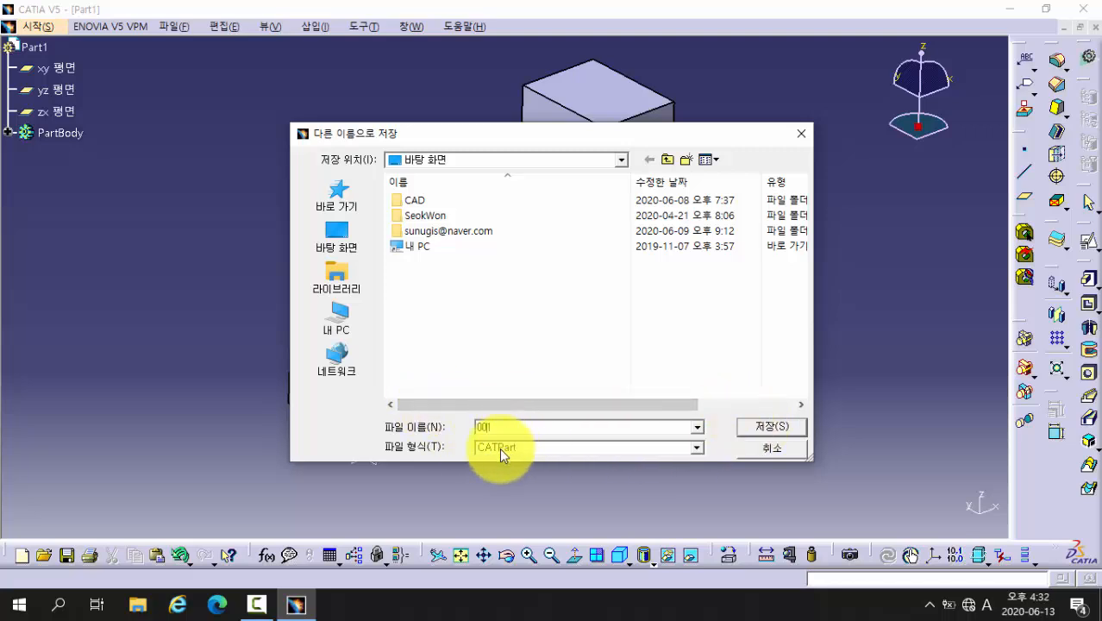
{"action": "left_click", "coordinate": [769, 427]}
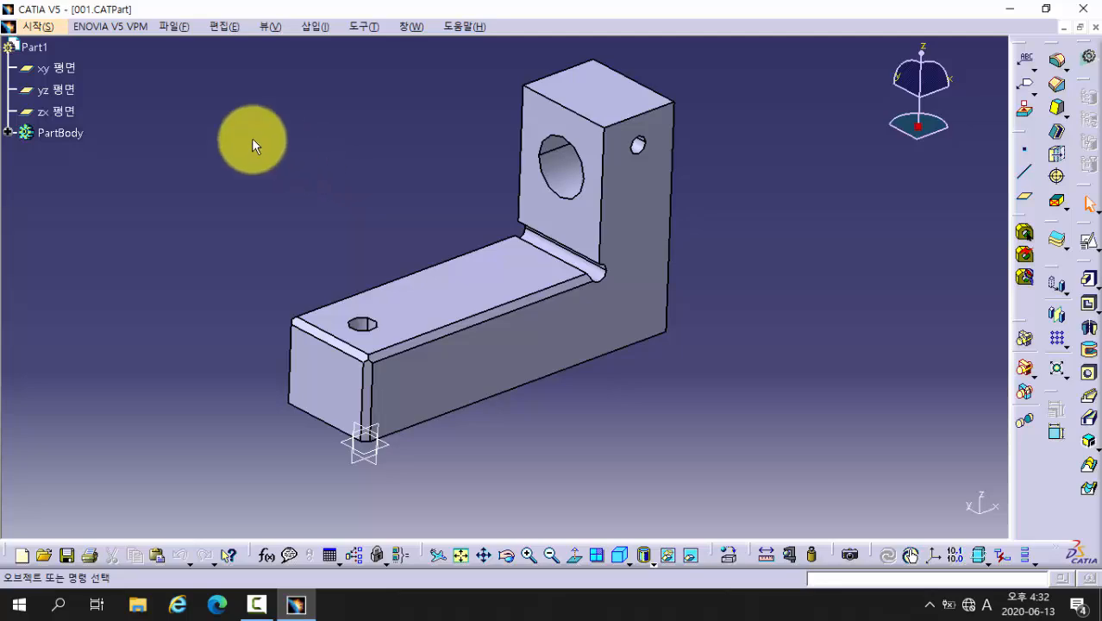
- Create a new Part Design part with the name Part2
{"action": "left_click", "coordinate": [38, 26]}
{"action": "mouse_move", "coordinate": [71, 69]}
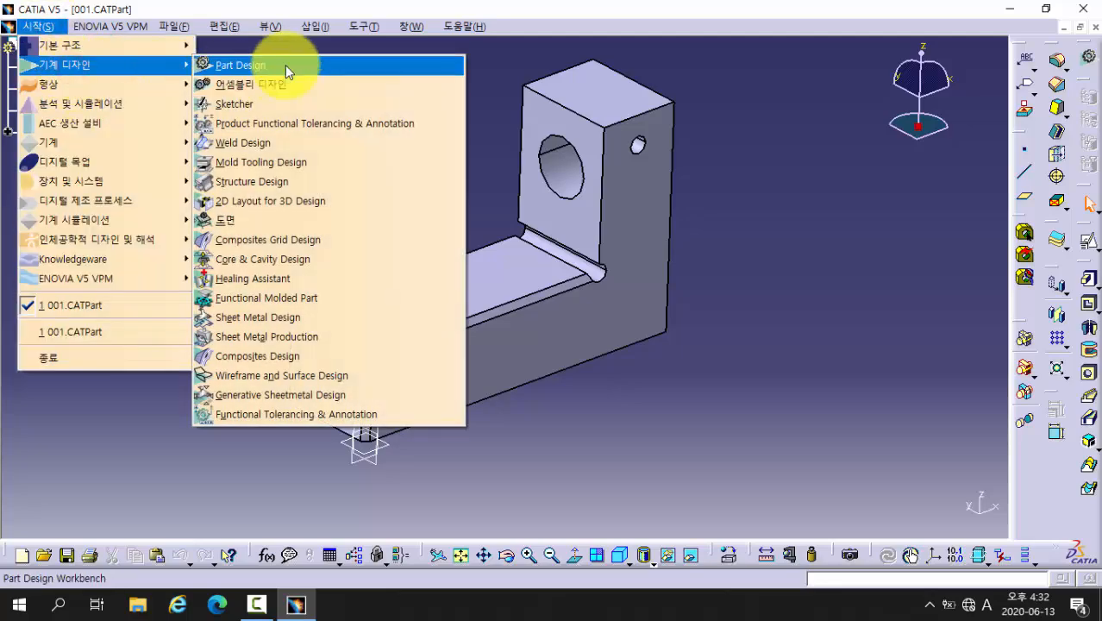
{"action": "left_click", "coordinate": [284, 65]}
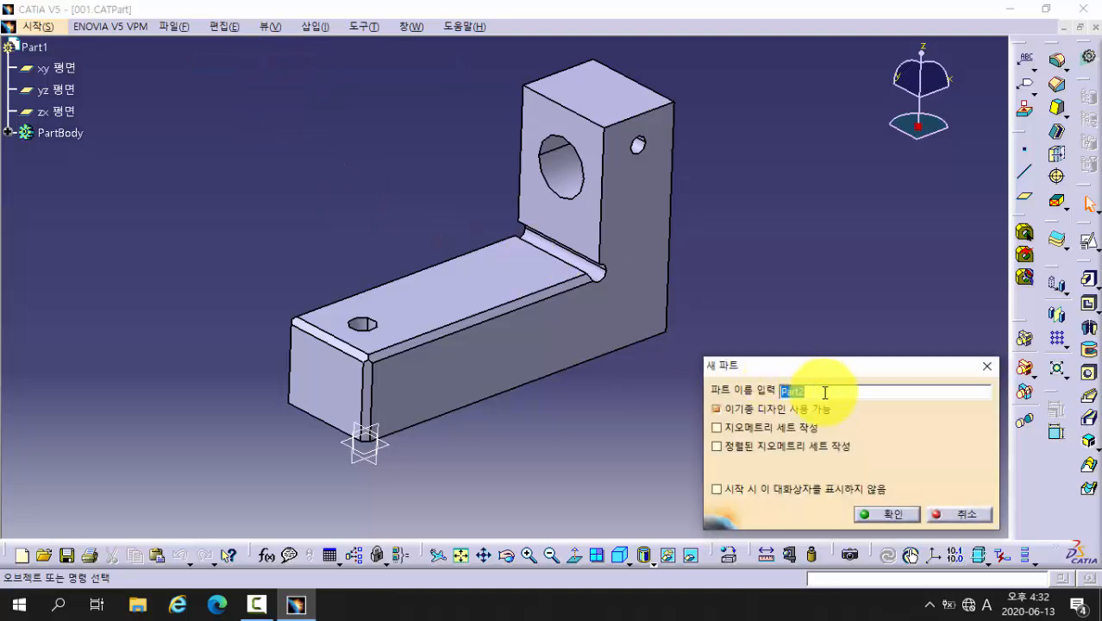
{"action": "left_click", "coordinate": [874, 514]}
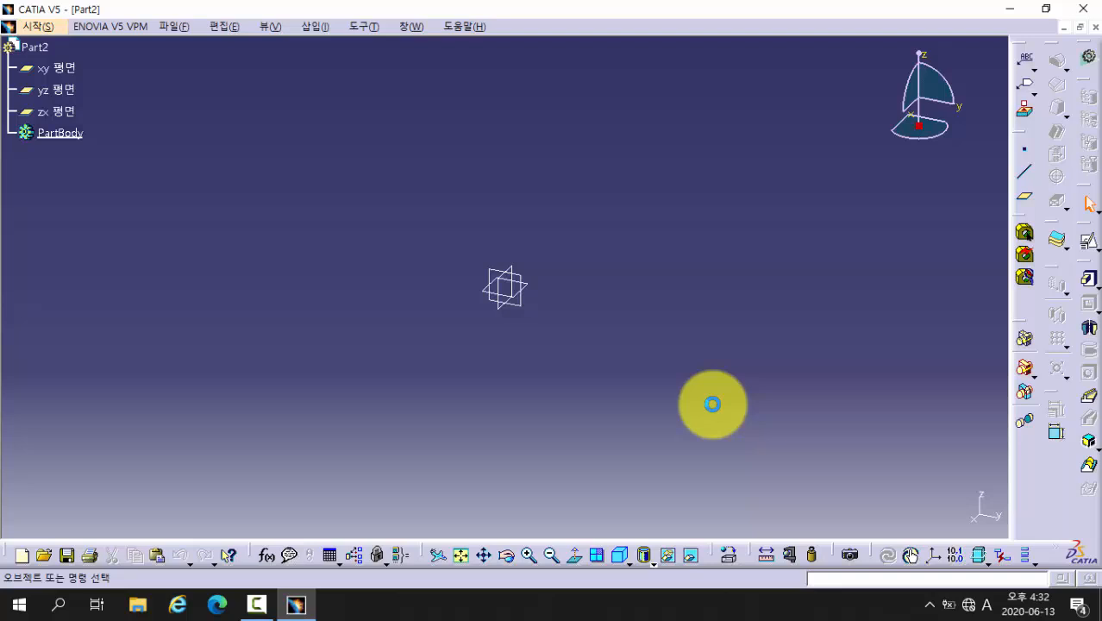
- Start a positioned sketch on the xy plane of the new part
{"action": "left_click", "coordinate": [1089, 244]}
{"action": "left_click", "coordinate": [69, 65]}
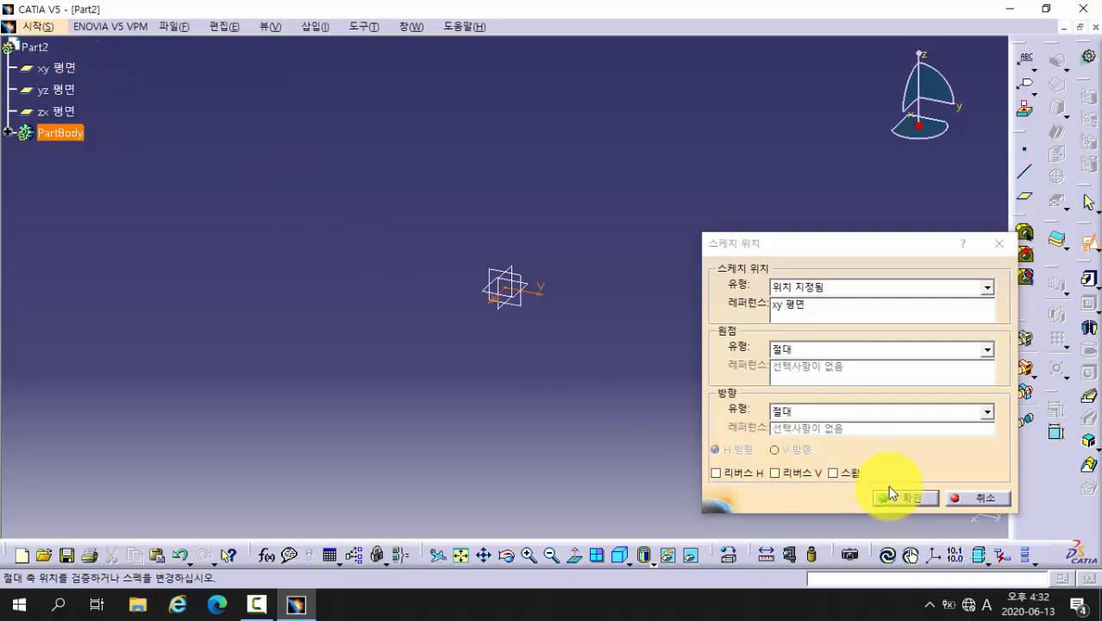
{"action": "left_click", "coordinate": [899, 493]}
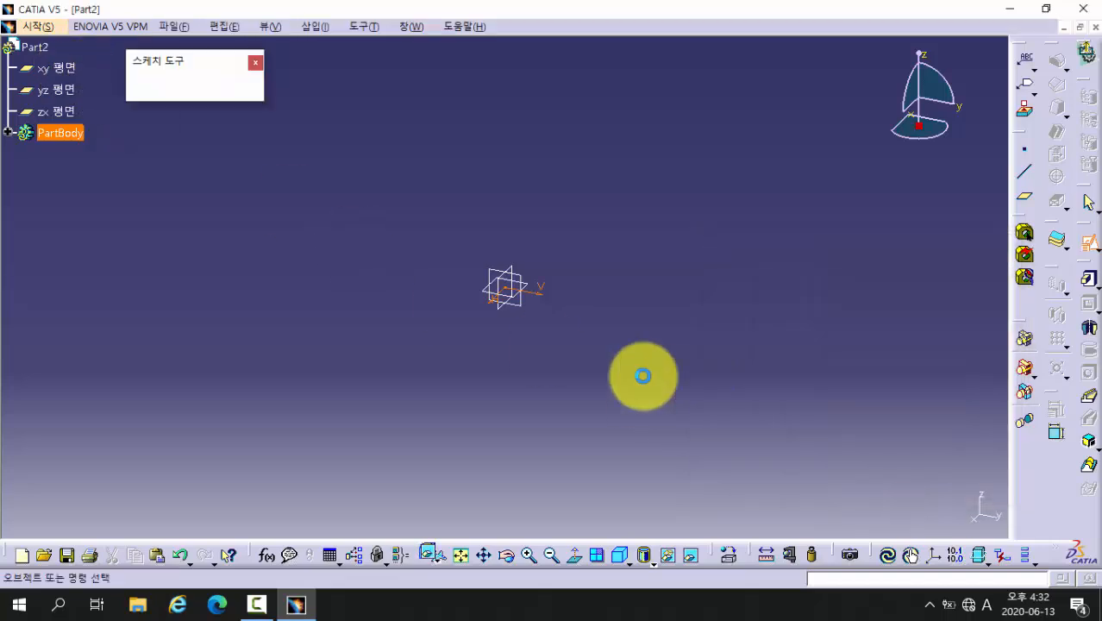
- Sketch a rectangle about 110 mm wide with its first corner at the sketch origin, extending along positive H and V
{"action": "middle_click_drag", "start_coordinate": [637, 374], "coordinate": [507, 423]}
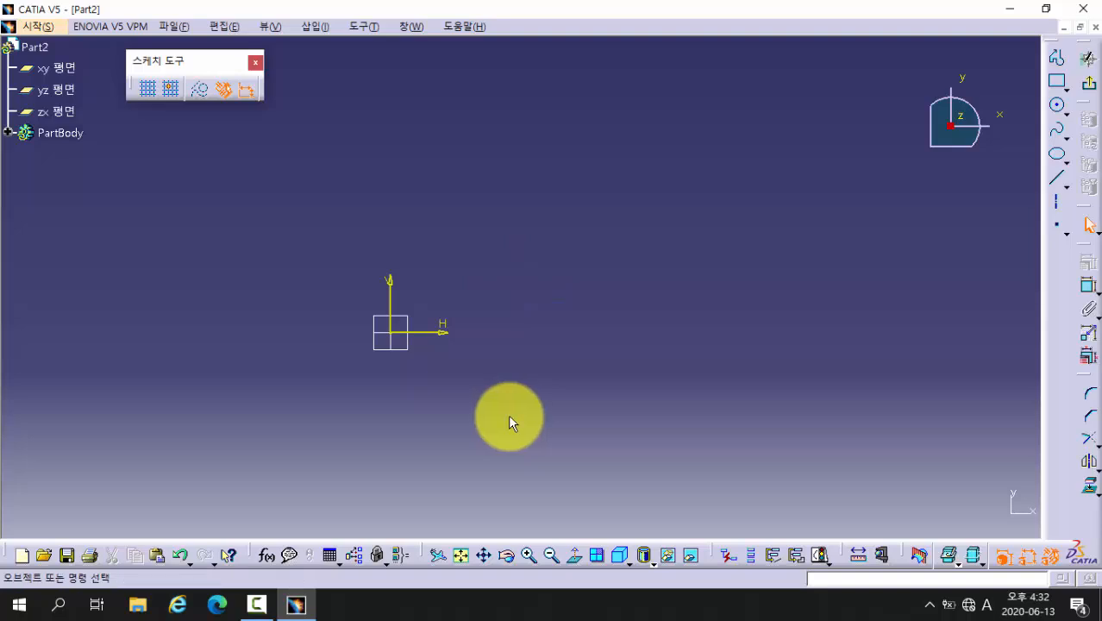
{"action": "left_click", "coordinate": [1058, 80]}
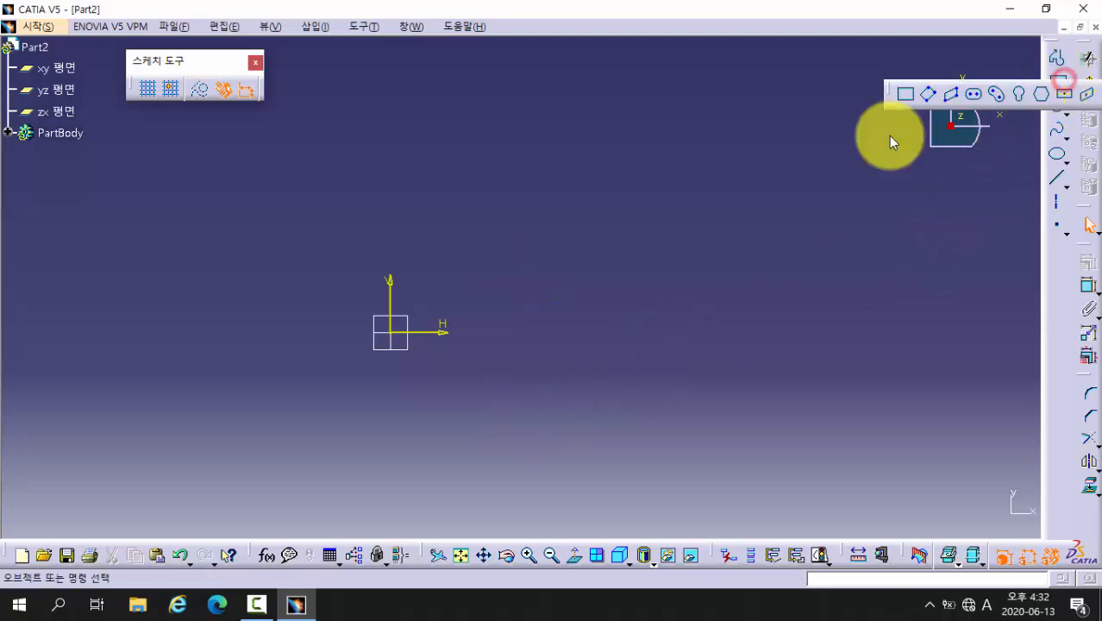
{"action": "left_click", "coordinate": [800, 226]}
{"action": "left_click", "coordinate": [1052, 87]}
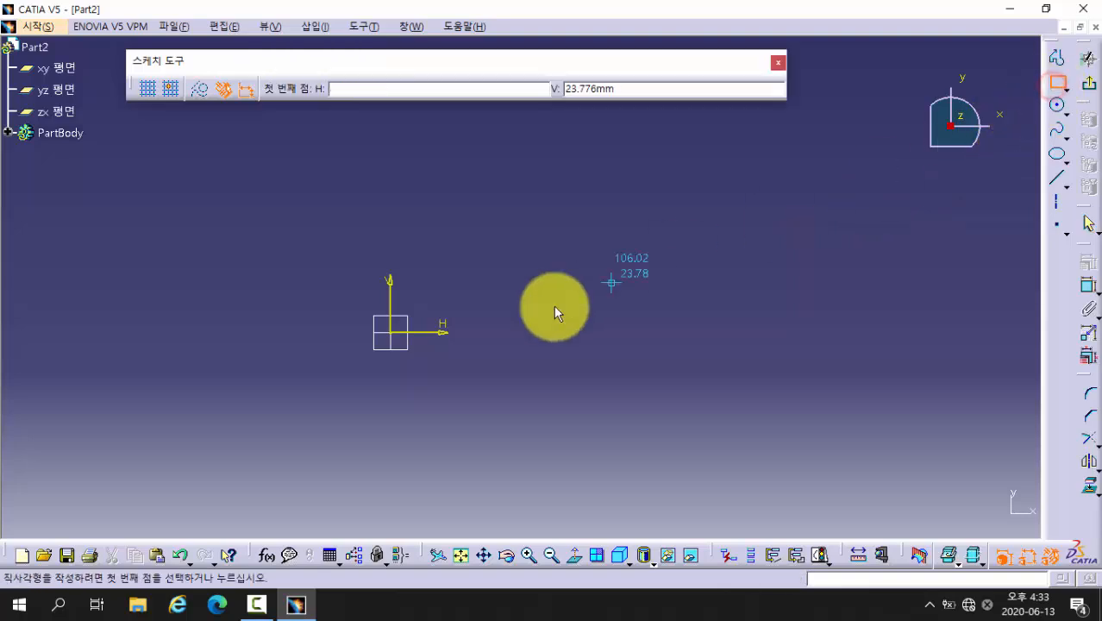
{"action": "left_click", "coordinate": [392, 334]}
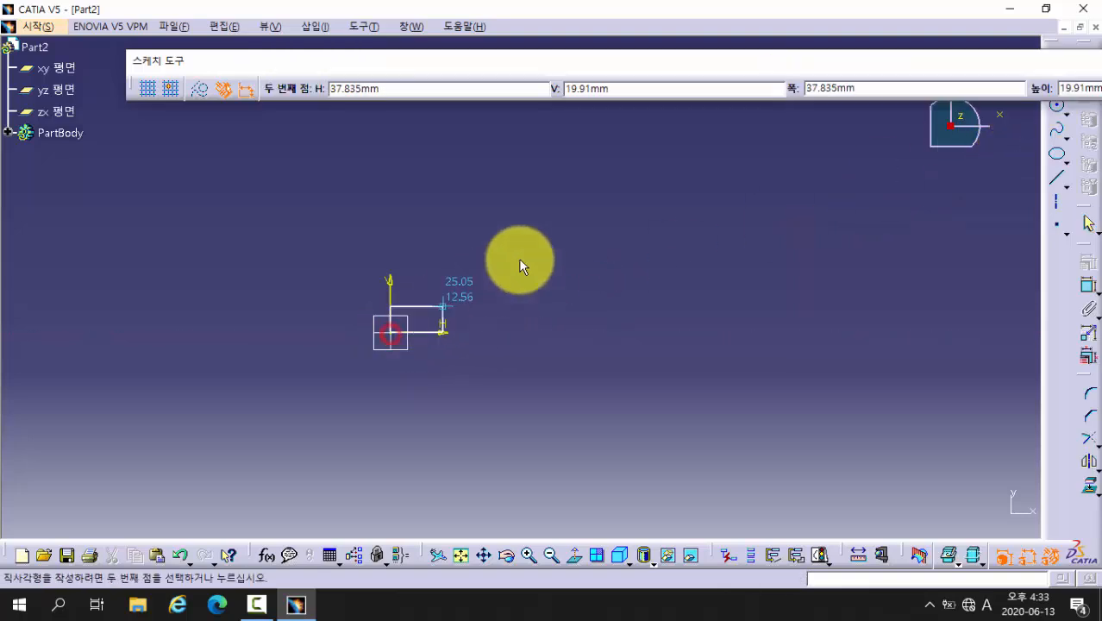
{"action": "left_click", "coordinate": [619, 184]}
{"action": "left_click", "coordinate": [752, 311]}
{"action": "middle_click_drag", "start_coordinate": [752, 311], "coordinate": [781, 375]}
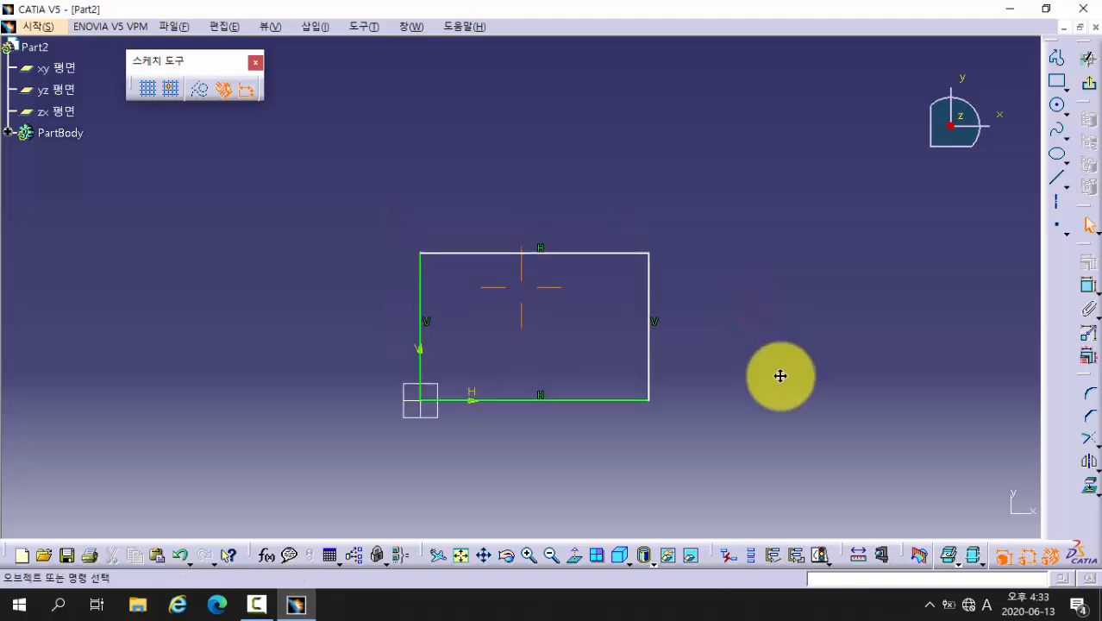
- Dimension the rectangle's width between its two vertical sides and set it to 42 mm
{"action": "left_click", "coordinate": [1088, 286]}
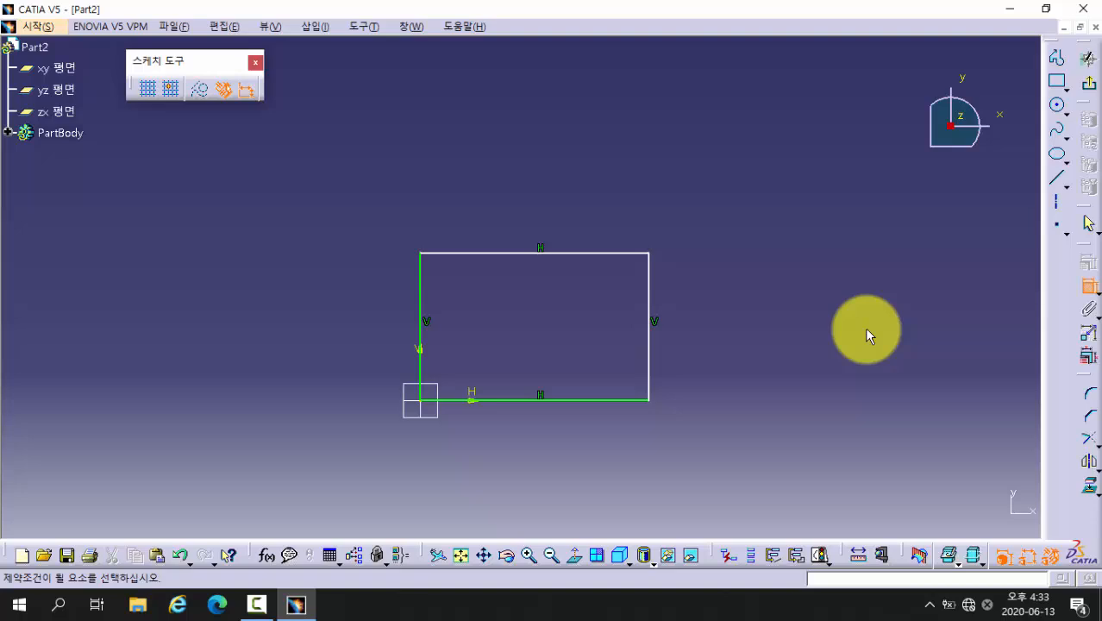
{"action": "left_click", "coordinate": [422, 279]}
{"action": "left_click", "coordinate": [649, 292]}
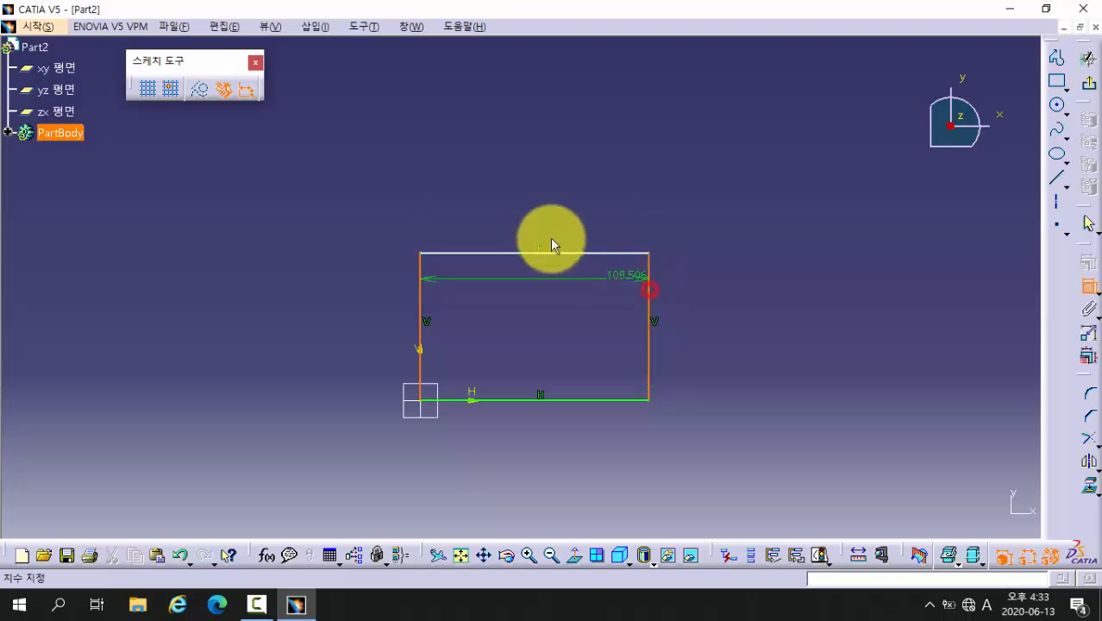
{"action": "left_click", "coordinate": [535, 213]}
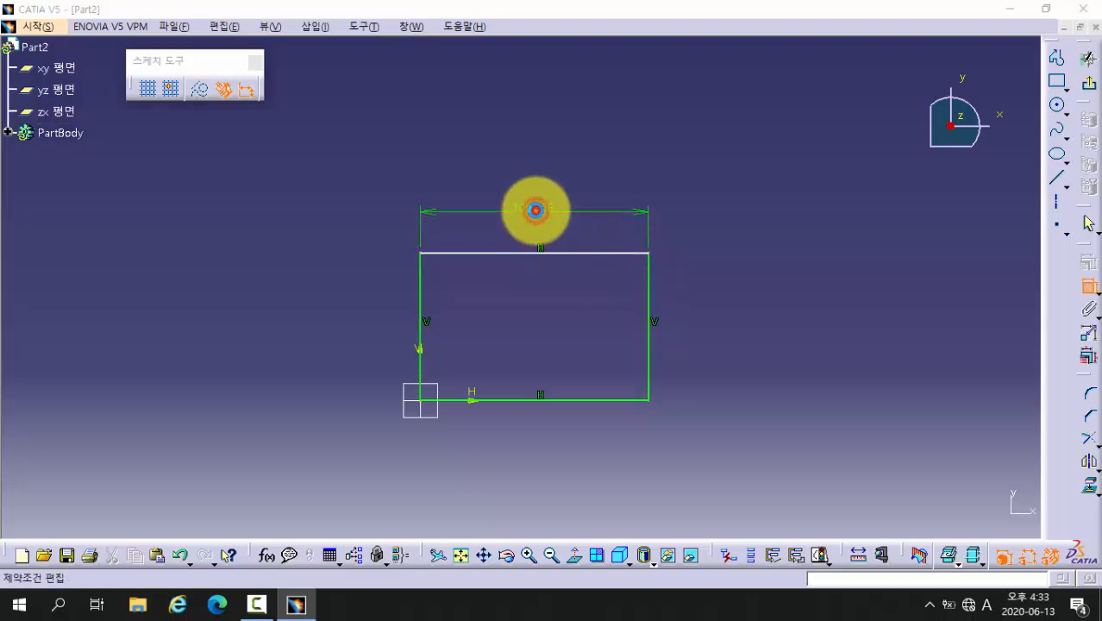
{"action": "double_click", "coordinate": [535, 210]}
{"action": "type", "text": "42mm"}
{"action": "key", "text": "Return"}
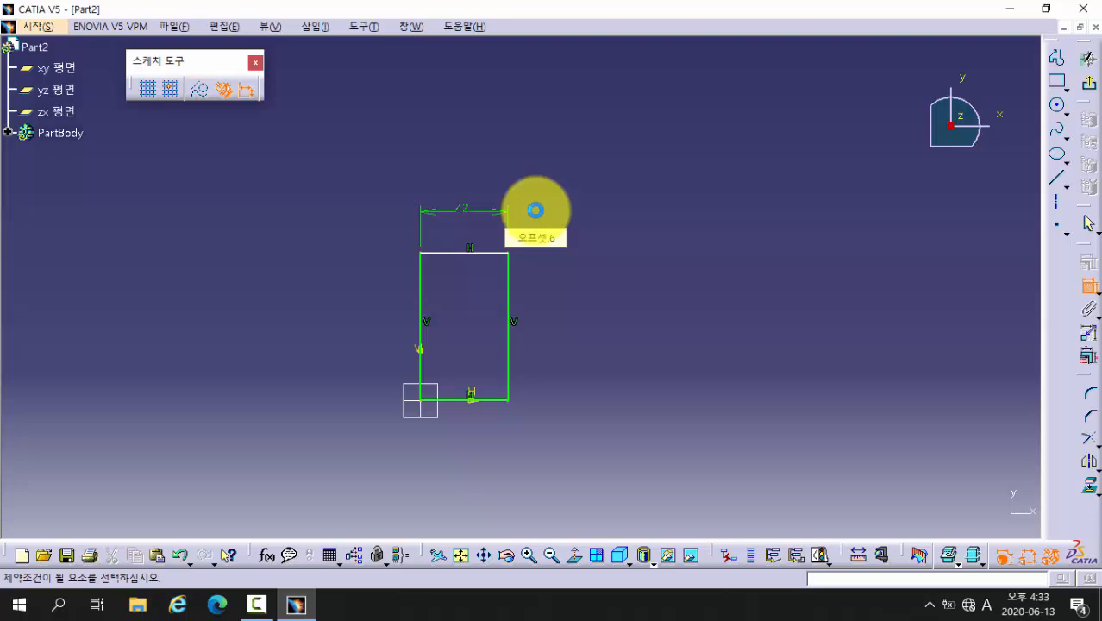
- Dimension the rectangle's height between its two horizontal sides, set it to 34 mm, and exit the sketch
{"action": "left_click", "coordinate": [448, 257]}
{"action": "left_click", "coordinate": [451, 256]}
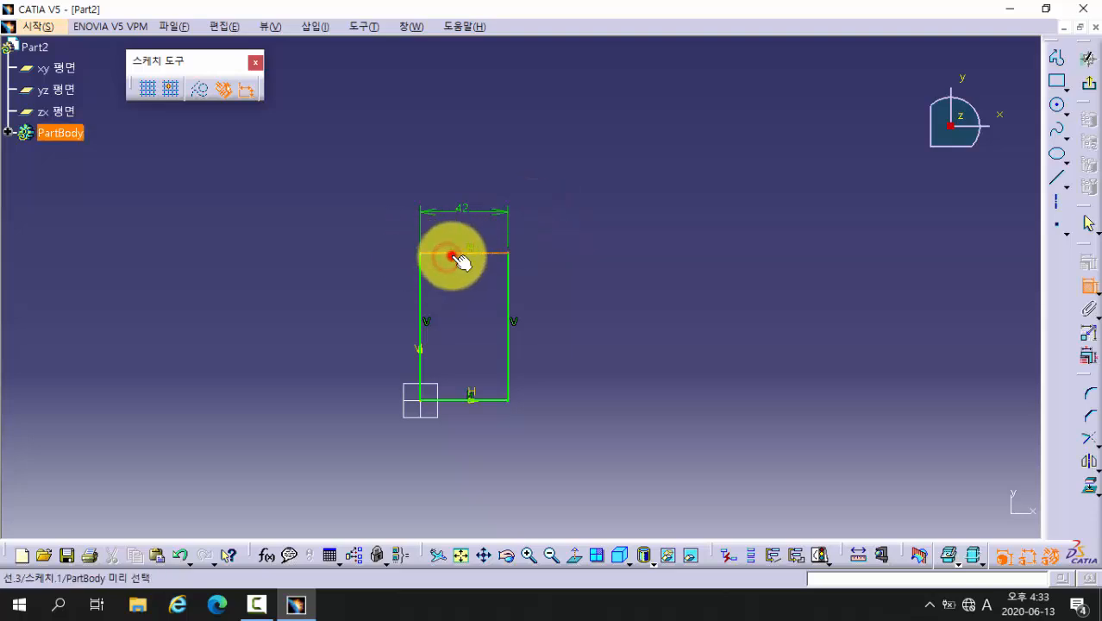
{"action": "left_click", "coordinate": [485, 398]}
{"action": "left_click", "coordinate": [571, 329]}
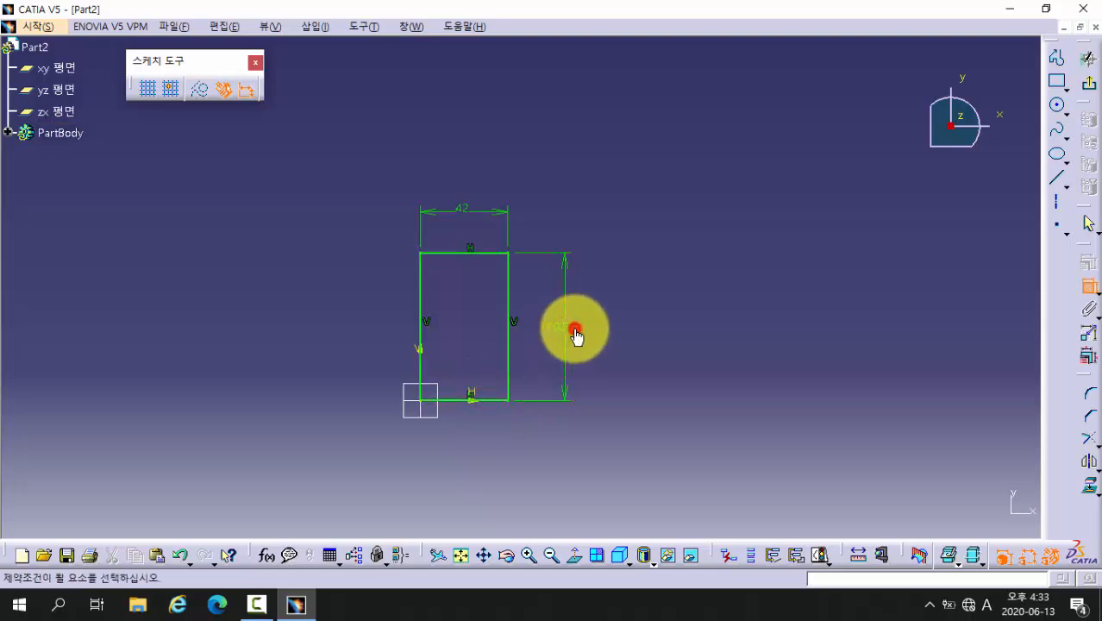
{"action": "double_click", "coordinate": [573, 328]}
{"action": "type", "text": "34"}
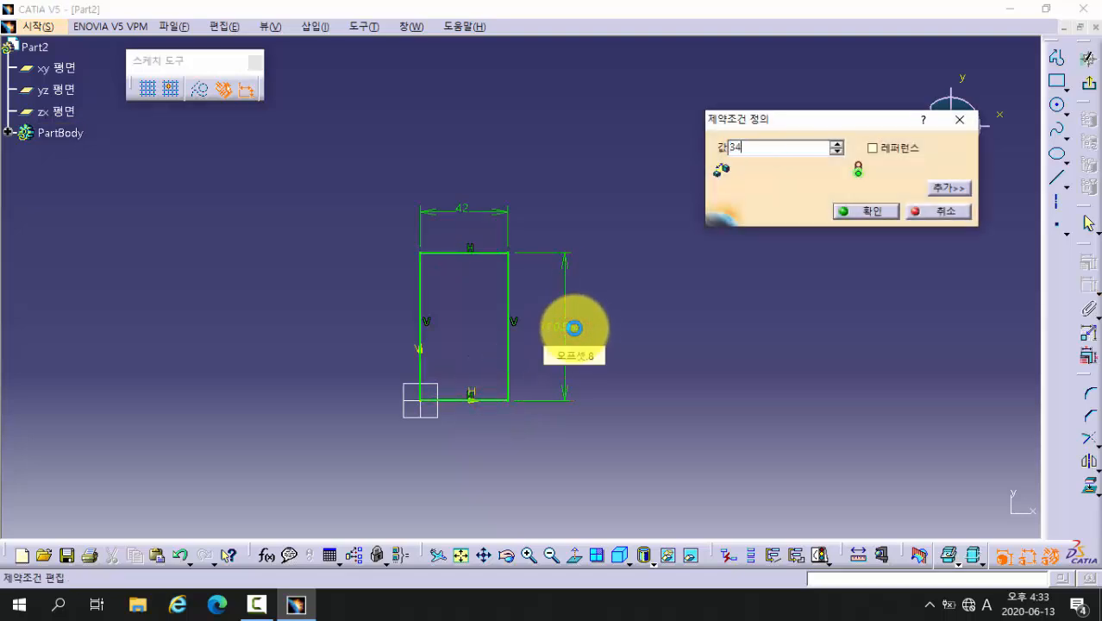
{"action": "key", "text": "Return"}
{"action": "mouse_move", "coordinate": [485, 499]}
{"action": "middle_mouse_down"}
{"action": "mouse_move", "coordinate": [523, 430]}
{"action": "mouse_move", "coordinate": [670, 294]}
{"action": "middle_mouse_up"}
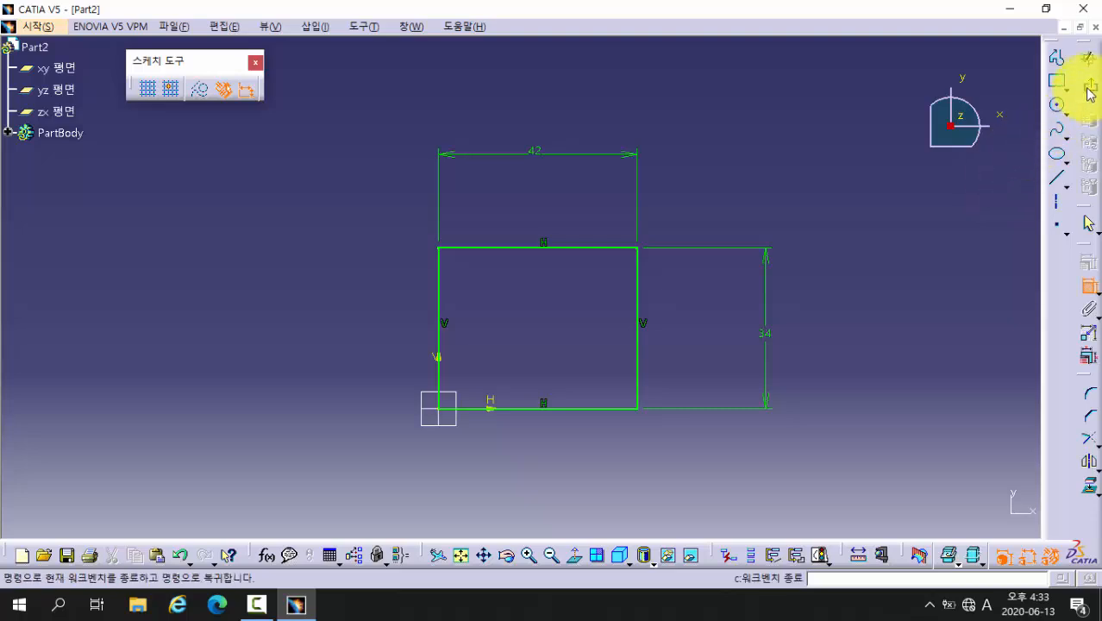
{"action": "left_click", "coordinate": [1087, 86]}
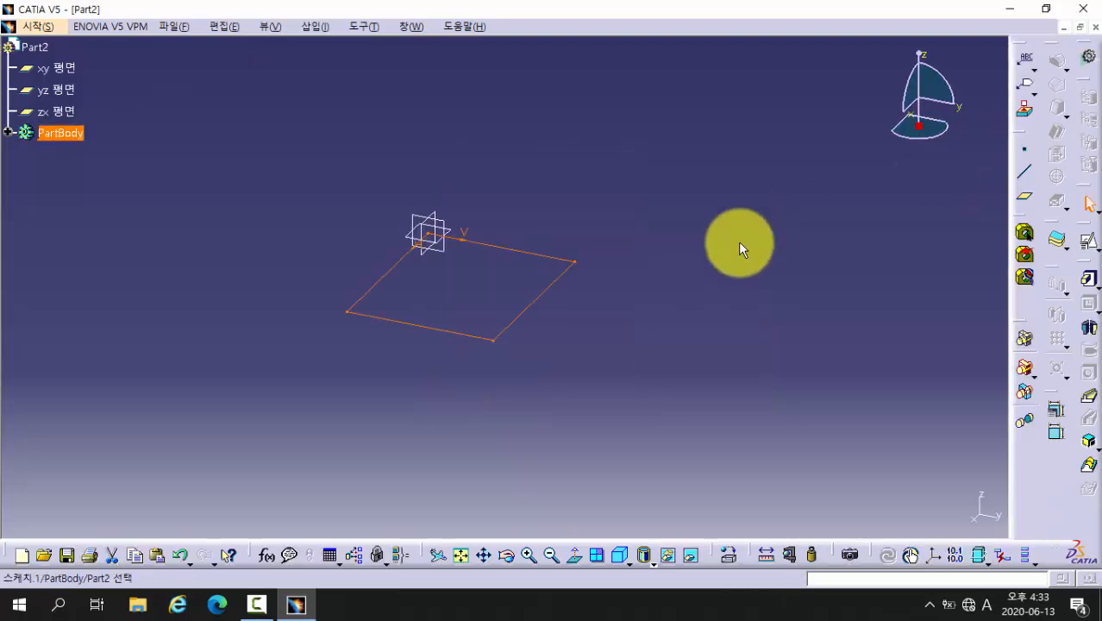
- Pad the rectangular sketch to a length of 14 mm
{"action": "mouse_move", "coordinate": [437, 416]}
{"action": "middle_mouse_down"}
{"action": "mouse_move", "coordinate": [662, 385]}
{"action": "mouse_move", "coordinate": [500, 389]}
{"action": "middle_mouse_up"}
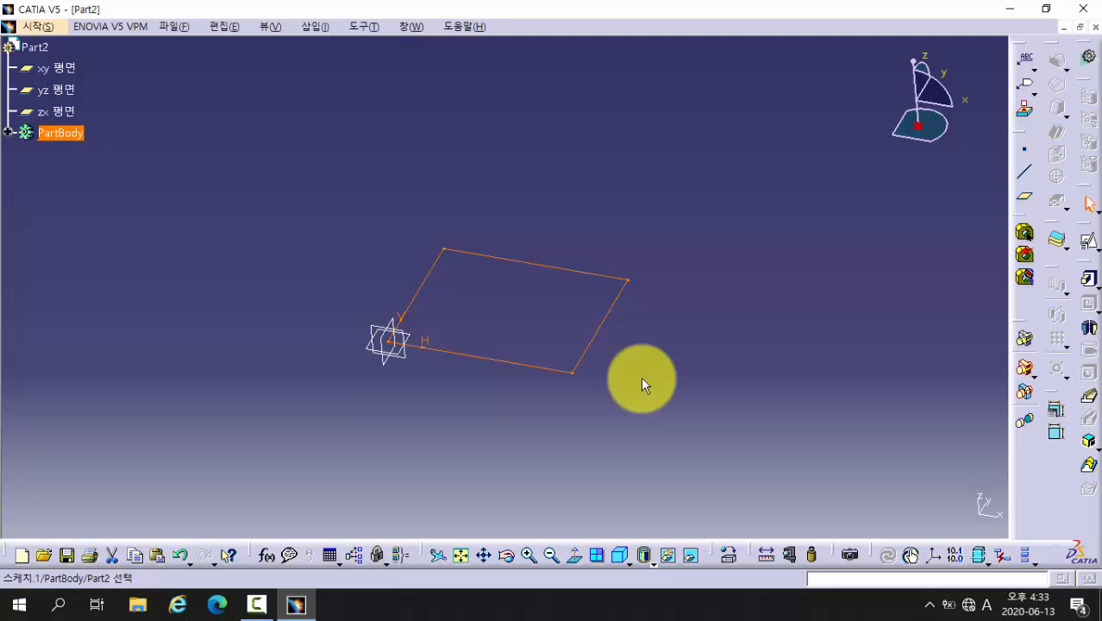
{"action": "left_click", "coordinate": [1090, 283]}
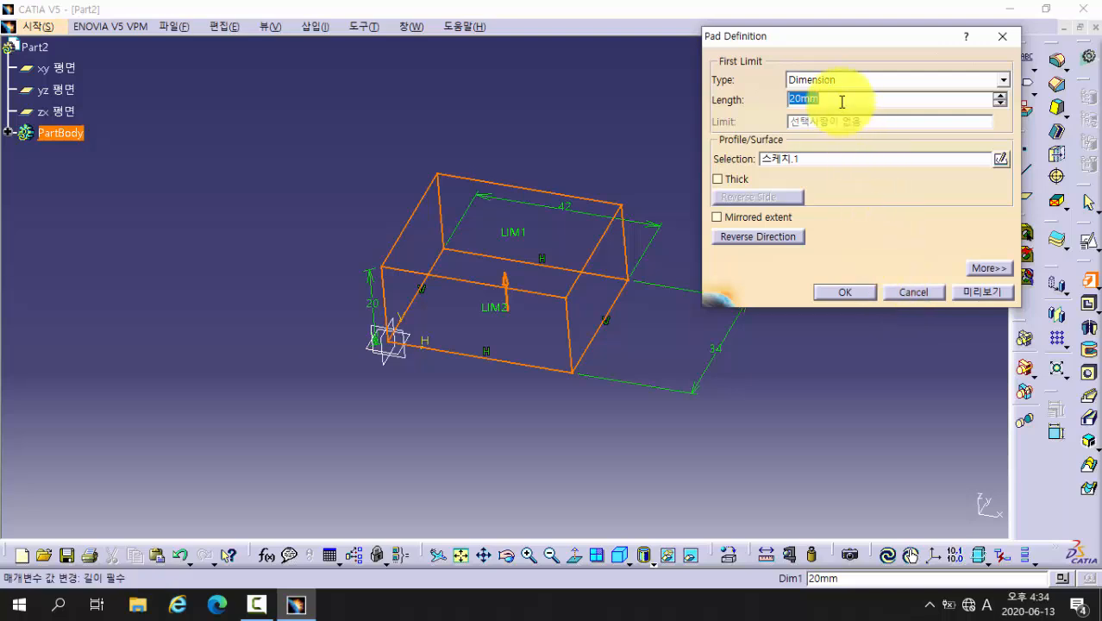
{"action": "type", "text": "14"}
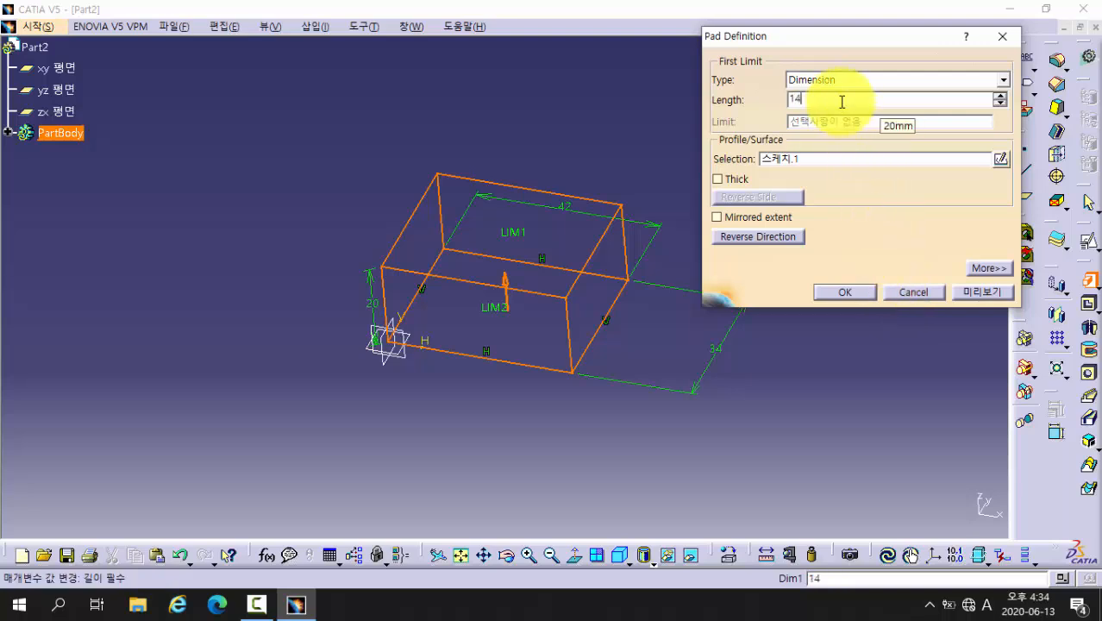
{"action": "left_click", "coordinate": [975, 292]}
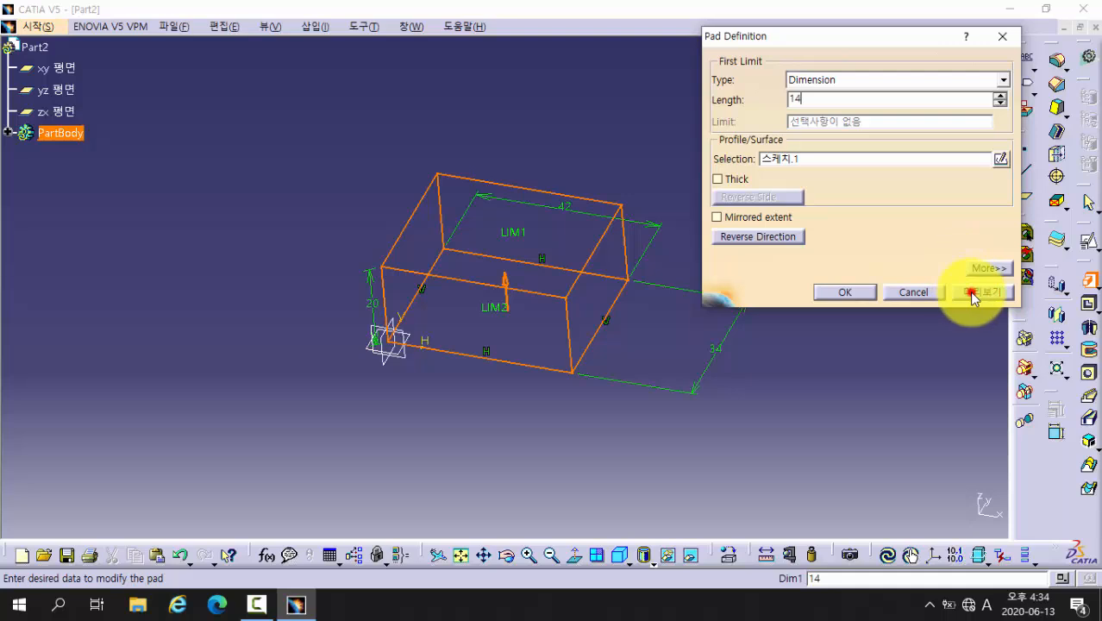
{"action": "left_click", "coordinate": [845, 292]}
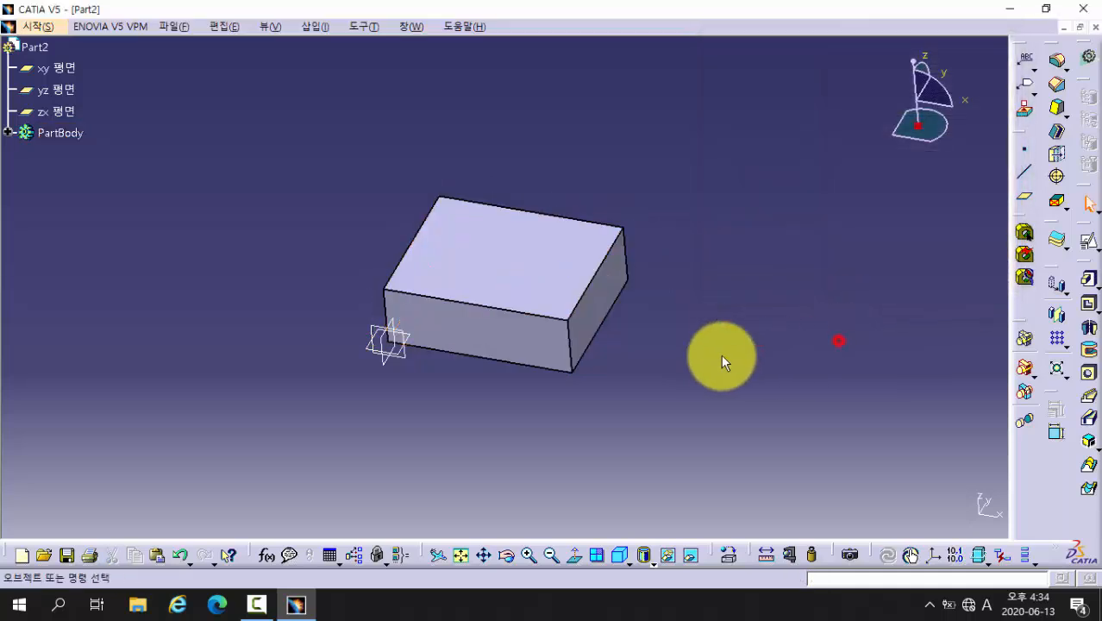
{"action": "middle_click_drag", "start_coordinate": [721, 354], "coordinate": [527, 426]}
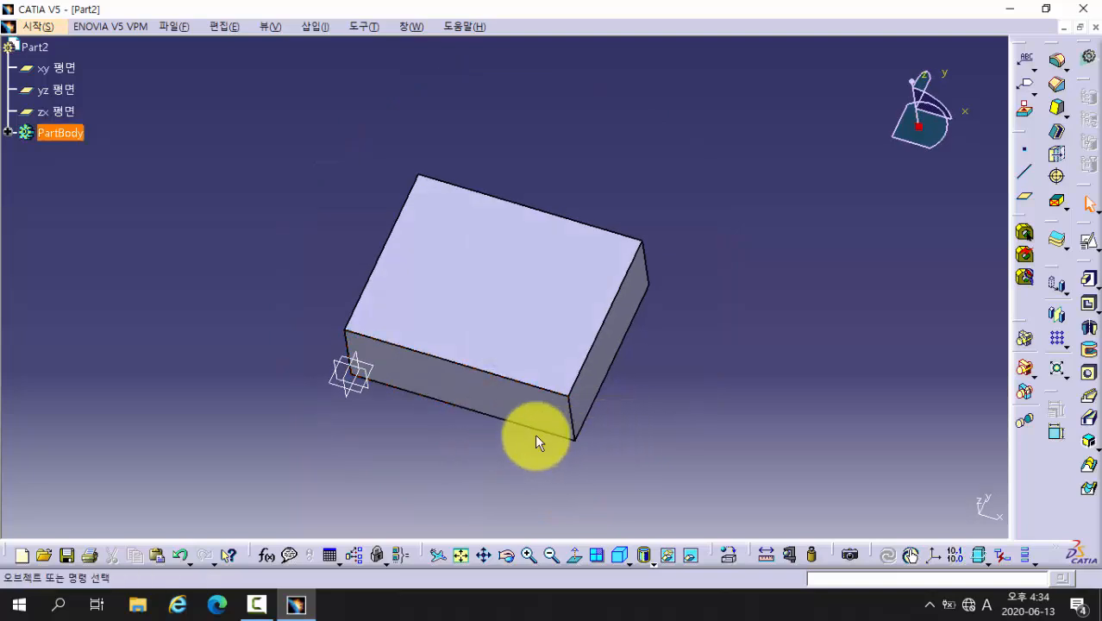
{"action": "middle_click_drag", "start_coordinate": [536, 438], "coordinate": [510, 379]}
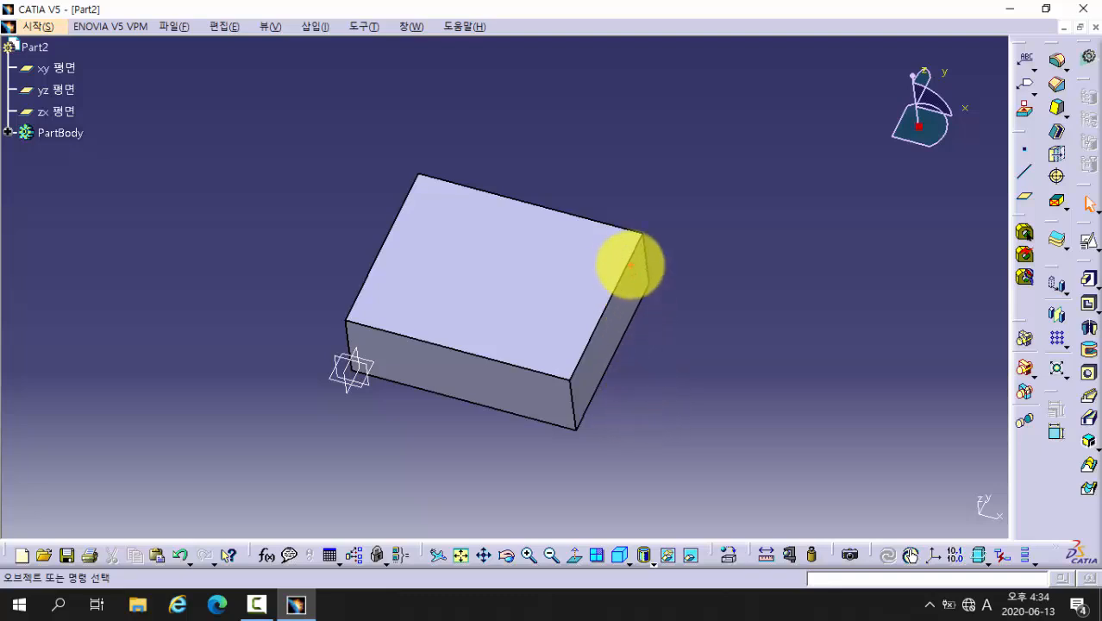
{"action": "mouse_move", "coordinate": [624, 271]}
{"action": "left_mouse_down"}
{"action": "mouse_move", "coordinate": [551, 257]}
{"action": "mouse_move", "coordinate": [524, 312]}
{"action": "mouse_move", "coordinate": [578, 340]}
{"action": "mouse_move", "coordinate": [615, 300]}
{"action": "mouse_move", "coordinate": [587, 316]}
{"action": "mouse_move", "coordinate": [592, 295]}
{"action": "mouse_move", "coordinate": [610, 419]}
{"action": "mouse_move", "coordinate": [606, 370]}
{"action": "mouse_move", "coordinate": [617, 384]}
{"action": "mouse_move", "coordinate": [612, 426]}
{"action": "left_mouse_up"}
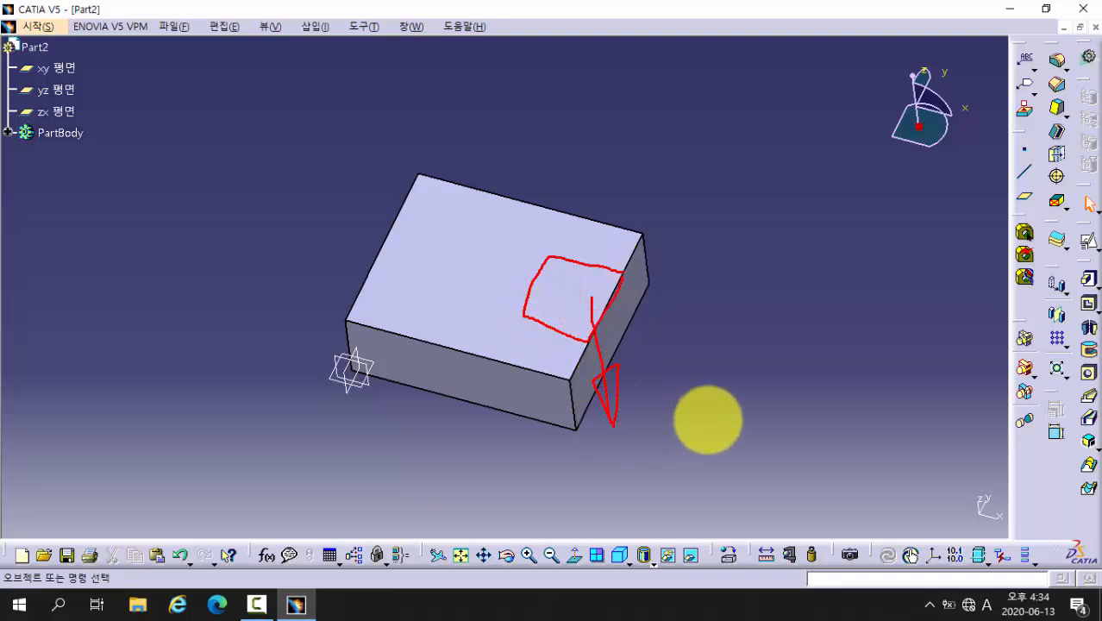
{"action": "key", "text": "Escape"}
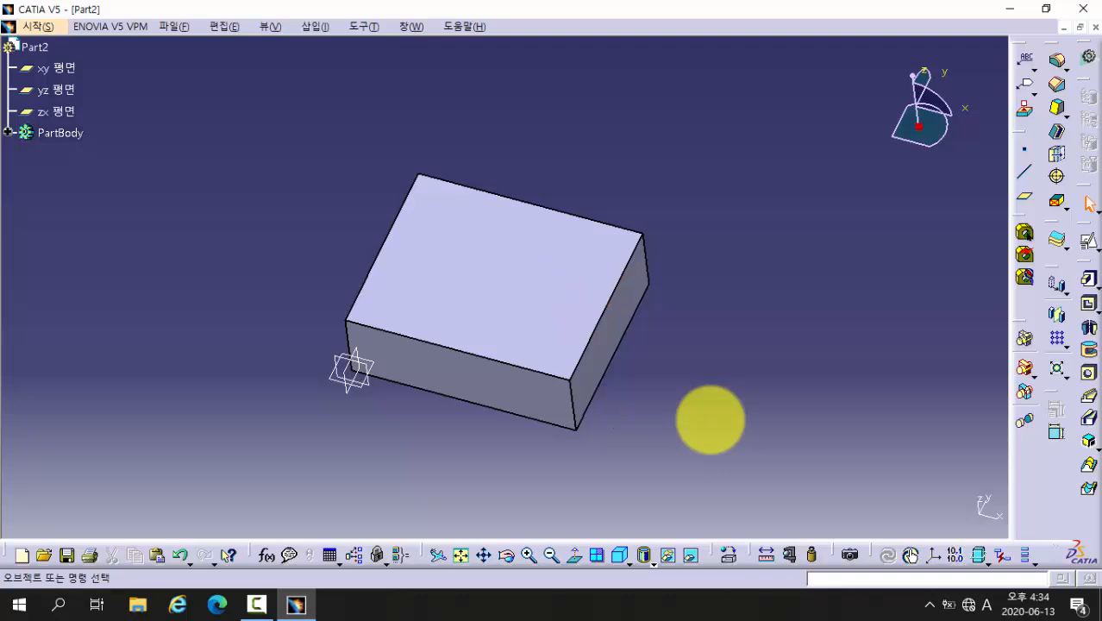
- Start a positioned sketch on the upper face of the block
{"action": "left_click", "coordinate": [1090, 249]}
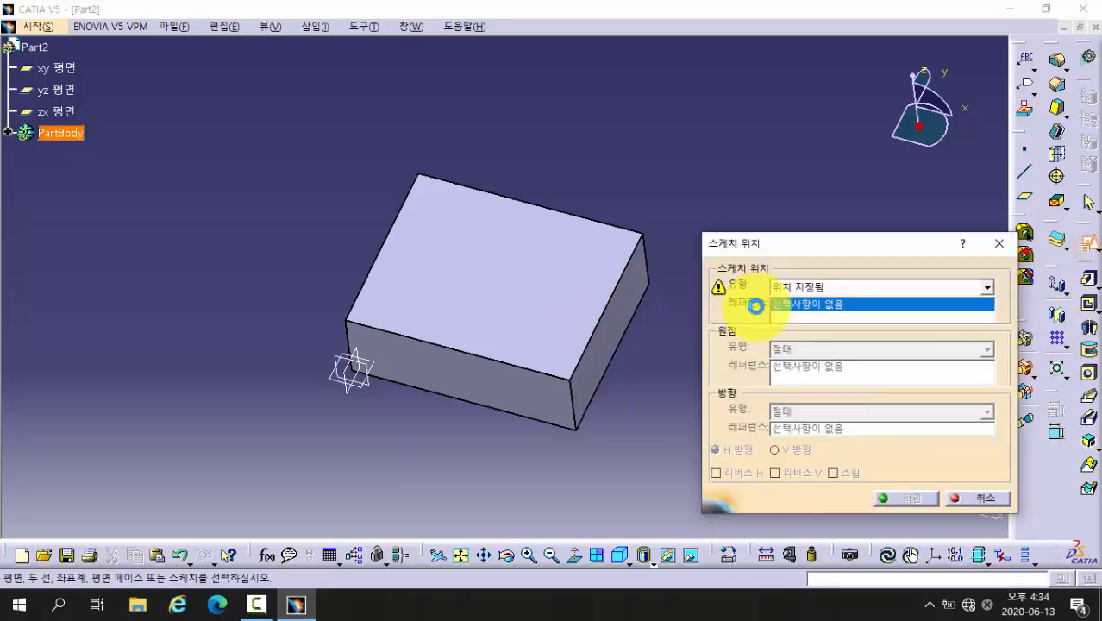
{"action": "left_click", "coordinate": [558, 277]}
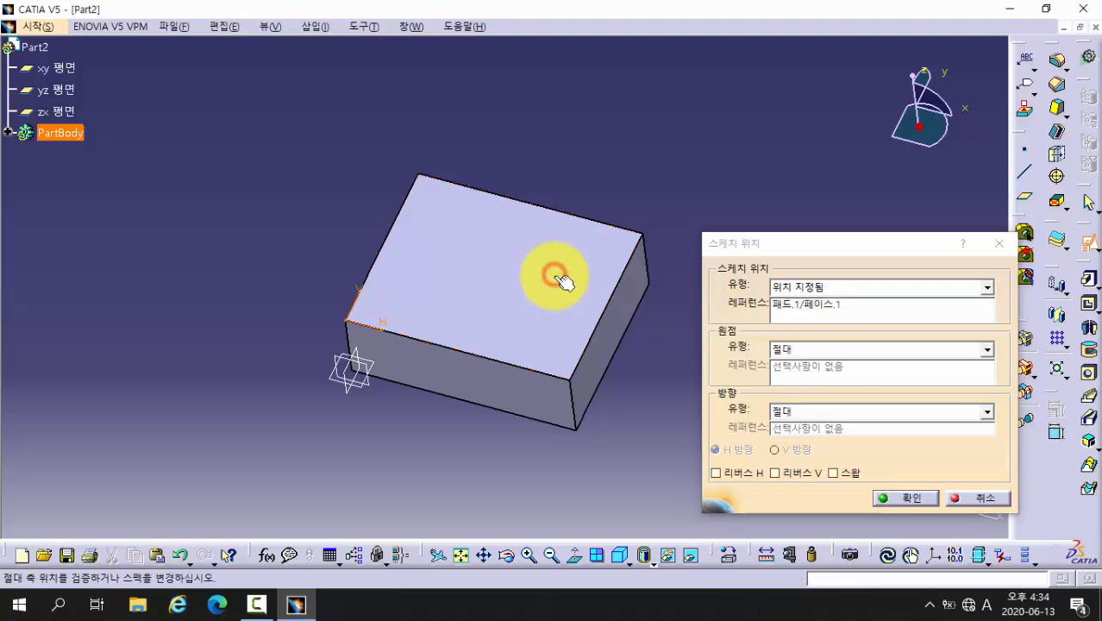
{"action": "left_click", "coordinate": [908, 499]}
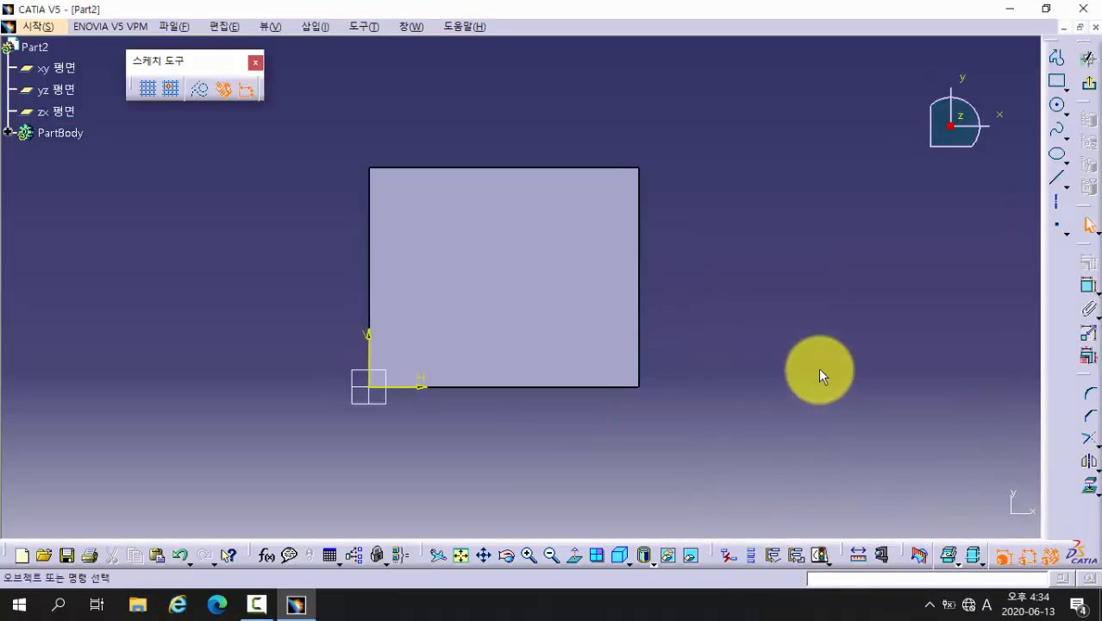
- Sketch a rectangle about 20 mm high that starts inside the face and extends past the block's right edge
{"action": "left_click", "coordinate": [1056, 80]}
{"action": "left_click", "coordinate": [545, 227]}
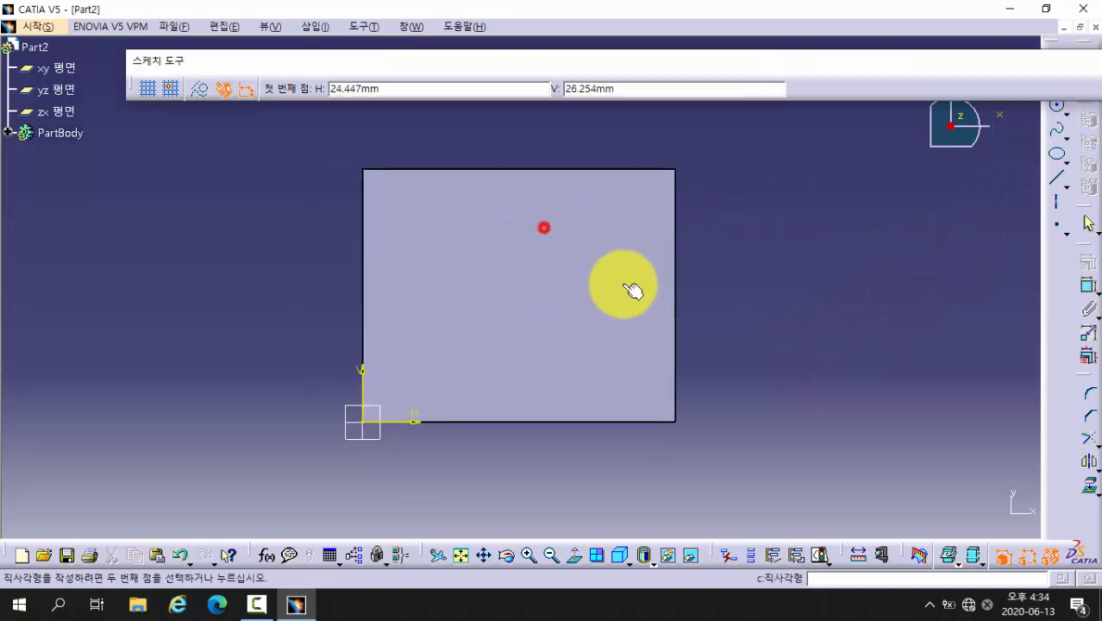
{"action": "left_click", "coordinate": [720, 371]}
{"action": "left_click", "coordinate": [849, 420]}
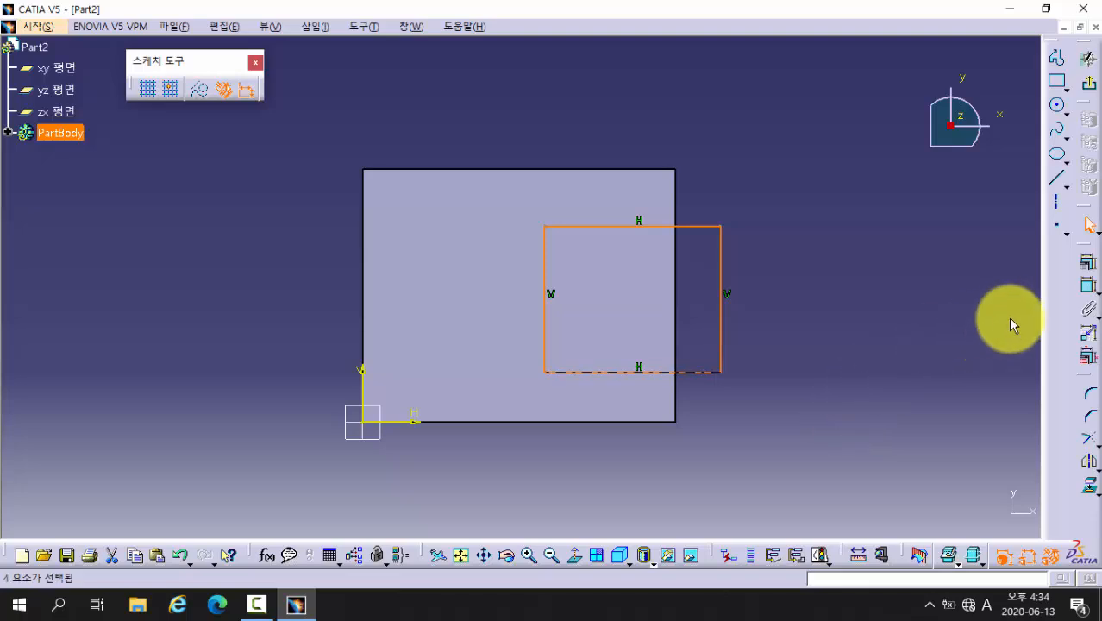
{"action": "left_click", "coordinate": [940, 296]}
- Constrain the rectangle's right side to be coincident with the block's right edge
{"action": "left_click", "coordinate": [1088, 288]}
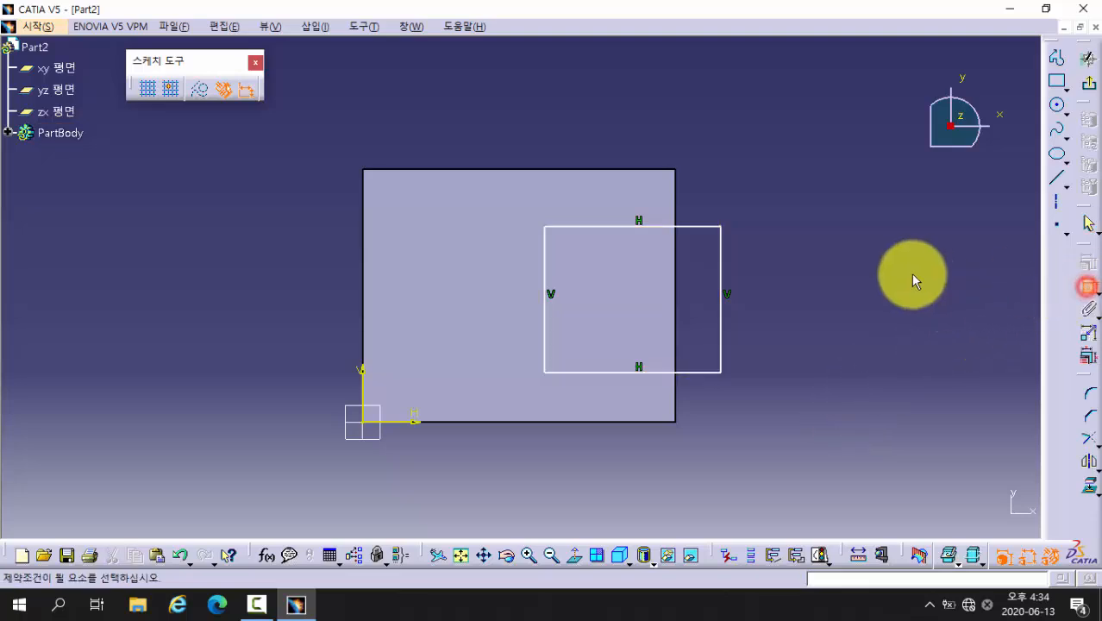
{"action": "left_click", "coordinate": [676, 199]}
{"action": "left_click", "coordinate": [721, 249]}
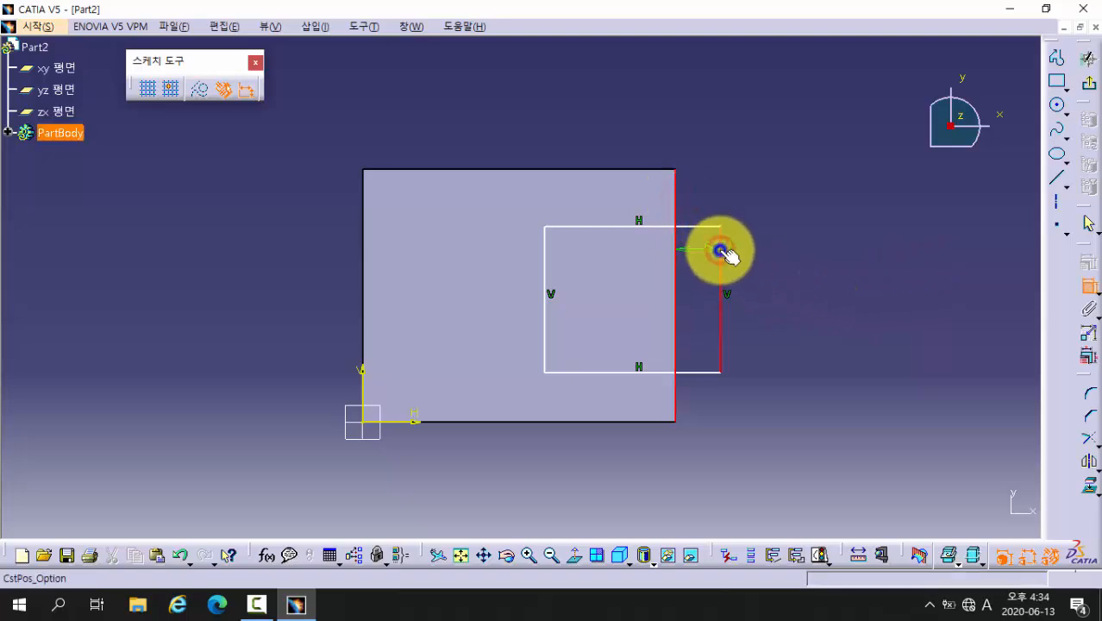
{"action": "right_click", "coordinate": [721, 250]}
{"action": "left_click", "coordinate": [781, 460]}
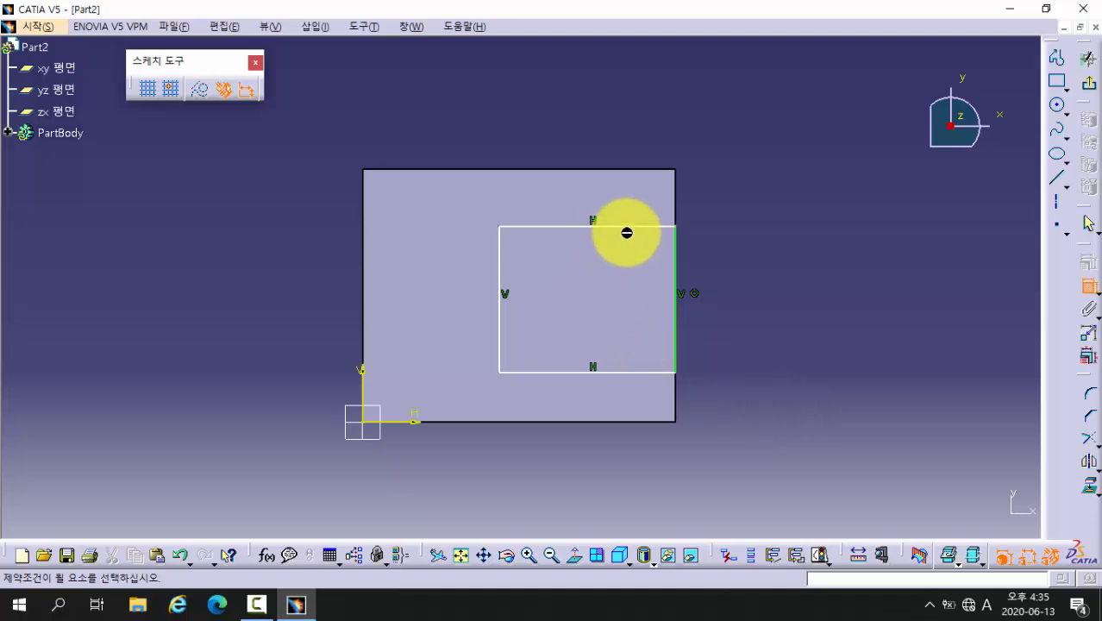
- Dimension the new rectangle's height between its horizontal sides and set it to 18 mm
{"action": "left_click", "coordinate": [630, 226]}
{"action": "left_click", "coordinate": [644, 372]}
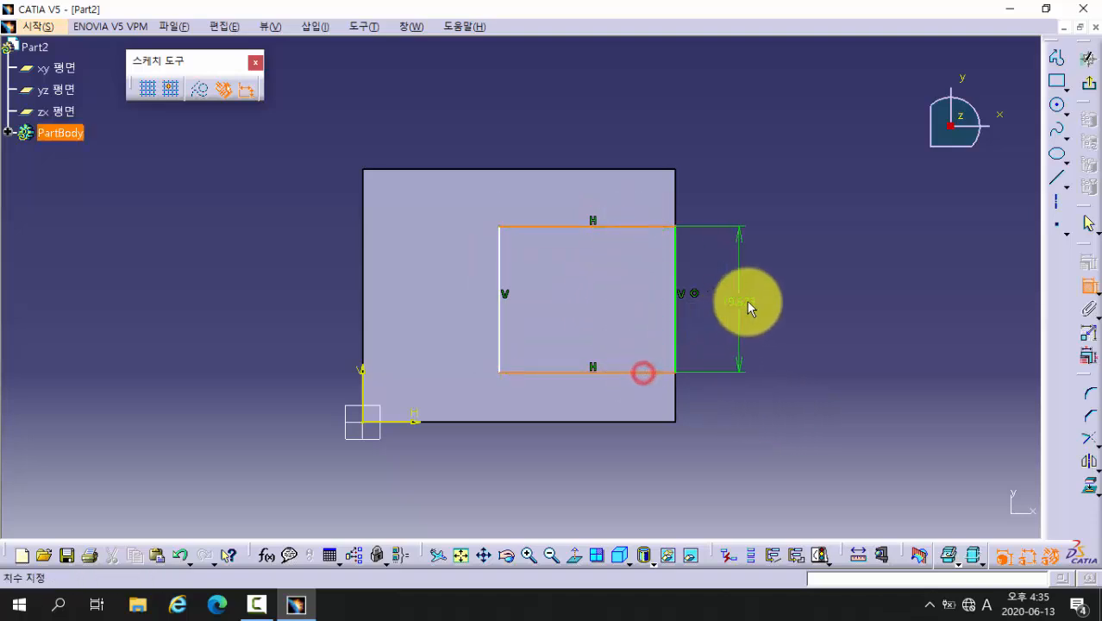
{"action": "left_click", "coordinate": [753, 298]}
{"action": "double_click", "coordinate": [764, 301]}
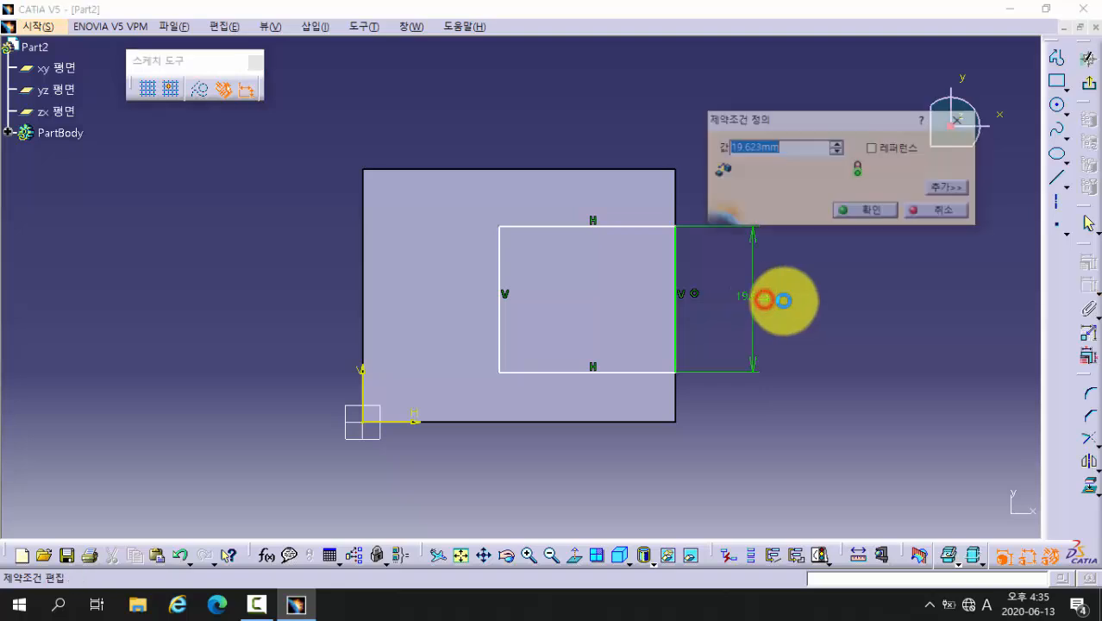
{"action": "type", "text": "18"}
{"action": "key", "text": "Return"}
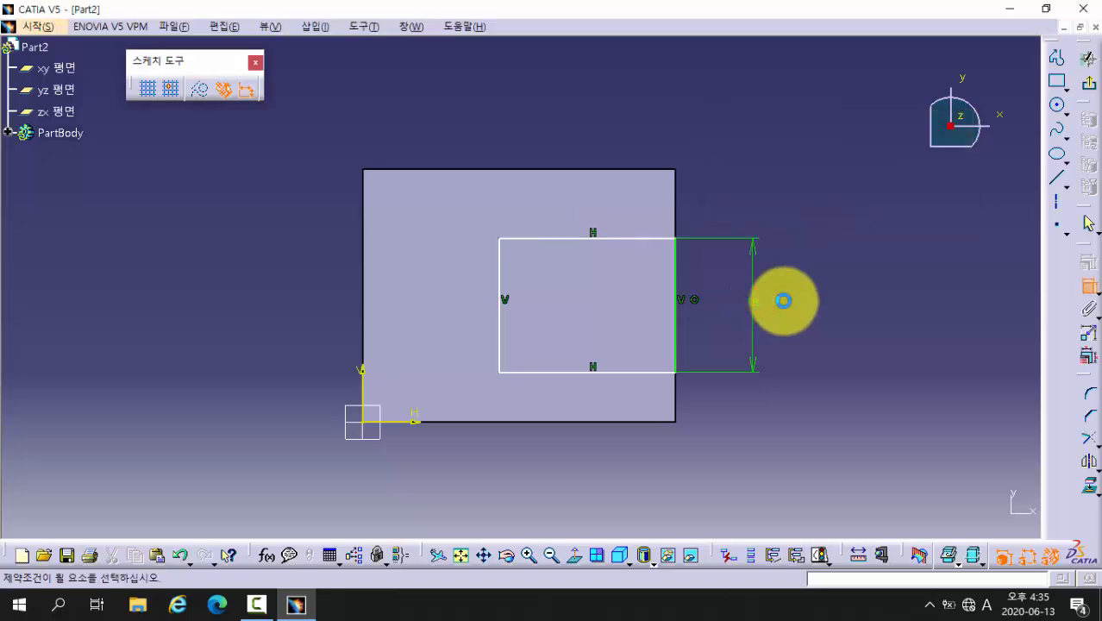
- Dimension the distance from the block's upper edge to the rectangle's upper side and set it to (34-18)/2
{"action": "left_click", "coordinate": [643, 169]}
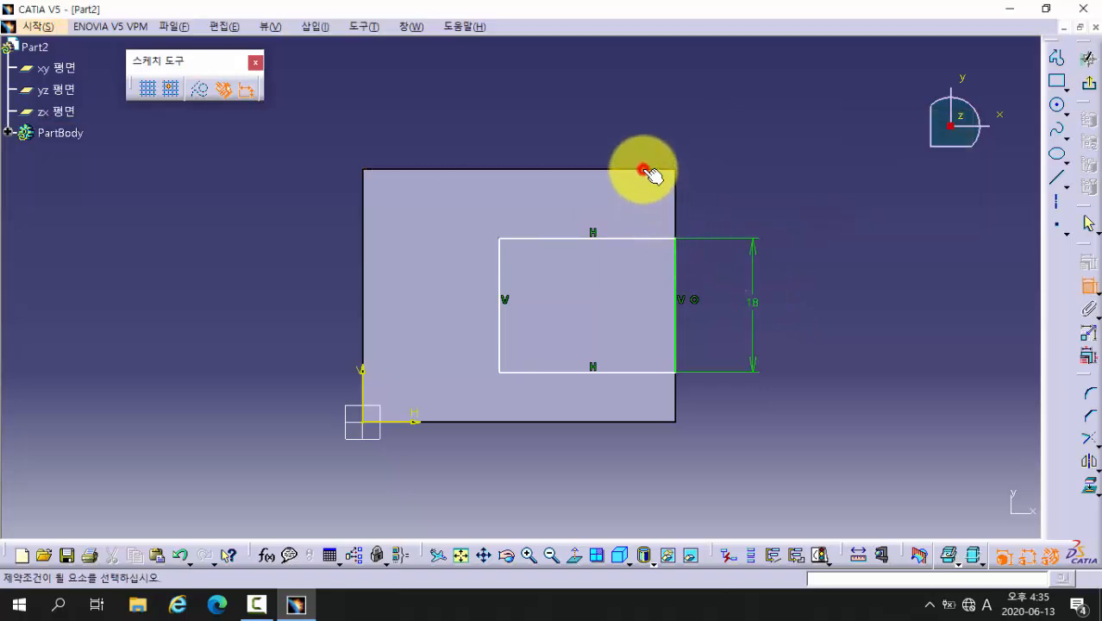
{"action": "left_click", "coordinate": [647, 238]}
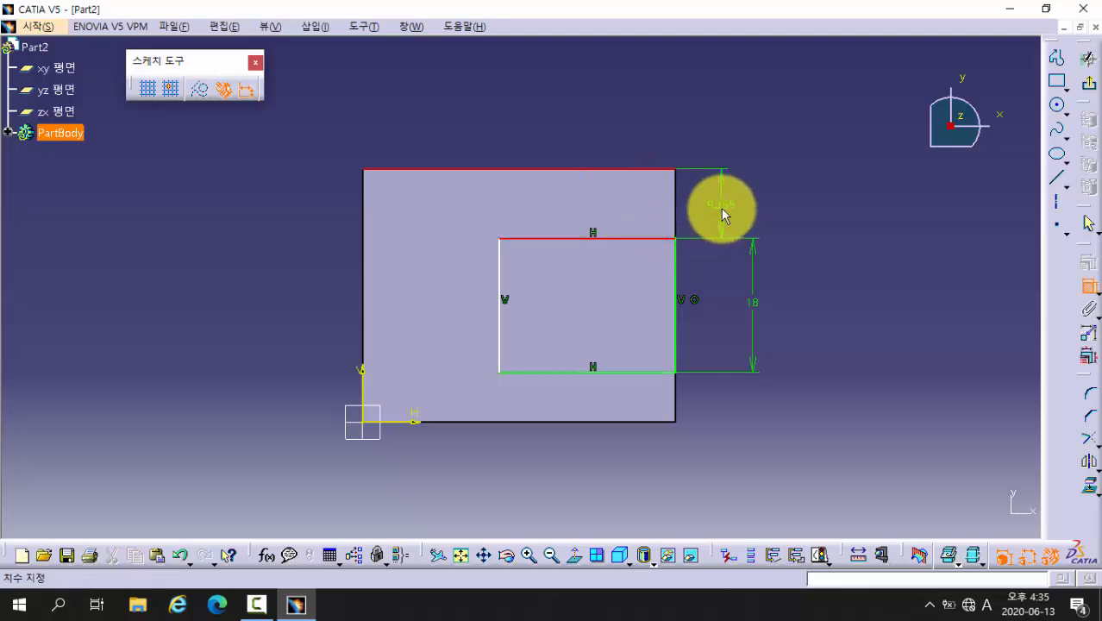
{"action": "left_click", "coordinate": [723, 208]}
{"action": "double_click", "coordinate": [725, 207]}
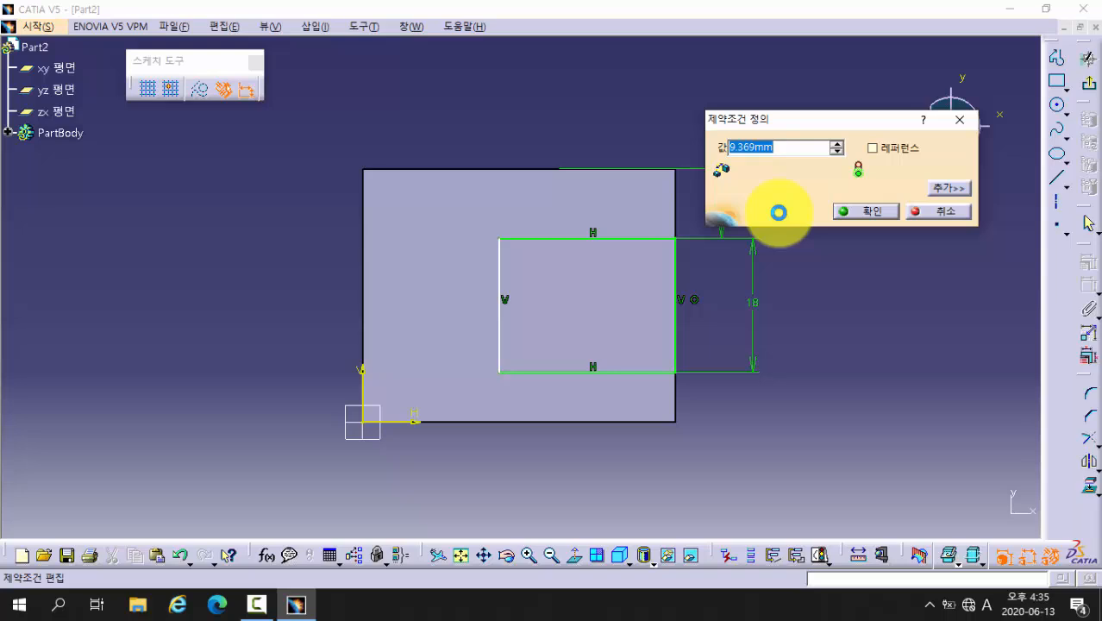
{"action": "key", "text": "BackSpace"}
{"action": "type", "text": "34"}
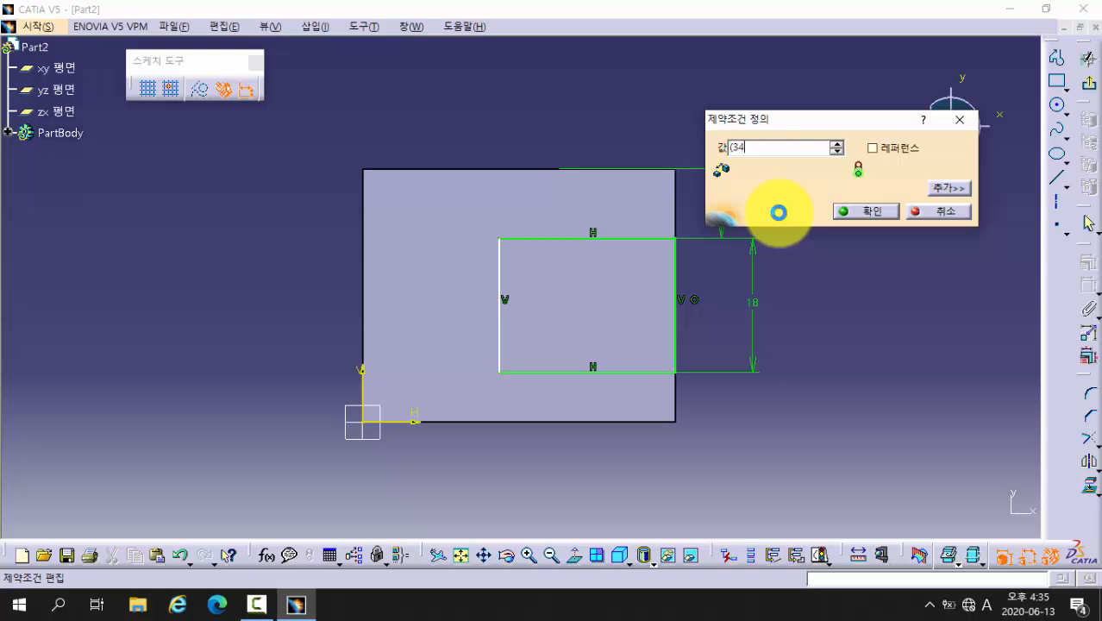
{"action": "type", "text": "-18)/2"}
{"action": "key", "text": "Return"}
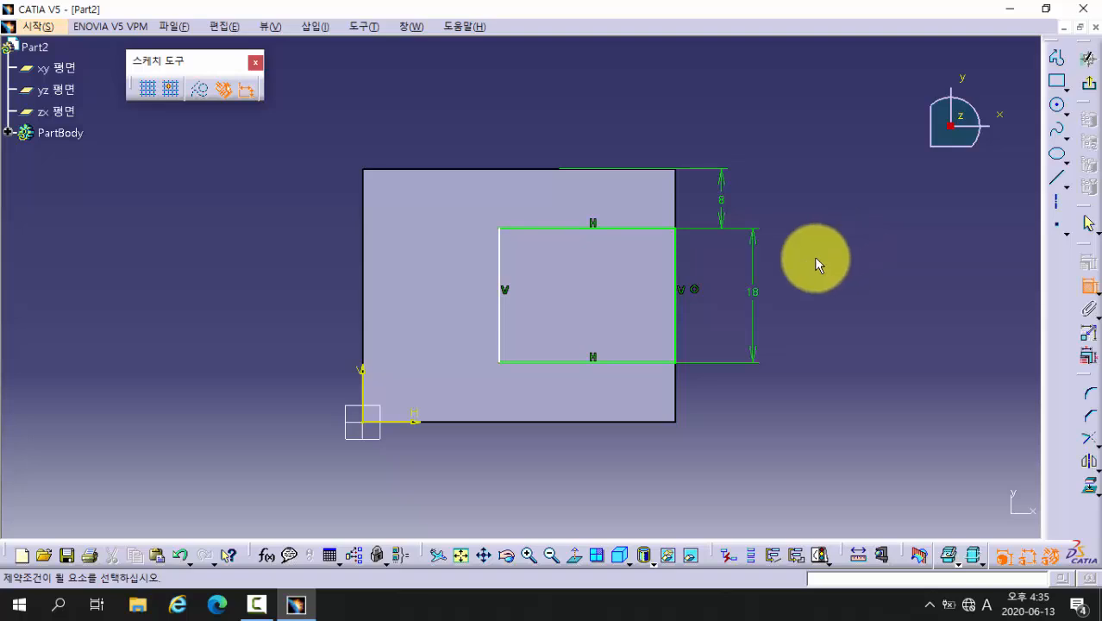
- Dimension the rectangle's width between its vertical sides and set it to 14 mm
{"action": "left_click", "coordinate": [678, 248]}
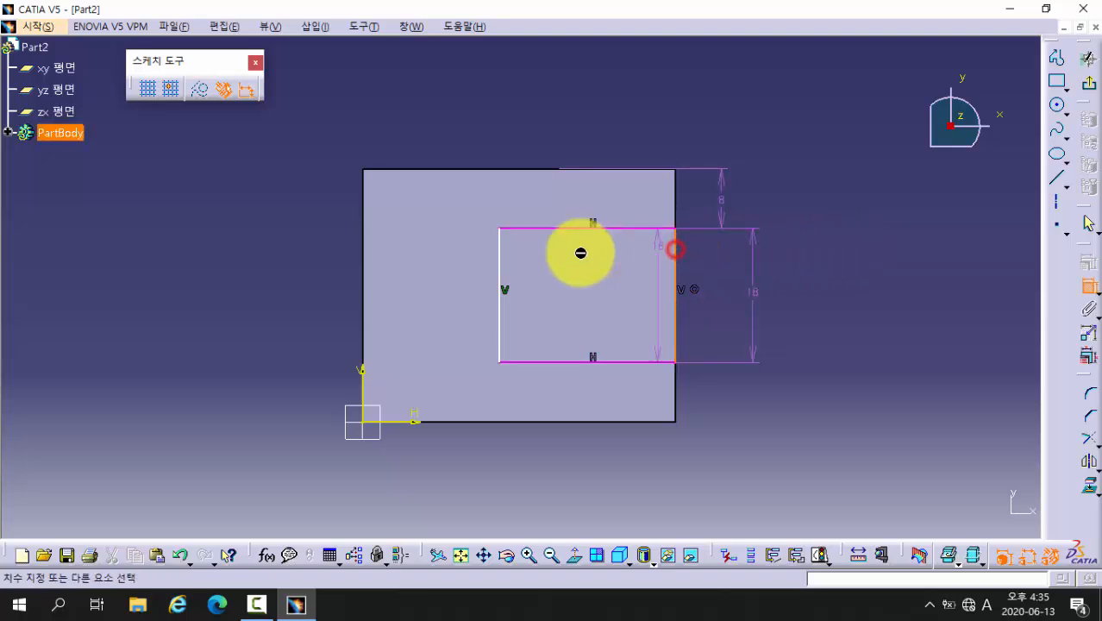
{"action": "left_click", "coordinate": [499, 264]}
{"action": "left_click", "coordinate": [591, 138]}
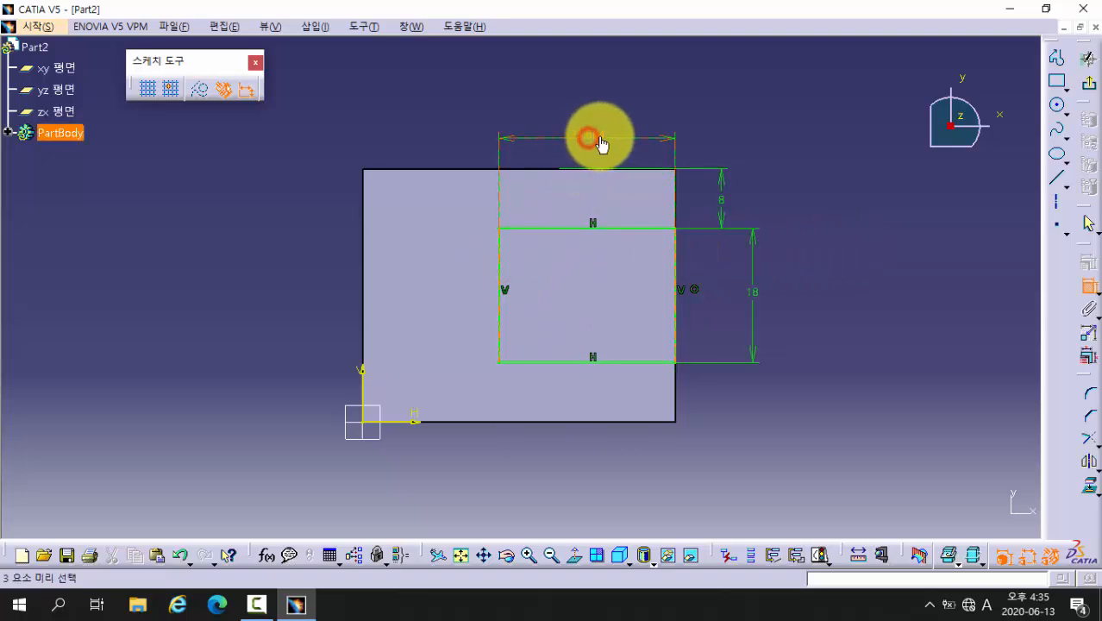
{"action": "double_click", "coordinate": [598, 135]}
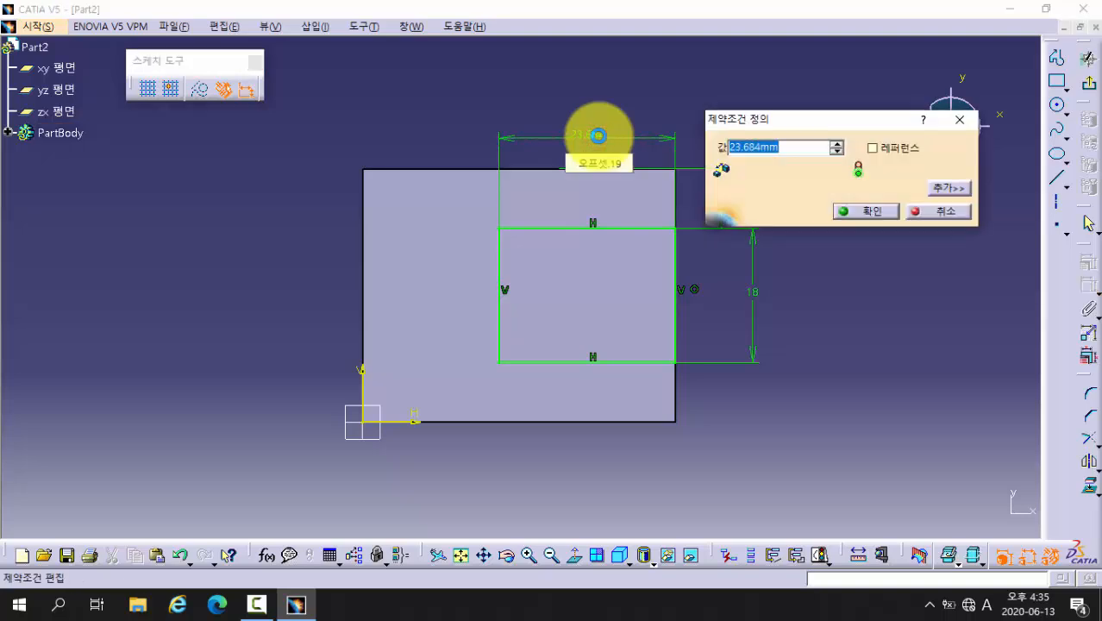
{"action": "type", "text": "14"}
{"action": "key", "text": "Return"}
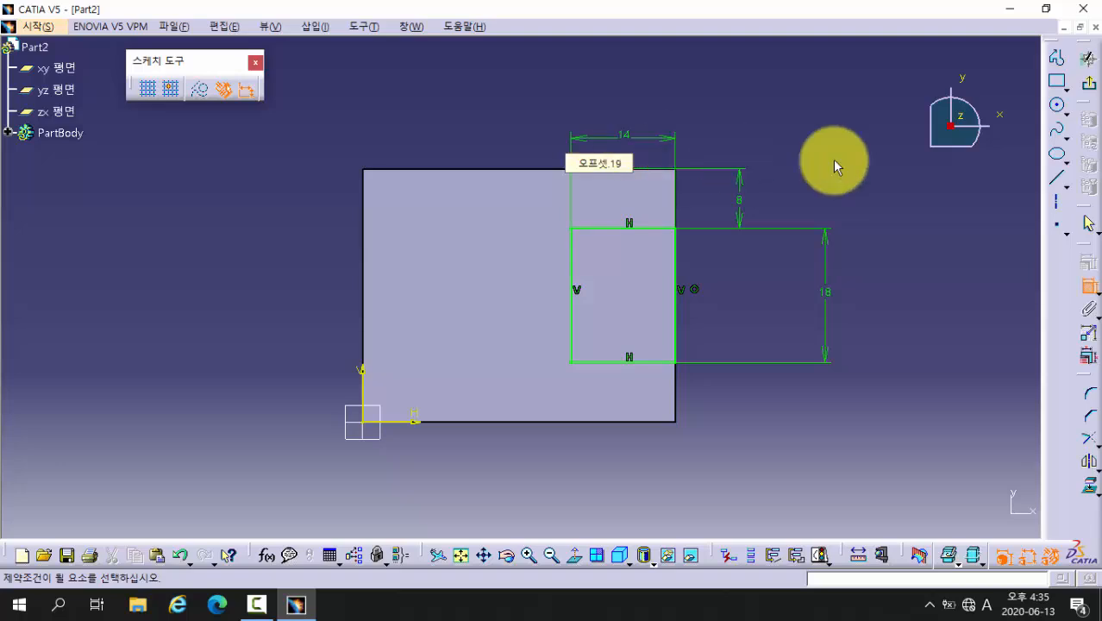
- Leave the sketch and cut the rectangle through the block as a pocket with the limit type Up to next
{"action": "left_click", "coordinate": [1090, 95]}
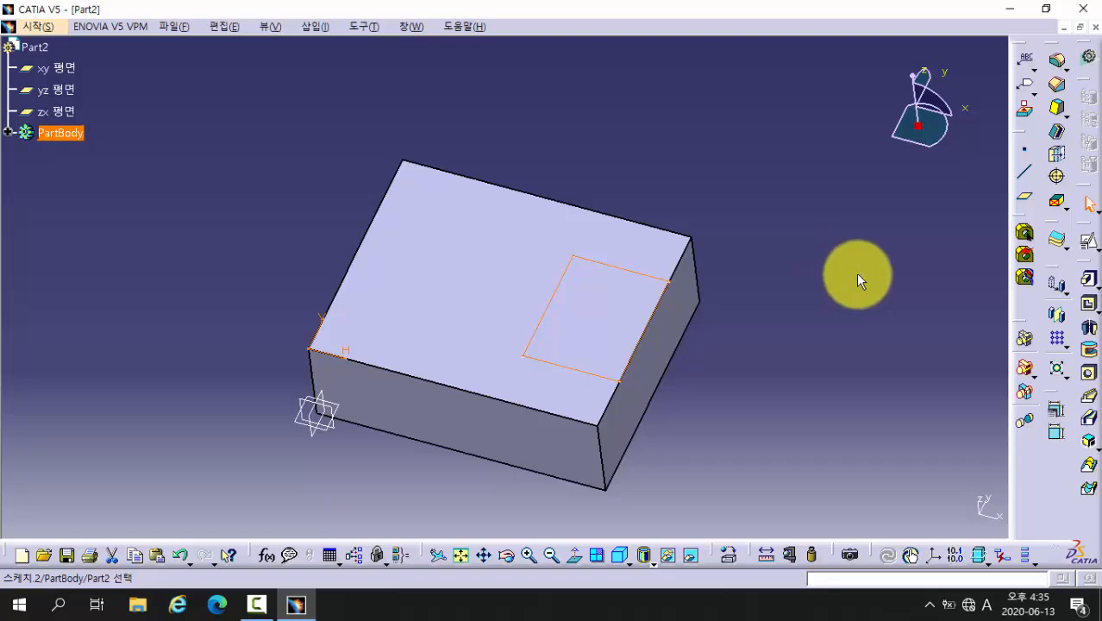
{"action": "left_click", "coordinate": [1090, 310]}
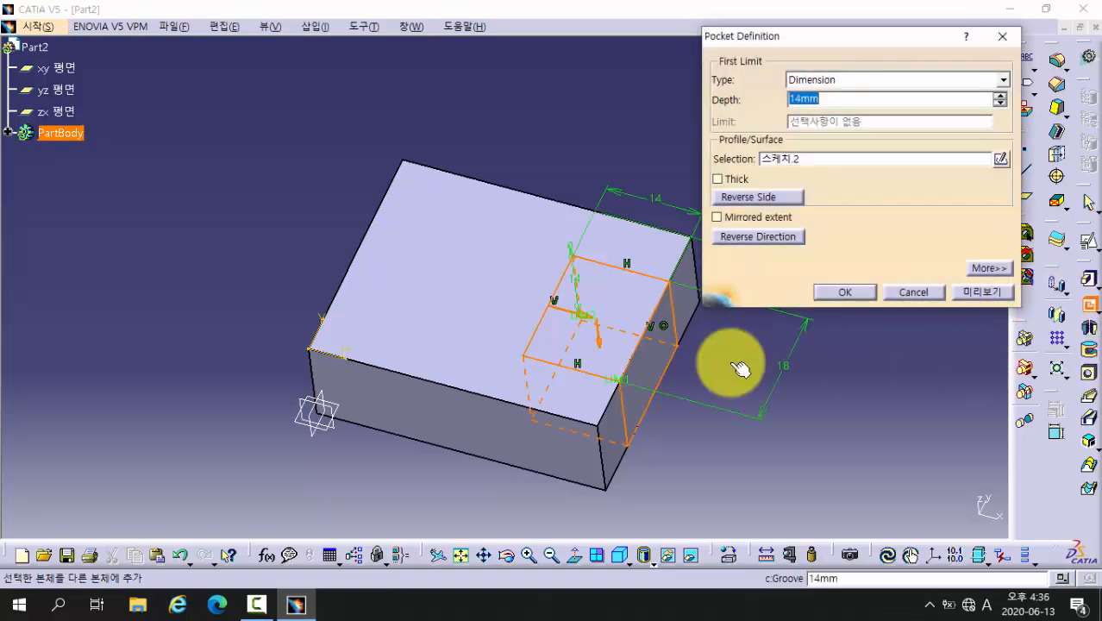
{"action": "middle_click_drag", "start_coordinate": [620, 382], "coordinate": [473, 269]}
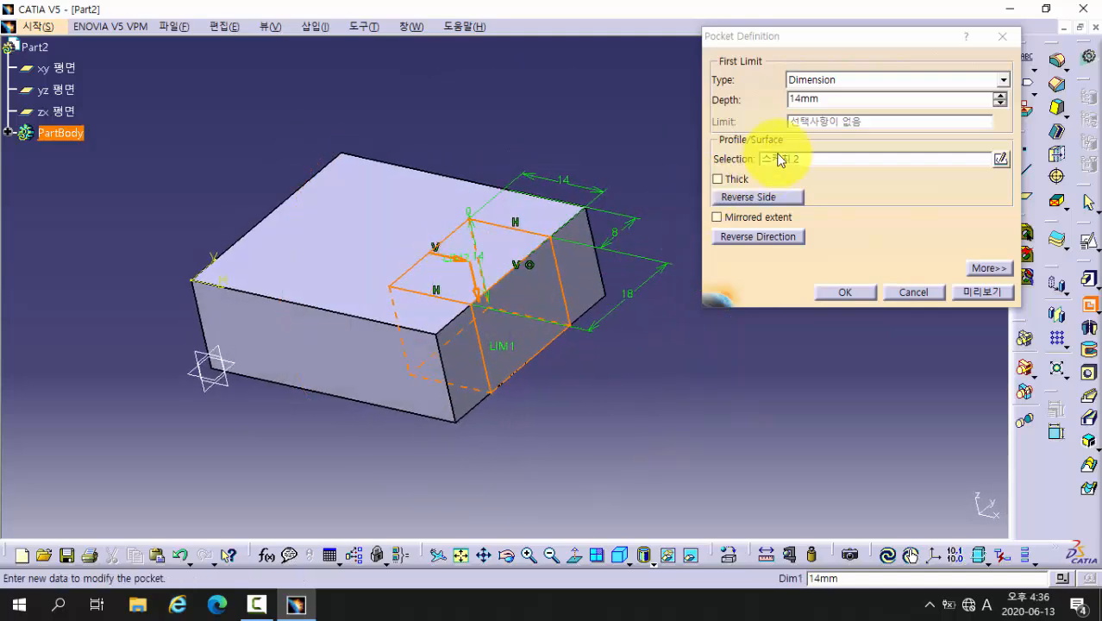
{"action": "left_click", "coordinate": [832, 81]}
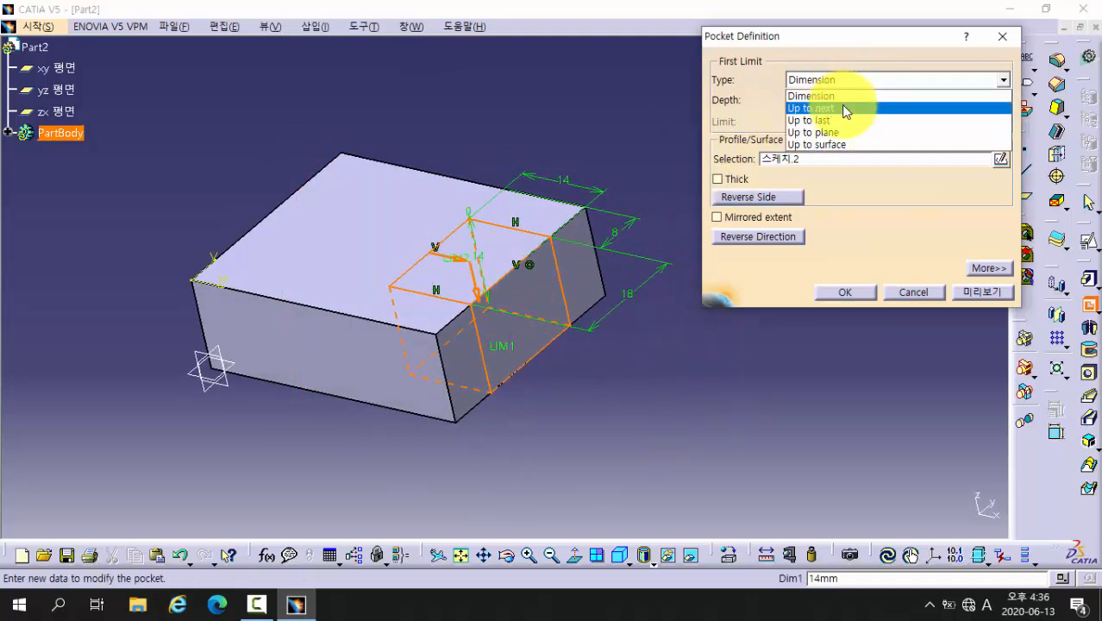
{"action": "left_click", "coordinate": [841, 107]}
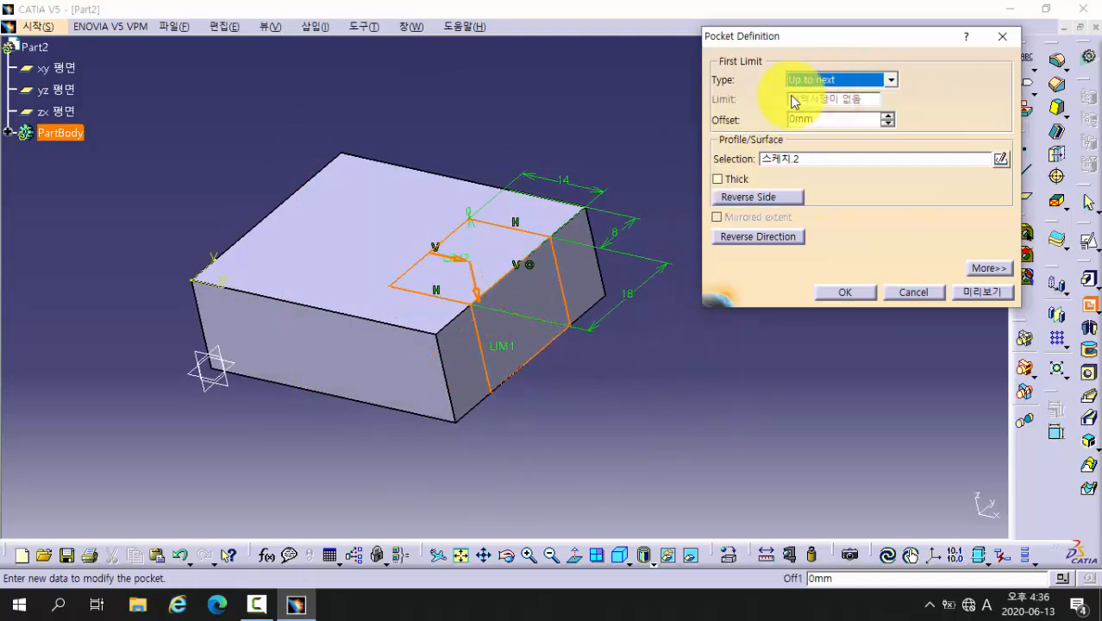
{"action": "left_click", "coordinate": [985, 290]}
{"action": "left_click", "coordinate": [844, 294]}
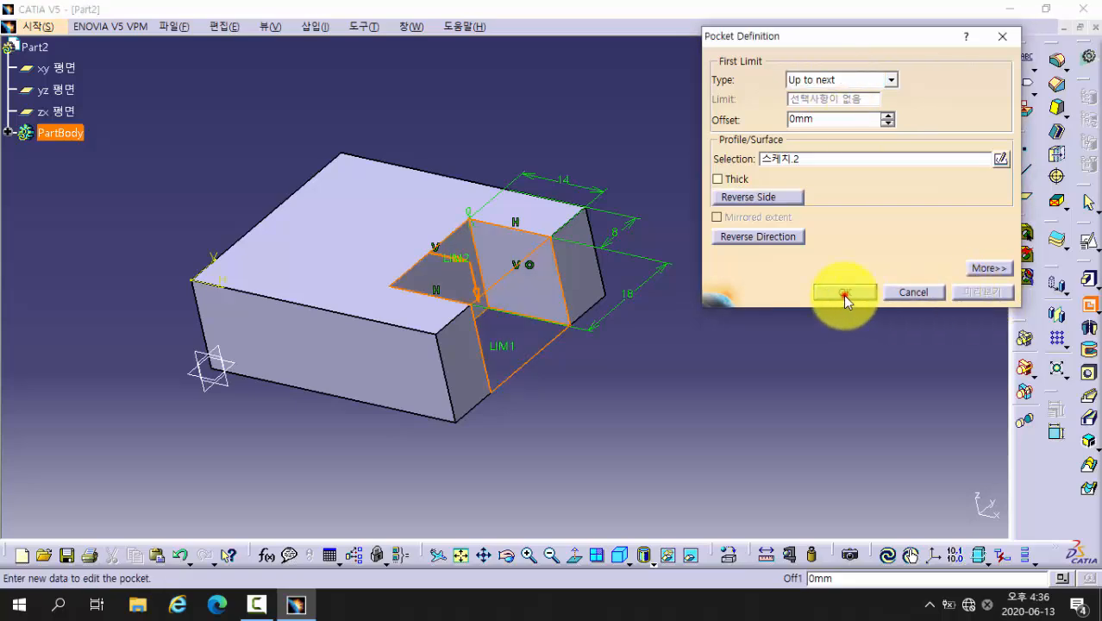
- Start a positioned sketch on the block's upper face and draw a circle about 6 mm in diameter in the solid area beside the slot
{"action": "middle_click_drag", "start_coordinate": [745, 340], "coordinate": [565, 321]}
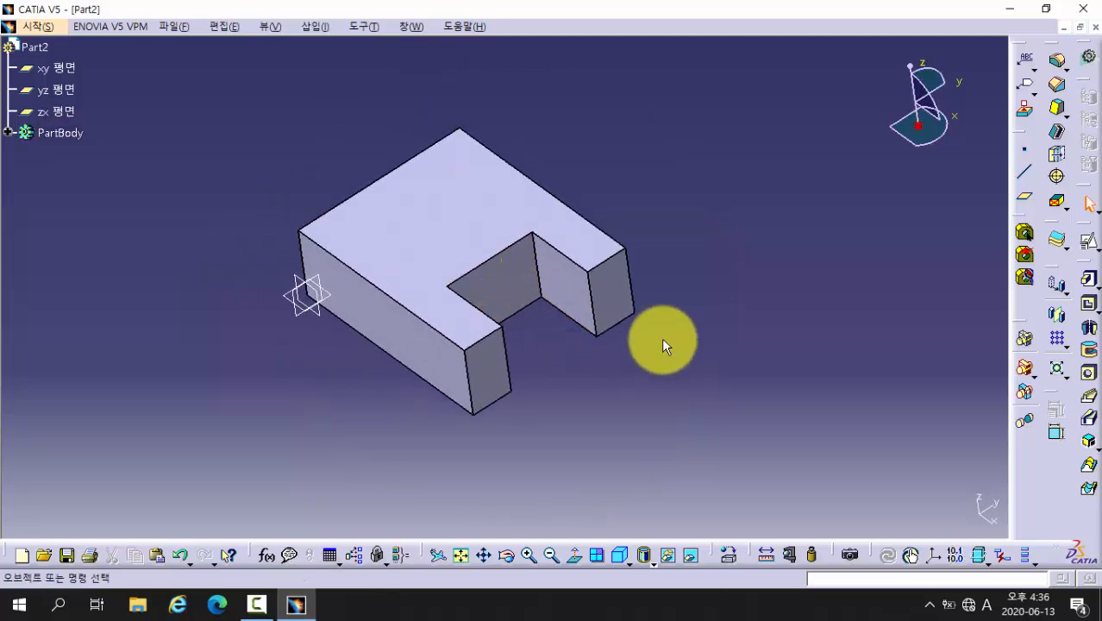
{"action": "middle_click_drag", "start_coordinate": [536, 369], "coordinate": [675, 398]}
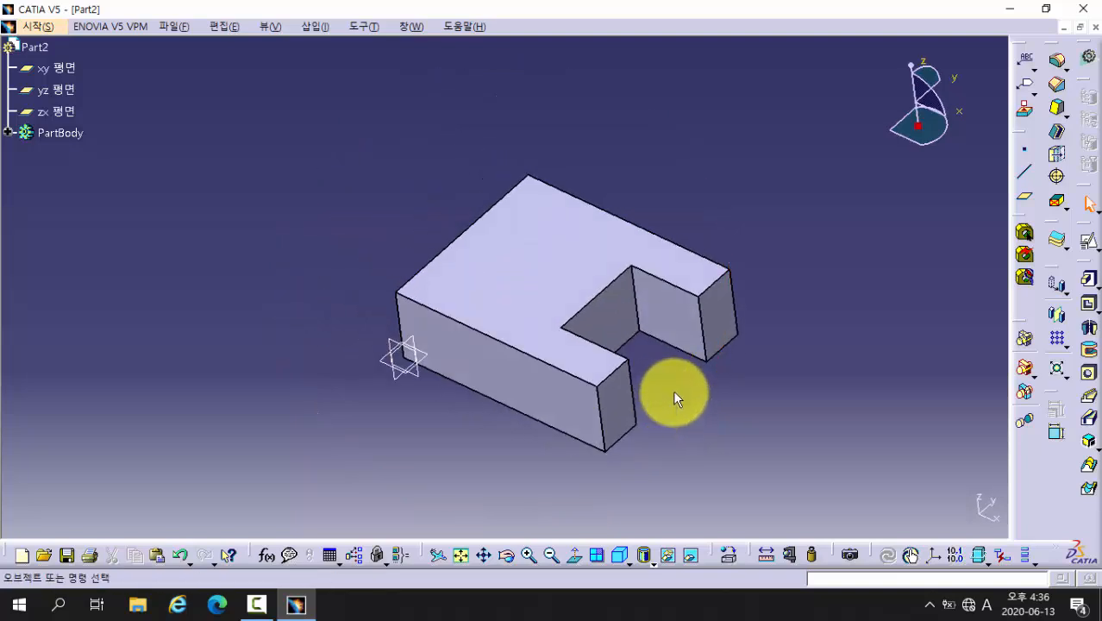
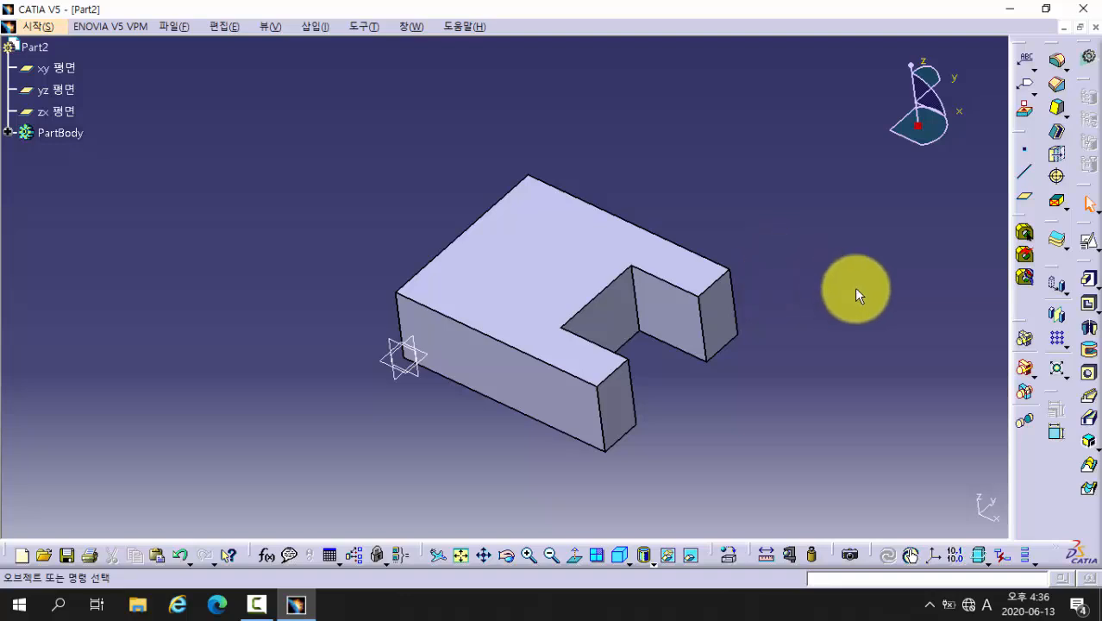
{"action": "left_click", "coordinate": [1085, 242]}
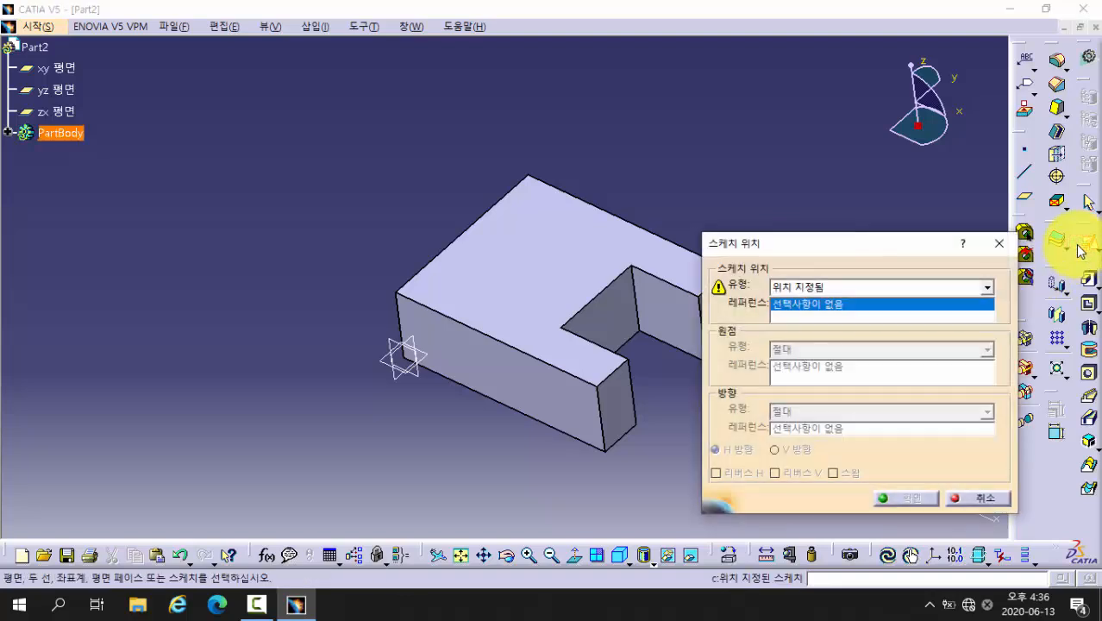
{"action": "left_click", "coordinate": [541, 262]}
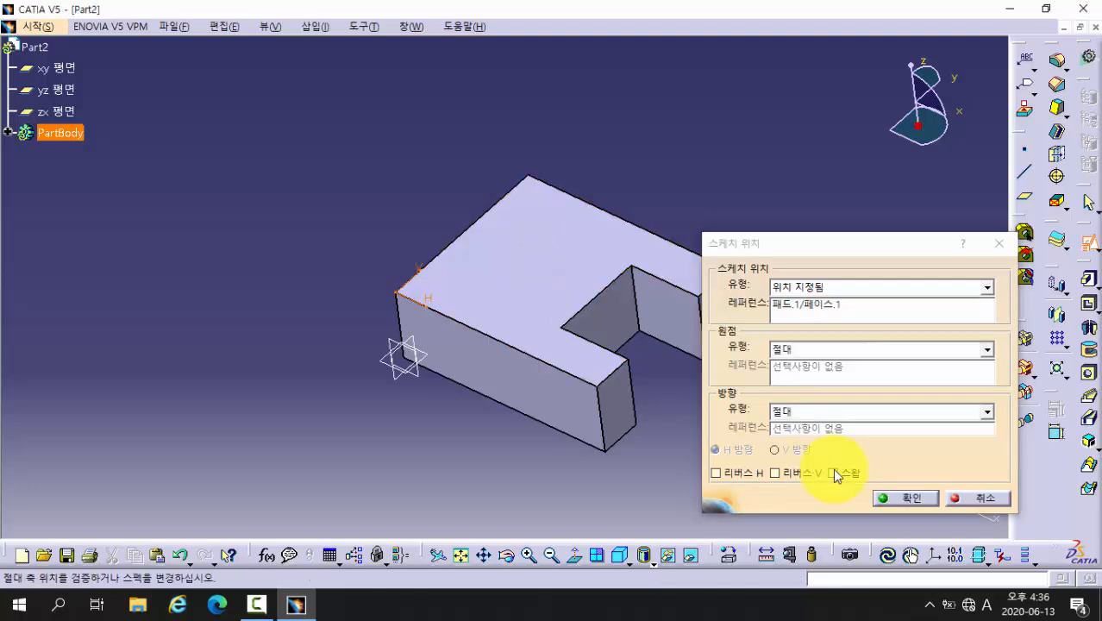
{"action": "left_click", "coordinate": [914, 500]}
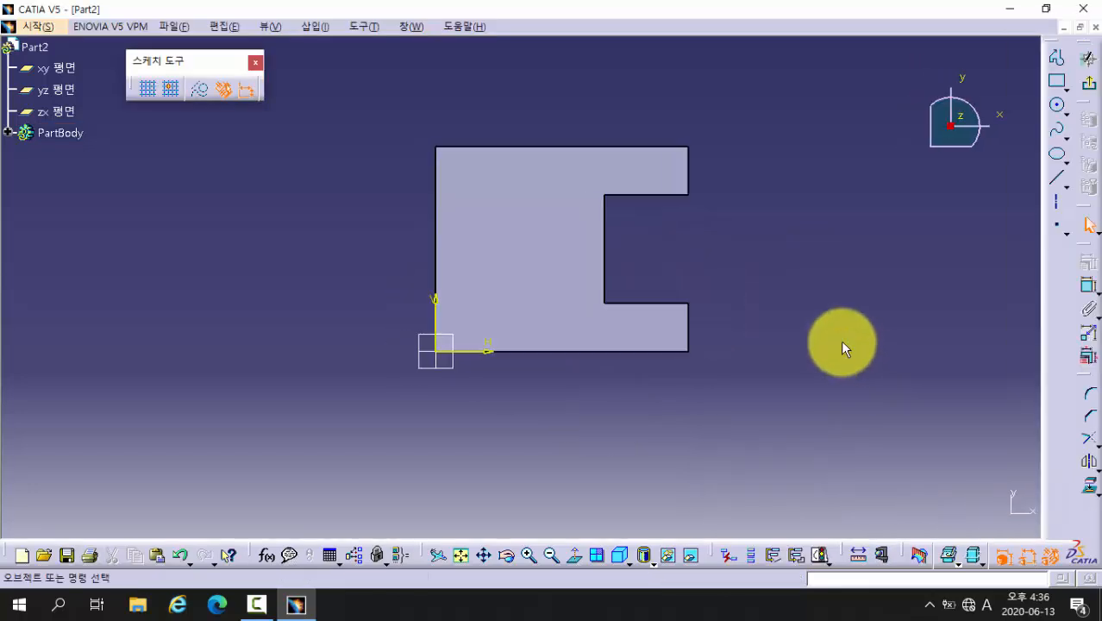
{"action": "left_click", "coordinate": [1050, 107]}
{"action": "left_click", "coordinate": [531, 286]}
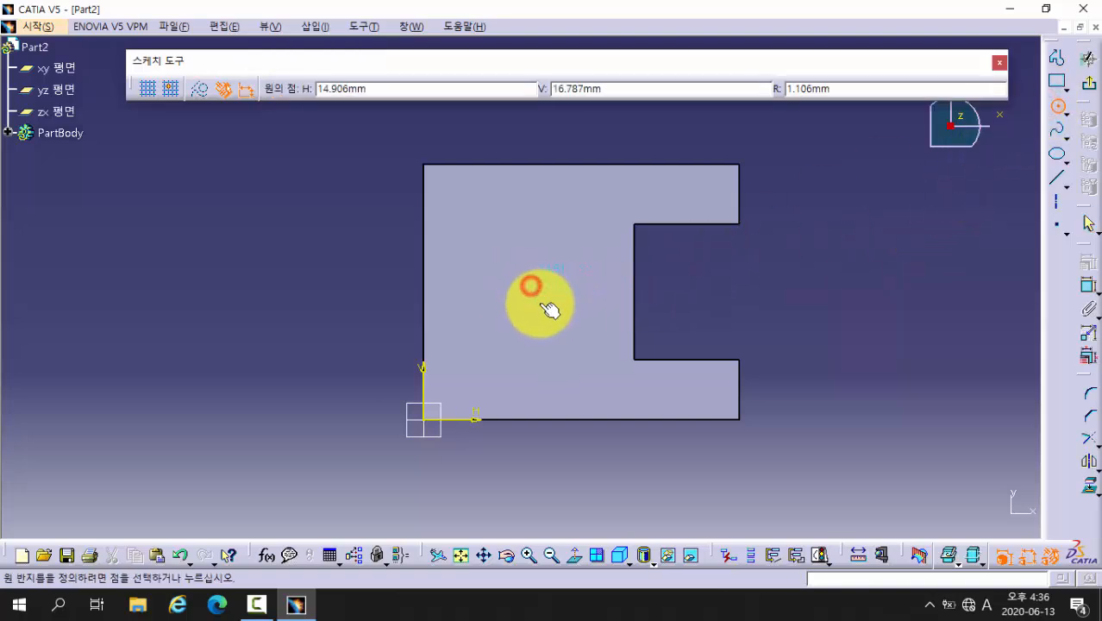
{"action": "left_click", "coordinate": [541, 307]}
{"action": "left_click", "coordinate": [832, 326]}
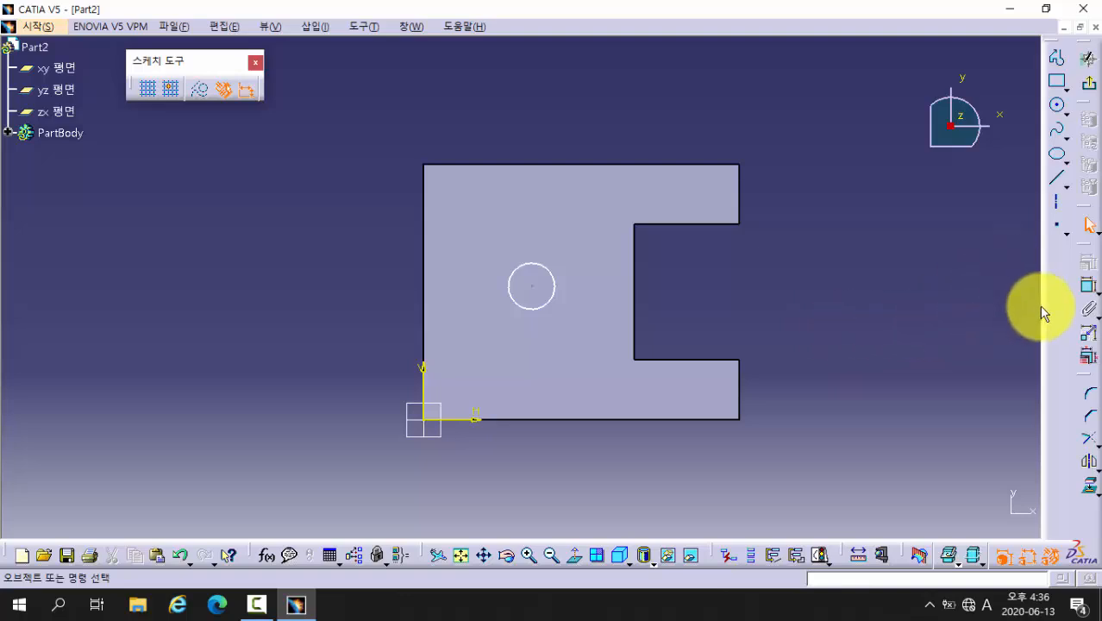
- Dimension the horizontal distance from the slot's inner edge to the circle's centre and set it to 14 mm
{"action": "left_click", "coordinate": [1086, 290]}
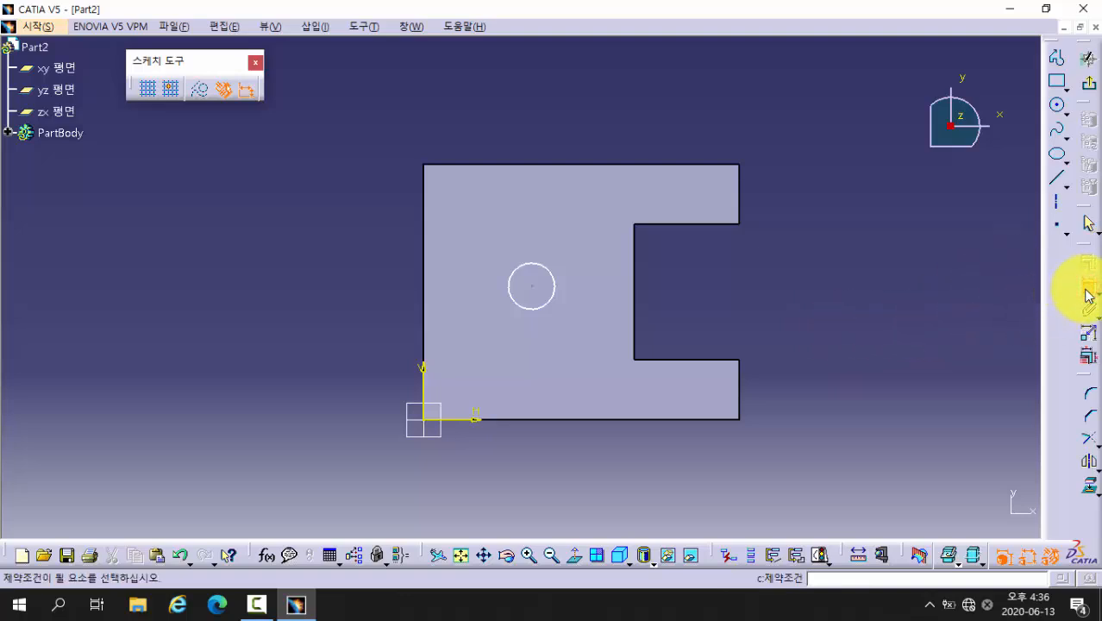
{"action": "left_click", "coordinate": [635, 252]}
{"action": "left_click", "coordinate": [535, 287]}
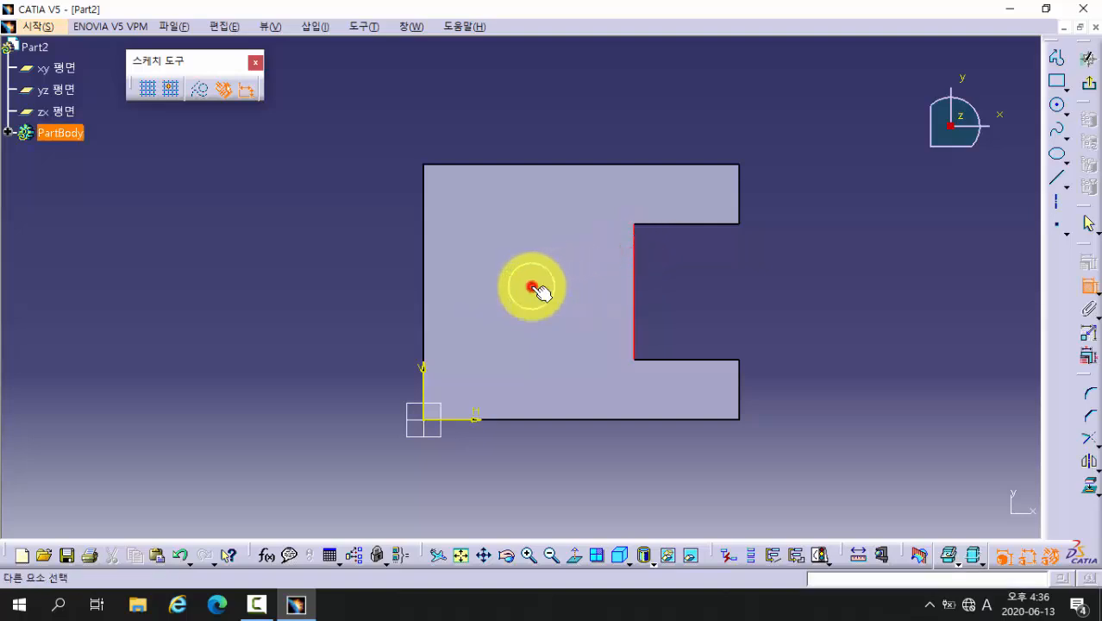
{"action": "left_click", "coordinate": [587, 139]}
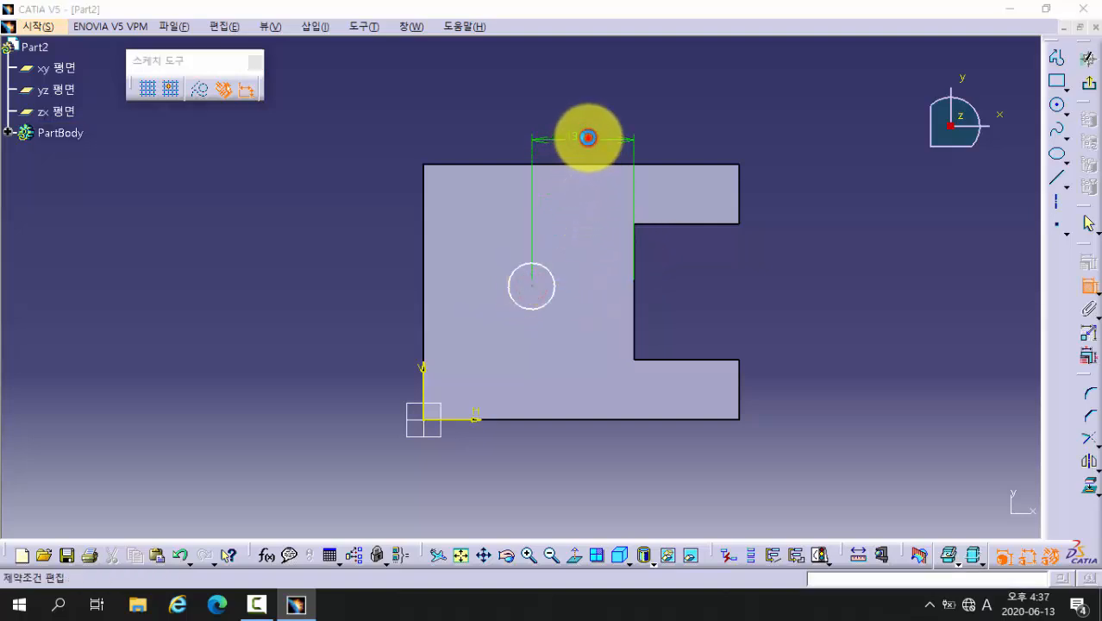
{"action": "double_click", "coordinate": [586, 138]}
{"action": "type", "text": "14mm"}
{"action": "key", "text": "Return"}
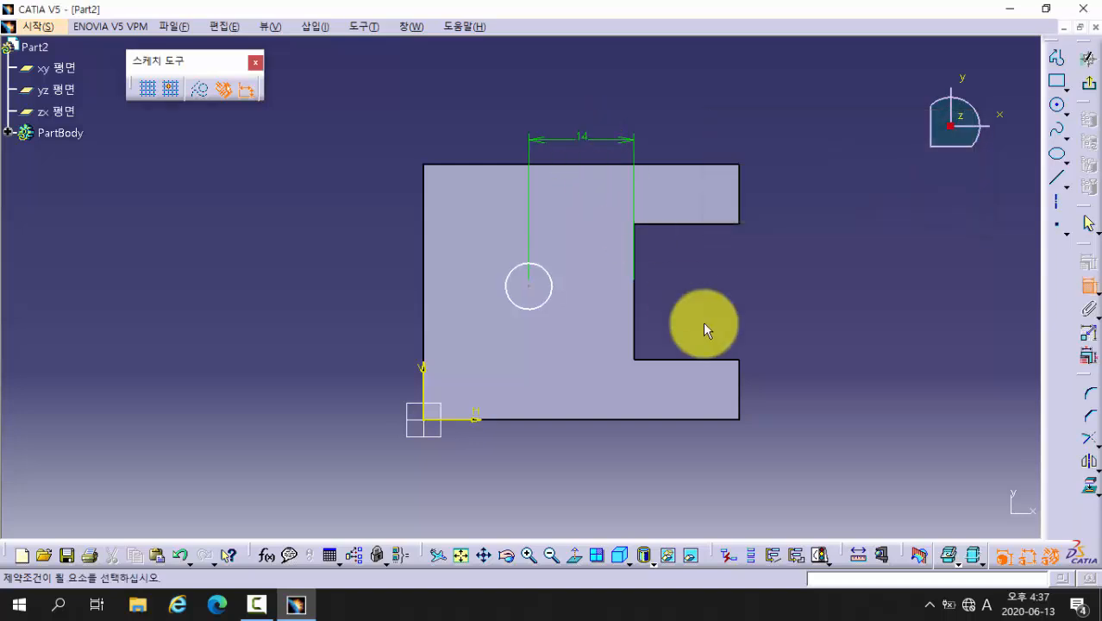
- Dimension the vertical distance from the block's lower edge to the circle's centre and set it to 17 mm
{"action": "left_click", "coordinate": [588, 420]}
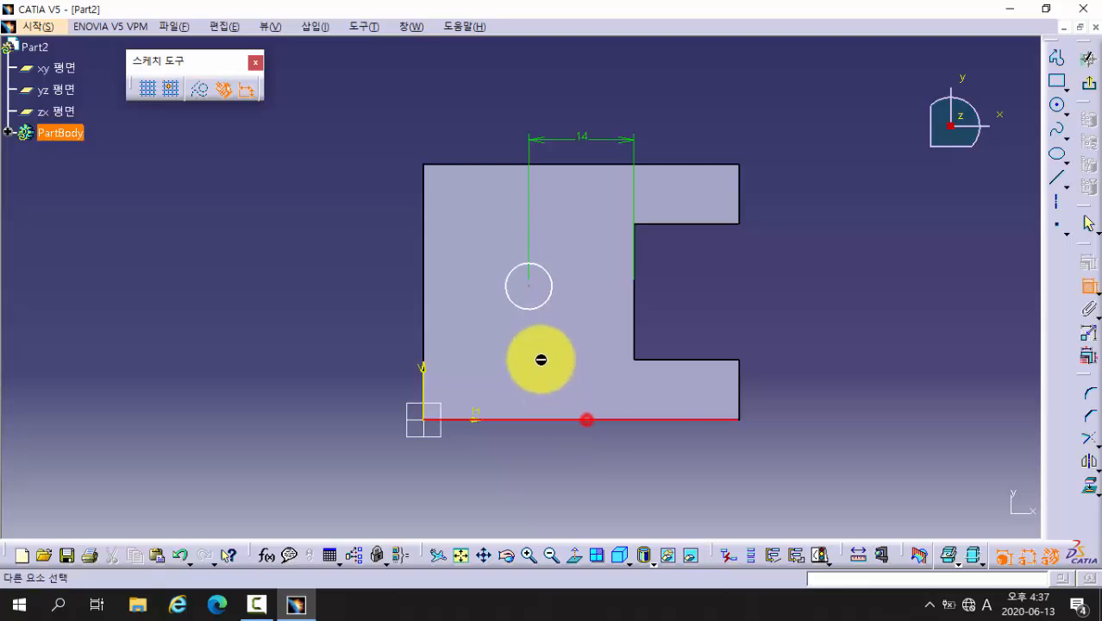
{"action": "left_click", "coordinate": [530, 287]}
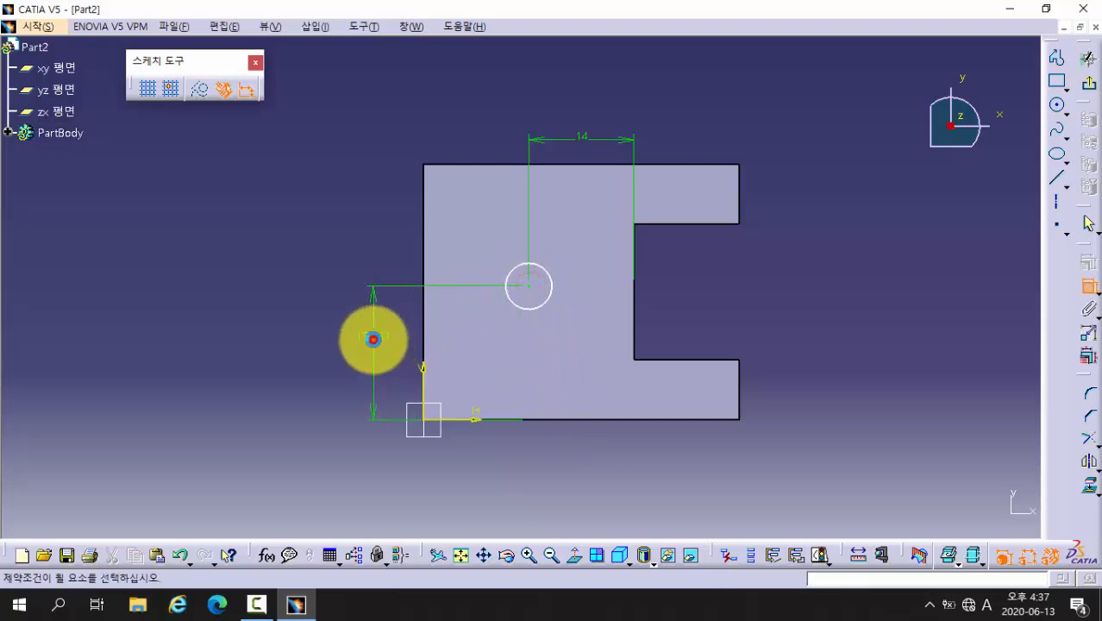
{"action": "double_click", "coordinate": [384, 335]}
{"action": "type", "text": "17"}
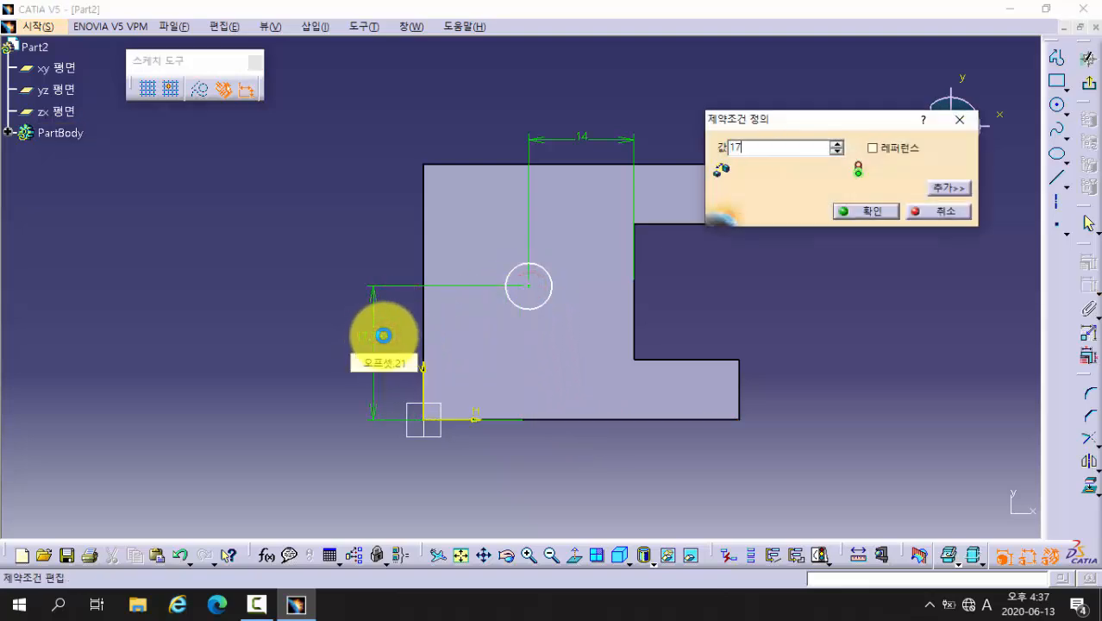
{"action": "key", "text": "Return"}
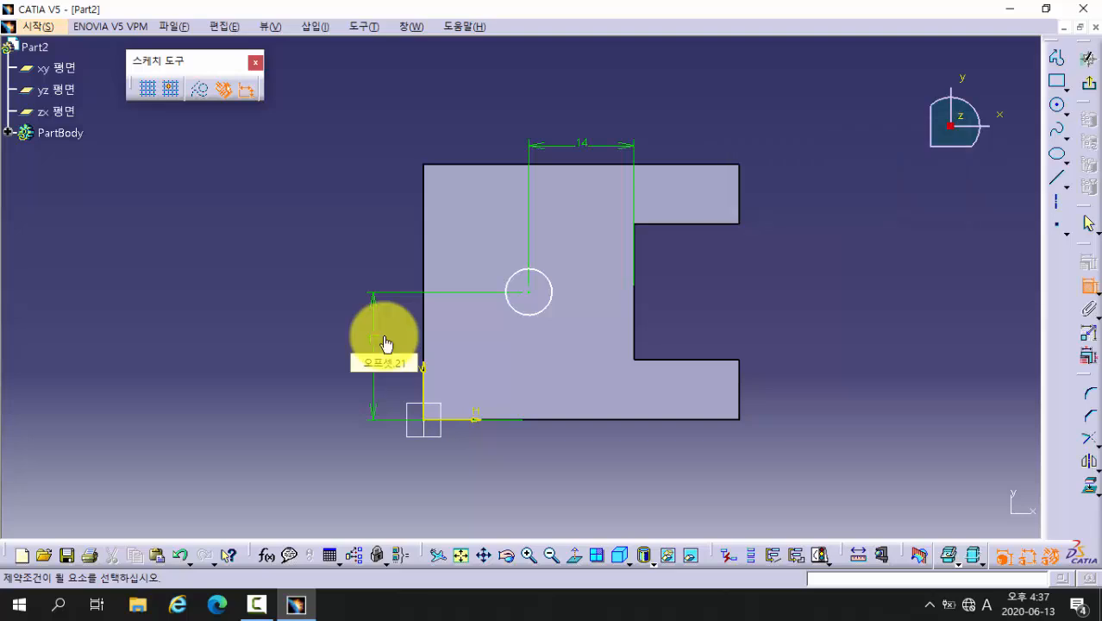
- Dimension the circle's diameter and set it to 5 mm
{"action": "left_click", "coordinate": [512, 278]}
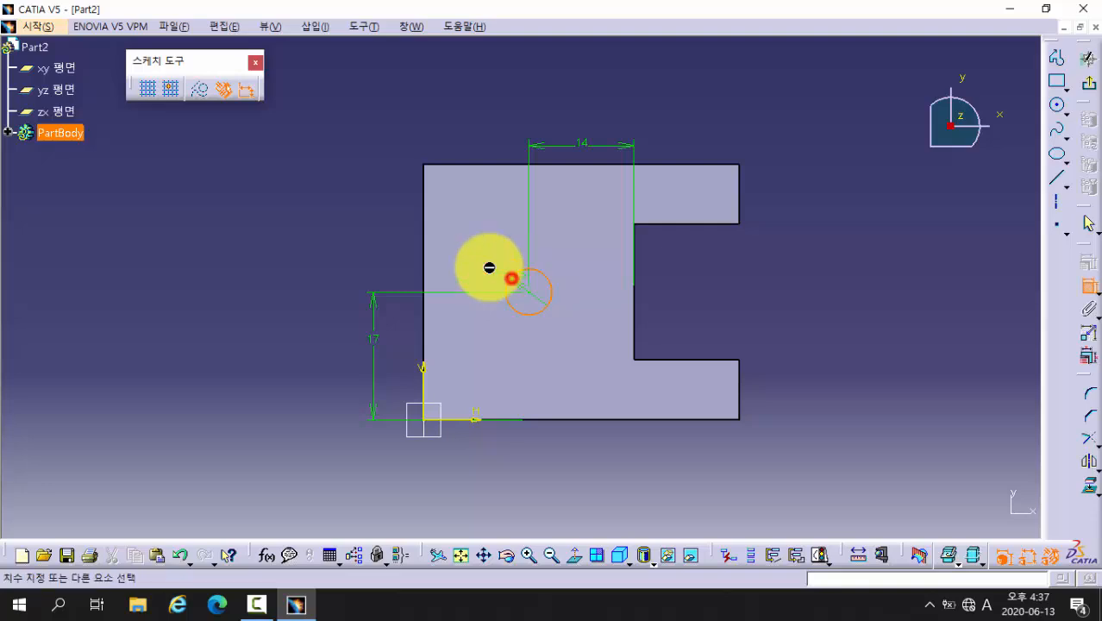
{"action": "left_click", "coordinate": [383, 226]}
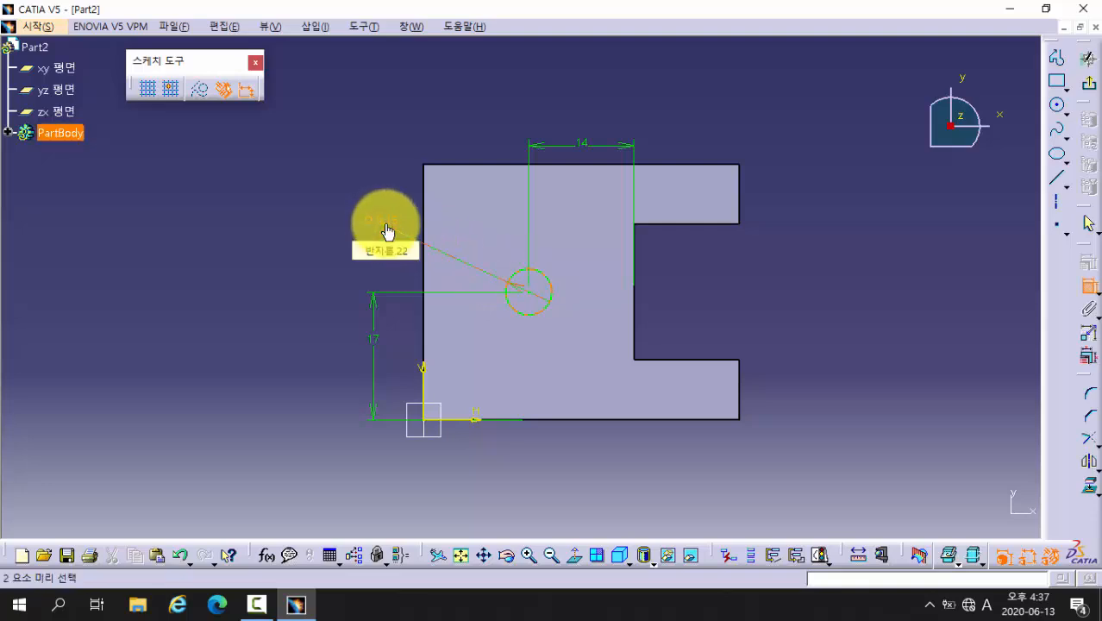
{"action": "double_click", "coordinate": [387, 229]}
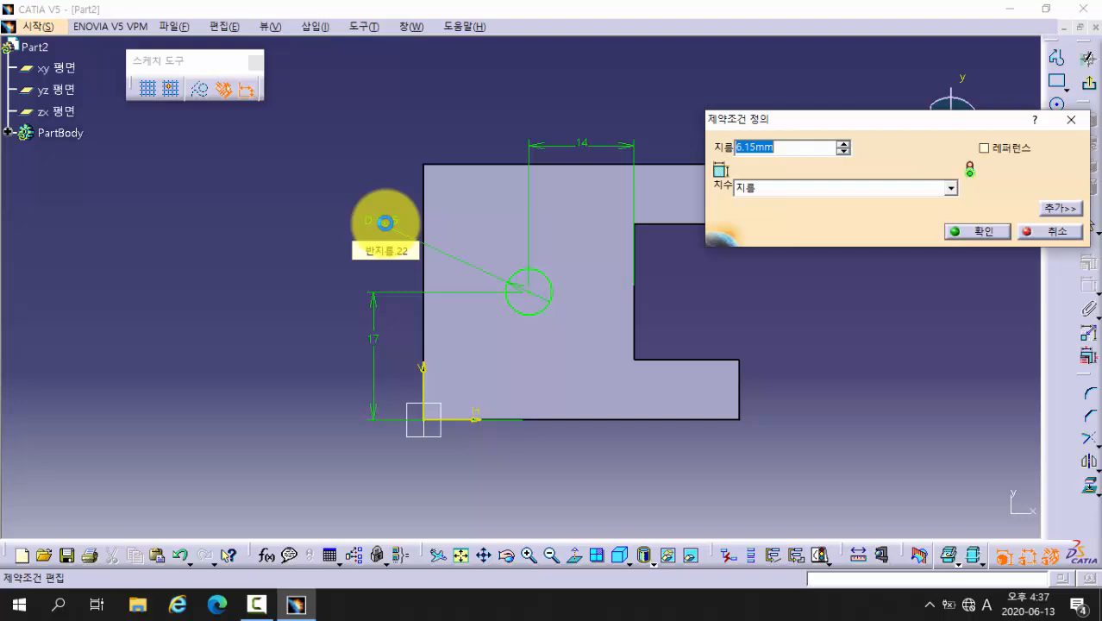
{"action": "type", "text": "5"}
{"action": "key", "text": "Return"}
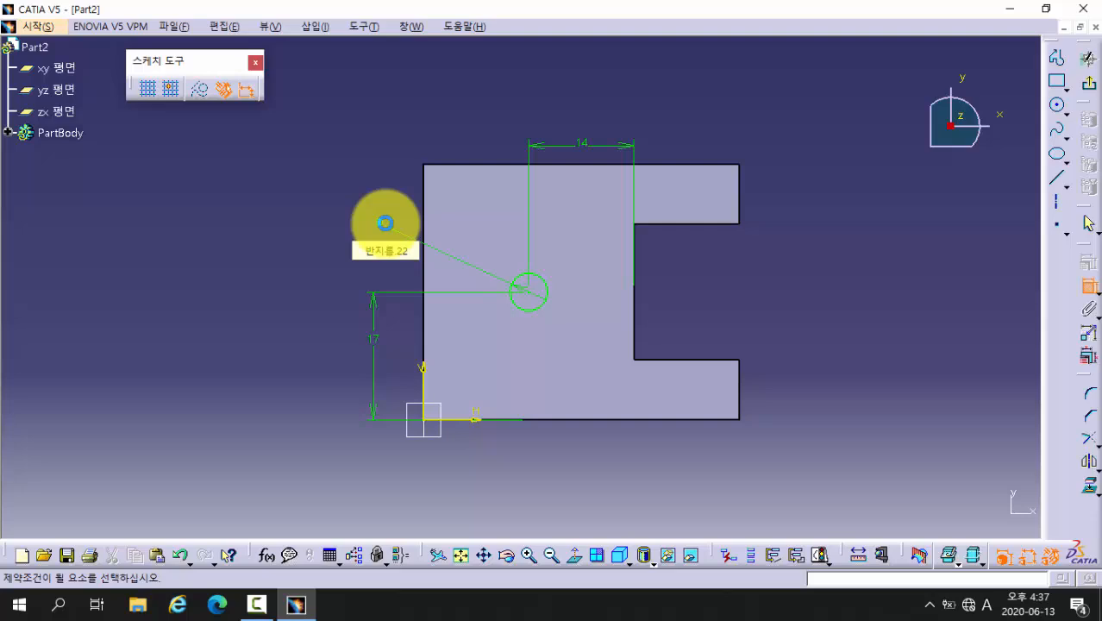
- Leave the sketch and cut the circle through the block as a pocket with the limit type Up to next
{"action": "left_click", "coordinate": [1089, 82]}
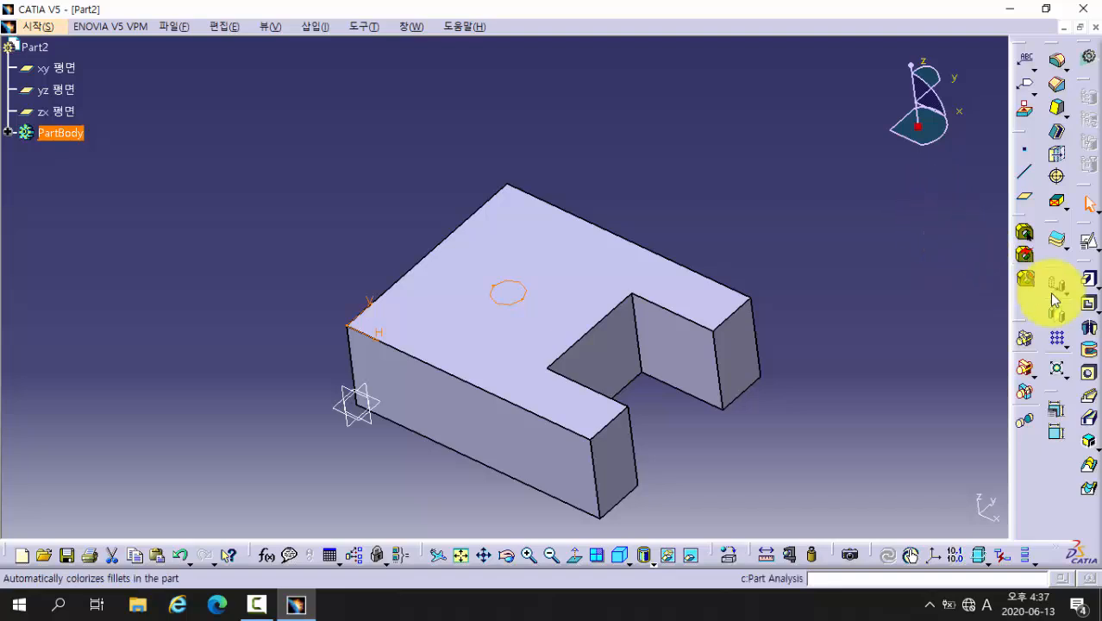
{"action": "left_click", "coordinate": [1091, 313]}
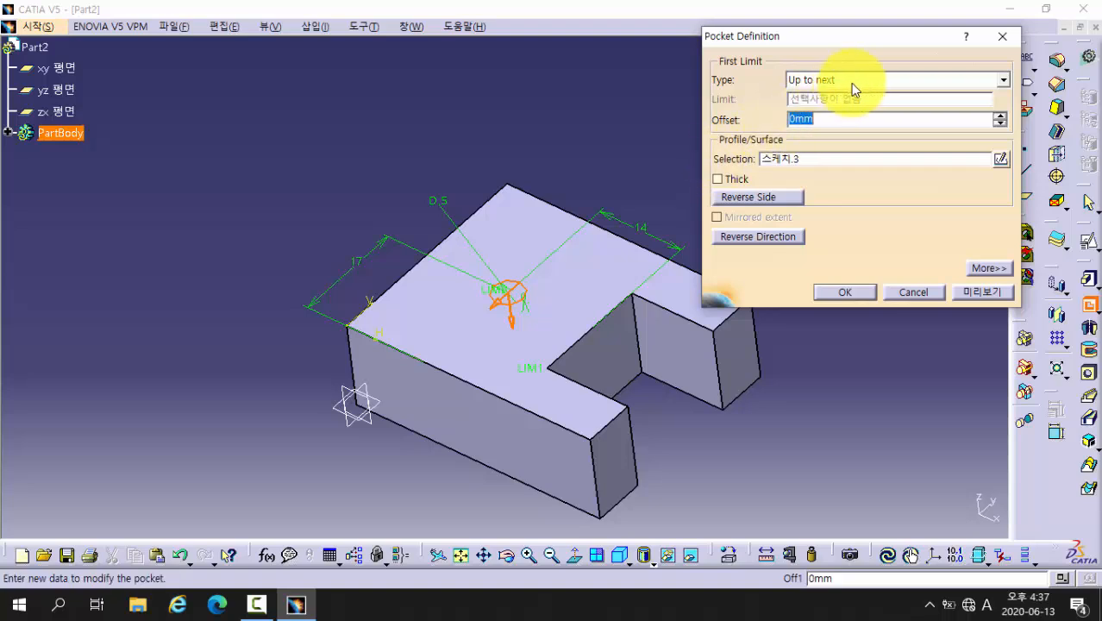
{"action": "left_click", "coordinate": [846, 292]}
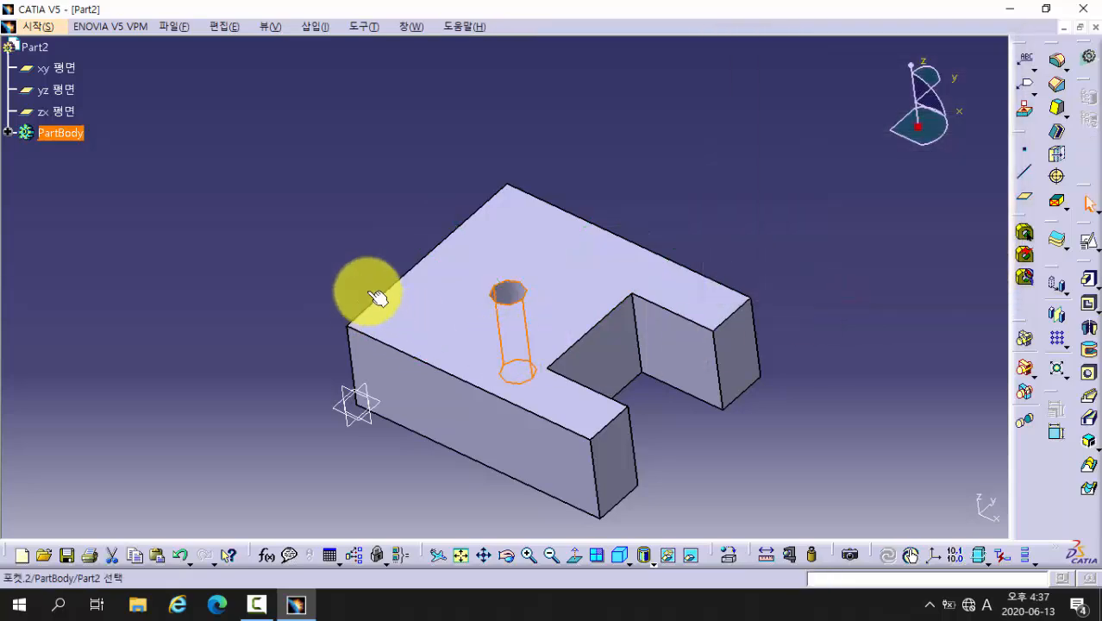
{"action": "middle_click_drag", "start_coordinate": [349, 239], "coordinate": [508, 302]}
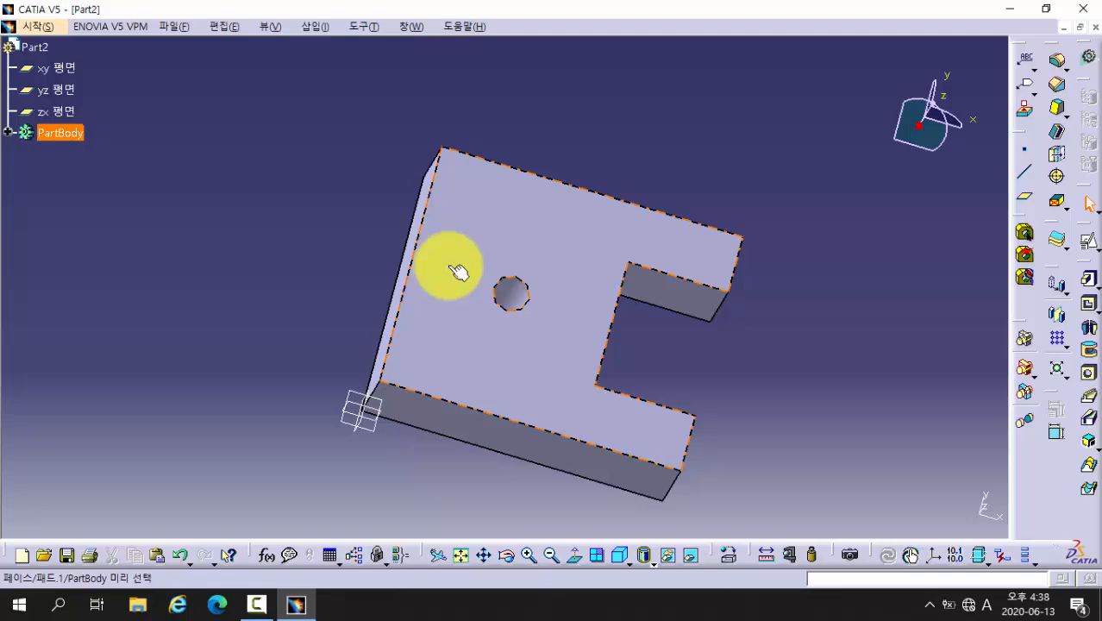
{"action": "middle_click_drag", "start_coordinate": [458, 271], "coordinate": [354, 287]}
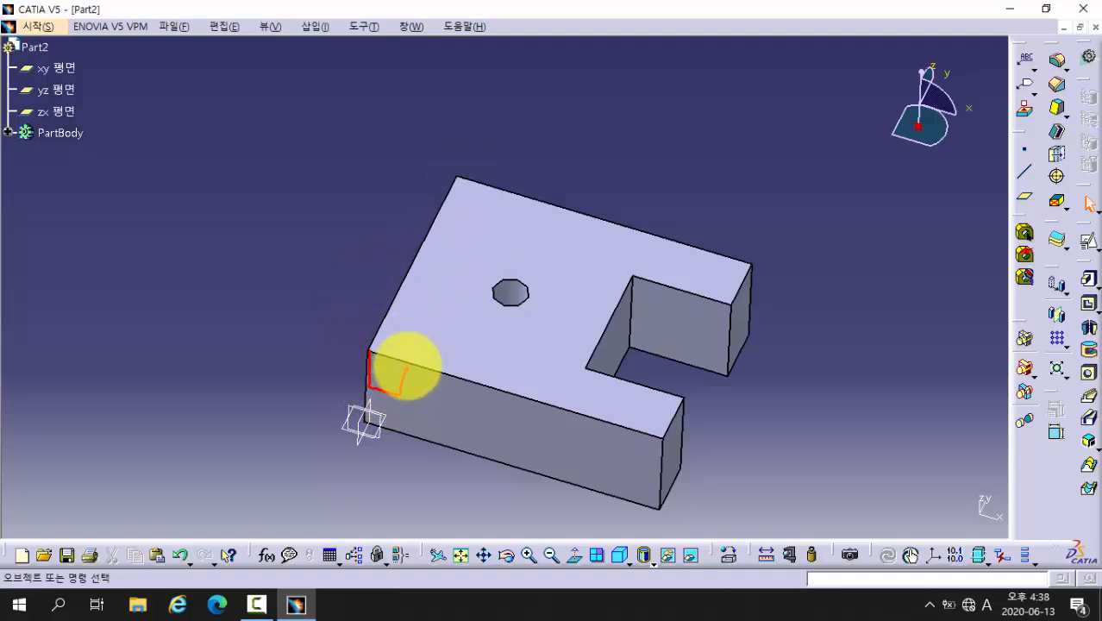
{"action": "mouse_move", "coordinate": [407, 367]}
{"action": "left_mouse_down"}
{"action": "mouse_move", "coordinate": [364, 352]}
{"action": "mouse_move", "coordinate": [386, 365]}
{"action": "mouse_move", "coordinate": [517, 143]}
{"action": "mouse_move", "coordinate": [499, 152]}
{"action": "mouse_move", "coordinate": [518, 166]}
{"action": "left_mouse_up"}
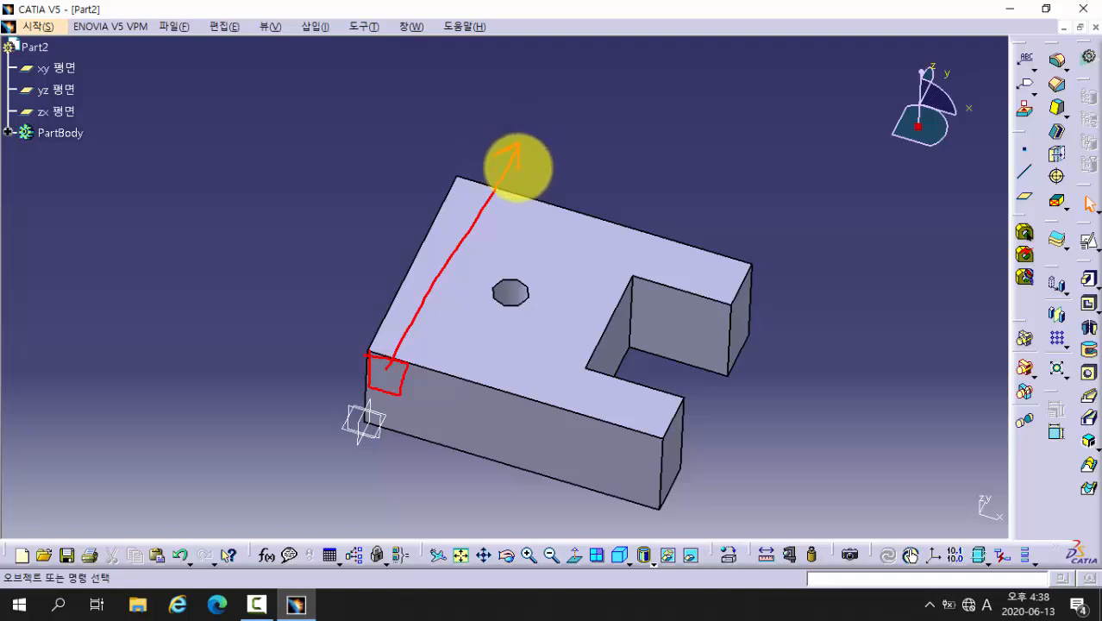
{"action": "key", "text": "Escape"}
{"action": "key", "text": "ctrl+2"}
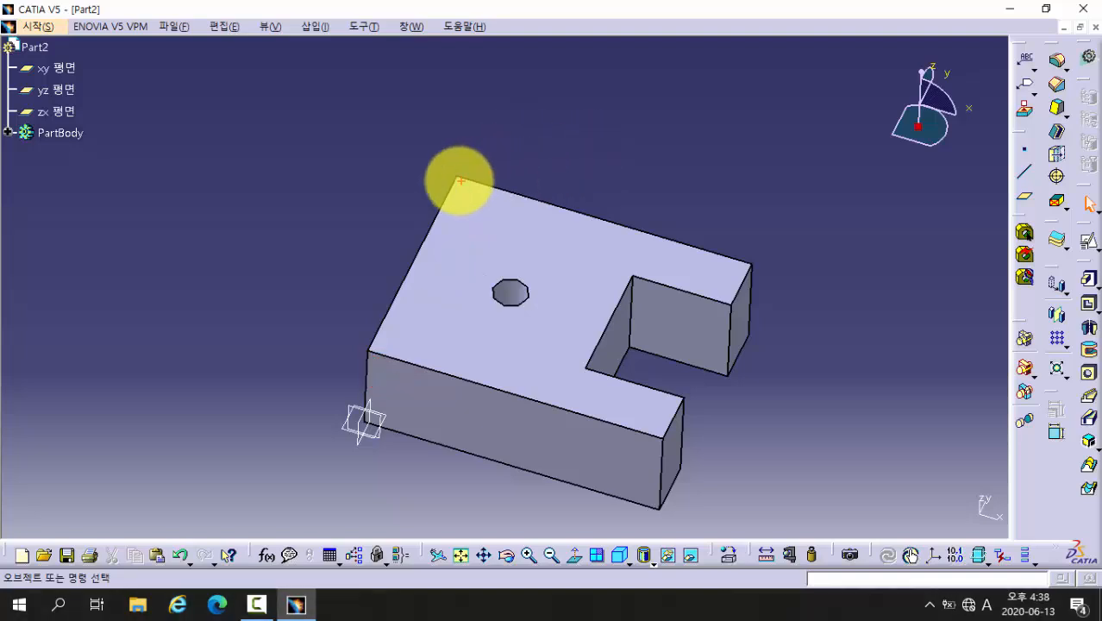
{"action": "mouse_move", "coordinate": [460, 180]}
{"action": "left_mouse_down"}
{"action": "mouse_move", "coordinate": [366, 344]}
{"action": "mouse_move", "coordinate": [405, 355]}
{"action": "mouse_move", "coordinate": [477, 231]}
{"action": "mouse_move", "coordinate": [470, 185]}
{"action": "mouse_move", "coordinate": [406, 323]}
{"action": "mouse_move", "coordinate": [409, 389]}
{"action": "mouse_move", "coordinate": [432, 380]}
{"action": "mouse_move", "coordinate": [418, 406]}
{"action": "mouse_move", "coordinate": [430, 379]}
{"action": "left_mouse_up"}
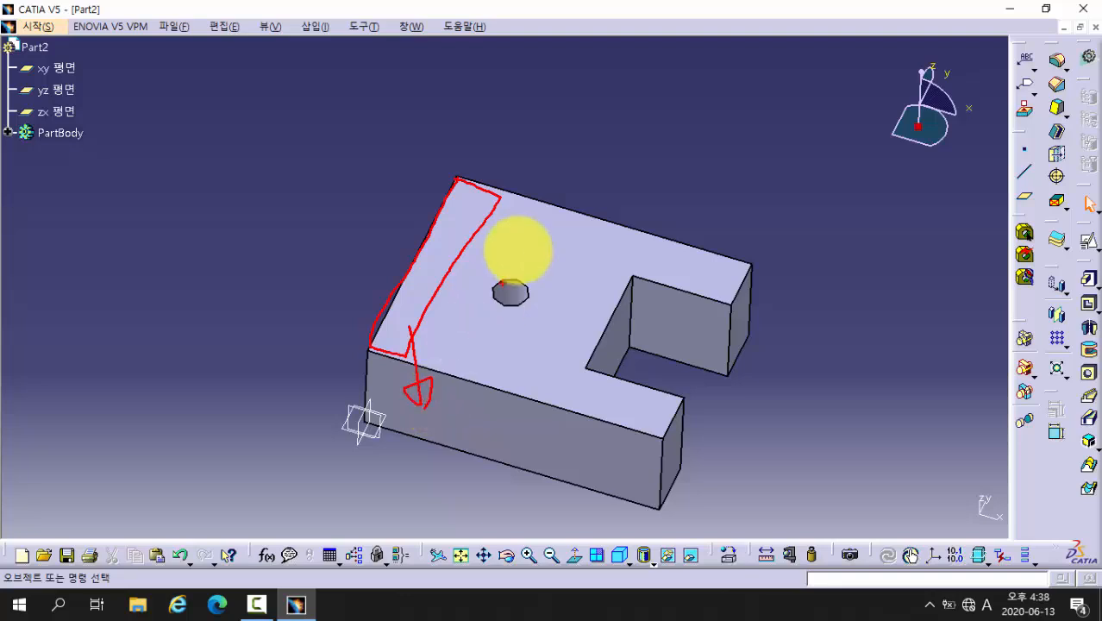
{"action": "key", "text": "b"}
{"action": "left_click_drag", "start_coordinate": [492, 221], "coordinate": [569, 142]}
{"action": "mouse_move", "coordinate": [624, 294]}
{"action": "left_mouse_down"}
{"action": "mouse_move", "coordinate": [665, 183]}
{"action": "mouse_move", "coordinate": [670, 200]}
{"action": "mouse_move", "coordinate": [555, 160]}
{"action": "left_mouse_up"}
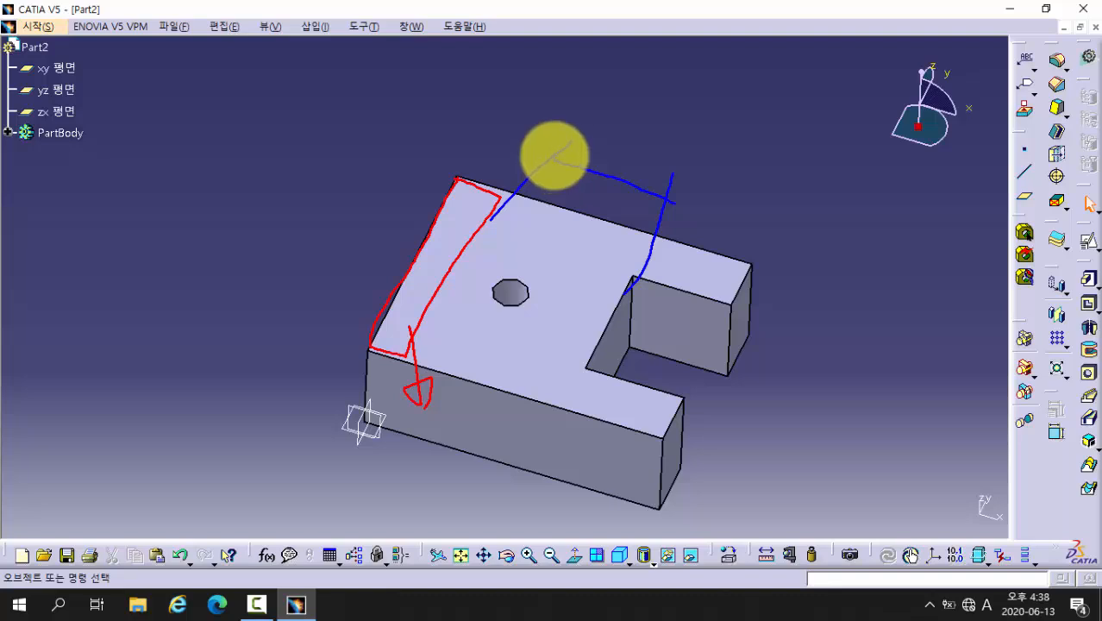
{"action": "mouse_move", "coordinate": [571, 149]}
{"action": "left_mouse_down"}
{"action": "mouse_move", "coordinate": [556, 160]}
{"action": "mouse_move", "coordinate": [582, 174]}
{"action": "left_mouse_up"}
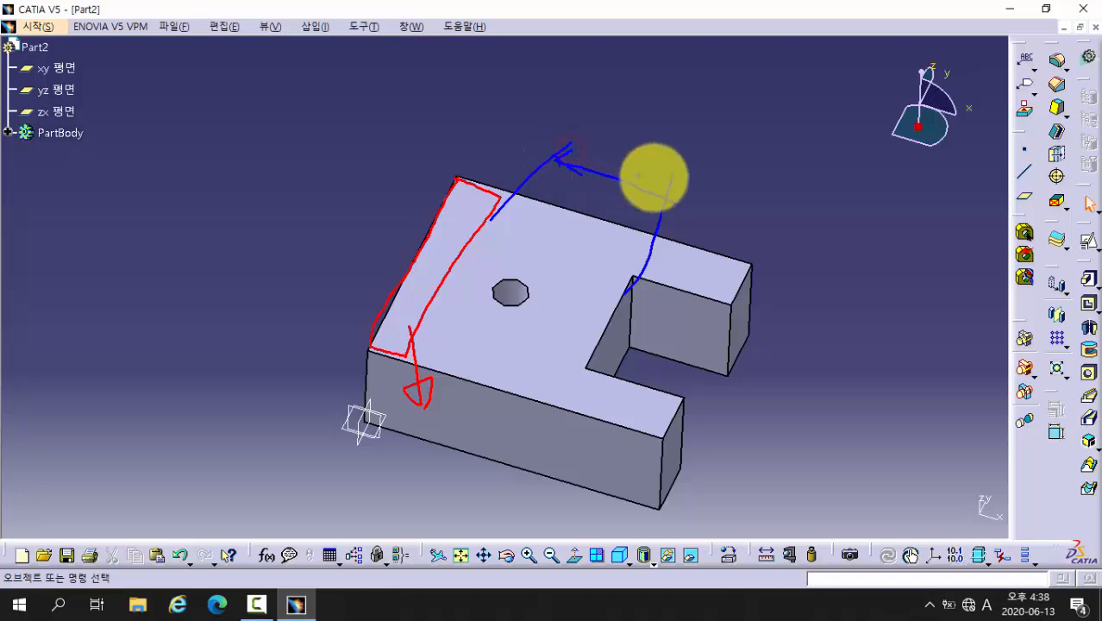
{"action": "left_click_drag", "start_coordinate": [662, 186], "coordinate": [682, 205]}
{"action": "left_click_drag", "start_coordinate": [681, 206], "coordinate": [647, 211]}
{"action": "left_click_drag", "start_coordinate": [634, 282], "coordinate": [583, 358]}
{"action": "mouse_move", "coordinate": [583, 358]}
{"action": "left_mouse_down"}
{"action": "mouse_move", "coordinate": [635, 281]}
{"action": "mouse_move", "coordinate": [601, 362]}
{"action": "left_mouse_up"}
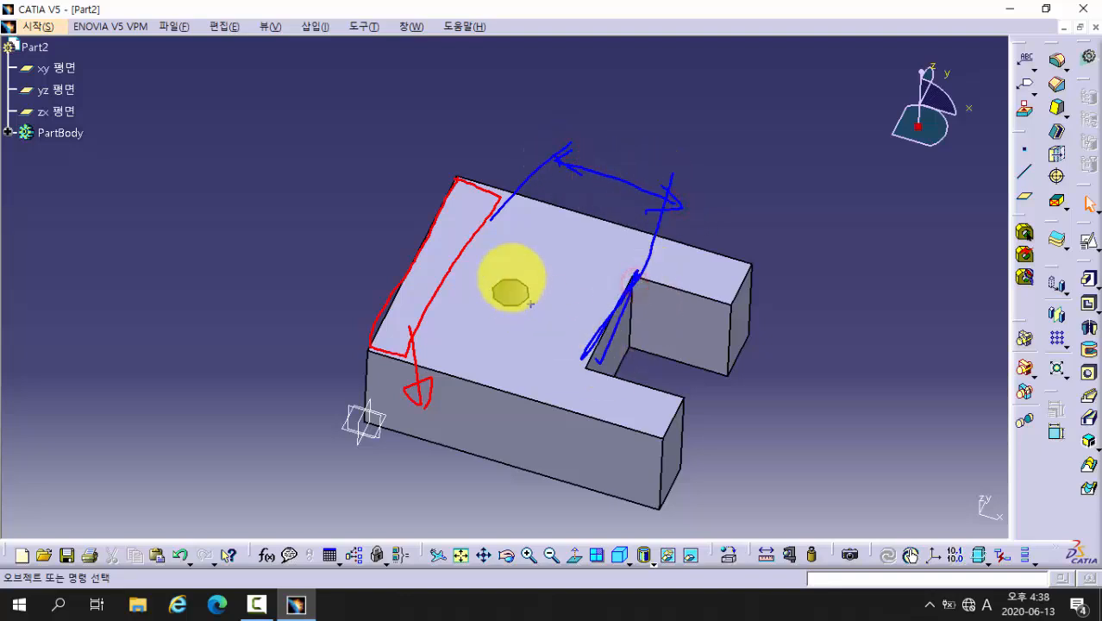
{"action": "left_click_drag", "start_coordinate": [466, 254], "coordinate": [524, 184]}
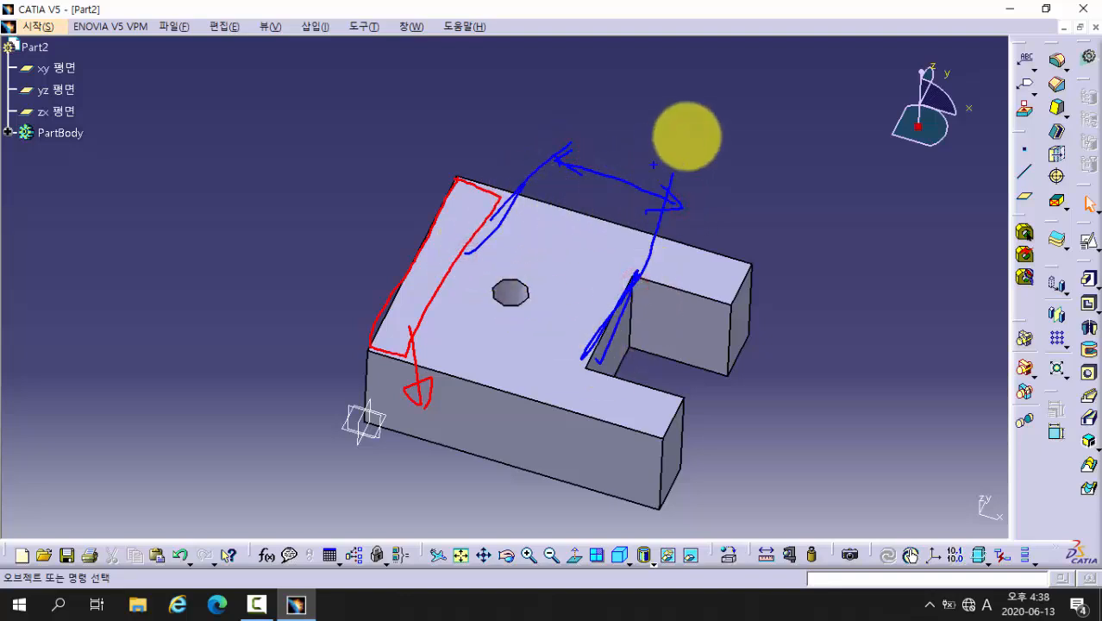
{"action": "key", "text": "Escape"}
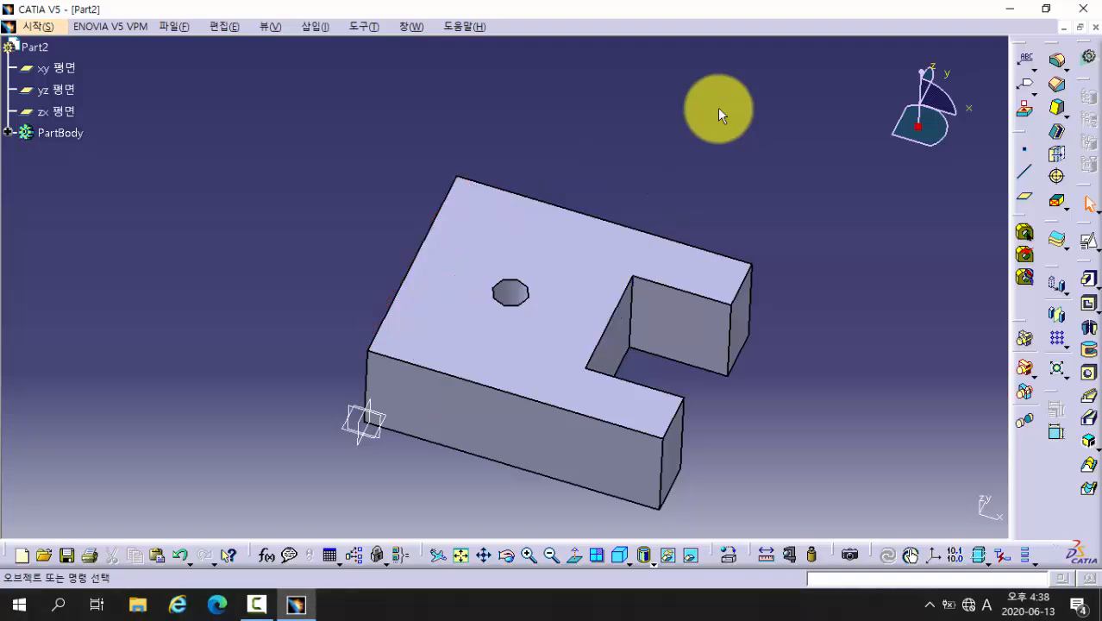
- Start a positioned sketch on the block's top face and draw a tall rectangle overlapping the edge opposite the slot
{"action": "left_click", "coordinate": [1090, 248]}
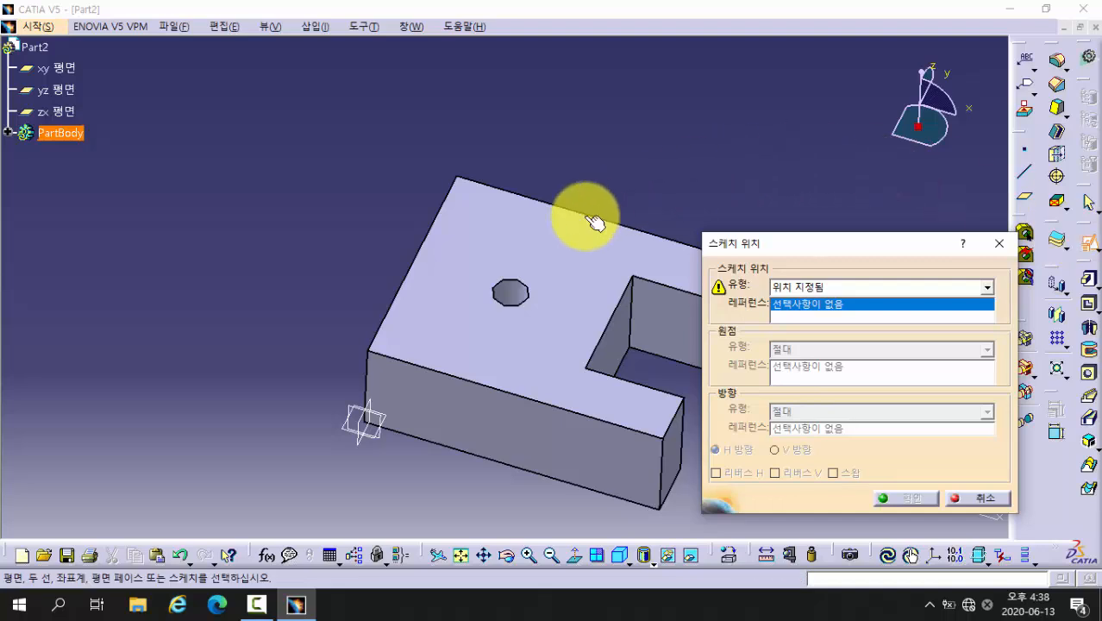
{"action": "left_click", "coordinate": [546, 224]}
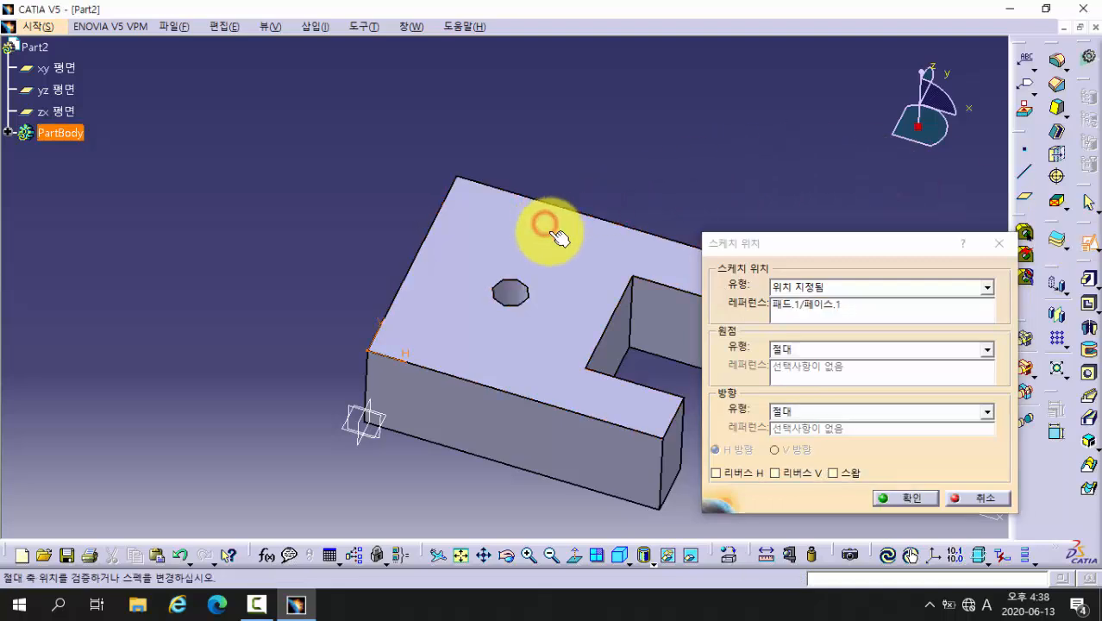
{"action": "left_click", "coordinate": [905, 498]}
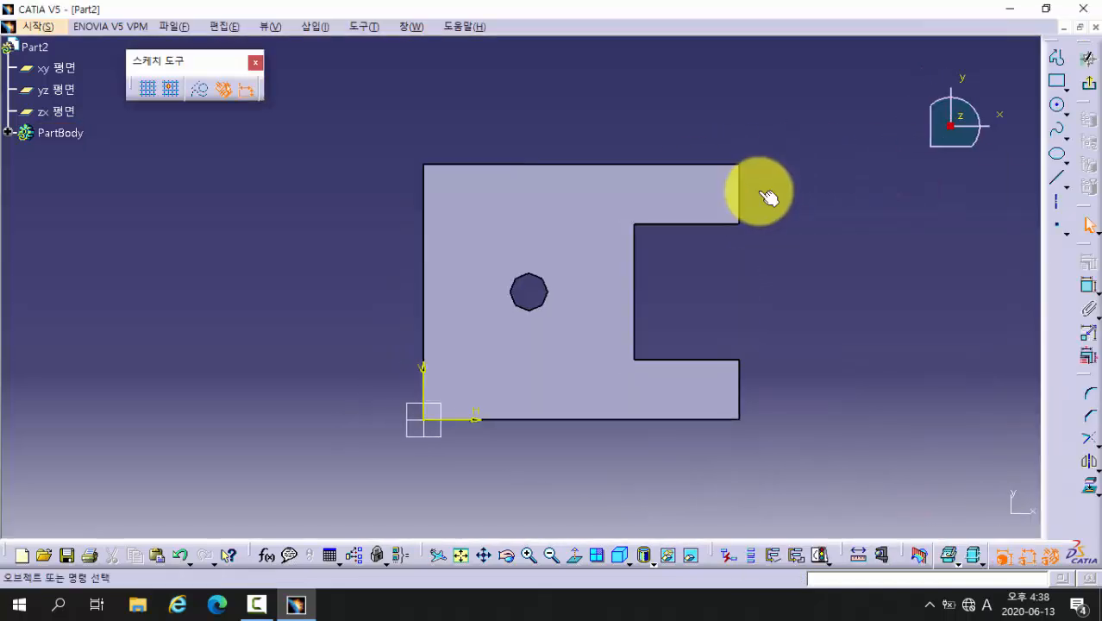
{"action": "left_click", "coordinate": [1058, 84]}
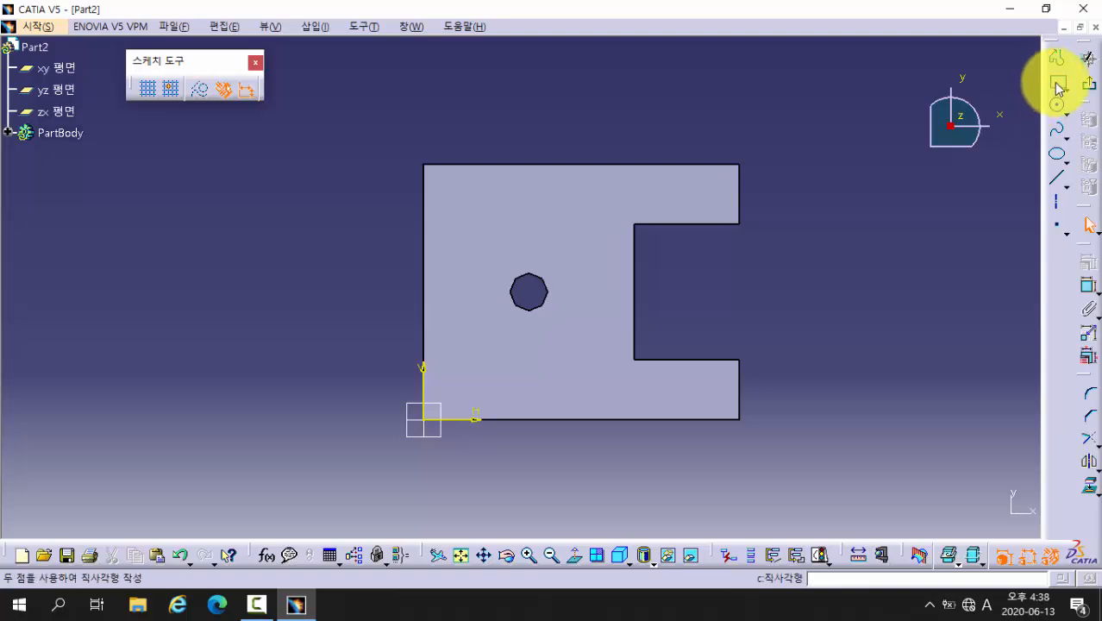
{"action": "left_click", "coordinate": [375, 140]}
{"action": "left_click", "coordinate": [473, 450]}
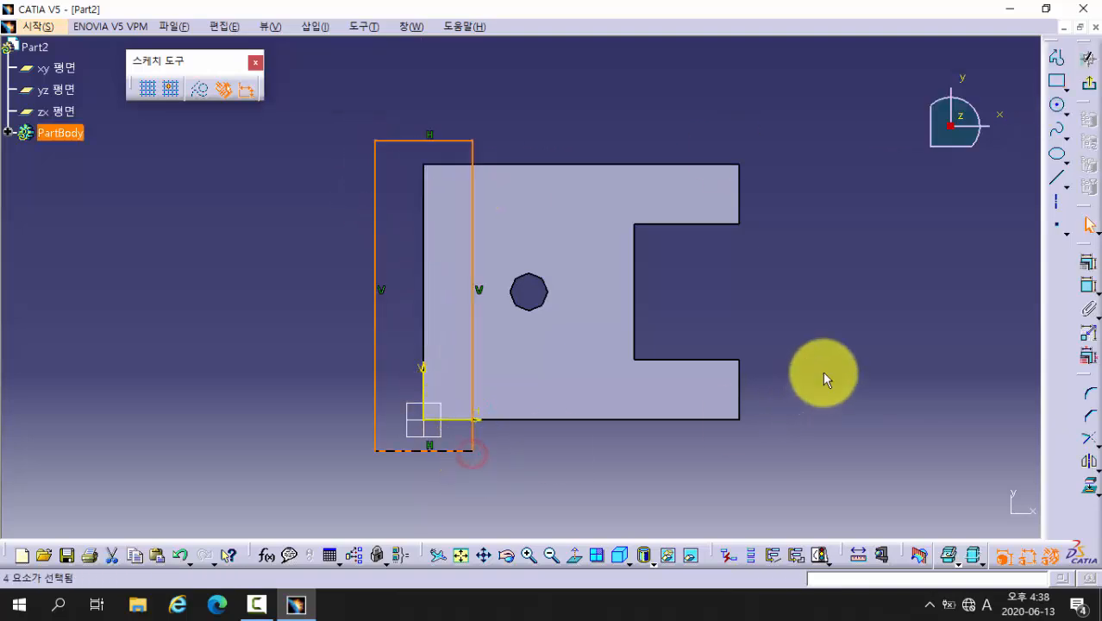
- Make the rectangle's upper side coincident with the block's upper edge and its lower side coincident with the sketch's horizontal axis
{"action": "left_click", "coordinate": [1087, 287]}
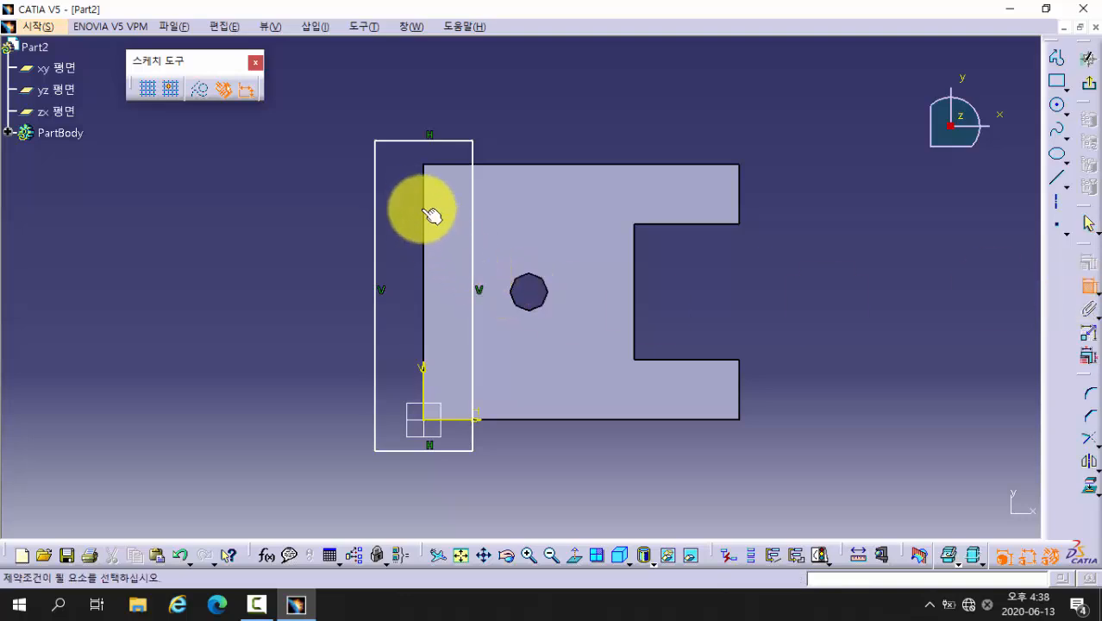
{"action": "left_click", "coordinate": [450, 142]}
{"action": "right_click", "coordinate": [454, 163]}
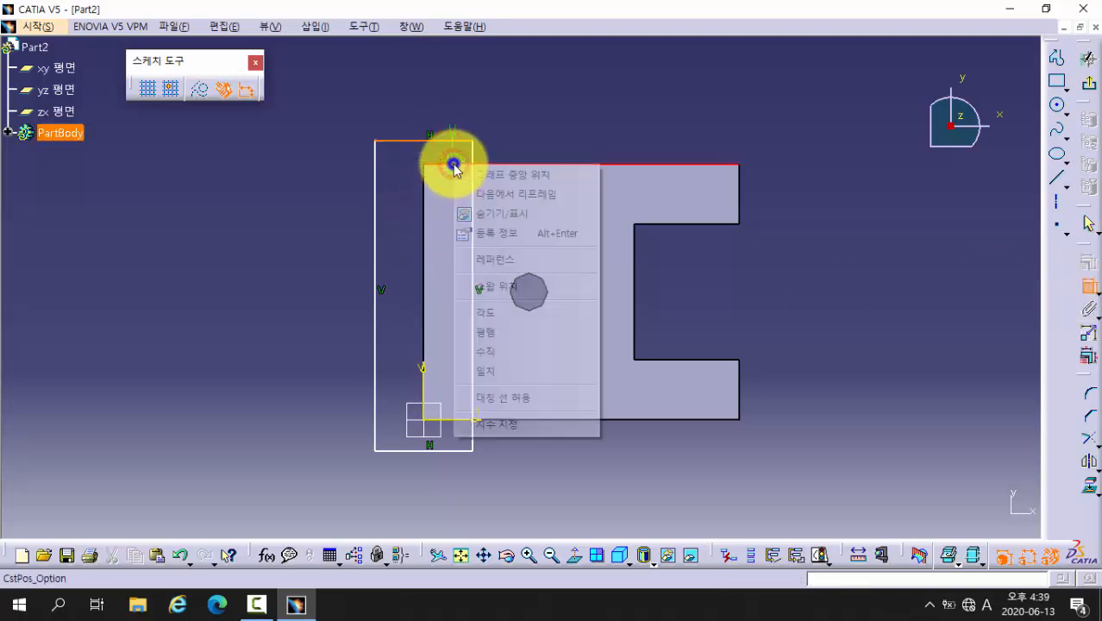
{"action": "left_click", "coordinate": [484, 372]}
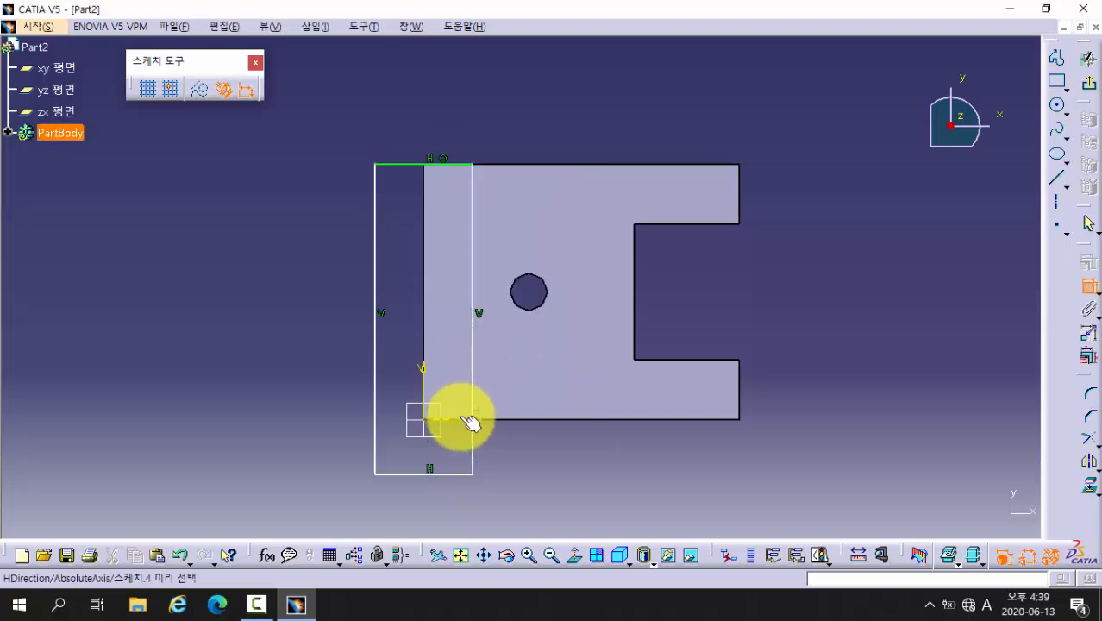
{"action": "left_click", "coordinate": [468, 420]}
{"action": "left_click", "coordinate": [461, 469]}
{"action": "right_click", "coordinate": [460, 471]}
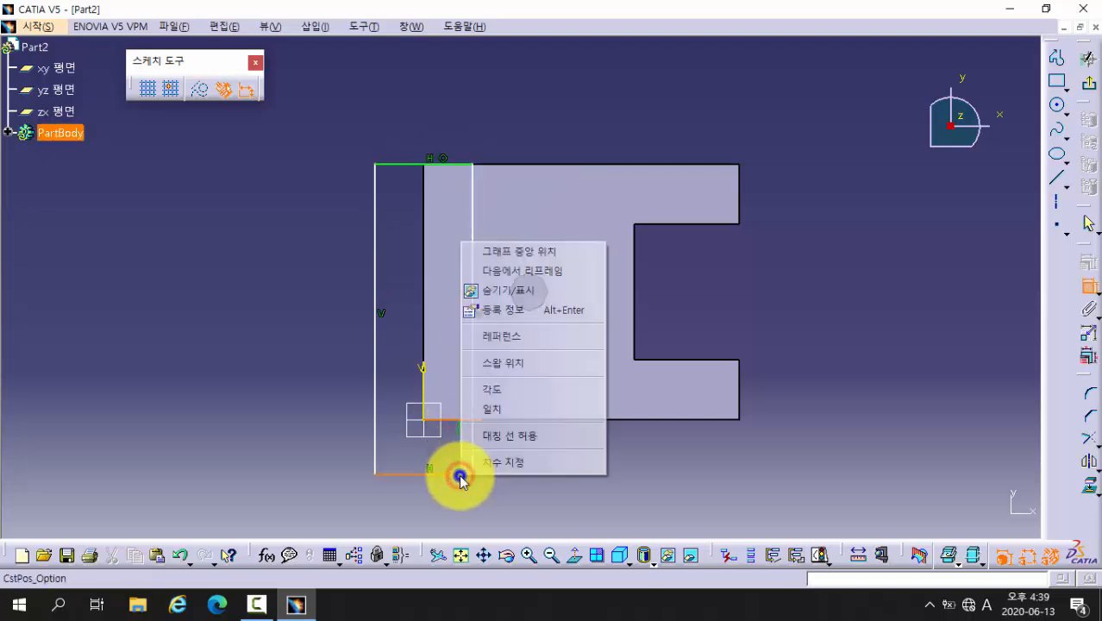
{"action": "left_click", "coordinate": [486, 416]}
- Make the rectangle's outer vertical side coincident with the block's edge opposite the slot
{"action": "left_click", "coordinate": [431, 271]}
{"action": "left_click", "coordinate": [376, 256]}
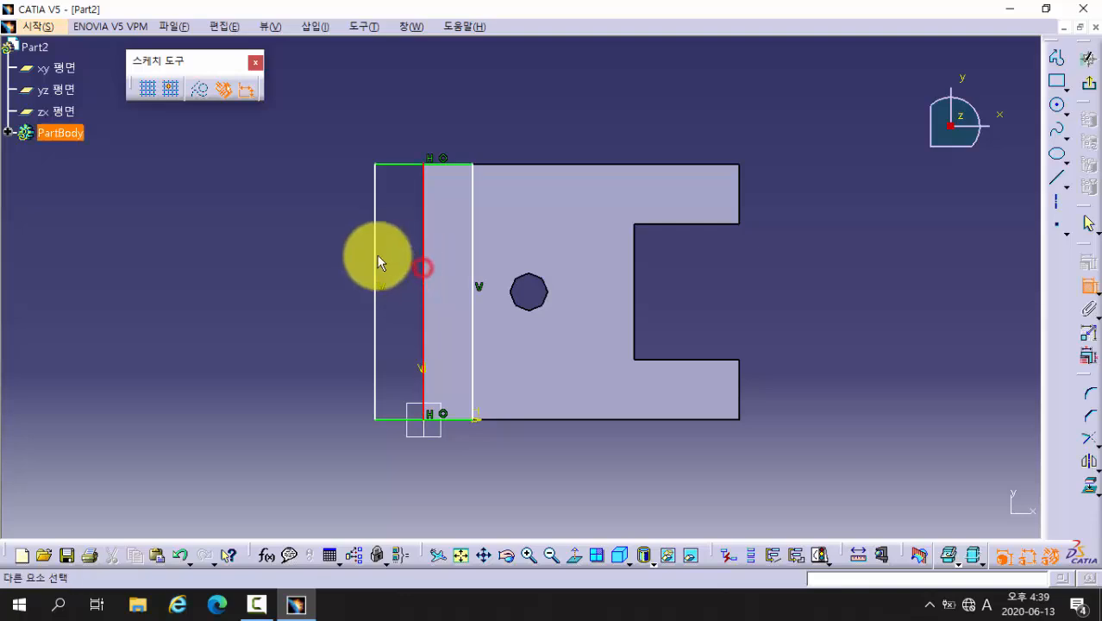
{"action": "right_click", "coordinate": [374, 256]}
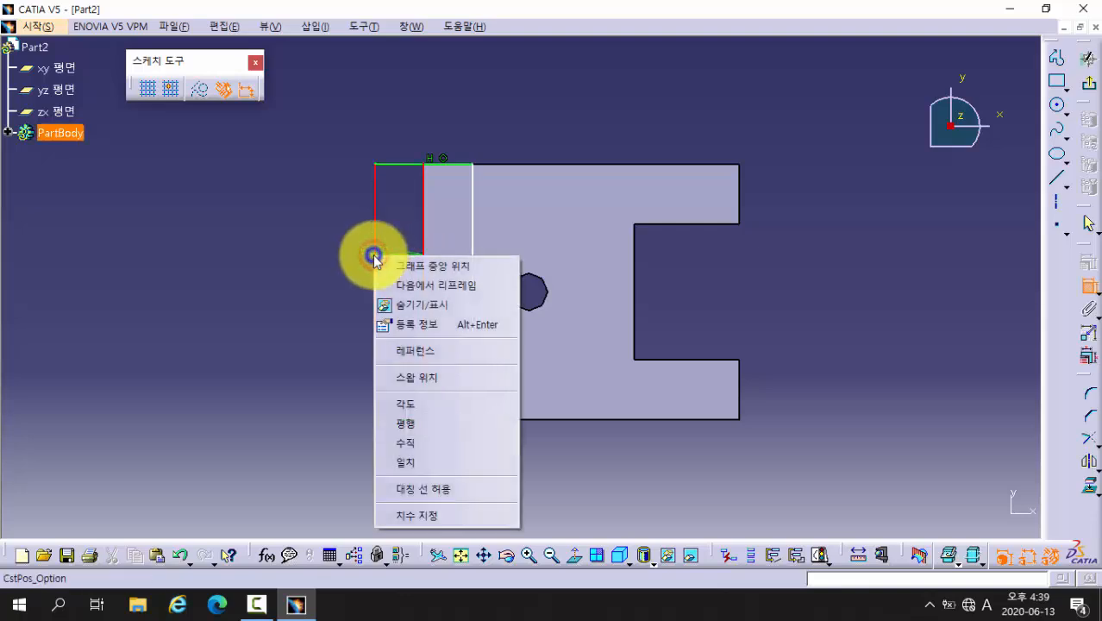
{"action": "left_click", "coordinate": [425, 463]}
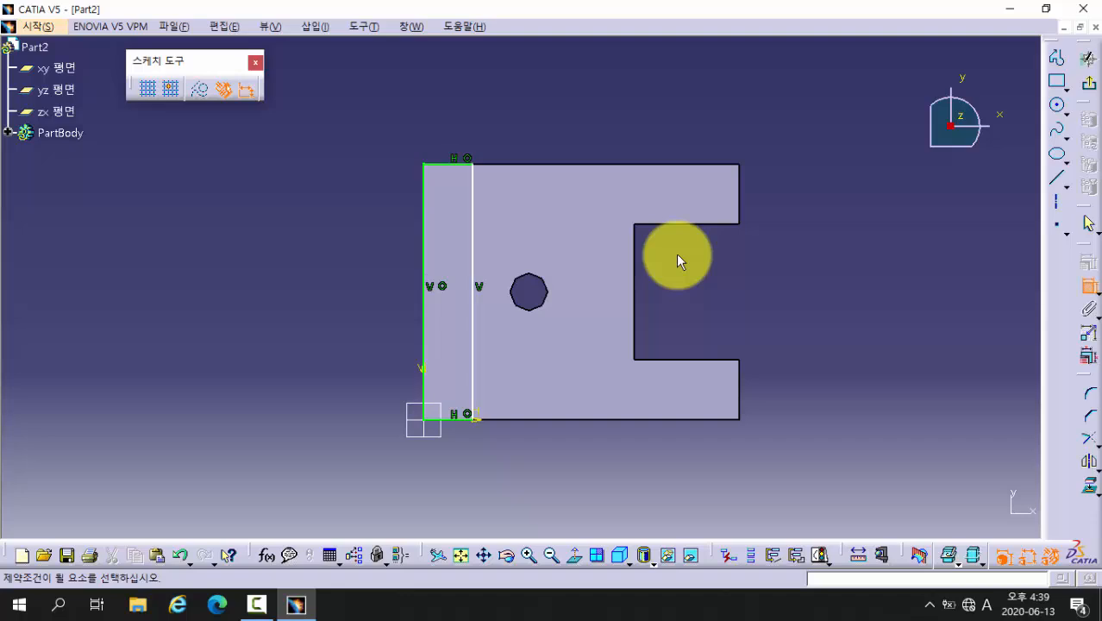
- Dimension the horizontal distance from the slot's inner edge to the rectangle's inner vertical side and set it to 22 mm
{"action": "left_click", "coordinate": [635, 246]}
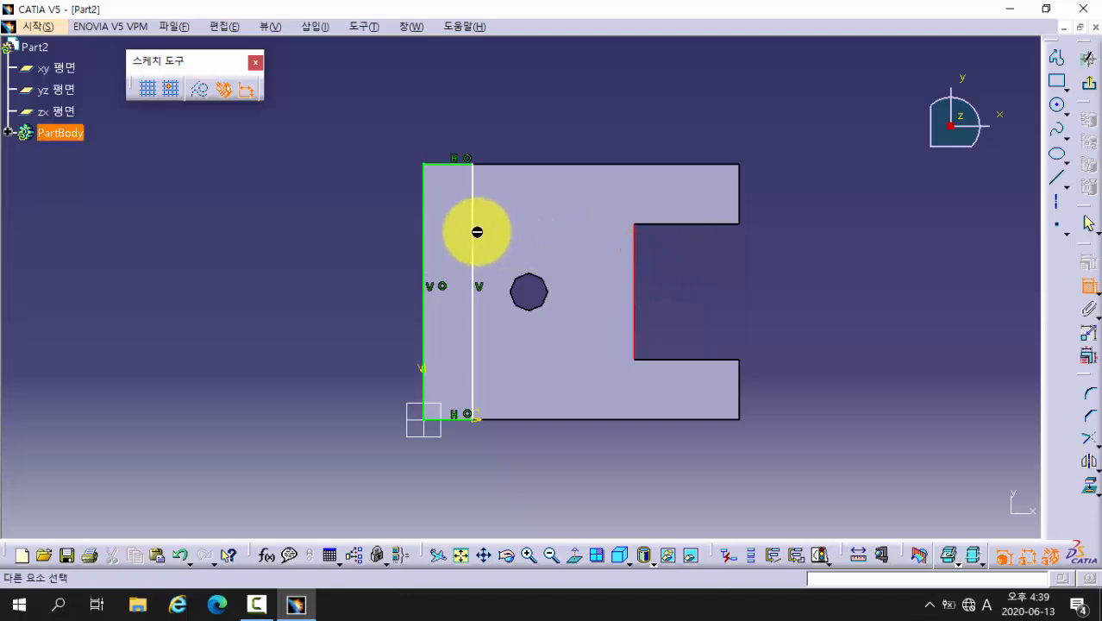
{"action": "left_click", "coordinate": [476, 235]}
{"action": "left_click", "coordinate": [552, 145]}
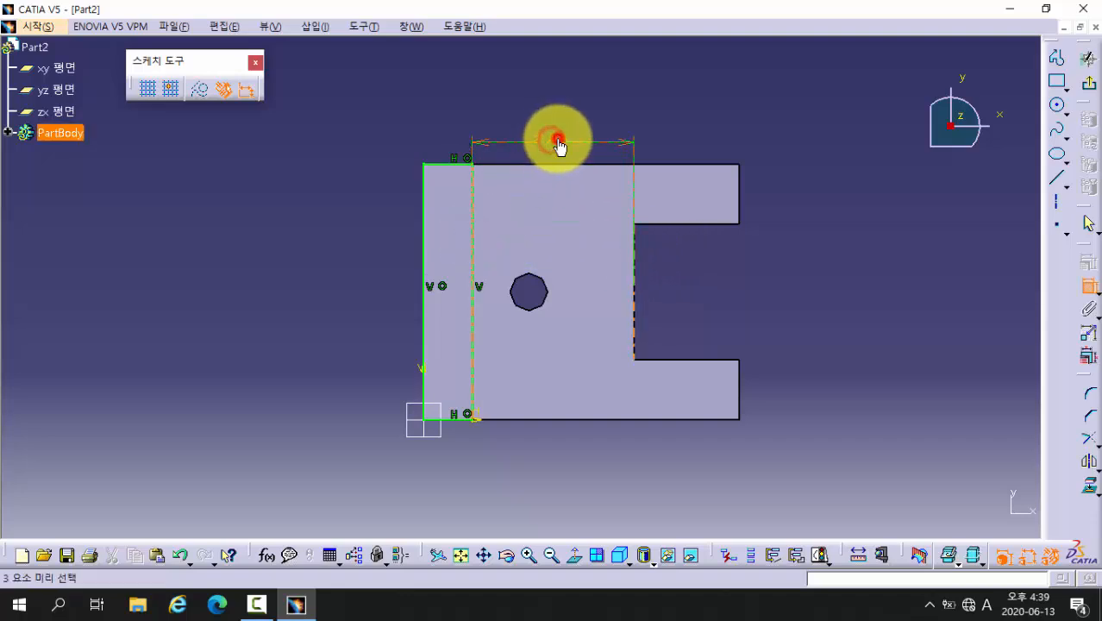
{"action": "double_click", "coordinate": [556, 140]}
{"action": "type", "text": "22mm"}
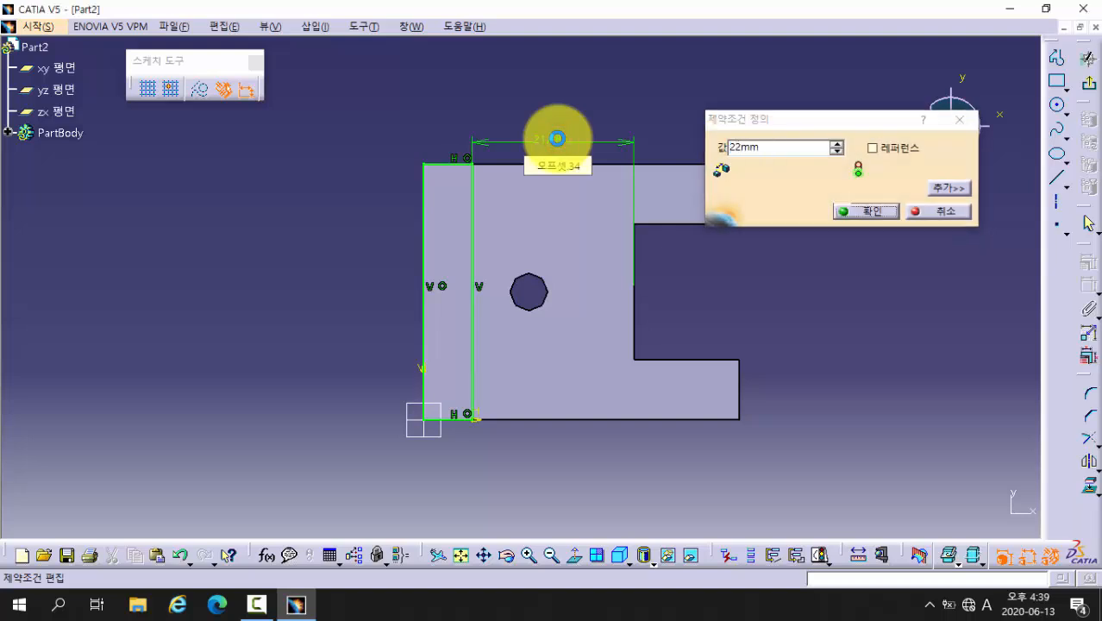
{"action": "key", "text": "Return"}
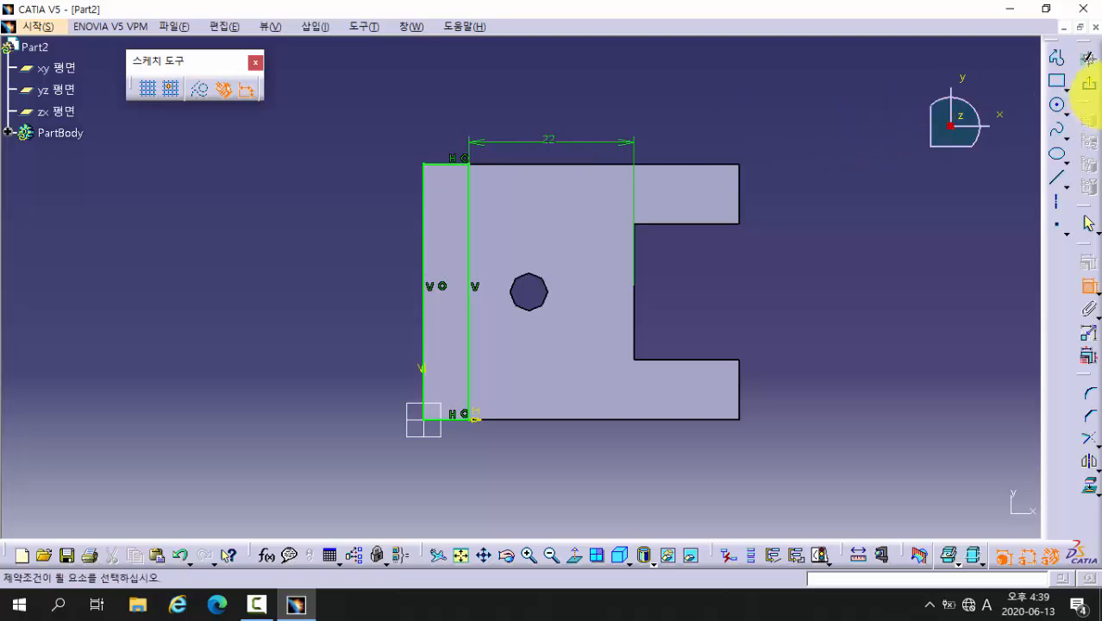
- Leave the sketch and cut the rectangle as a pocket with the limit type Dimension and a depth of 3 mm
{"action": "left_click", "coordinate": [1087, 83]}
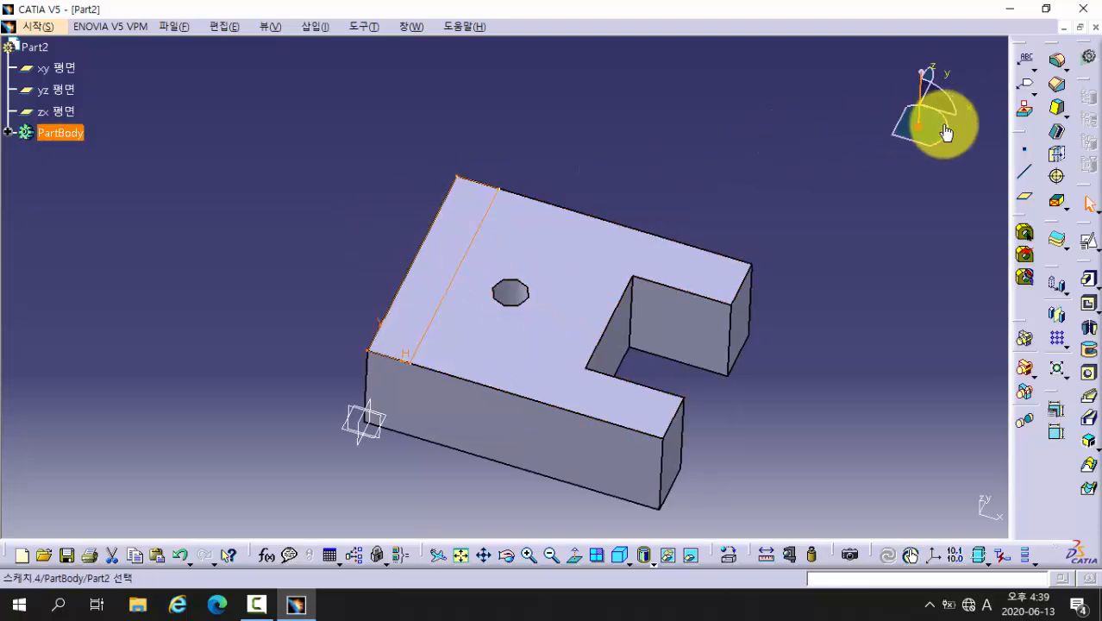
{"action": "left_click", "coordinate": [1090, 307]}
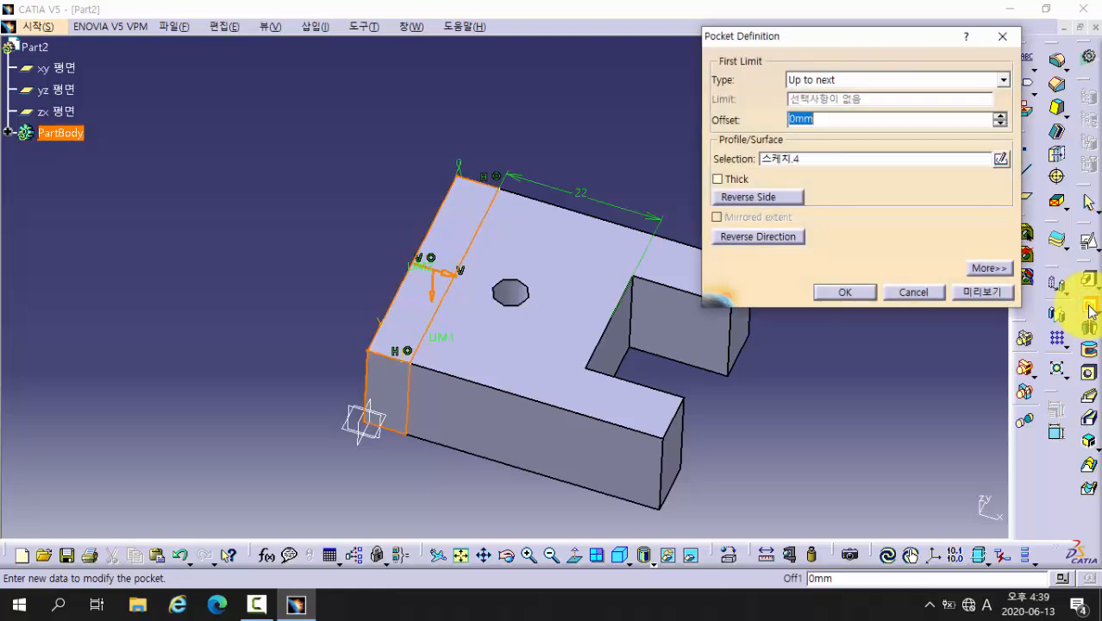
{"action": "left_click", "coordinate": [828, 81]}
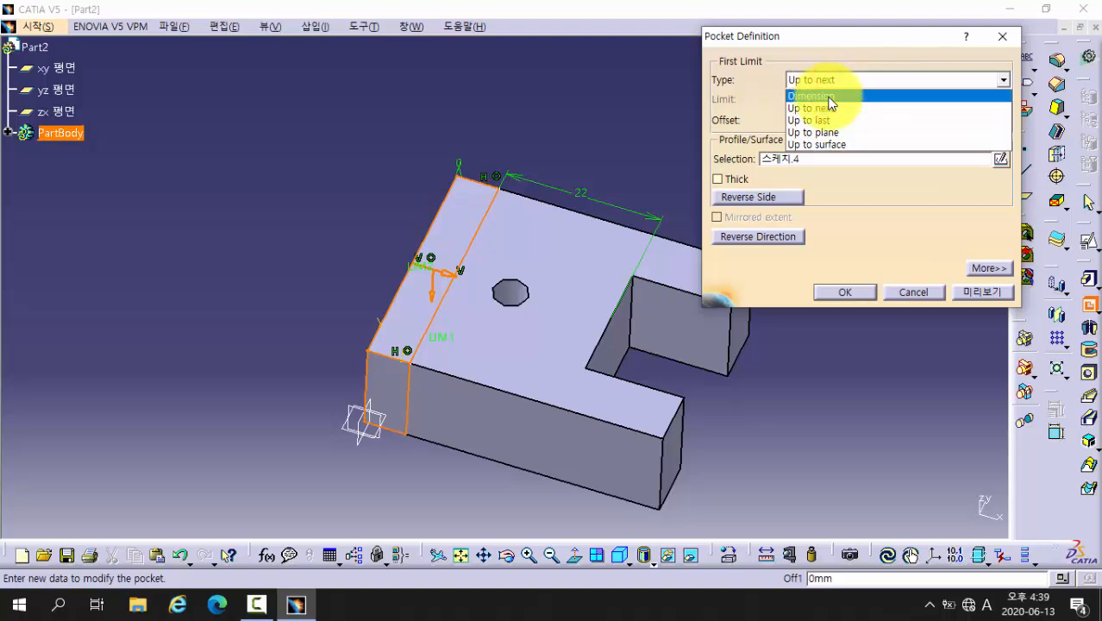
{"action": "left_click", "coordinate": [810, 95]}
{"action": "double_click", "coordinate": [828, 98]}
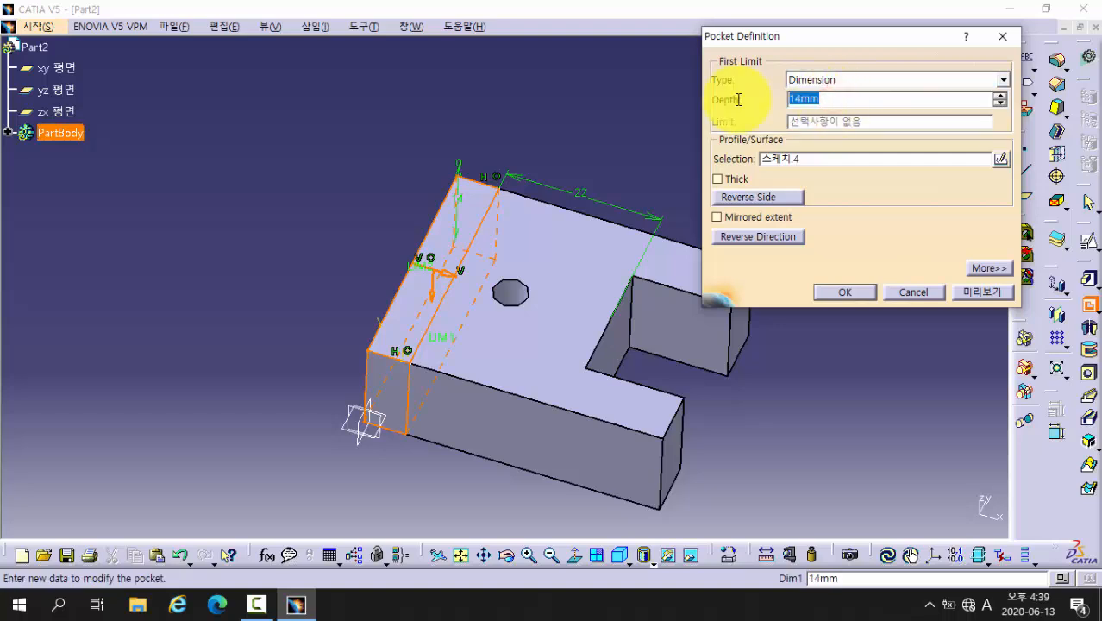
{"action": "type", "text": "3"}
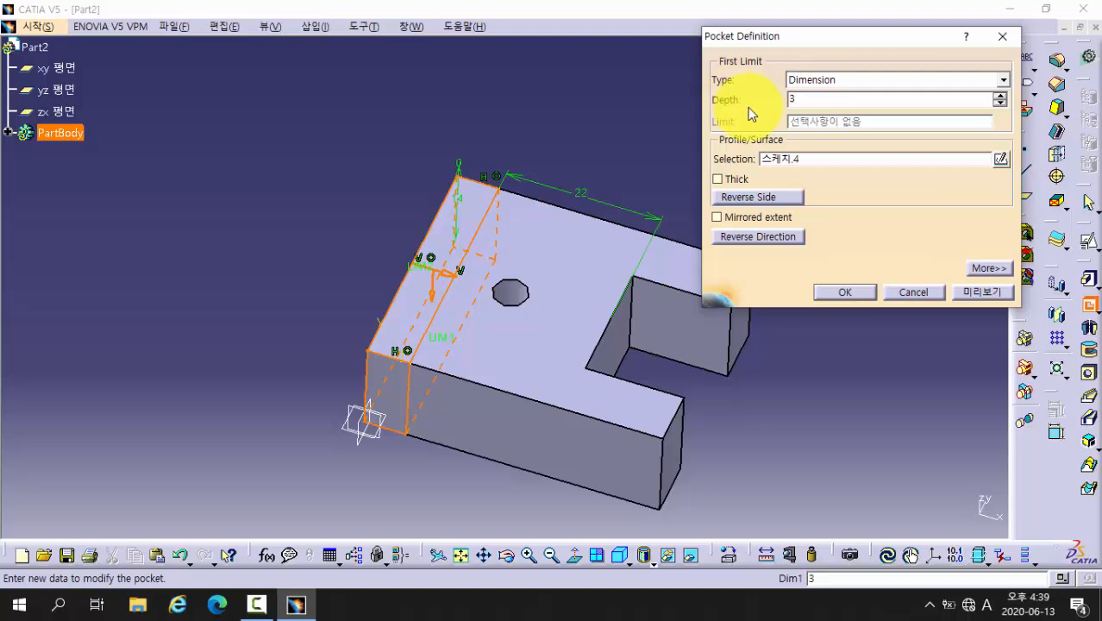
{"action": "left_click", "coordinate": [977, 294]}
{"action": "left_click", "coordinate": [870, 298]}
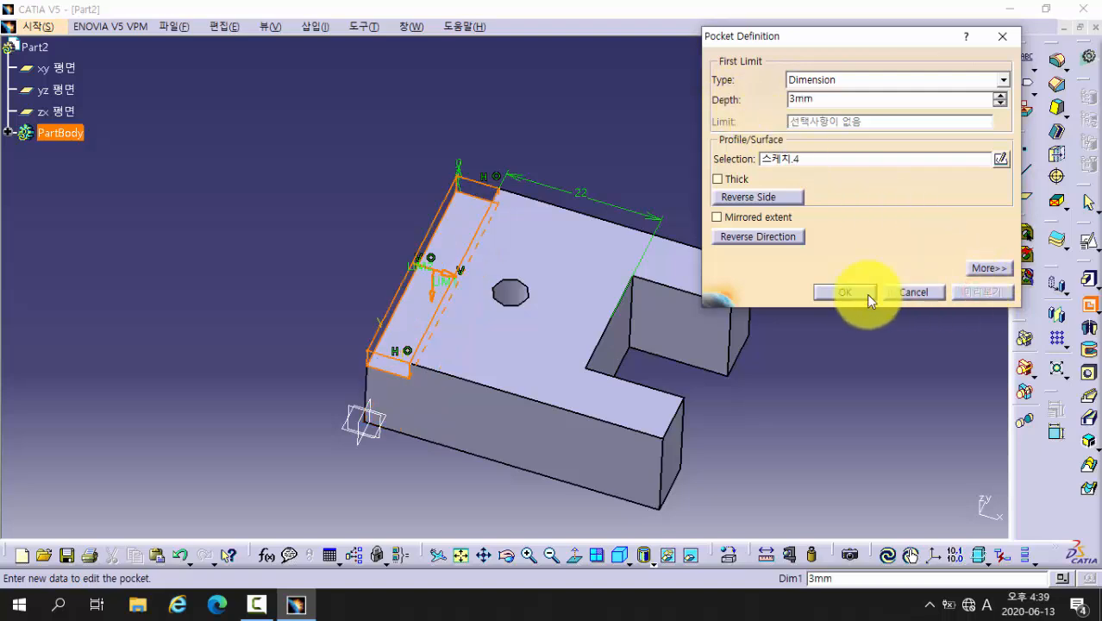
- Chamfer the two corner edges of the end face opposite the slot with a length of 5 mm at 45 degrees
{"action": "middle_click_drag", "start_coordinate": [349, 256], "coordinate": [587, 282]}
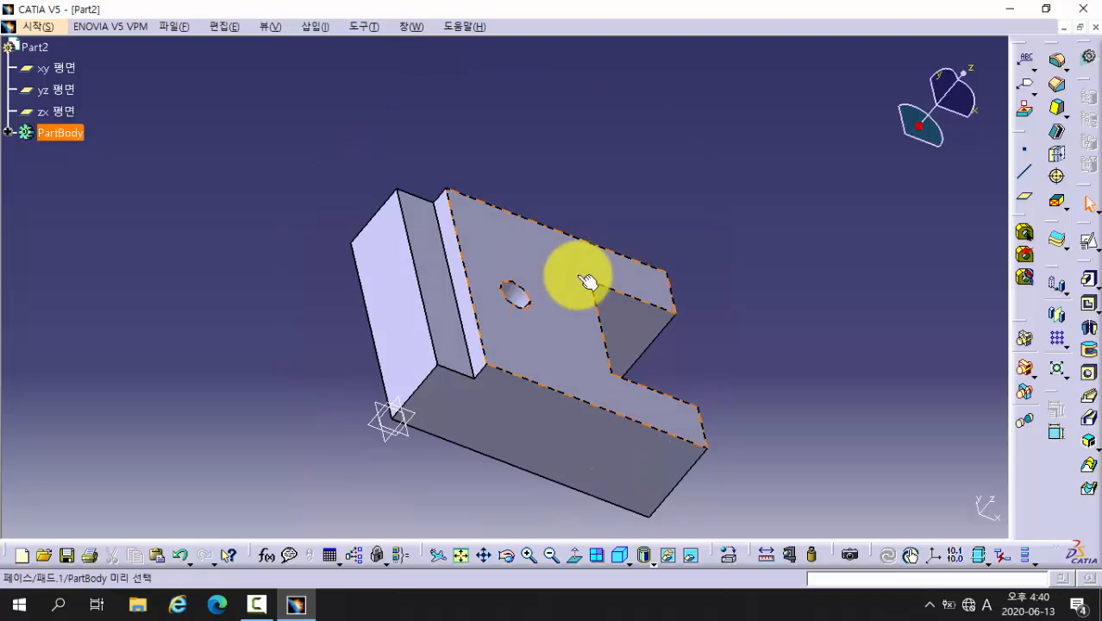
{"action": "middle_click_drag", "start_coordinate": [484, 389], "coordinate": [521, 427]}
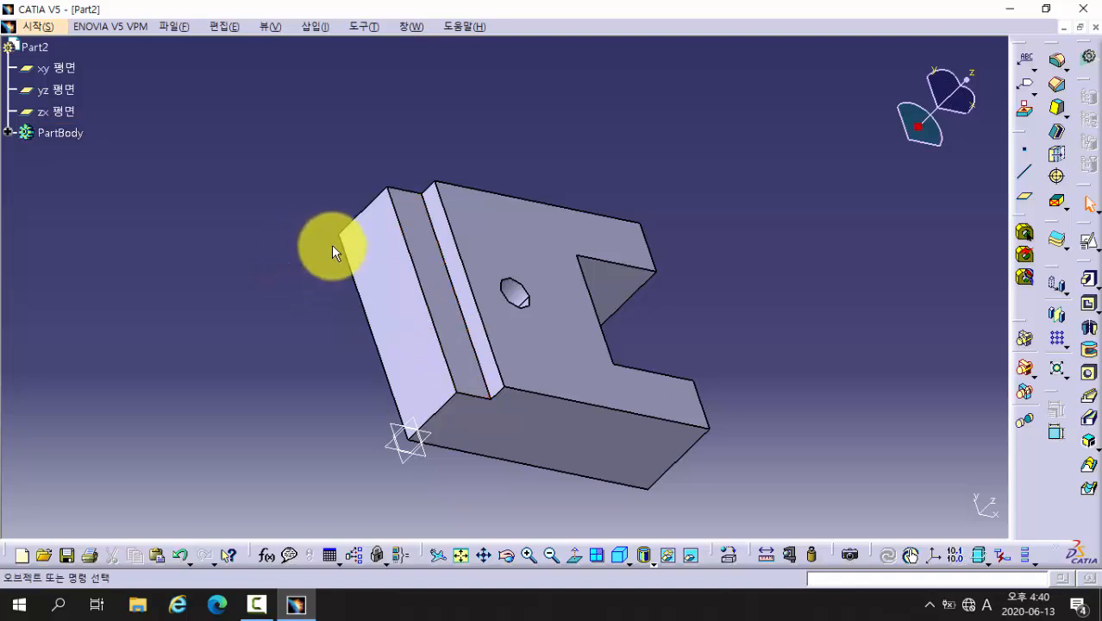
{"action": "left_click", "coordinate": [1058, 86]}
{"action": "left_click", "coordinate": [760, 406]}
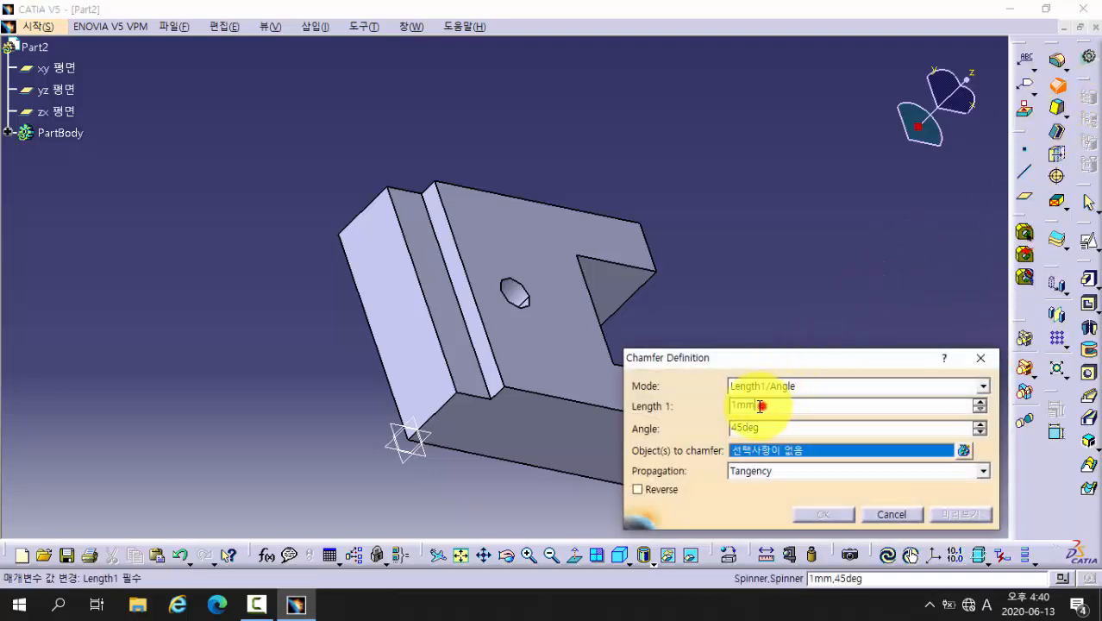
{"action": "double_click", "coordinate": [760, 405]}
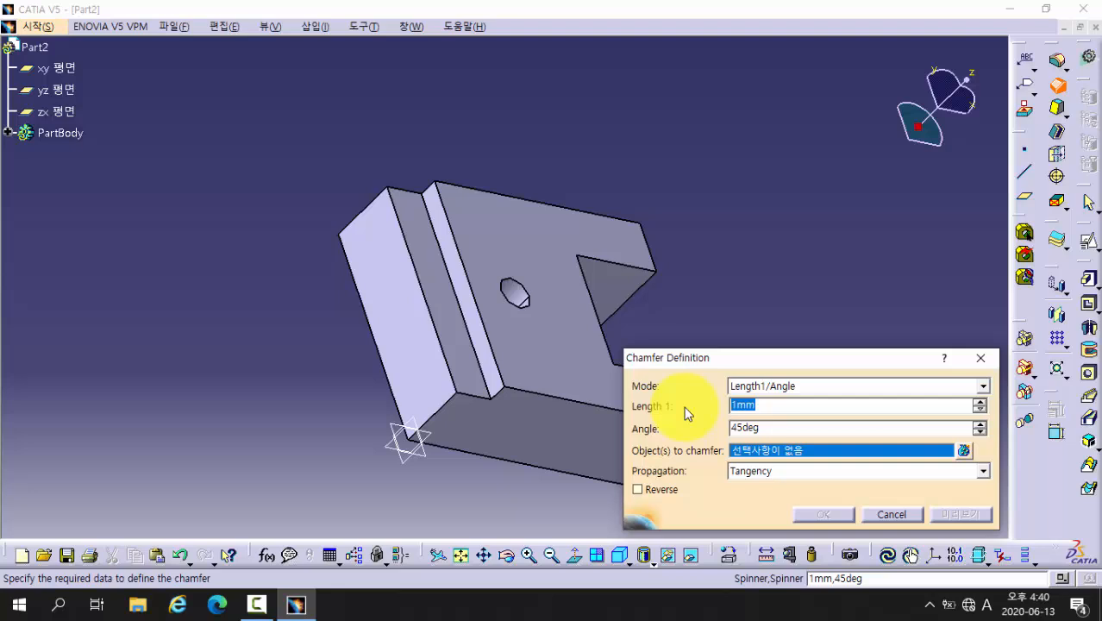
{"action": "type", "text": "5"}
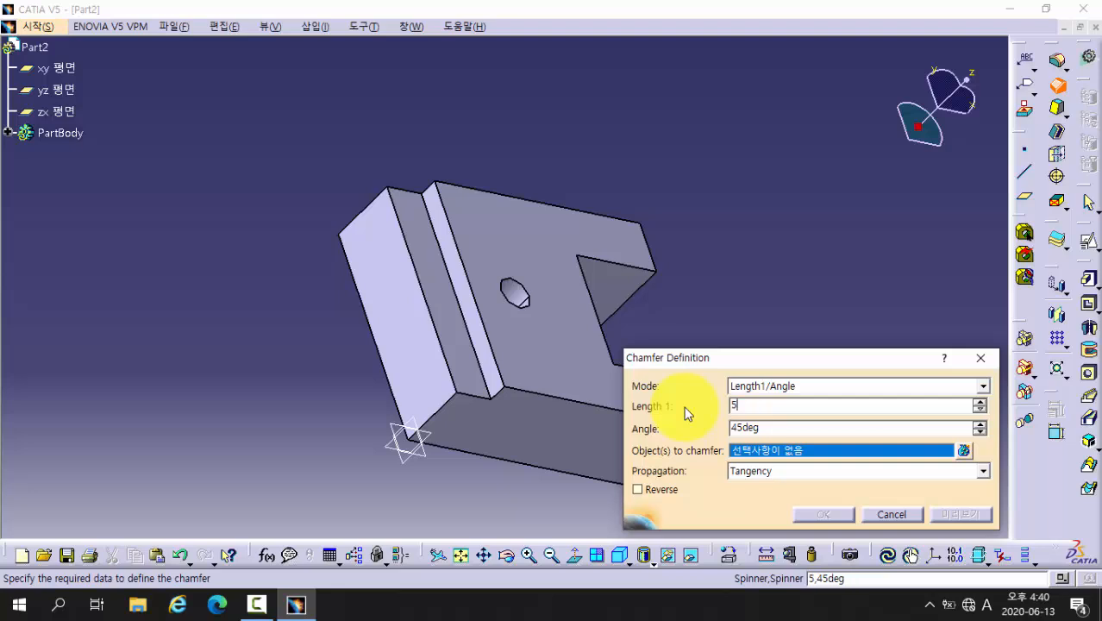
{"action": "left_click", "coordinate": [366, 207]}
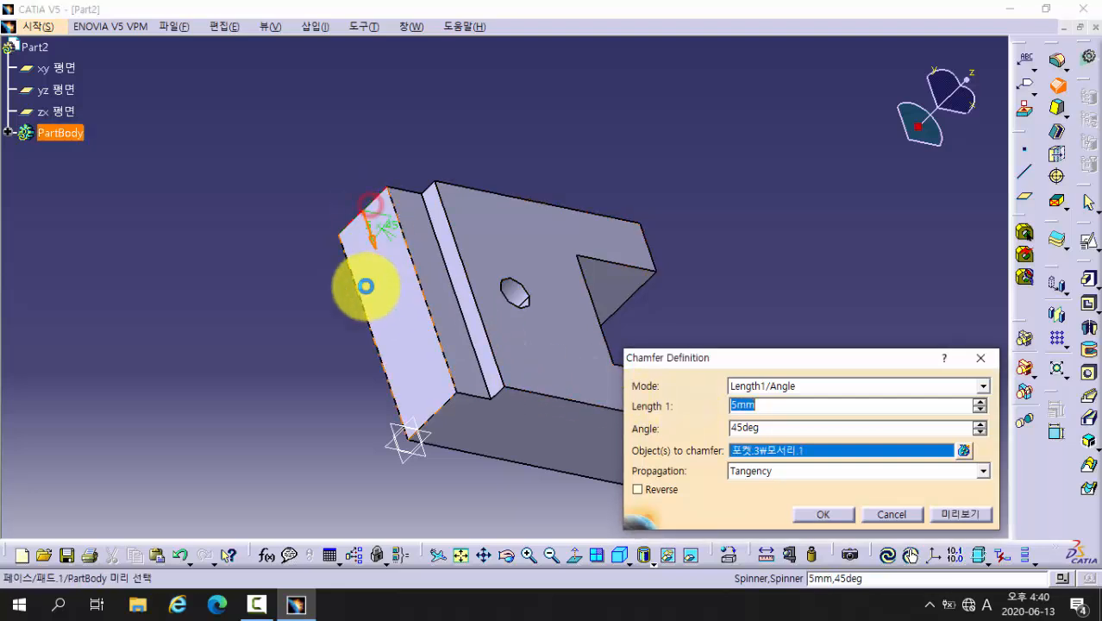
{"action": "left_click", "coordinate": [418, 402]}
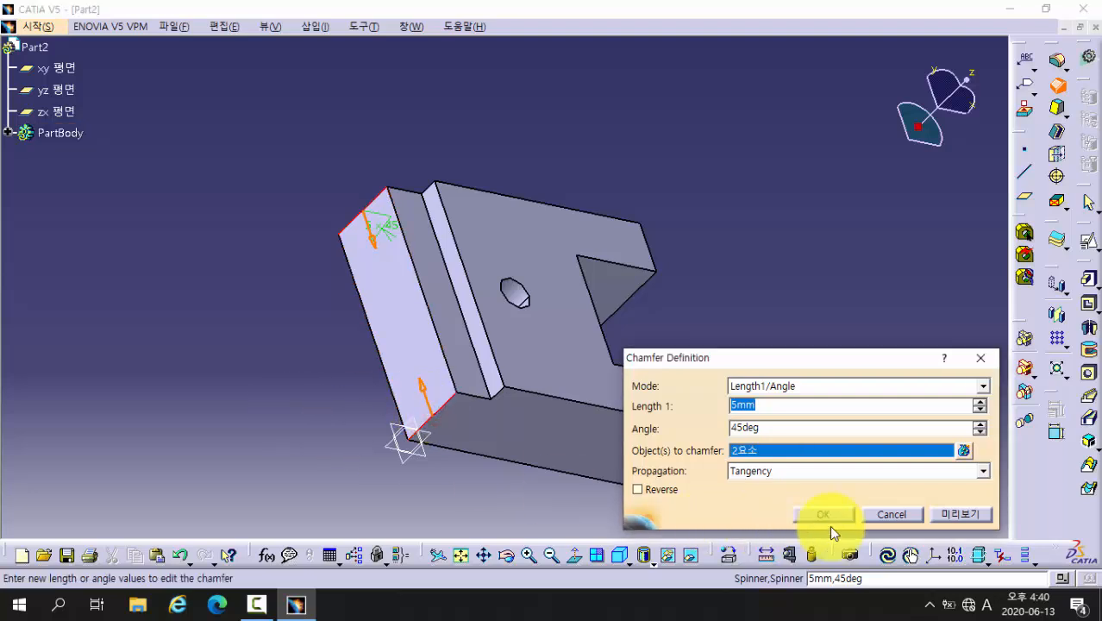
{"action": "left_click", "coordinate": [961, 516]}
{"action": "left_click", "coordinate": [828, 514]}
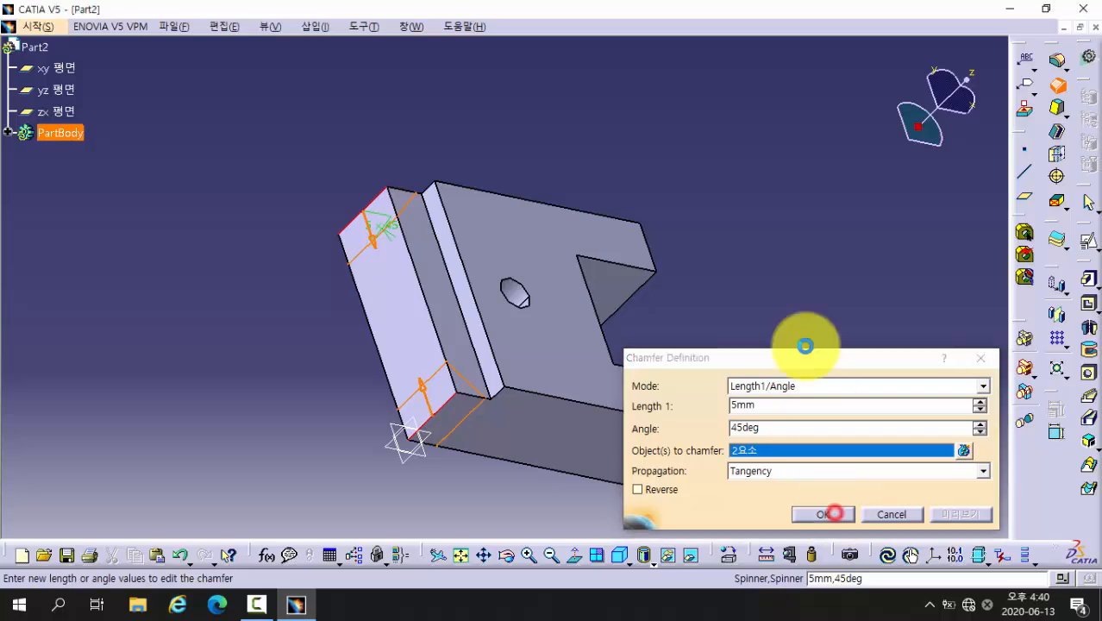
{"action": "middle_click_drag", "start_coordinate": [772, 298], "coordinate": [460, 290]}
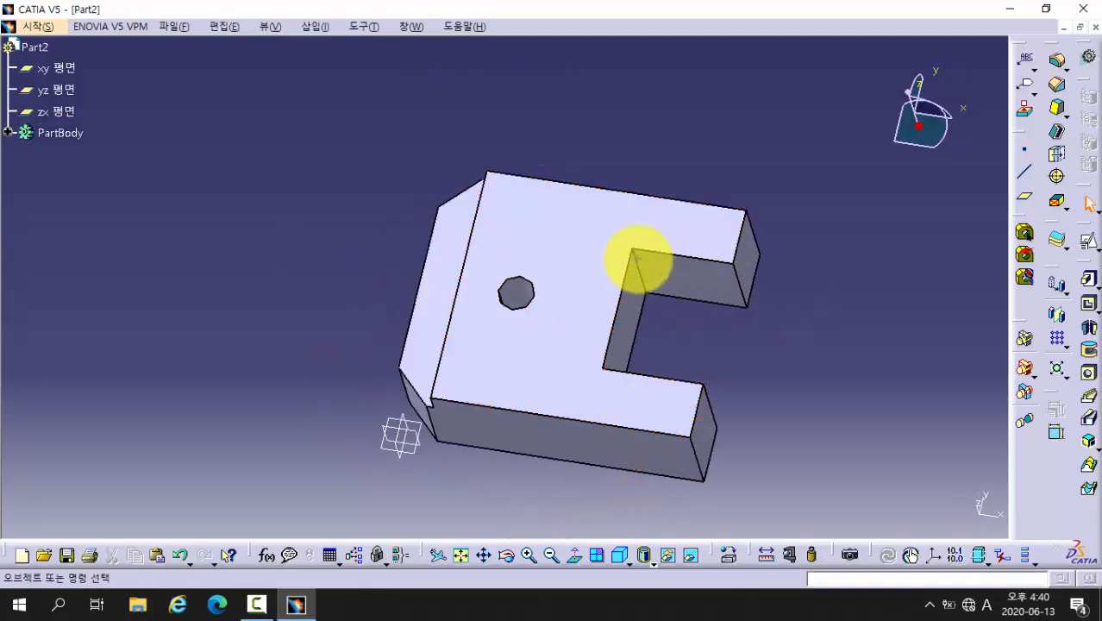
{"action": "left_click_drag", "start_coordinate": [631, 242], "coordinate": [639, 259]}
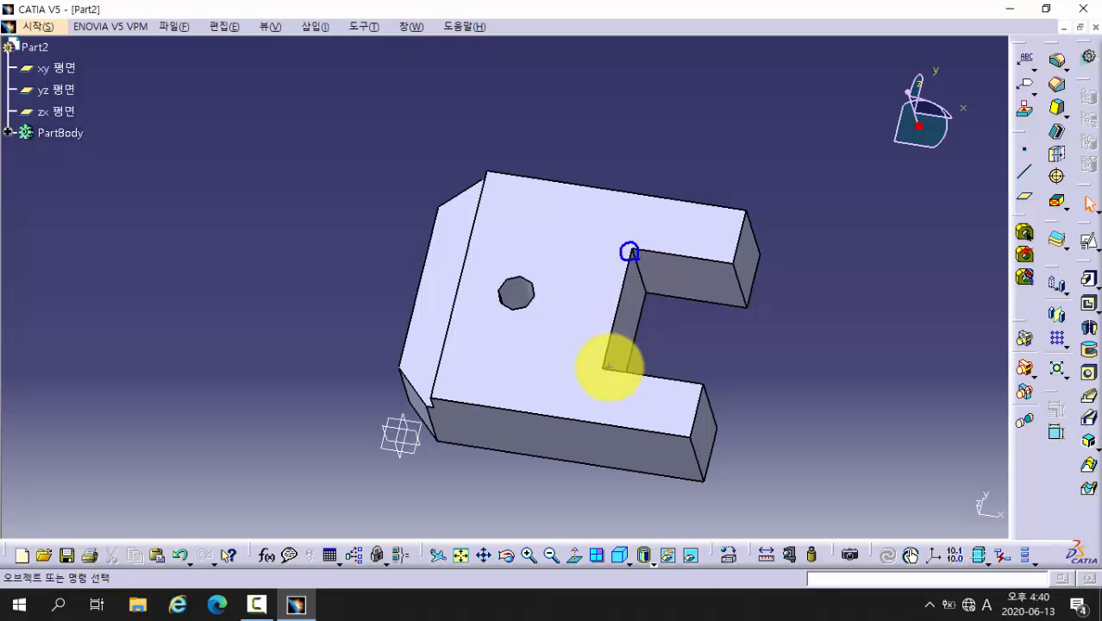
{"action": "mouse_move", "coordinate": [610, 369]}
{"action": "left_mouse_down"}
{"action": "mouse_move", "coordinate": [596, 369]}
{"action": "mouse_move", "coordinate": [609, 359]}
{"action": "mouse_move", "coordinate": [608, 370]}
{"action": "left_mouse_up"}
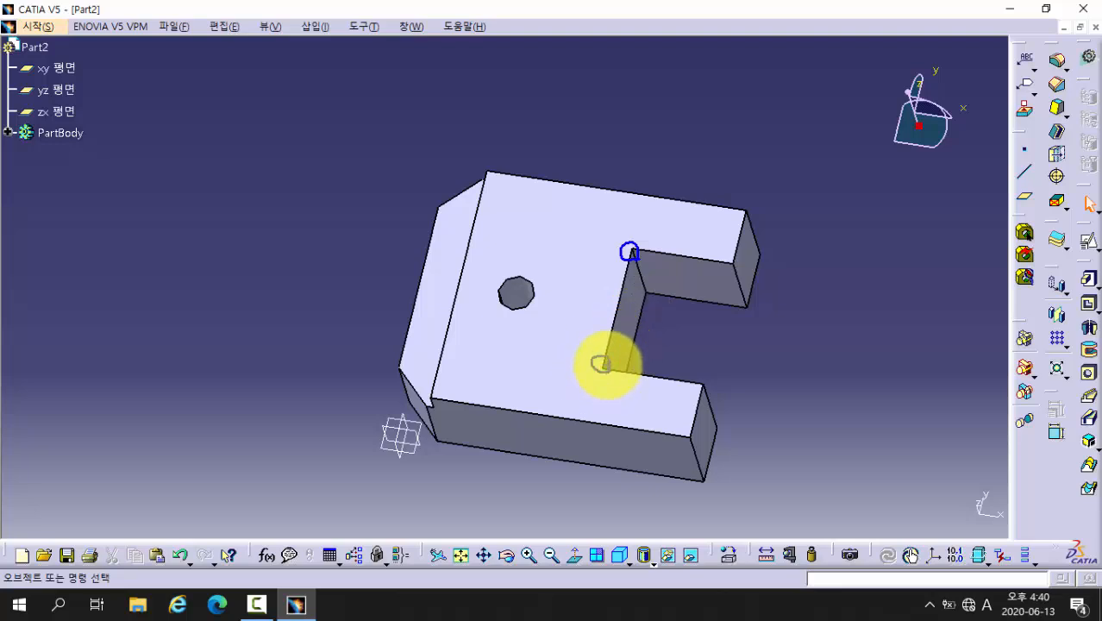
{"action": "key", "text": "Escape"}
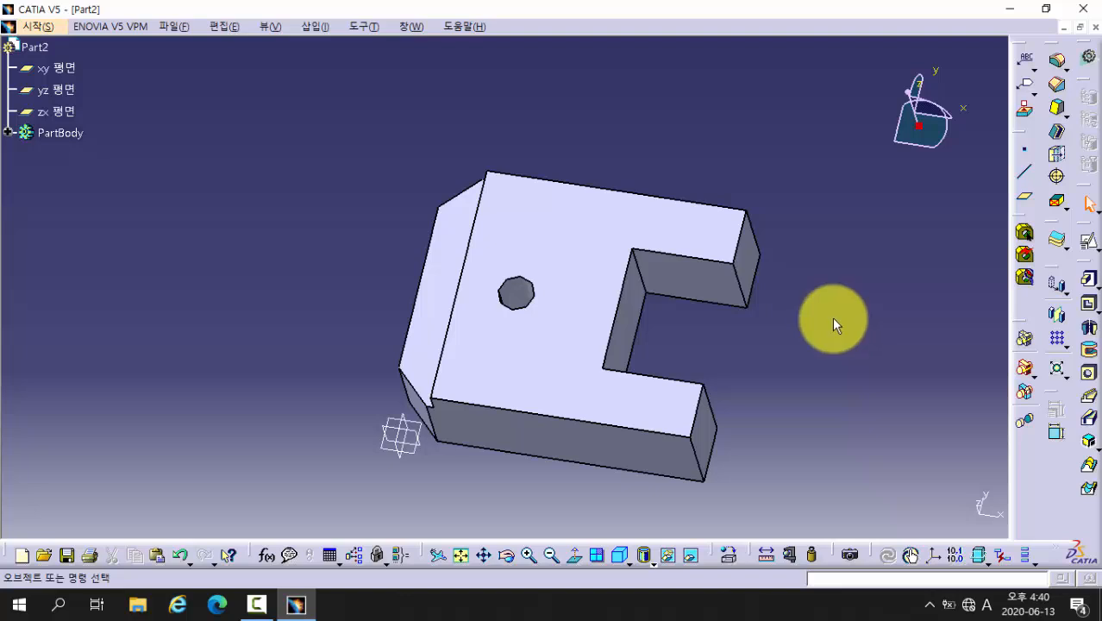
- Open a positioned sketch on the block's top face and draw a circle of about 3.8 mm radius near the slot's upper inner corner
{"action": "left_click", "coordinate": [1088, 263]}
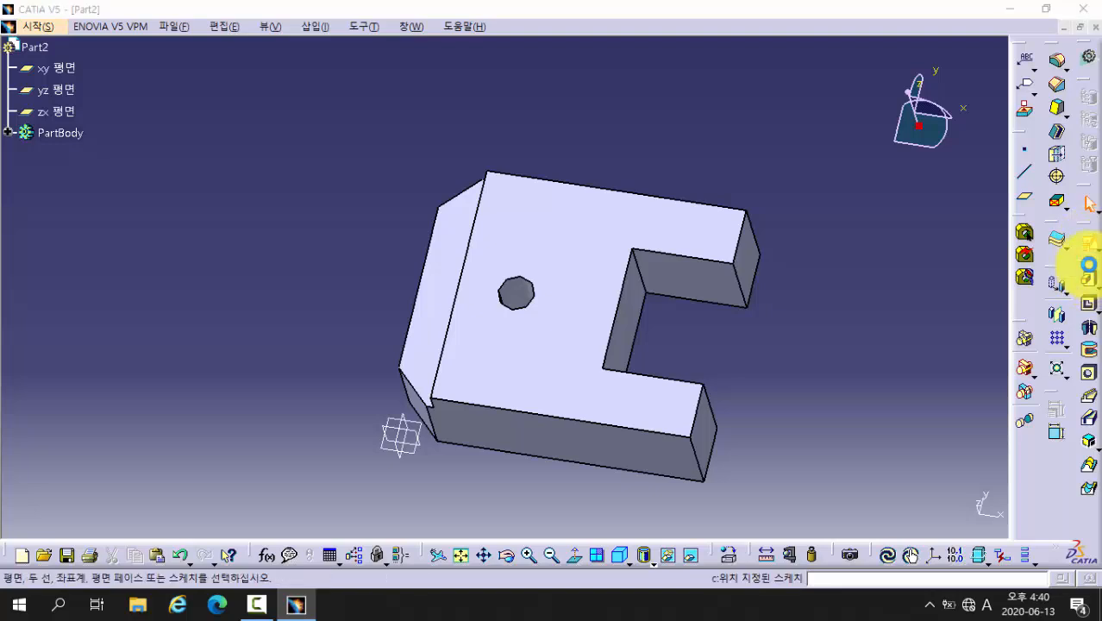
{"action": "left_click", "coordinate": [573, 254]}
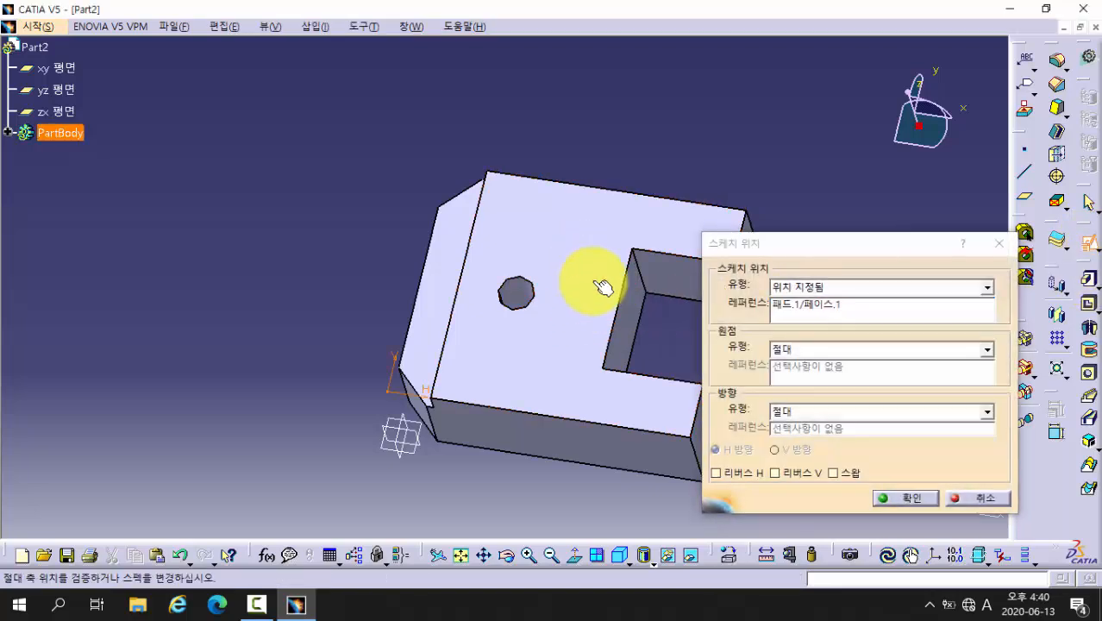
{"action": "left_click", "coordinate": [894, 496]}
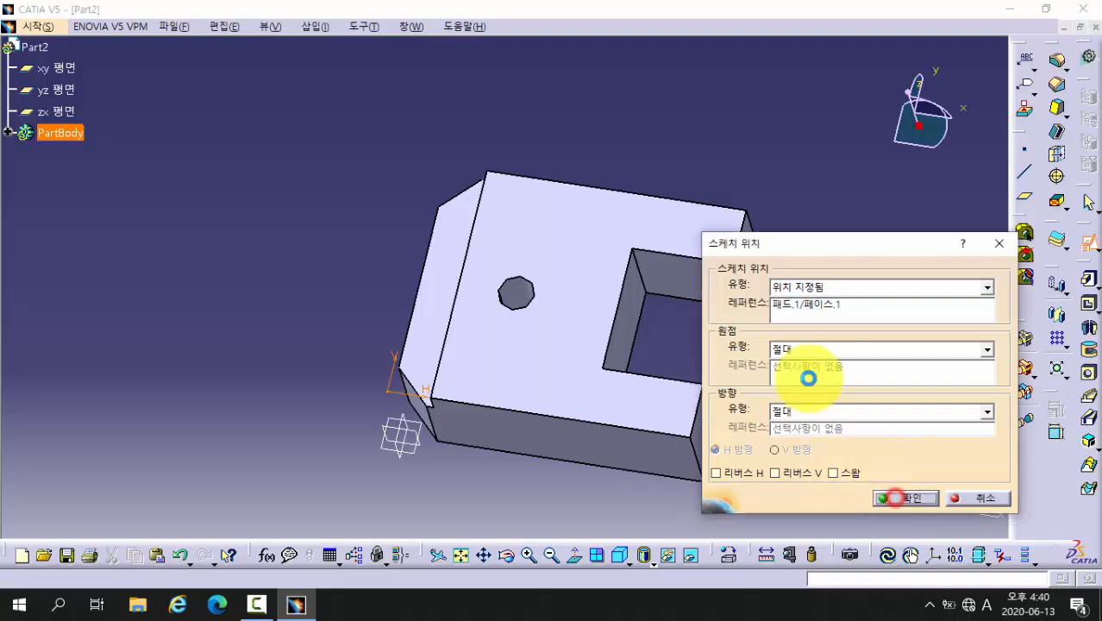
{"action": "middle_click_drag", "start_coordinate": [752, 319], "coordinate": [694, 299]}
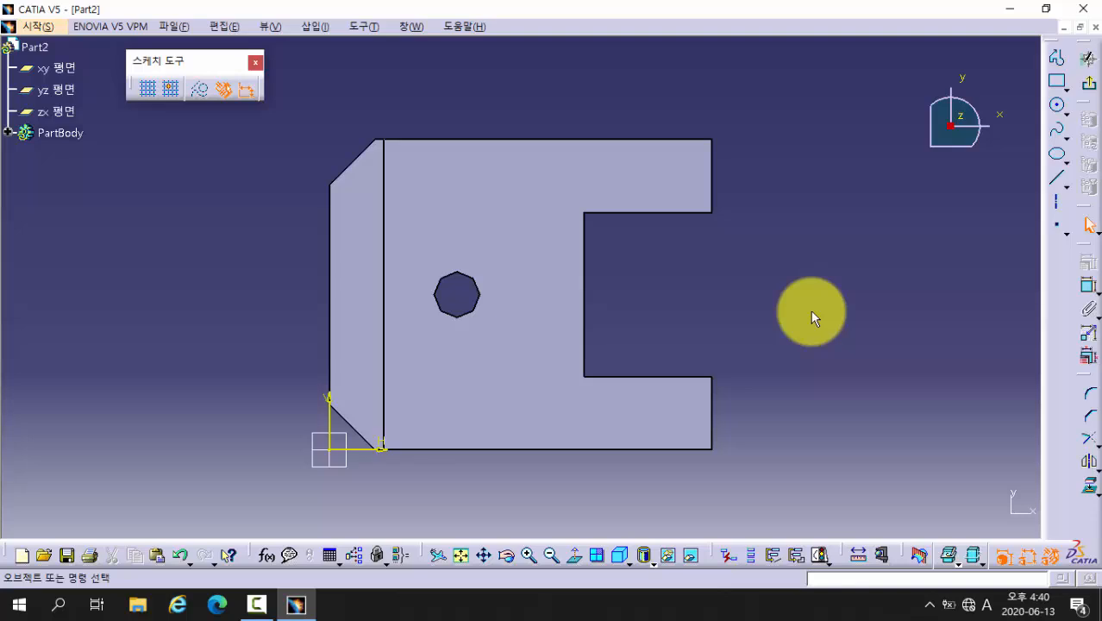
{"action": "left_click", "coordinate": [1056, 105]}
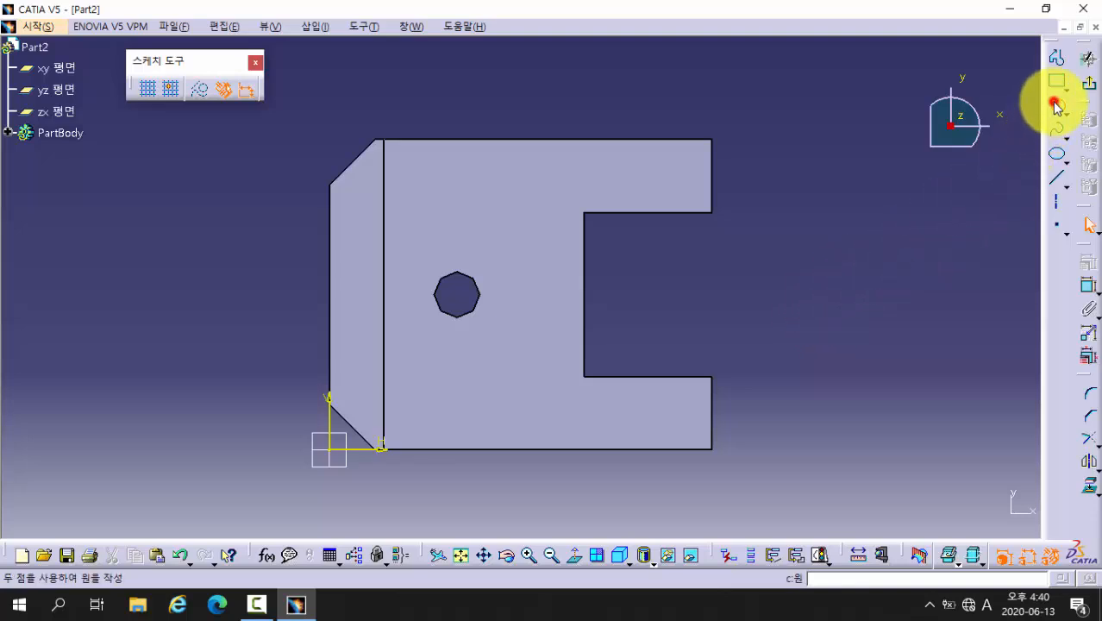
{"action": "left_click", "coordinate": [557, 216]}
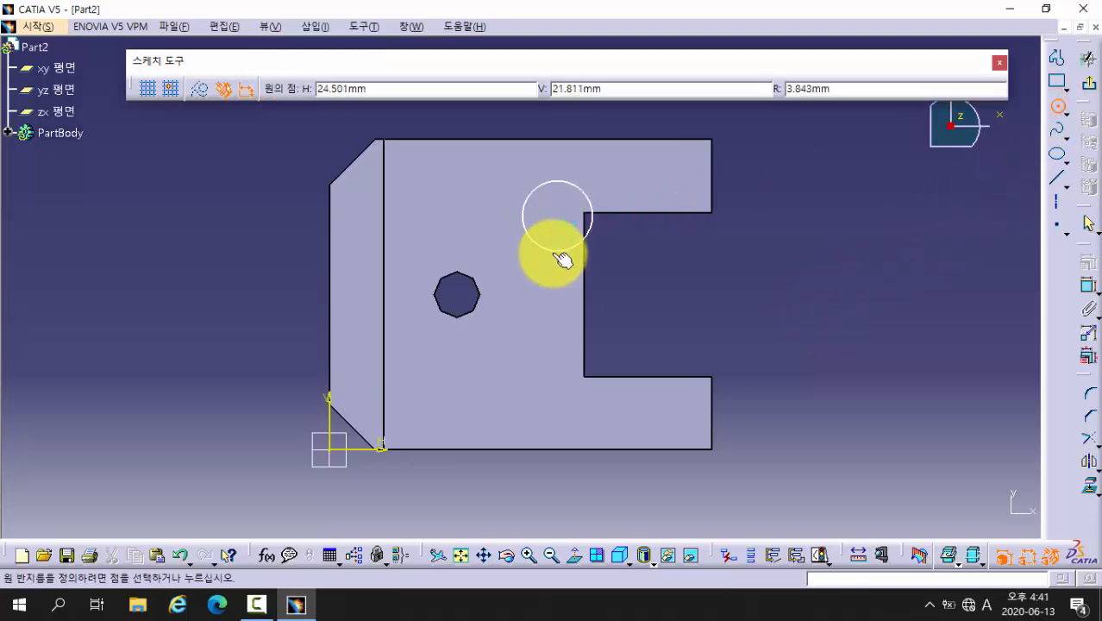
{"action": "left_click", "coordinate": [561, 259]}
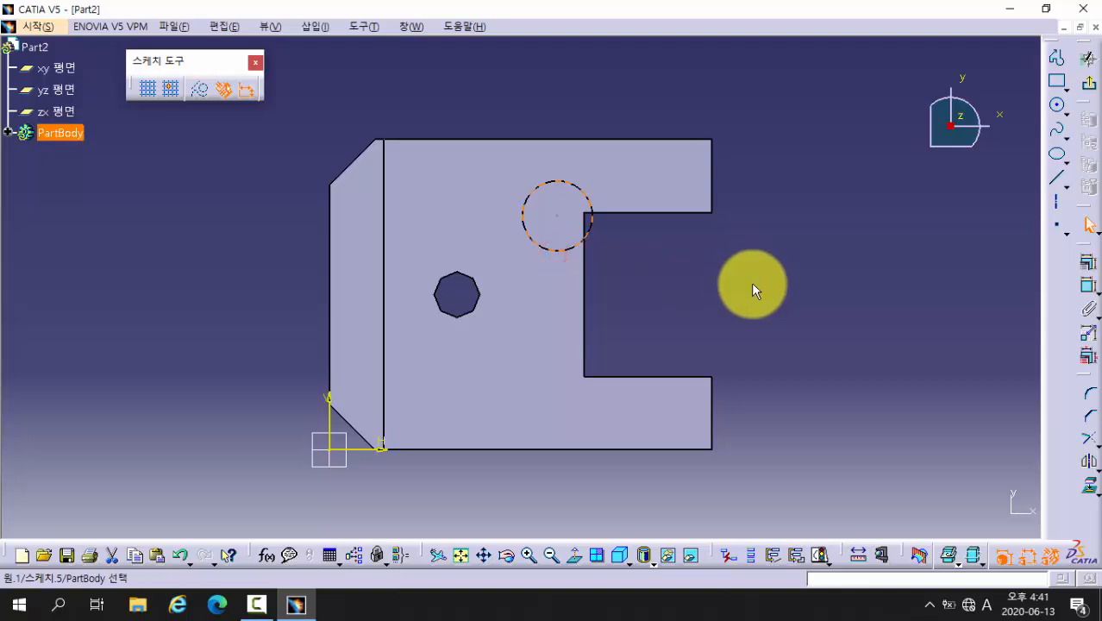
{"action": "left_click", "coordinate": [816, 283]}
- Make the circle's centre coincident with the slot's upper inner corner
{"action": "left_click", "coordinate": [1090, 288]}
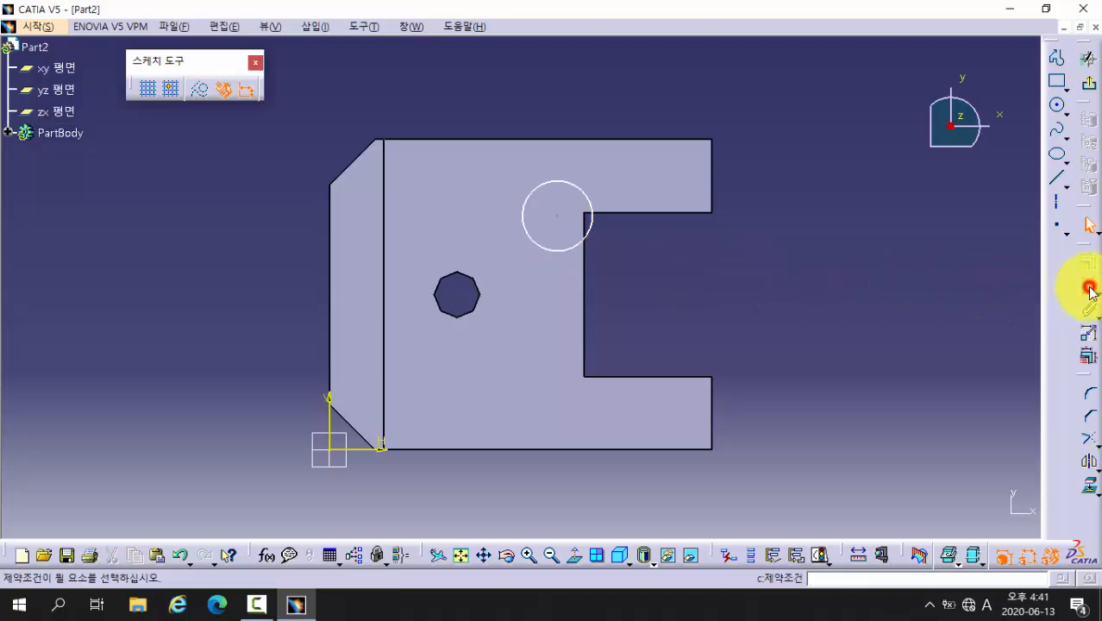
{"action": "mouse_move", "coordinate": [584, 271]}
{"action": "middle_mouse_down"}
{"action": "mouse_move", "coordinate": [598, 239]}
{"action": "mouse_move", "coordinate": [588, 271]}
{"action": "middle_mouse_up"}
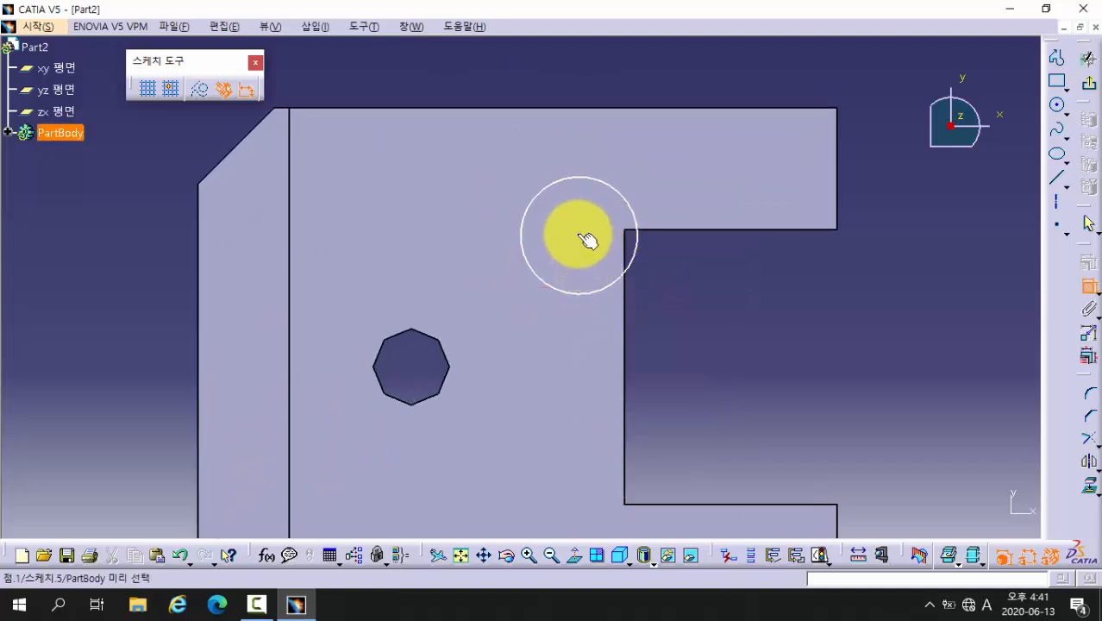
{"action": "left_click", "coordinate": [626, 230]}
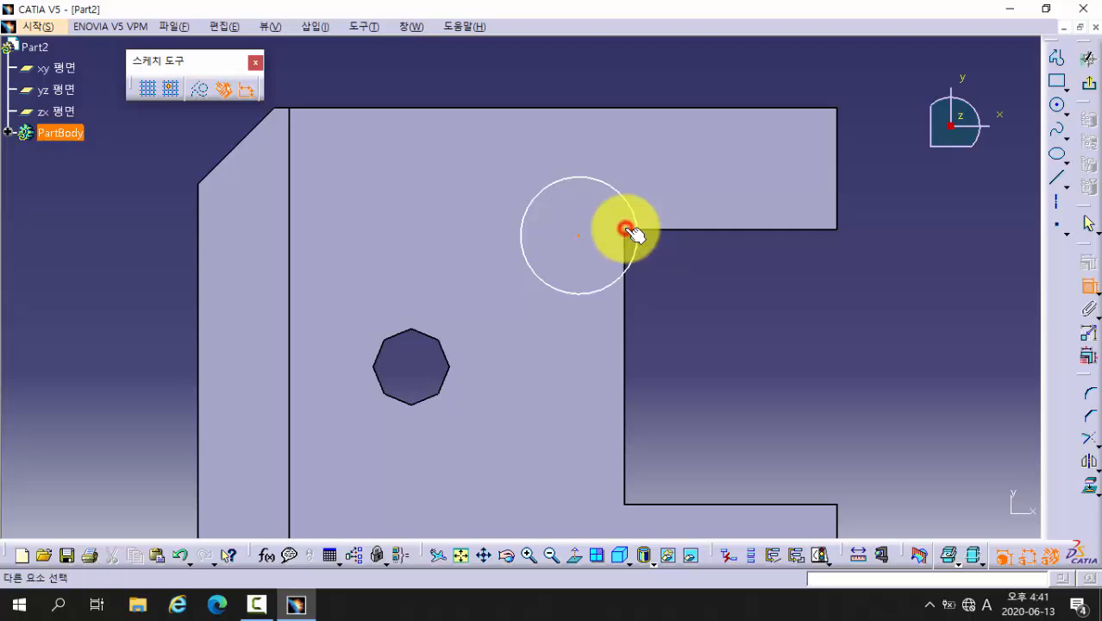
{"action": "right_click", "coordinate": [688, 282]}
{"action": "left_click", "coordinate": [741, 398]}
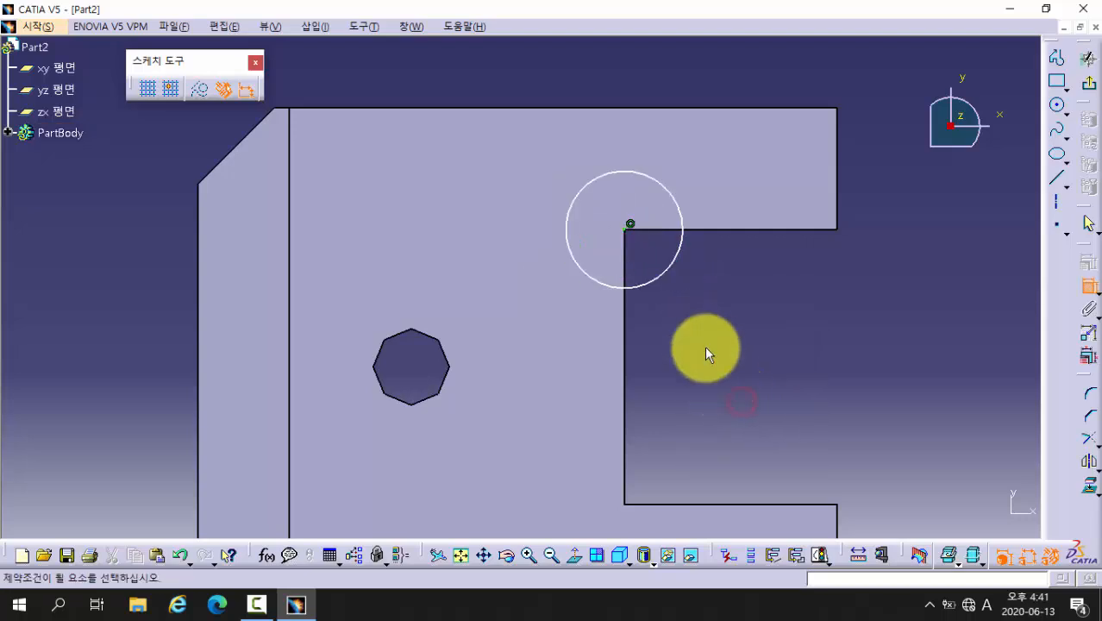
- Dimension the circle's diameter, set it to 3 mm and leave the sketch
{"action": "left_click", "coordinate": [741, 343]}
{"action": "middle_click_drag", "start_coordinate": [741, 343], "coordinate": [755, 391]}
{"action": "middle_click_drag", "start_coordinate": [755, 380], "coordinate": [761, 321]}
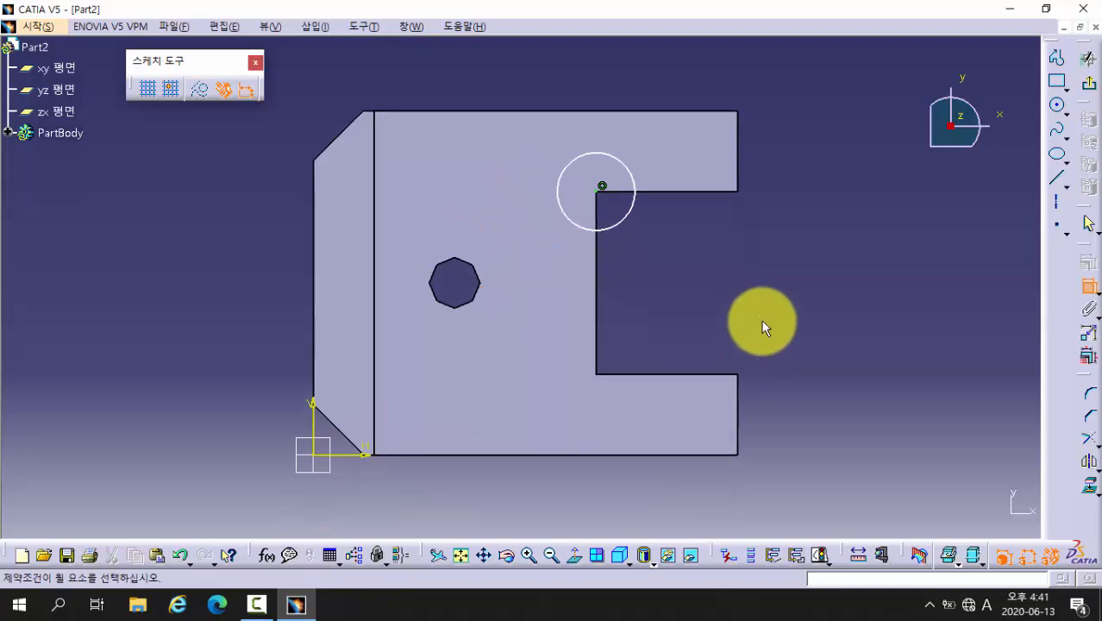
{"action": "left_click", "coordinate": [635, 221]}
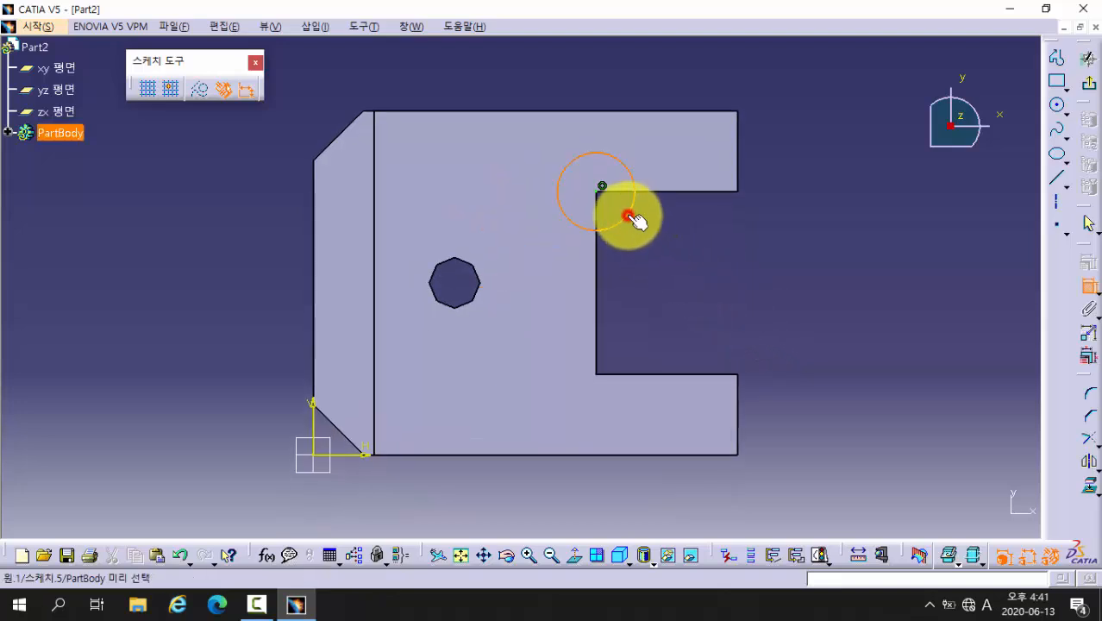
{"action": "left_click", "coordinate": [695, 257]}
{"action": "double_click", "coordinate": [698, 253]}
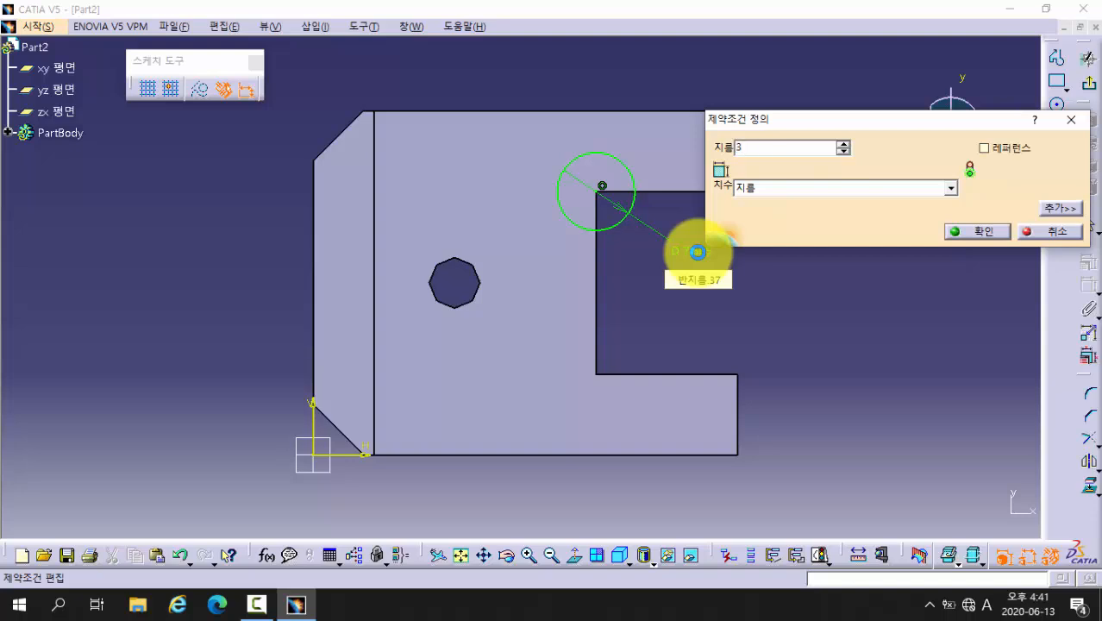
{"action": "key", "text": "Return"}
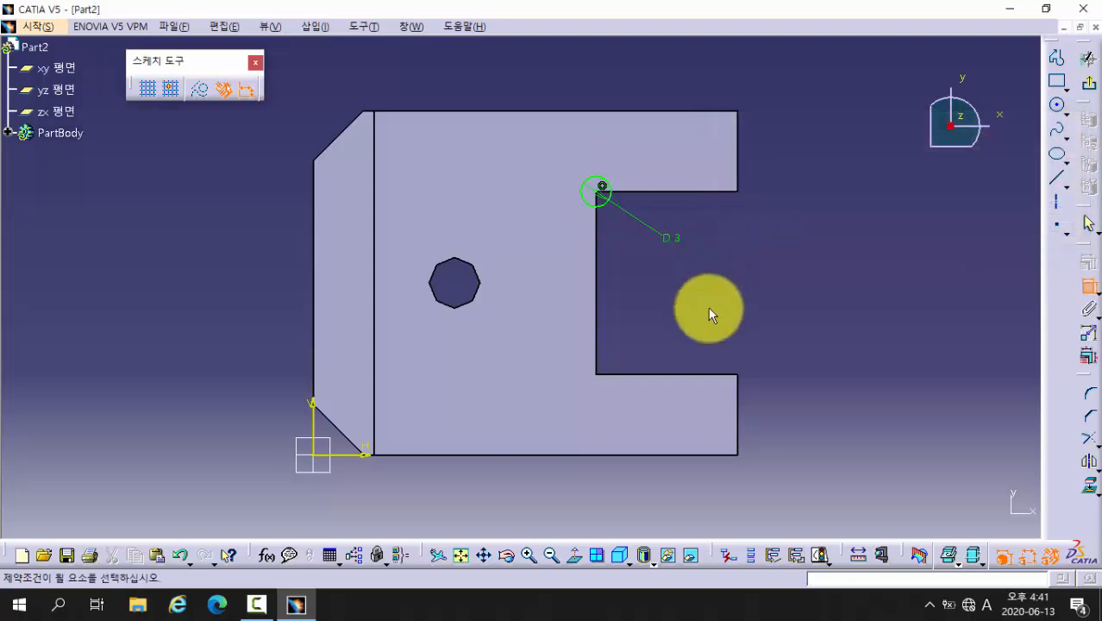
{"action": "middle_click_drag", "start_coordinate": [690, 320], "coordinate": [492, 229]}
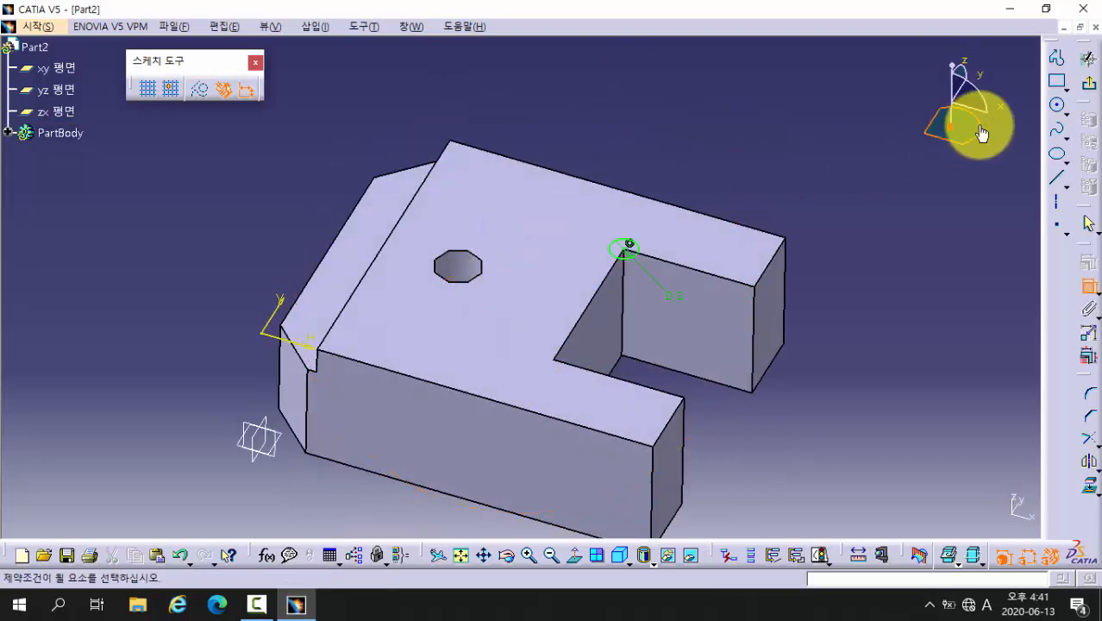
{"action": "left_click", "coordinate": [1092, 90]}
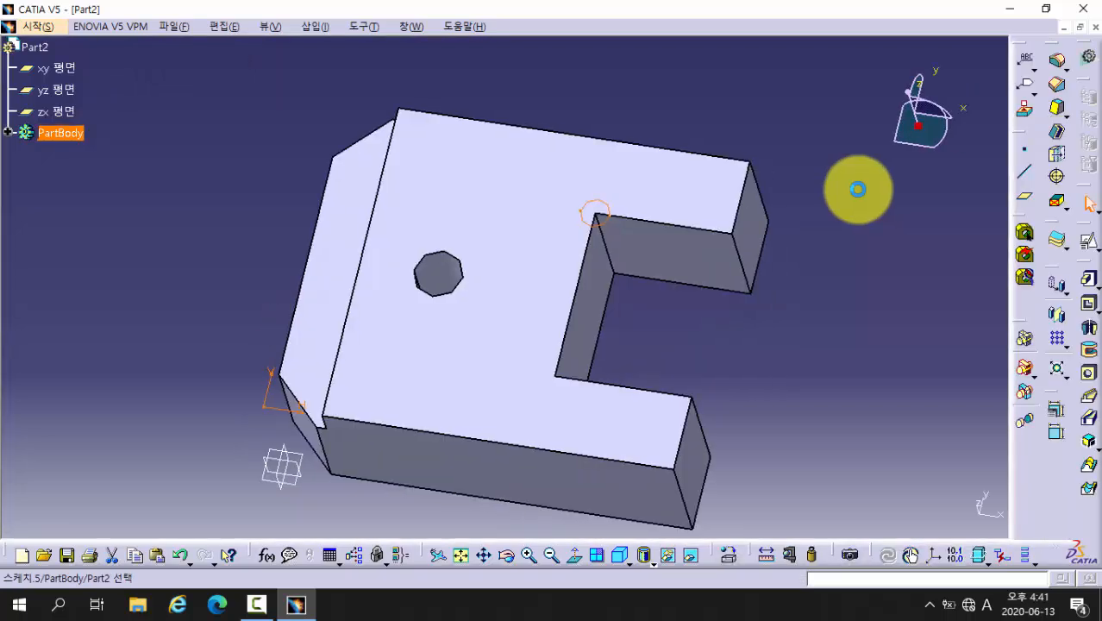